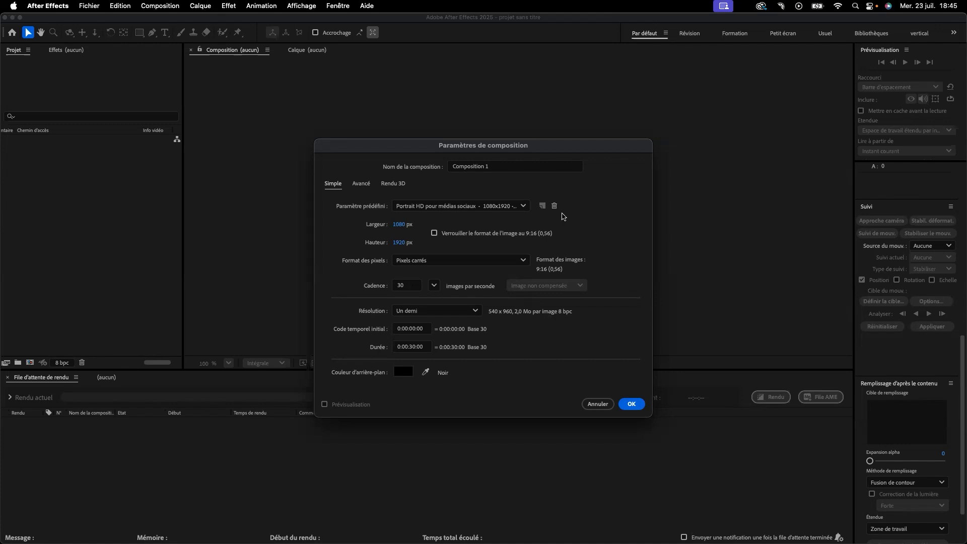
# Create a composition with the landscape HD social media preset (Paysage HD pour médias sociaux), 1920x1080 at 30 fps.
pyautogui.click(486, 169)
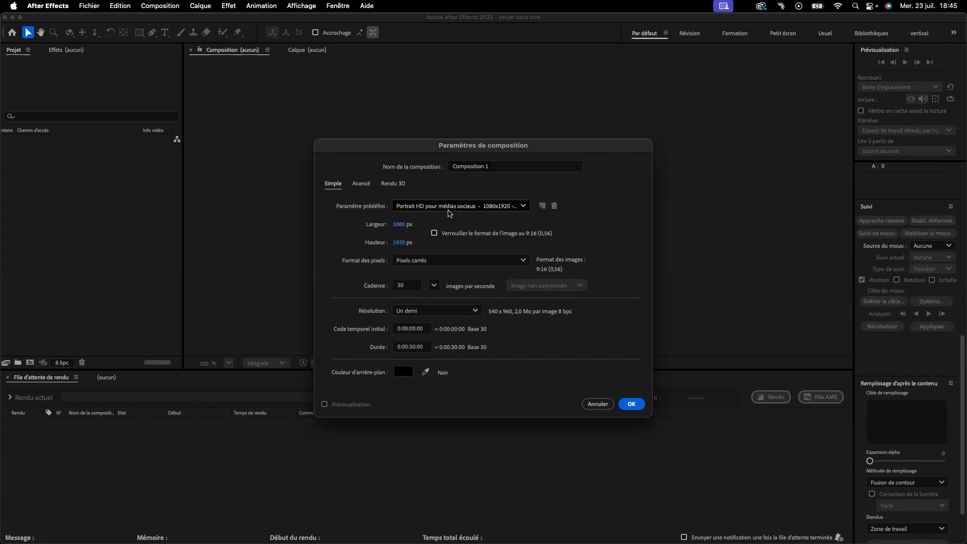
pyautogui.click(468, 206)
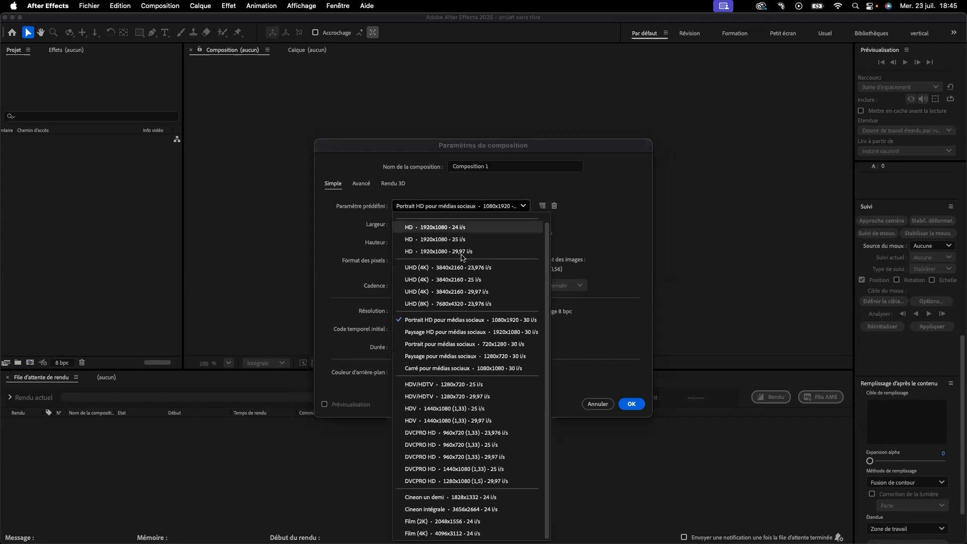
pyautogui.click(452, 331)
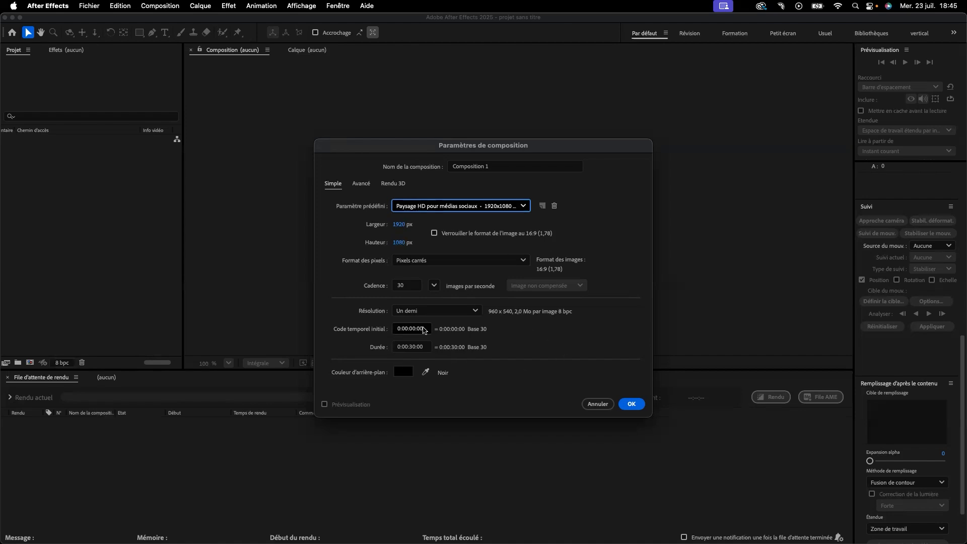
pyautogui.click(631, 404)
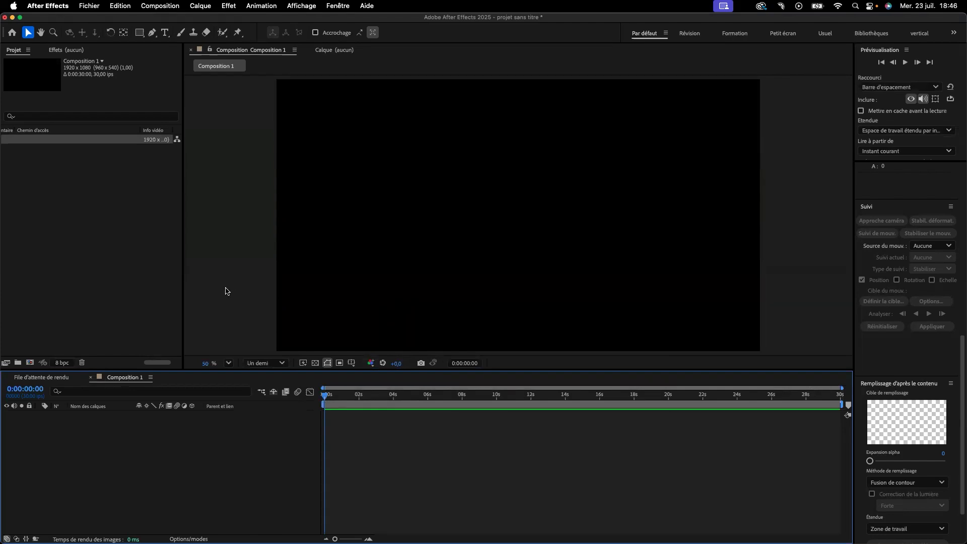
# Bring the FireShot Capture 002 Formations Graphiste PDF from Finder into the composition and move it down to about position 958, 1130.
pyautogui.moveTo(101, 528)
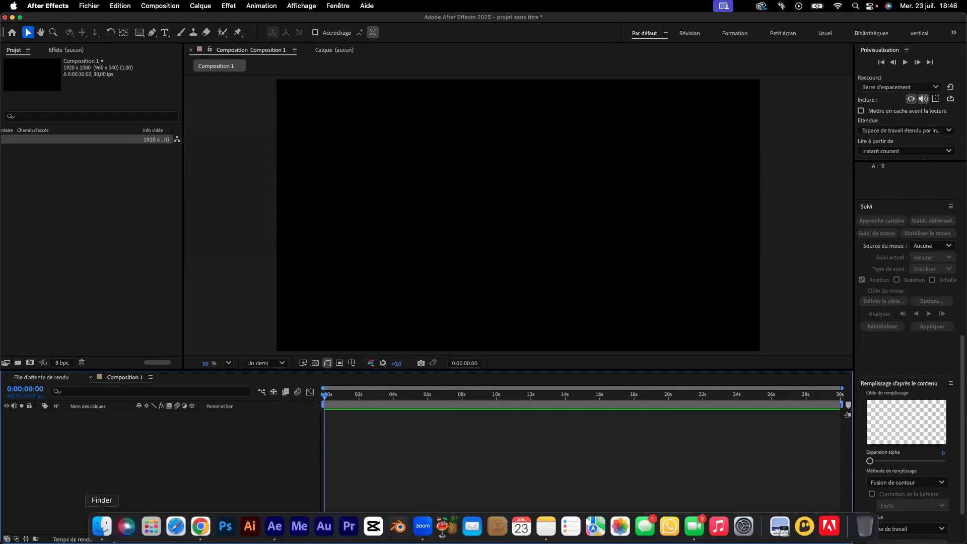
pyautogui.click(101, 526)
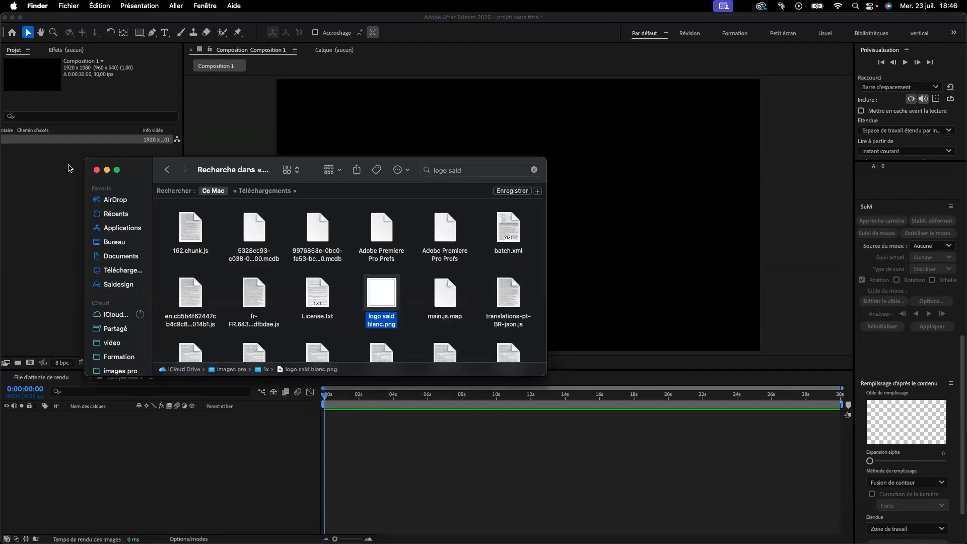
pyautogui.moveTo(239, 168); pyautogui.dragTo(0, 274)
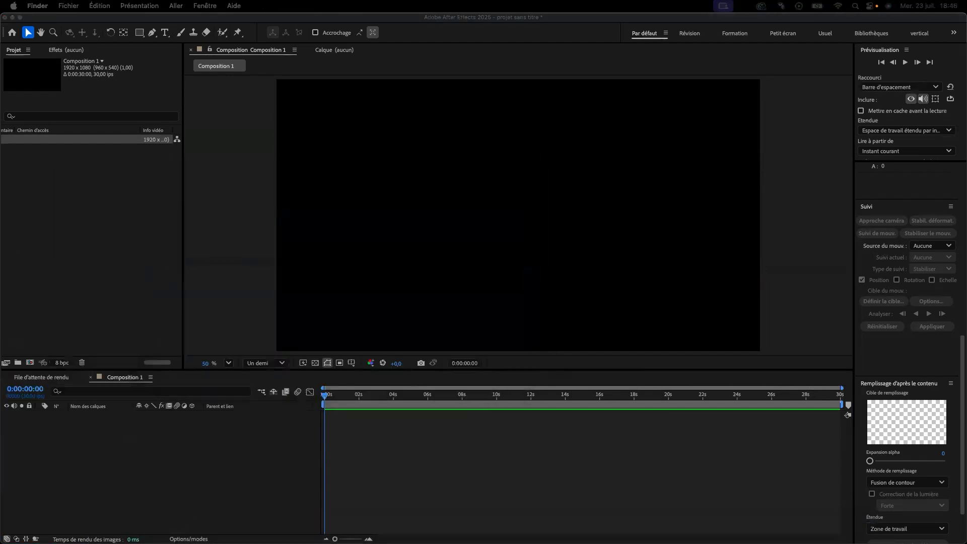
pyautogui.moveTo(0, 251); pyautogui.dragTo(401, 231)
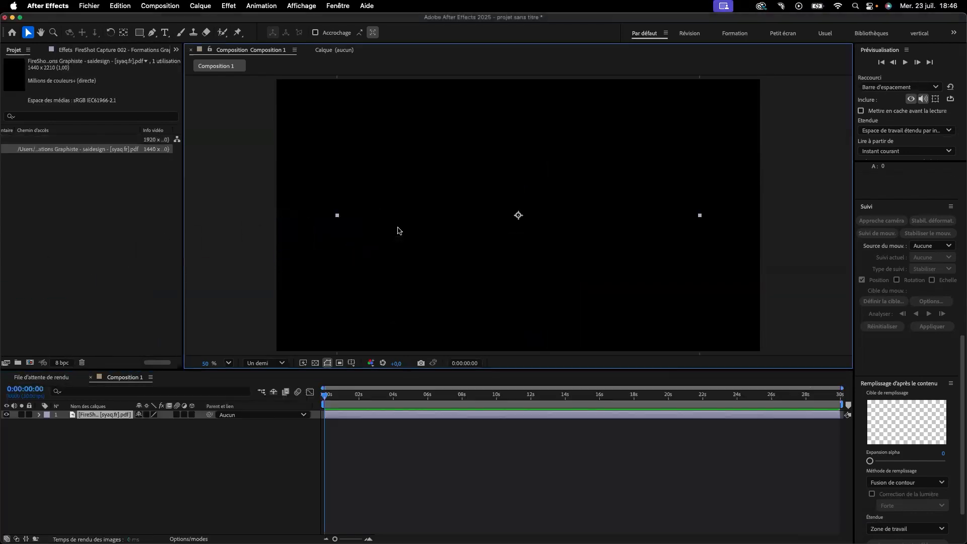
pyautogui.moveTo(459, 190); pyautogui.dragTo(459, 338)
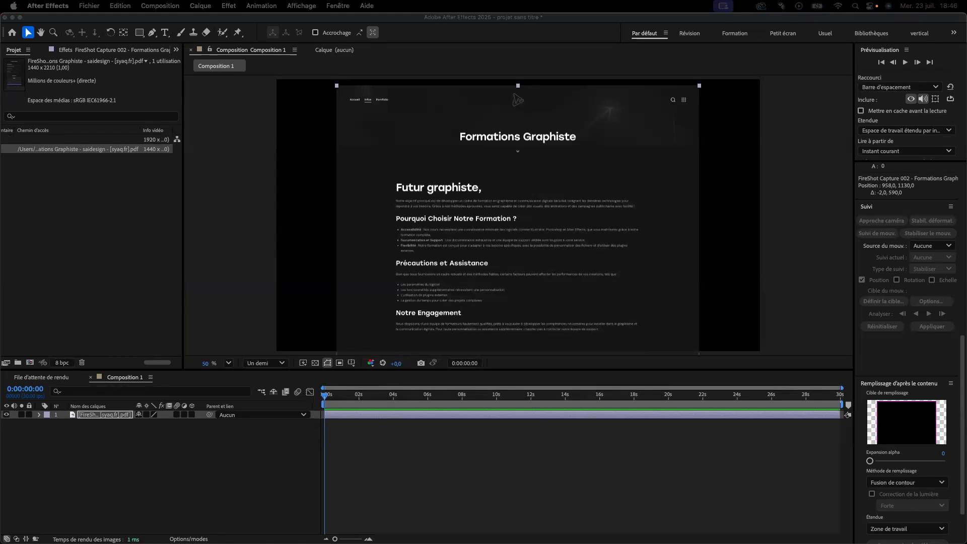
# Add the FireShot Capture 003 Order form PDF to the composition and move it down to about position 978, 2814.
pyautogui.moveTo(21, 356); pyautogui.dragTo(531, 290)
pyautogui.moveTo(417, 154); pyautogui.dragTo(436, 502)
pyautogui.moveTo(451, 150); pyautogui.dragTo(437, 390)
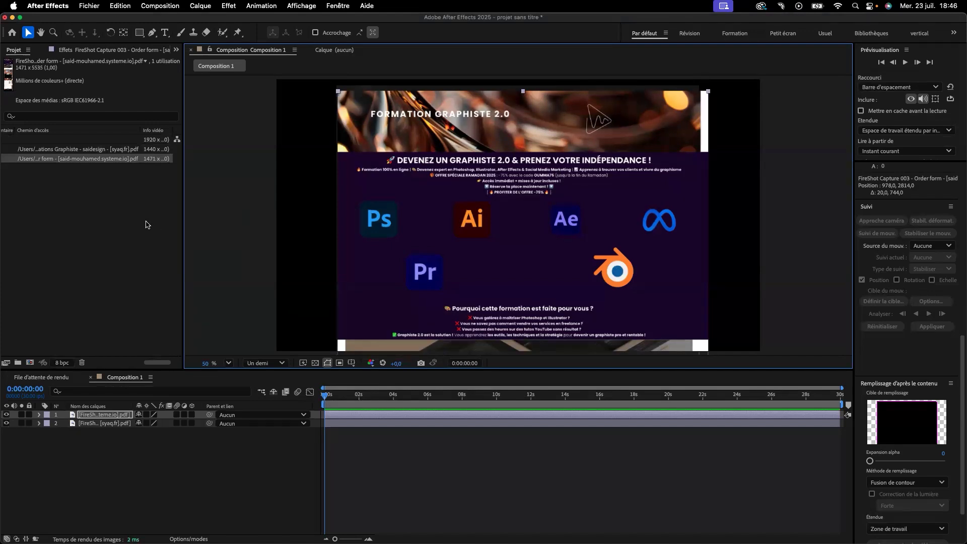
# Delete both PDF layers from the composition.
pyautogui.moveTo(109, 423); pyautogui.dragTo(108, 419)
pyautogui.hotkey('ctrl', 'a')
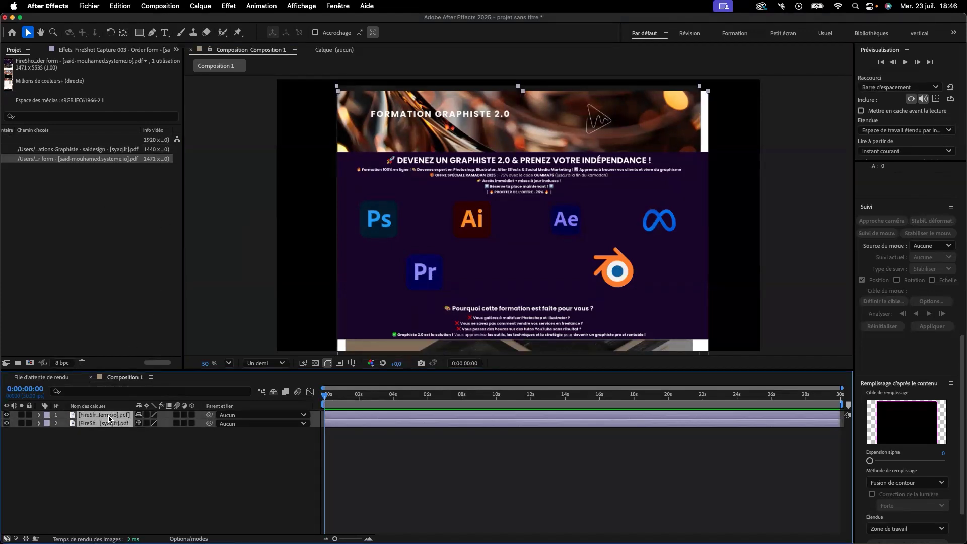
pyautogui.press('Delete')
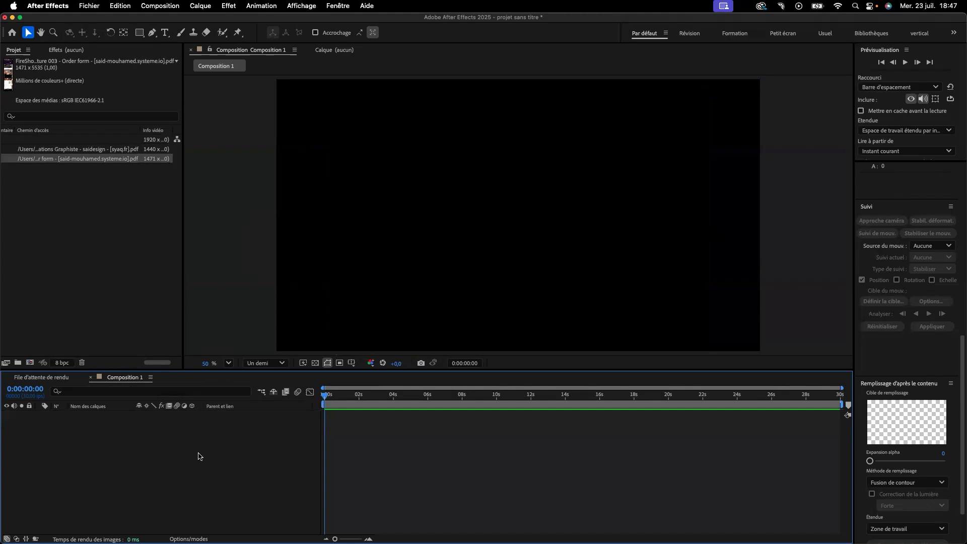
# Create a 1920 x 1080 solid layer in near-white (FCFCFC) and duplicate it.
pyautogui.click(160, 6)
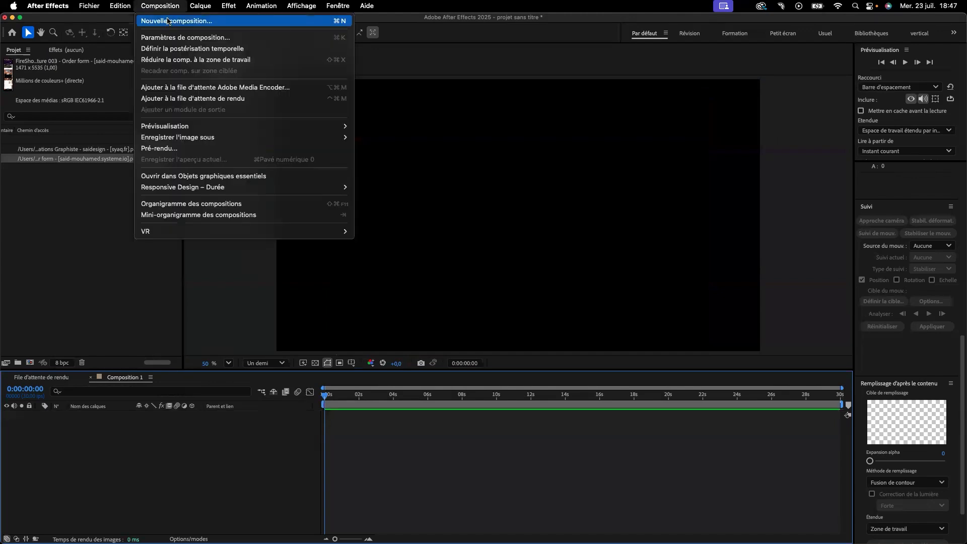
pyautogui.moveTo(214, 6)
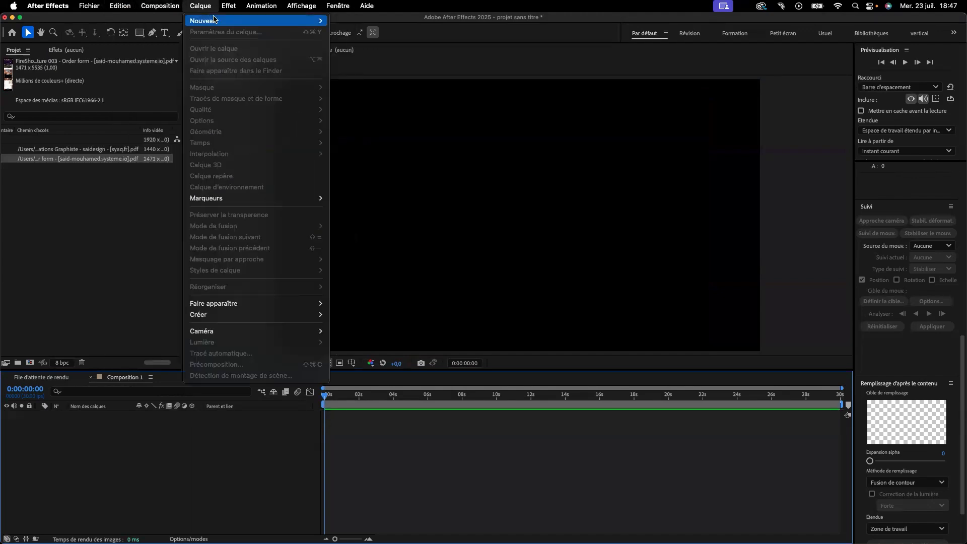
pyautogui.click(351, 30)
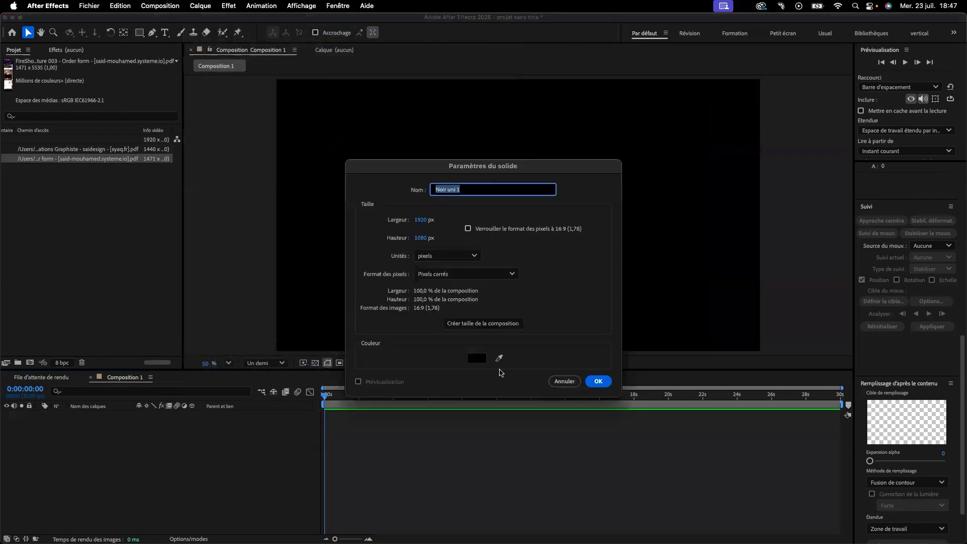
pyautogui.click(476, 358)
pyautogui.moveTo(360, 267); pyautogui.dragTo(346, 223)
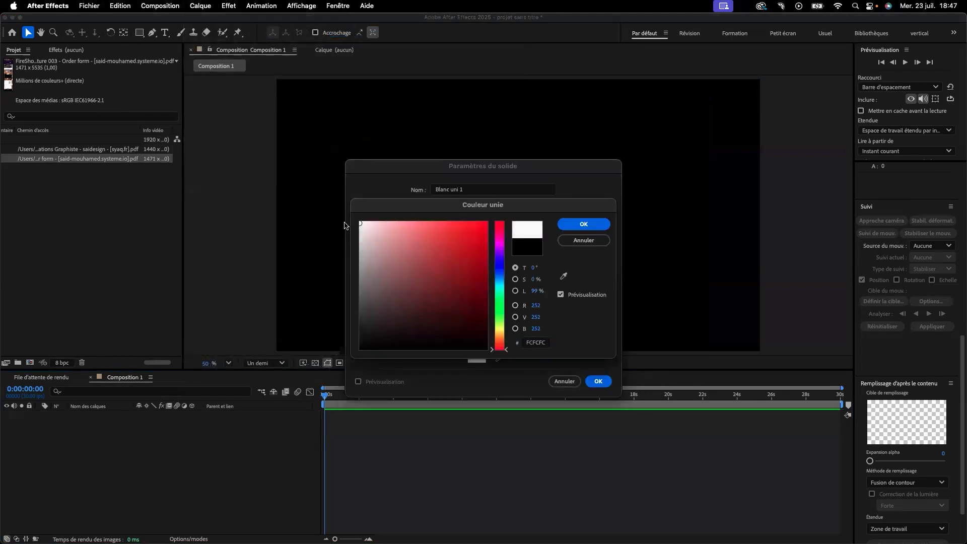
pyautogui.click(573, 223)
pyautogui.click(598, 381)
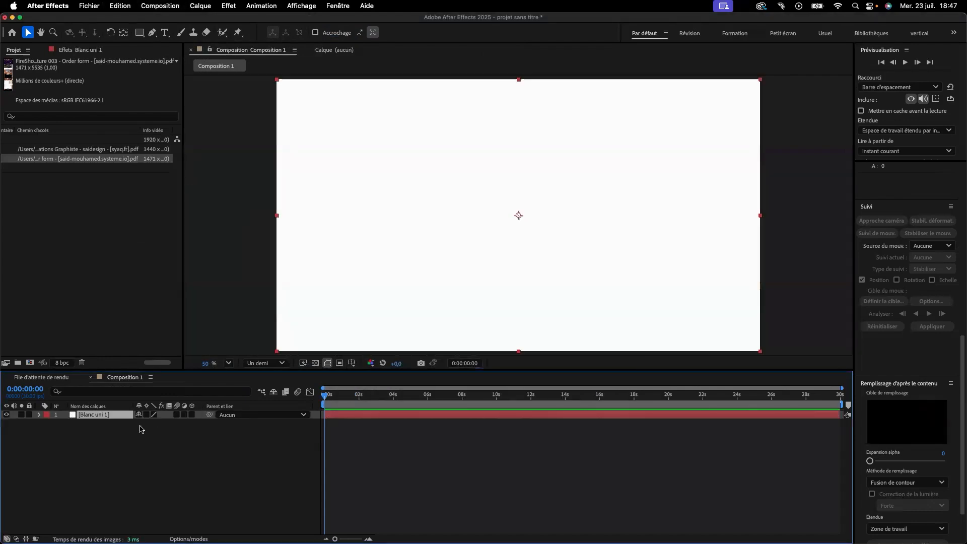
pyautogui.press('super+d')
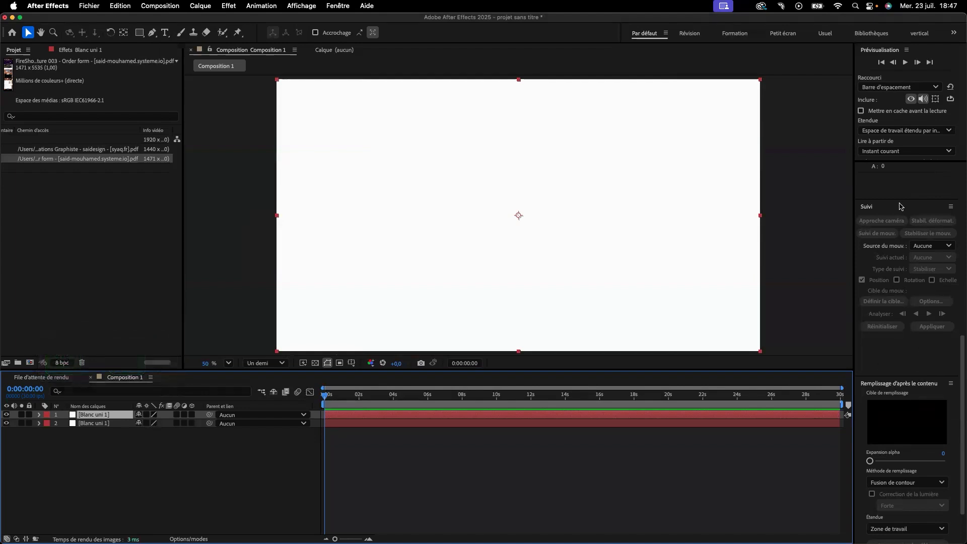
# Search the effects for "grille" and apply the Grille effect to the upper white solid.
pyautogui.scroll(10, 901, 206)
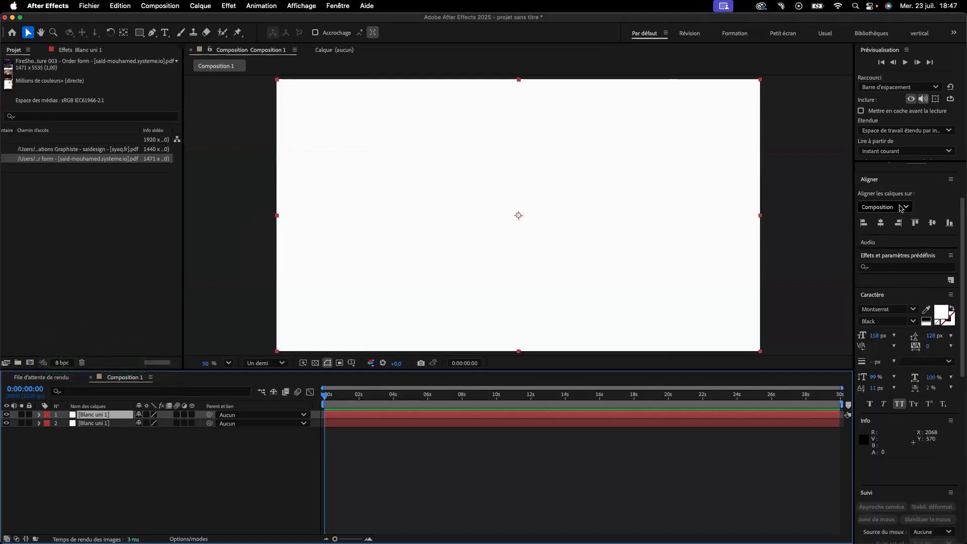
pyautogui.scroll(5, 929, 226)
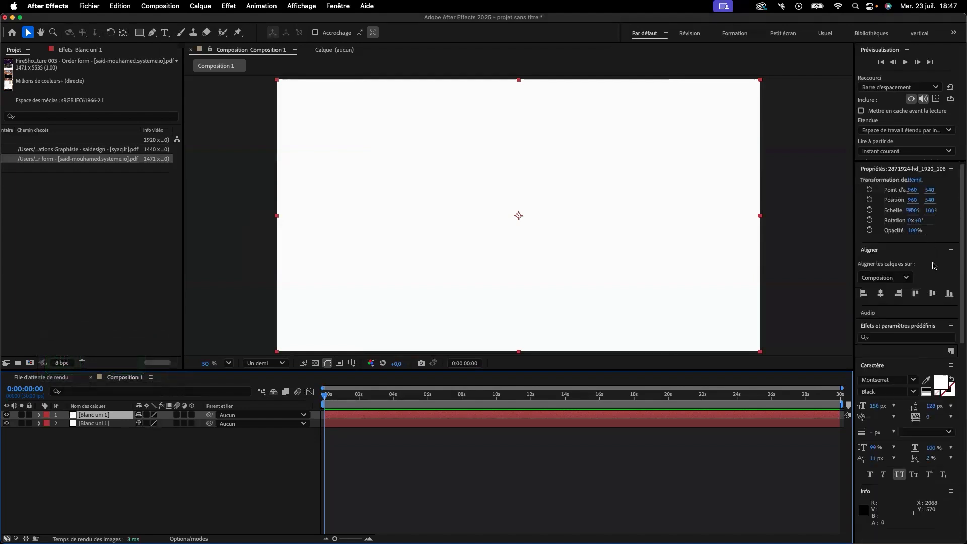
pyautogui.click(899, 337)
pyautogui.write('grille')
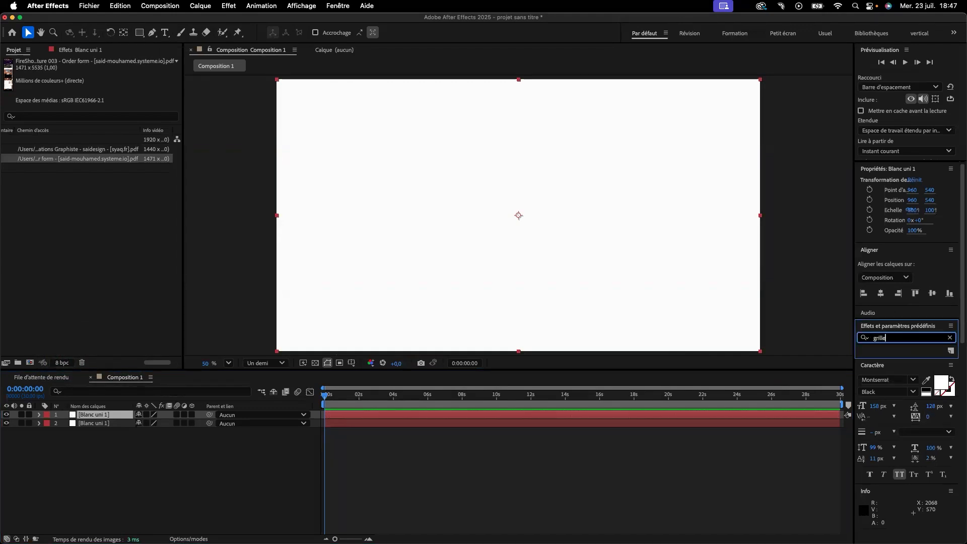
pyautogui.press('Return')
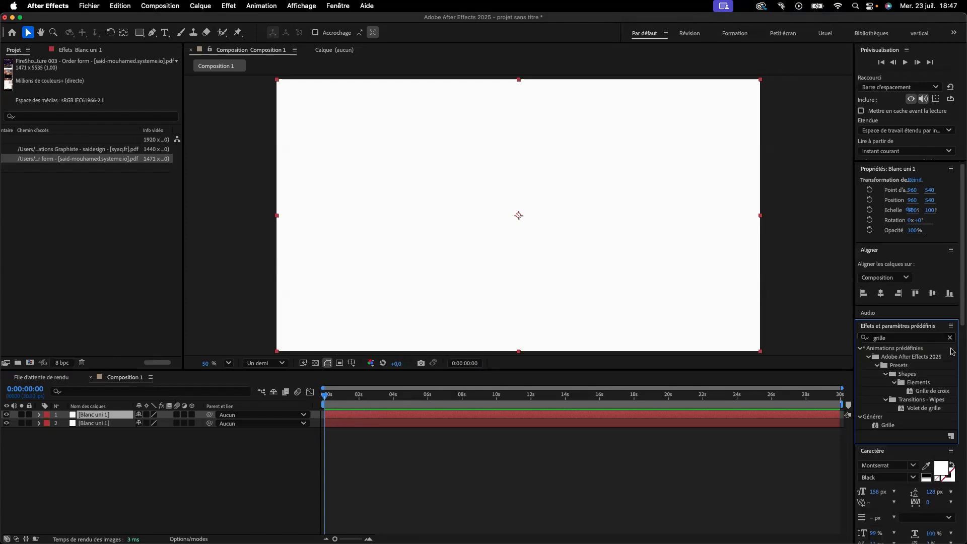
pyautogui.moveTo(904, 426); pyautogui.dragTo(113, 414)
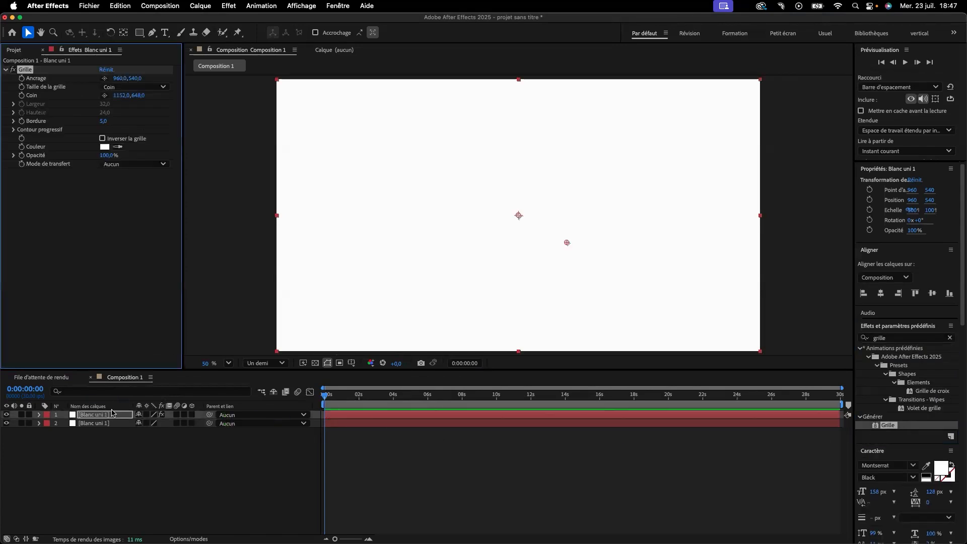
# Rename the lower white solid layer as bg.
pyautogui.rightClick(104, 423)
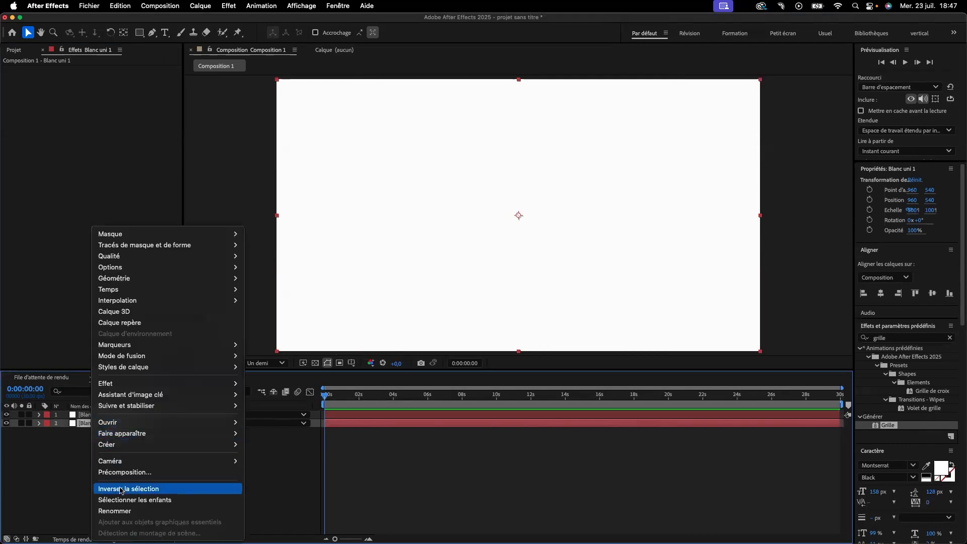
pyautogui.click(128, 509)
pyautogui.write('bg')
pyautogui.press('Return')
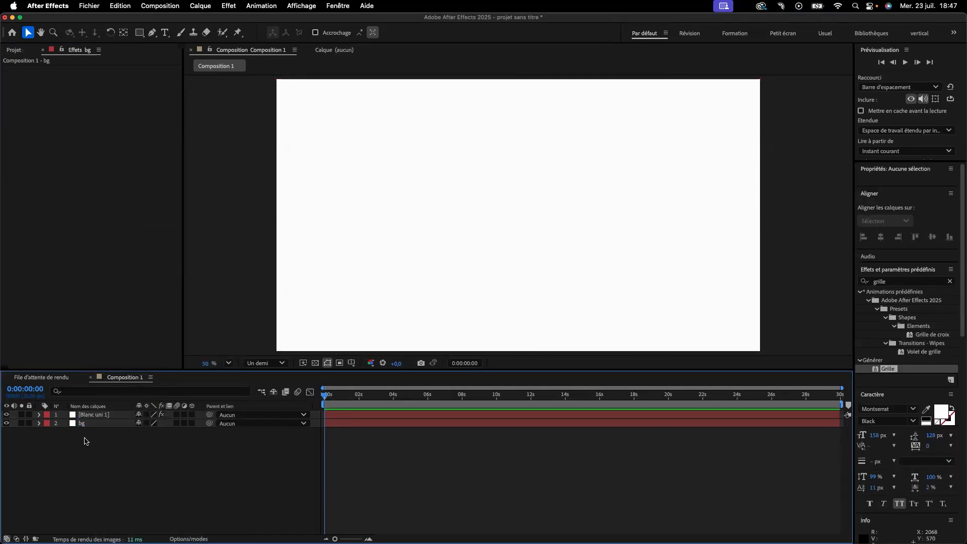
# Rename the solid layer carrying the Grille effect as grille.
pyautogui.click(96, 416)
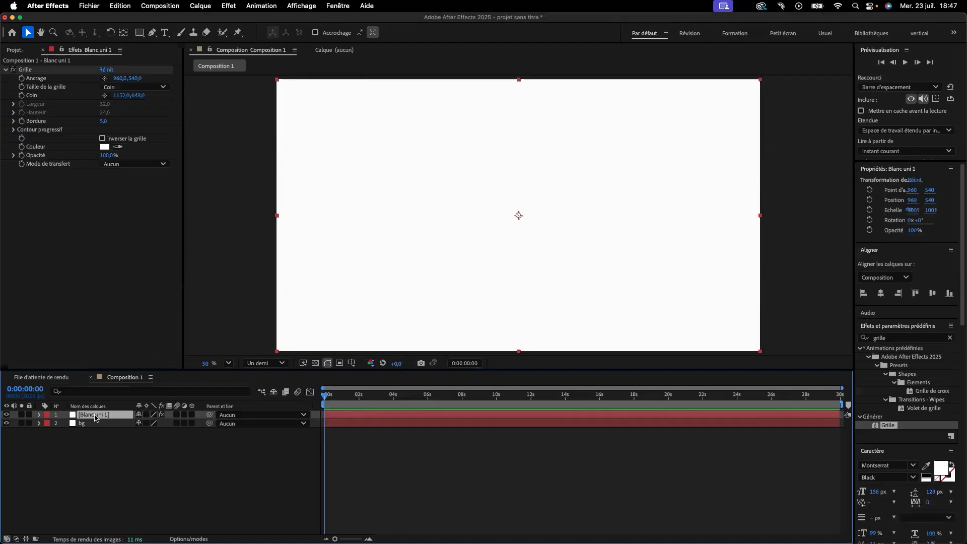
pyautogui.doubleClick(96, 416)
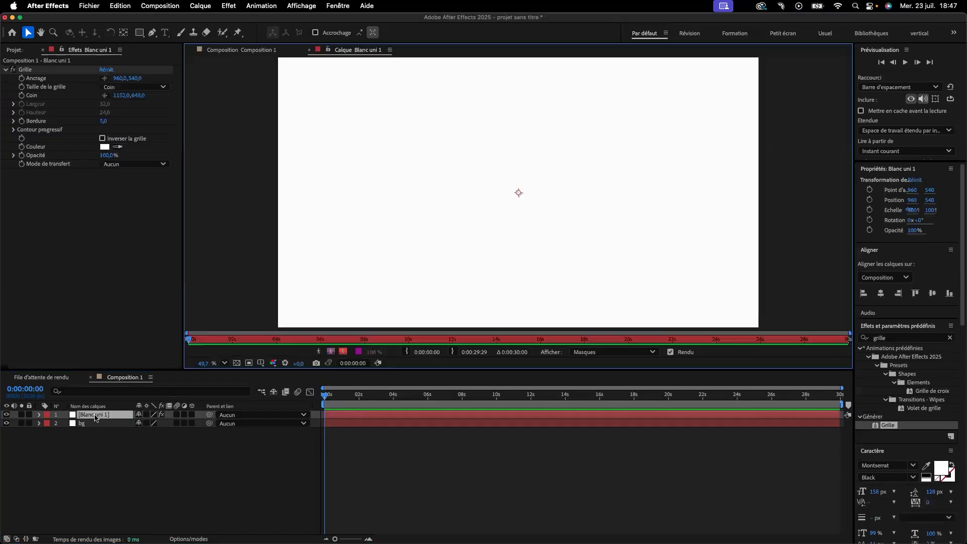
pyautogui.click(309, 50)
pyautogui.click(103, 416)
pyautogui.press('Return')
pyautogui.write('grille')
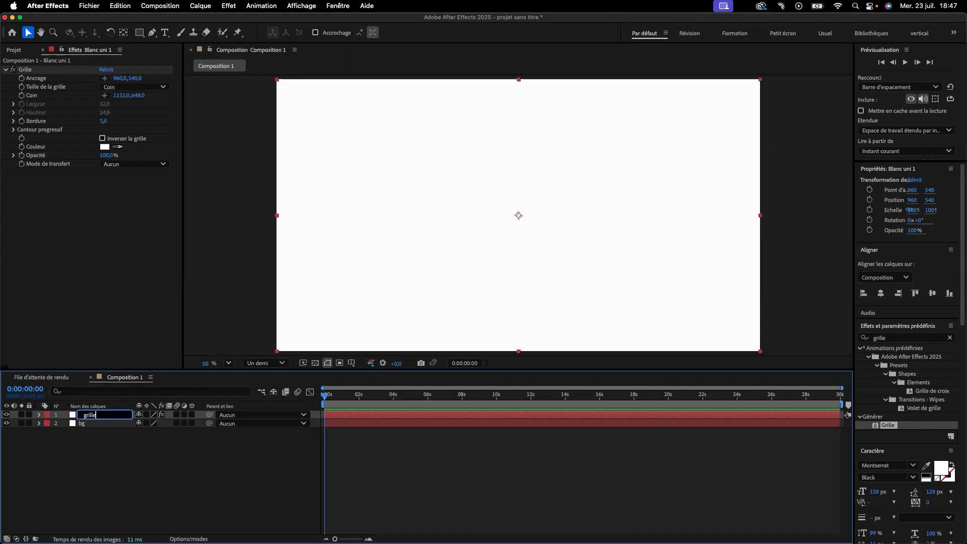
pyautogui.click(113, 459)
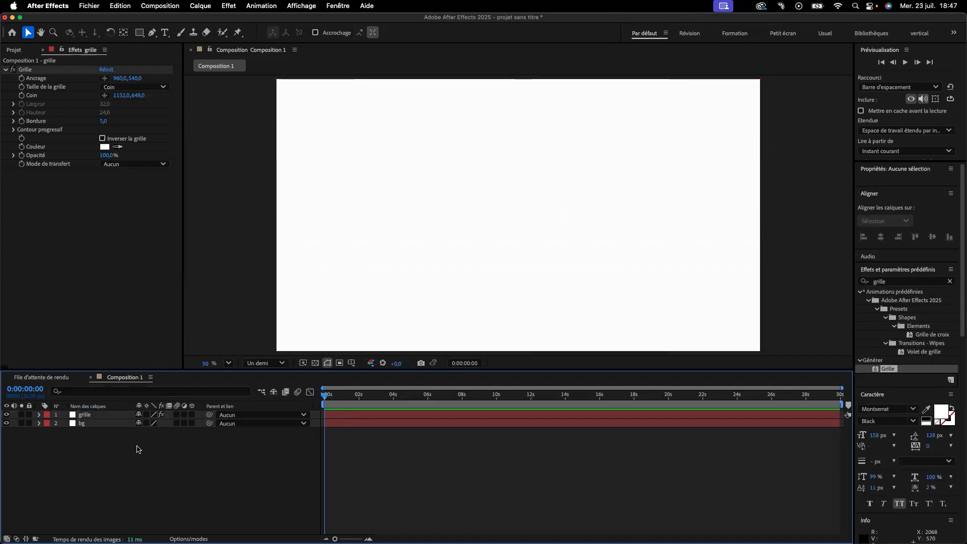
# Set the Grille effect's colour to black (000000).
pyautogui.click(119, 147)
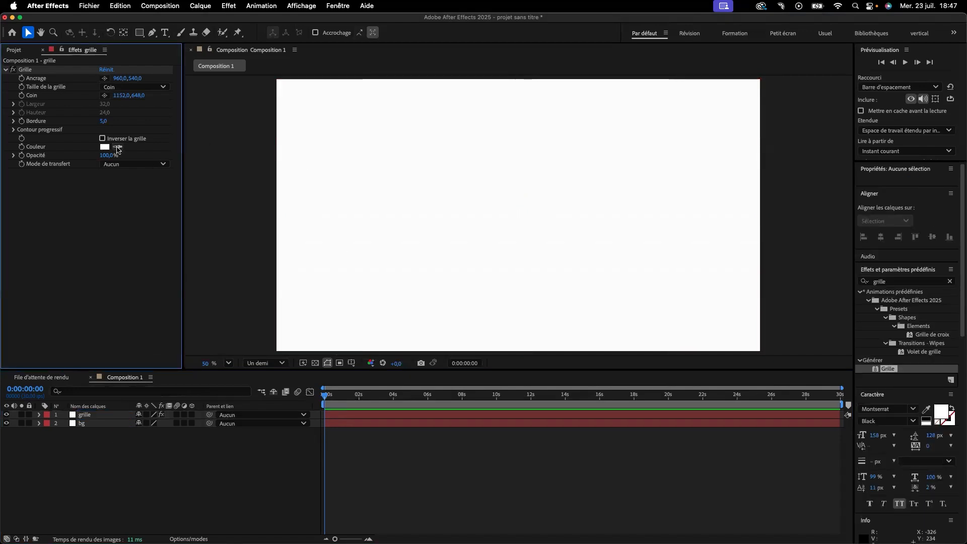
pyautogui.click(105, 147)
pyautogui.write('000000')
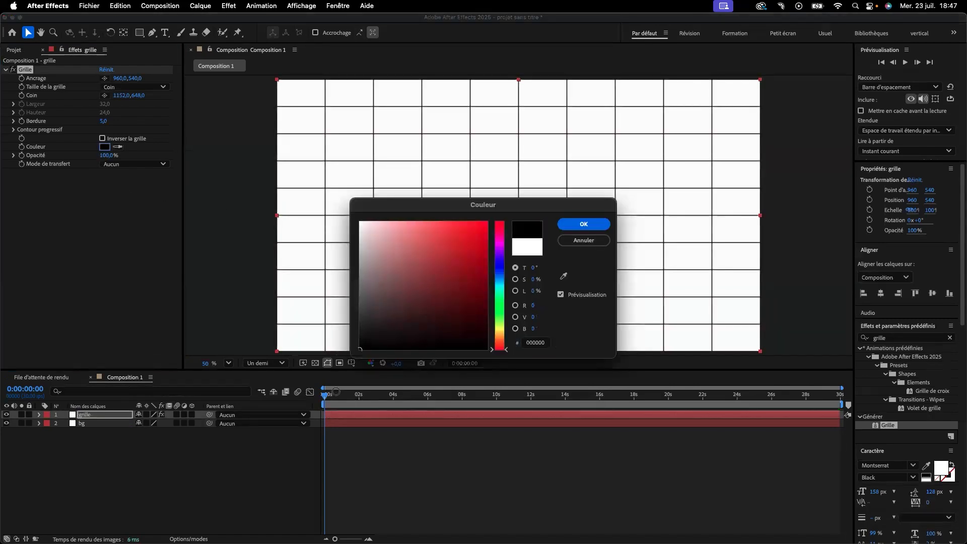
pyautogui.press('Return')
# Size the grid by width slider (Curseur de largeur) with a width of about 87.8, and set its border to 2.
pyautogui.click(129, 88)
pyautogui.click(127, 108)
pyautogui.click(13, 104)
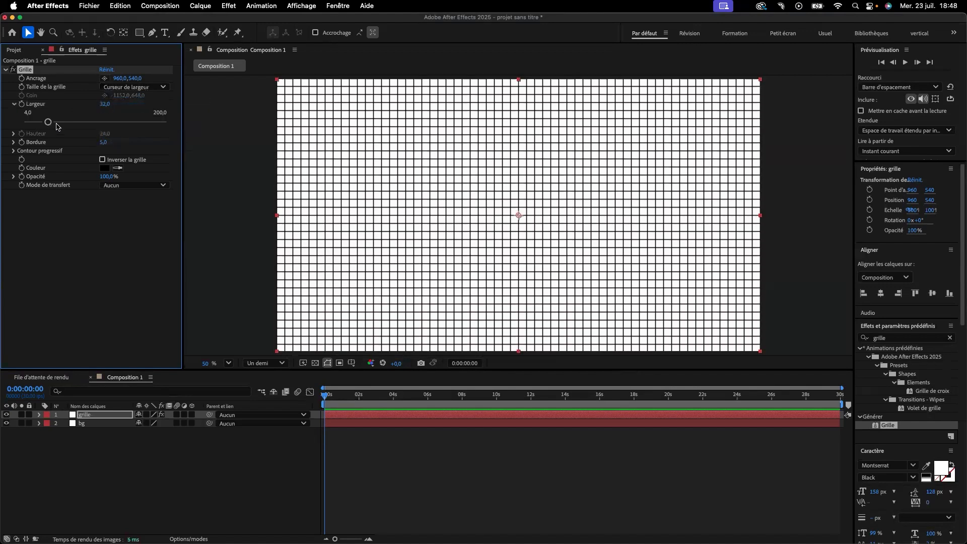
pyautogui.moveTo(46, 121); pyautogui.dragTo(87, 125)
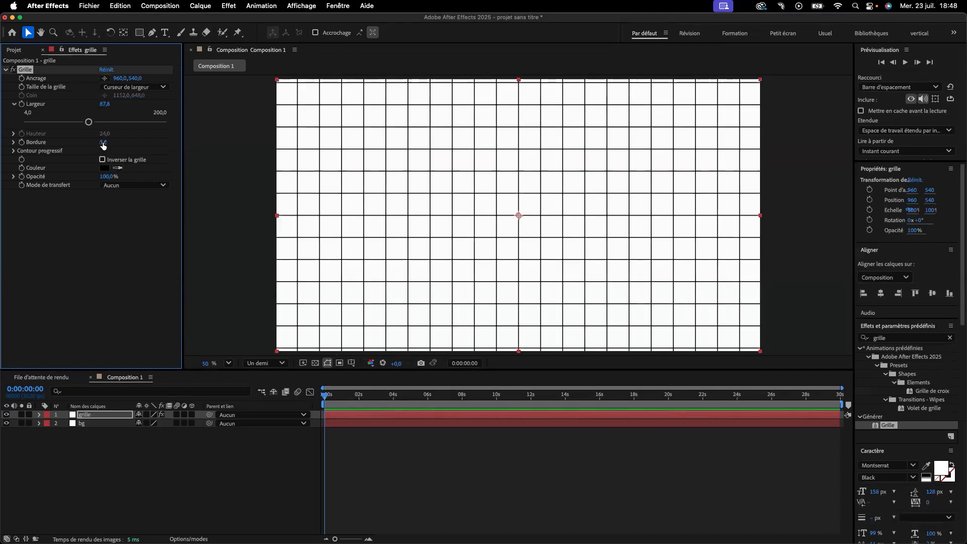
pyautogui.moveTo(103, 142)
pyautogui.mouseDown()
pyautogui.moveTo(129, 142)
pyautogui.moveTo(103, 143)
pyautogui.mouseUp()
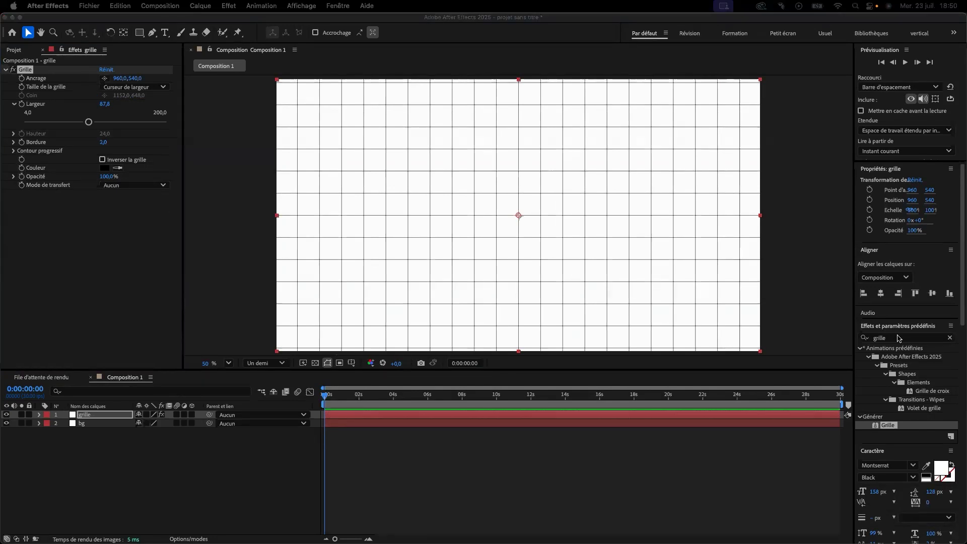
# Search the effects and presets library for "rampe".
pyautogui.click(898, 337)
pyautogui.click(951, 338)
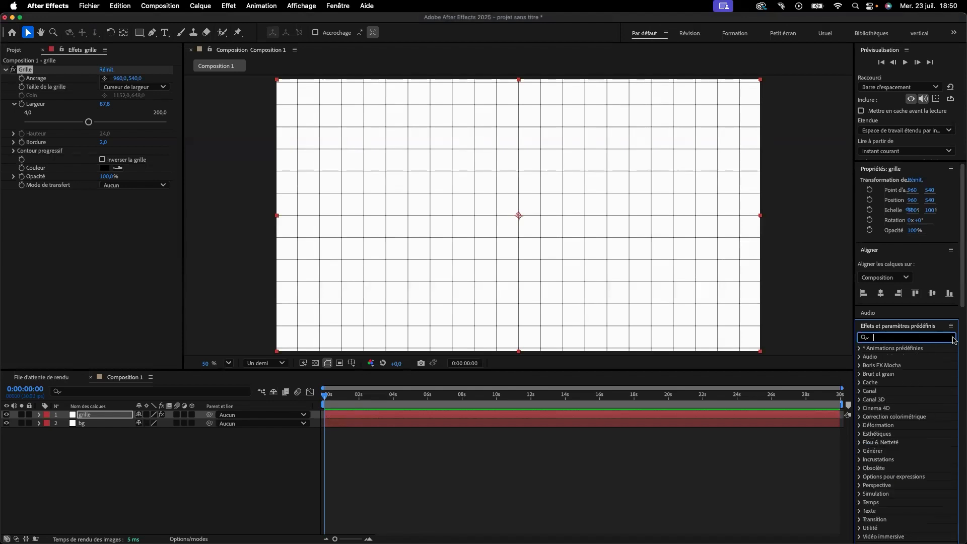
pyautogui.write('rampe')
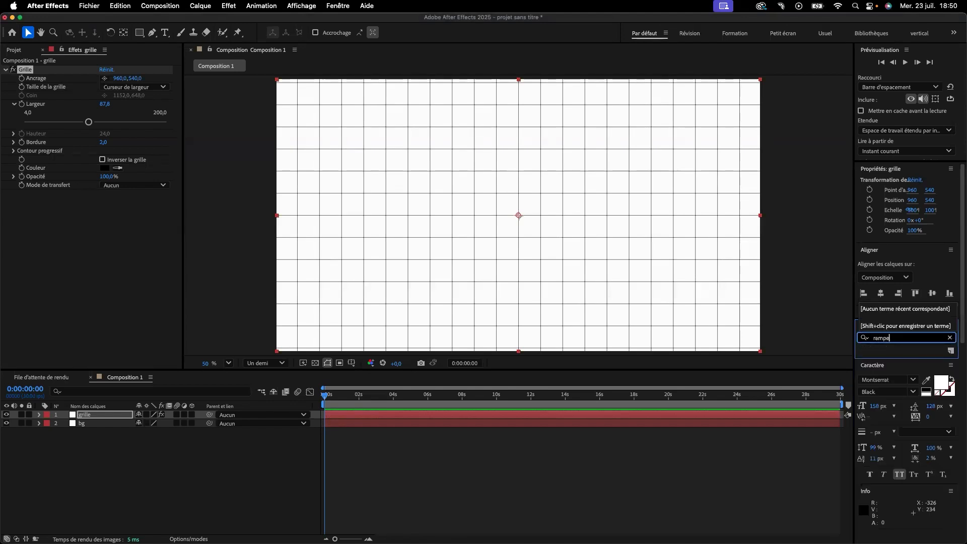
pyautogui.click(950, 351)
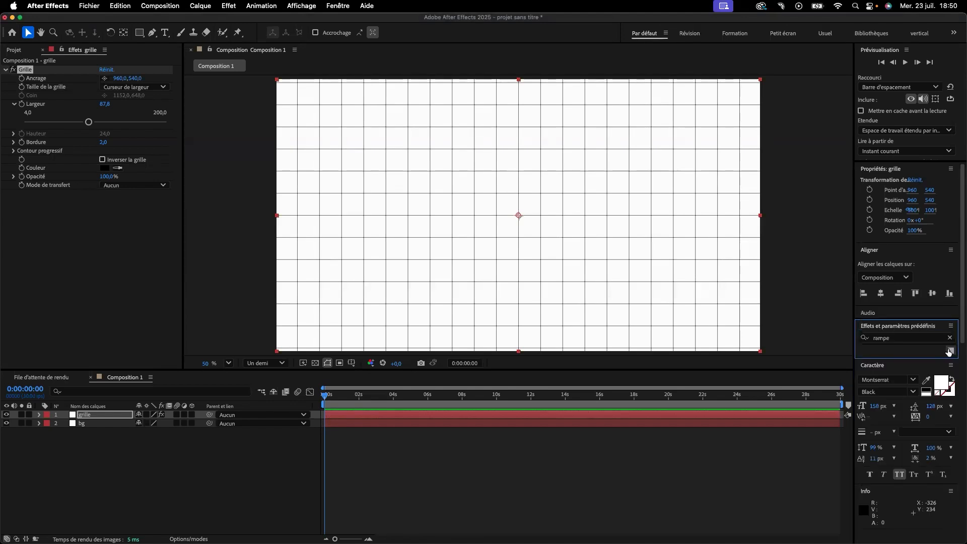
pyautogui.click(949, 351)
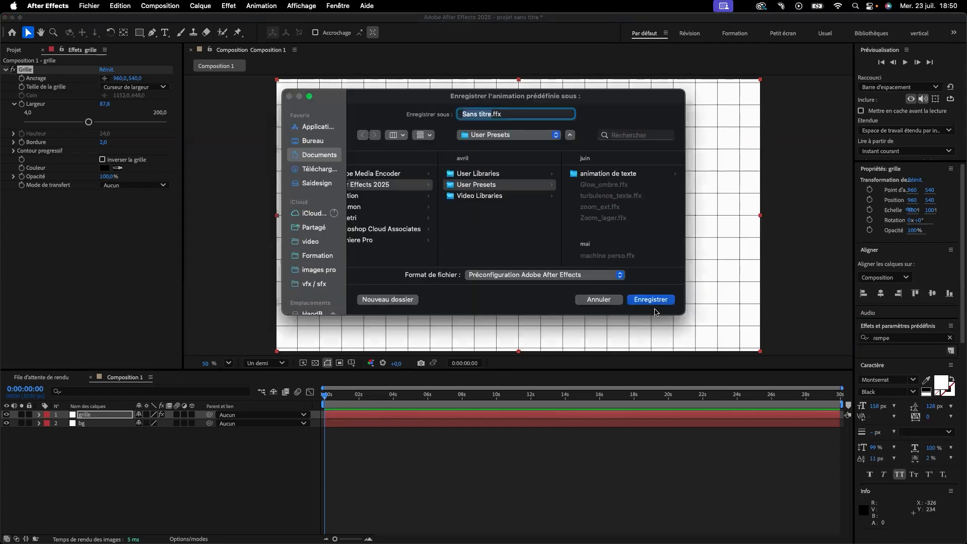
pyautogui.click(600, 302)
# Close and reopen the effects and presets panel.
pyautogui.click(896, 339)
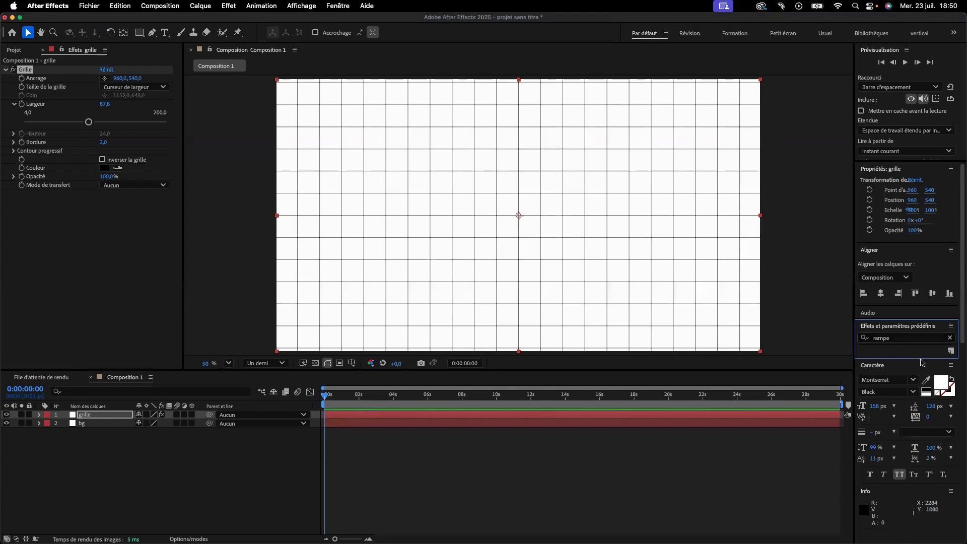
pyautogui.click(921, 363)
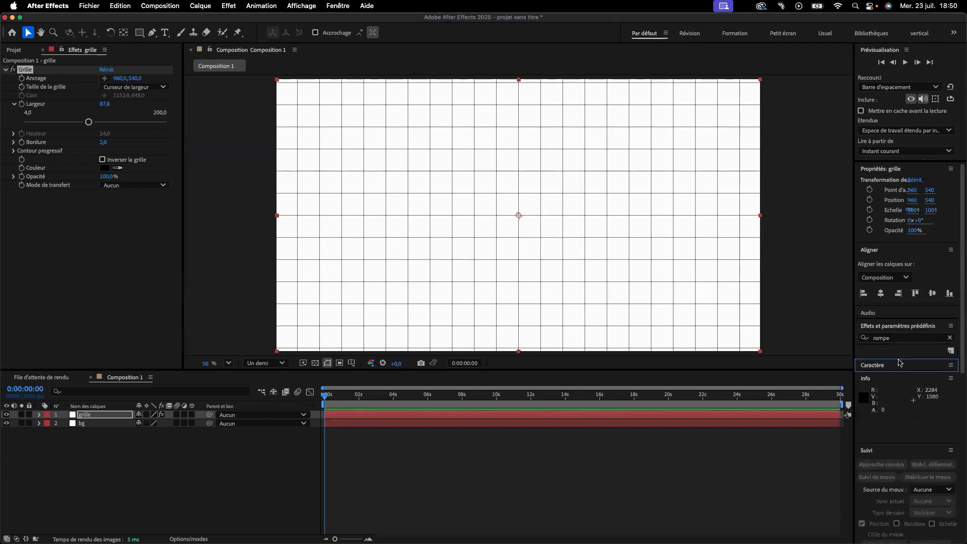
pyautogui.click(910, 328)
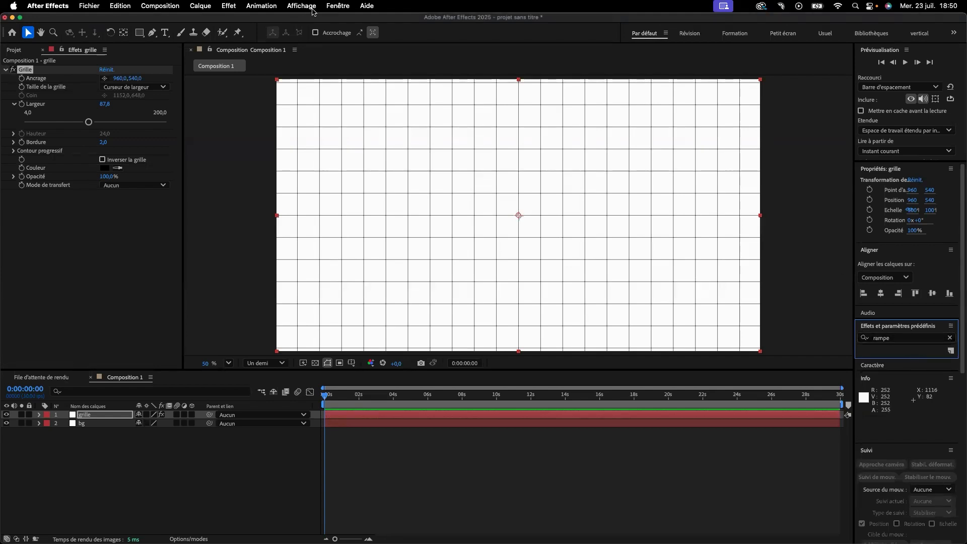
pyautogui.click(331, 6)
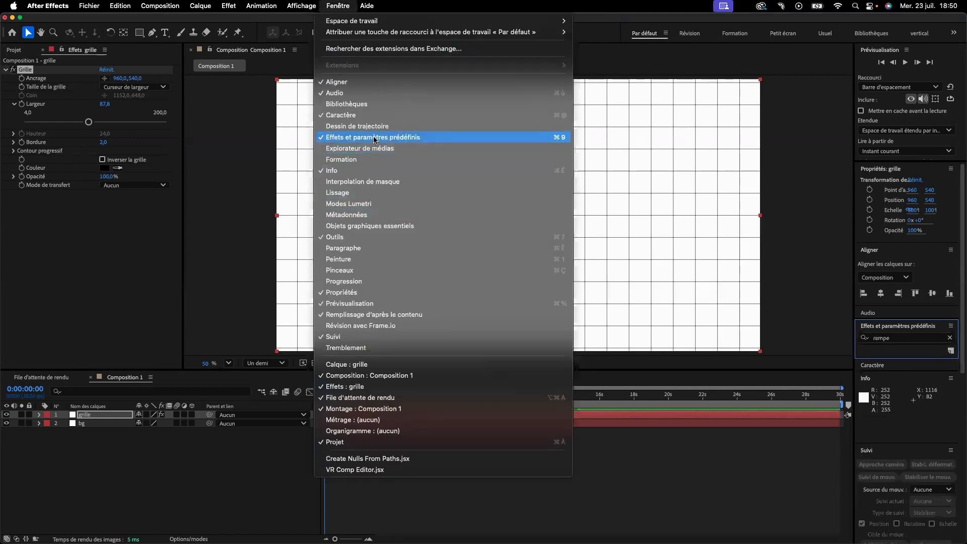
pyautogui.click(373, 138)
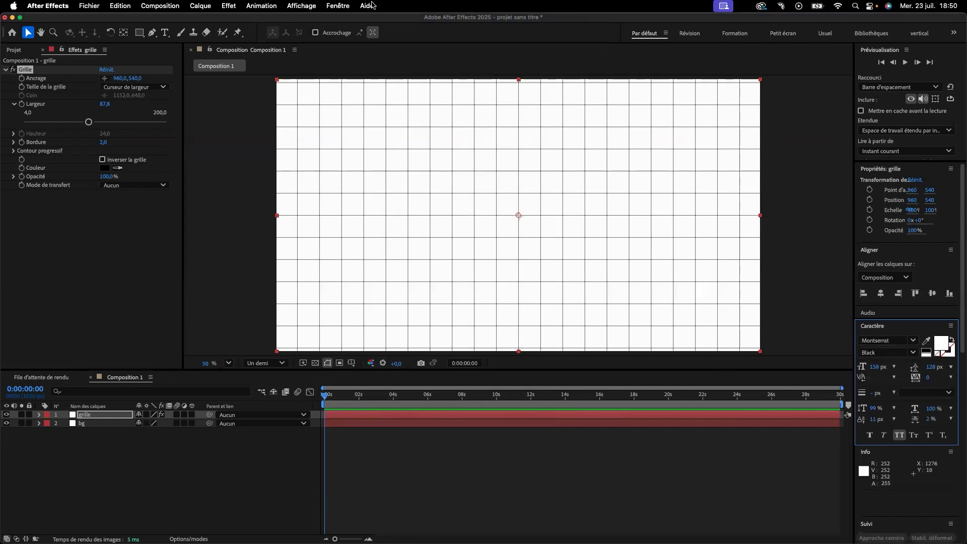
pyautogui.click(335, 6)
pyautogui.click(363, 137)
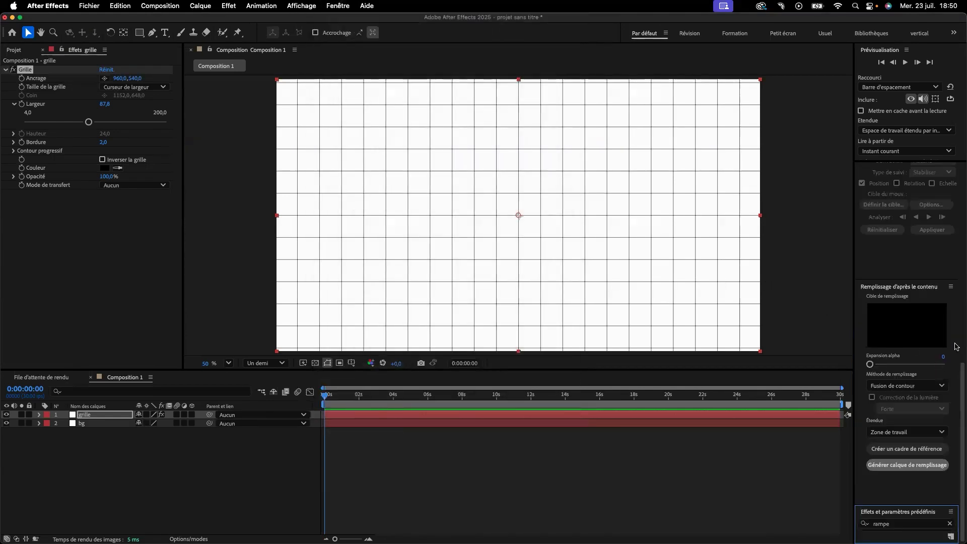
# Repeat the effect search with the term "Rampe" in the reopened effects and presets panel.
pyautogui.click(926, 525)
pyautogui.press('BackSpace')
pyautogui.press('BackSpace')
pyautogui.press('BackSpace')
pyautogui.press('BackSpace')
pyautogui.press('BackSpace')
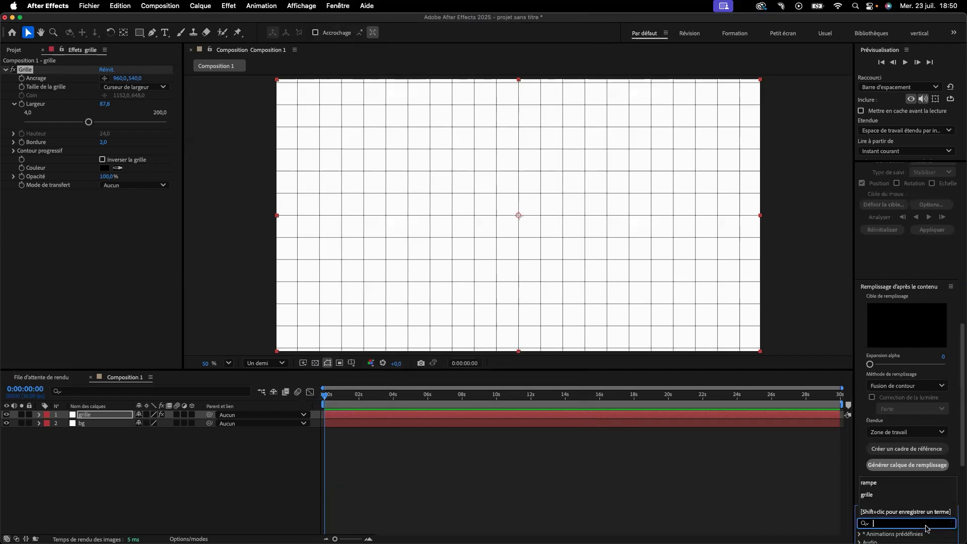
pyautogui.write('Ra')
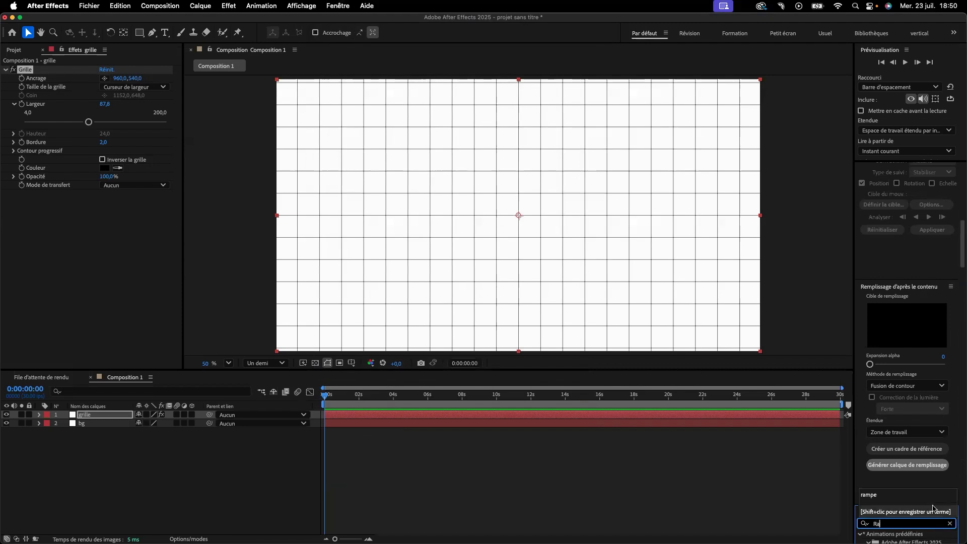
pyautogui.scroll(-10, 901, 482)
pyautogui.scroll(5, 930, 314)
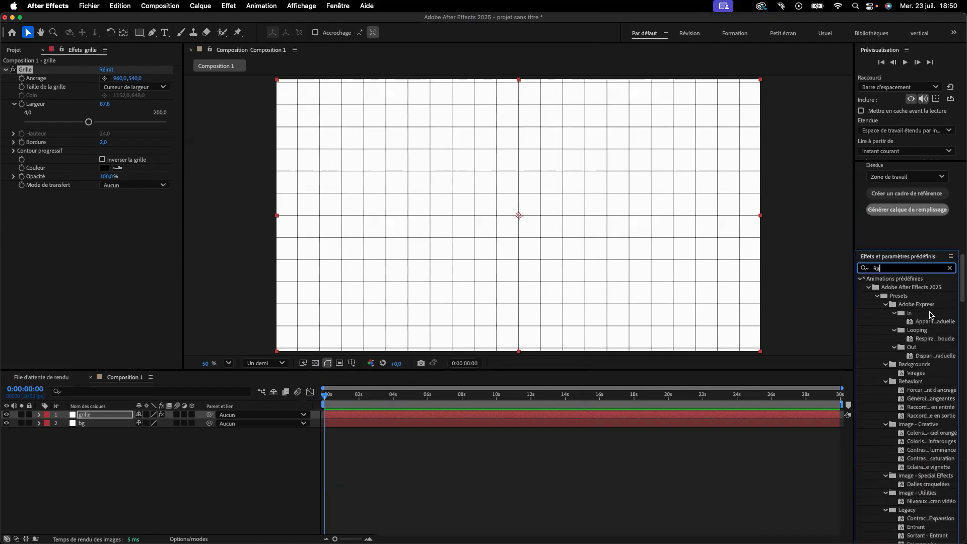
pyautogui.scroll(7, 896, 267)
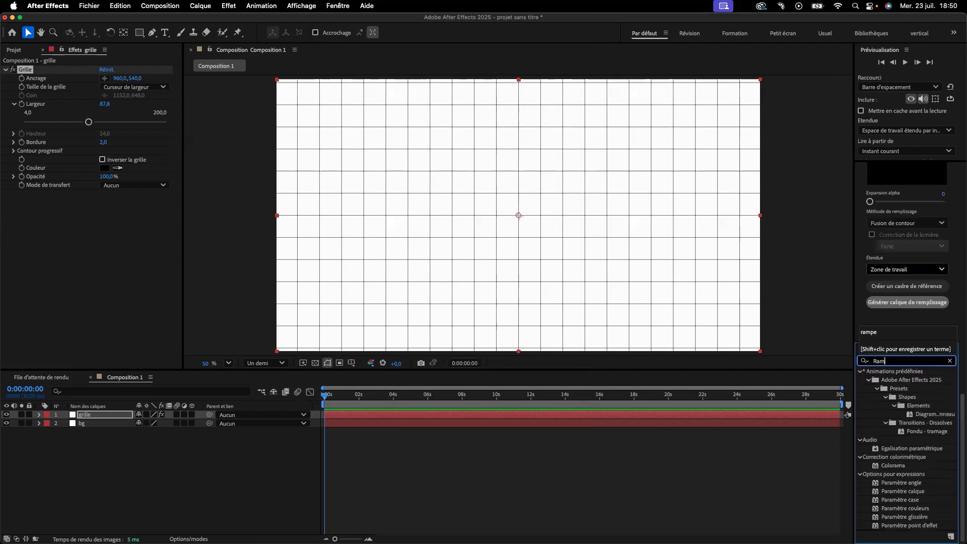
pyautogui.write('mpe')
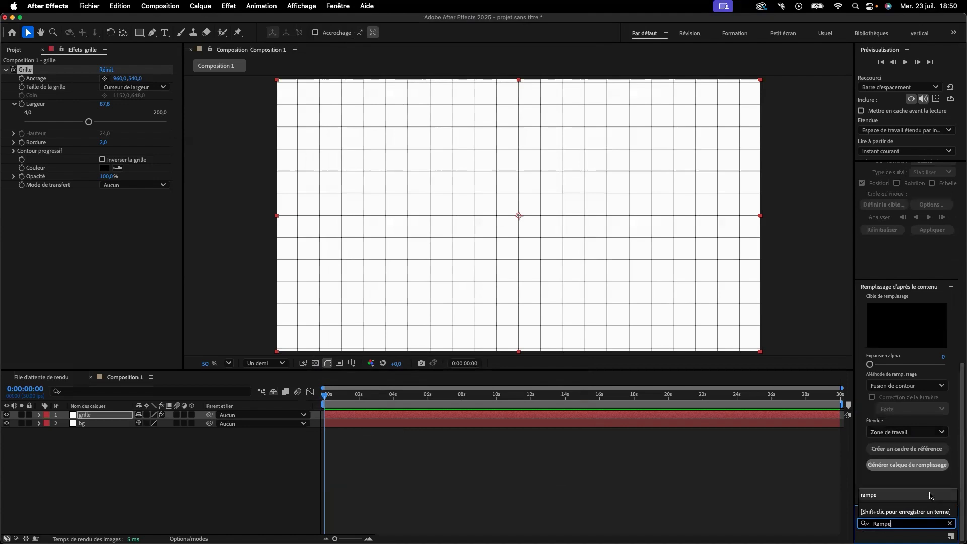
# Search the effects for "gamme", apply Gamme des dégradés to the grille layer and set its type to Radial.
pyautogui.press('BackSpace')
pyautogui.press('BackSpace')
pyautogui.press('BackSpace')
pyautogui.press('BackSpace')
pyautogui.press('BackSpace')
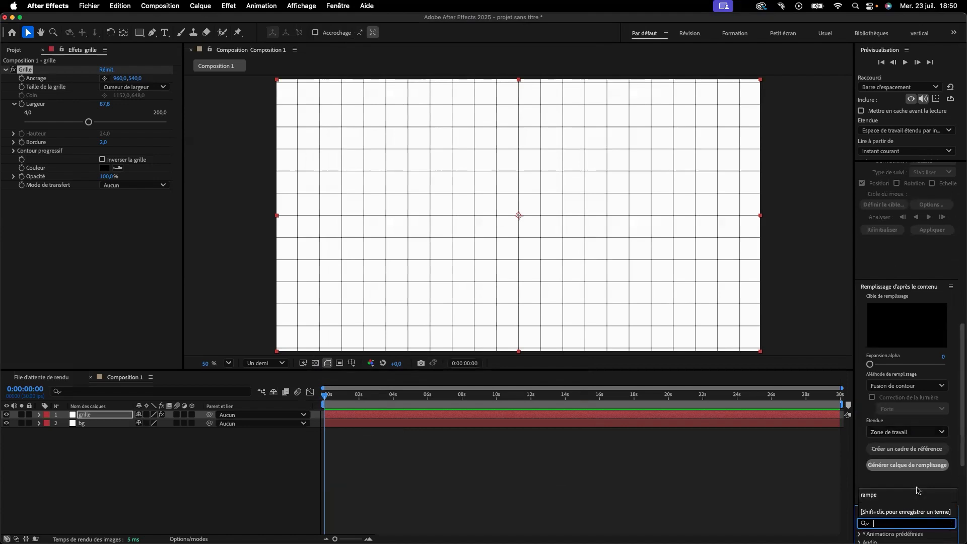
pyautogui.write('gamme')
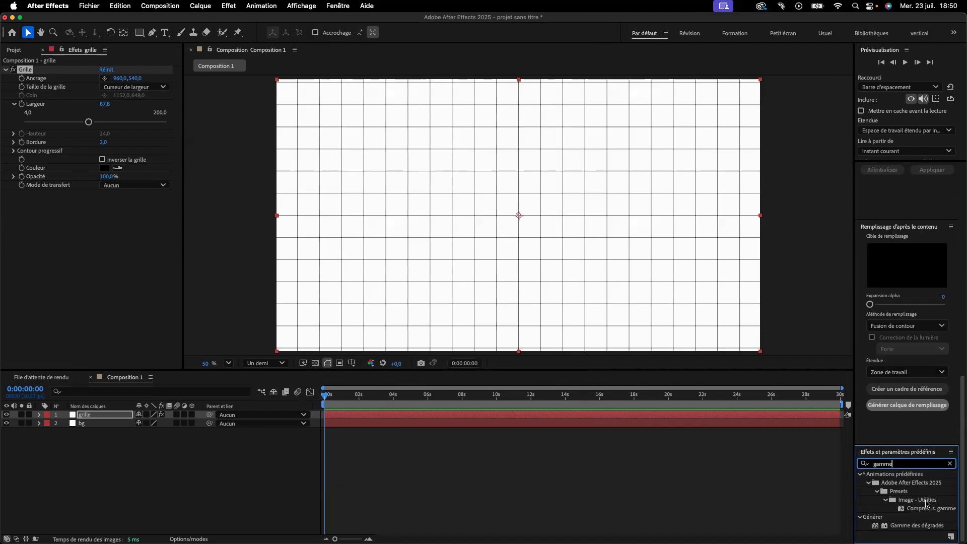
pyautogui.moveTo(921, 527); pyautogui.dragTo(114, 274)
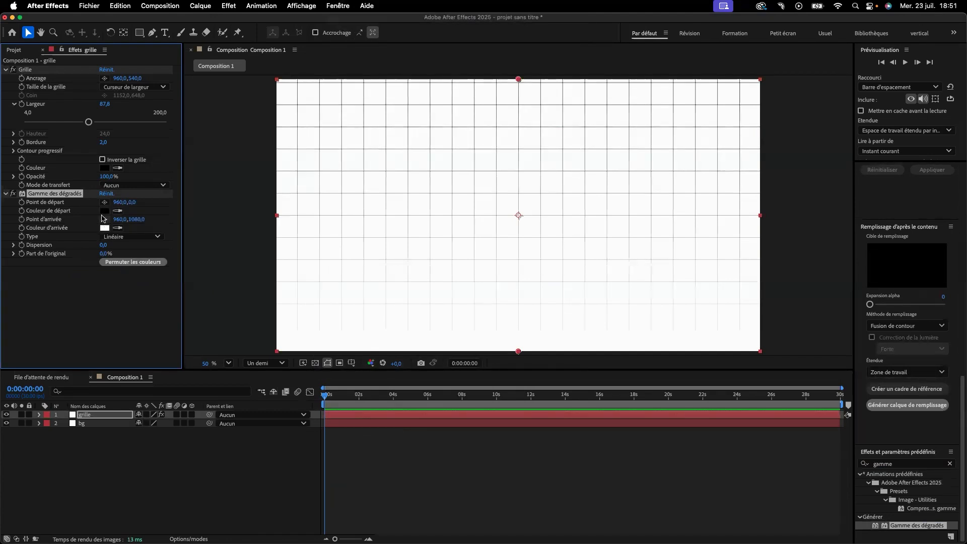
pyautogui.click(147, 237)
pyautogui.click(132, 258)
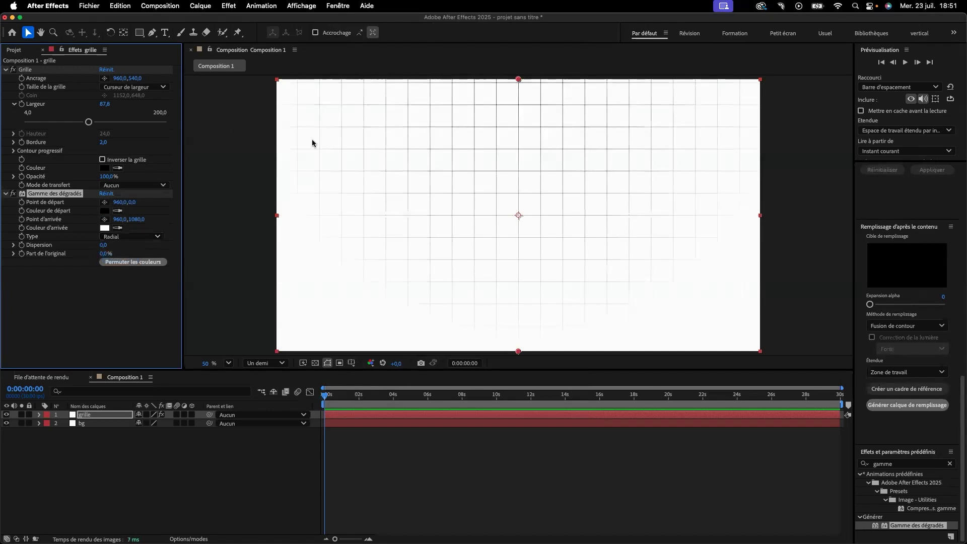
# Place the gradient's start point (Point de départ) at the centre of the composition, at about 962, 542.
pyautogui.moveTo(515, 214)
pyautogui.mouseDown()
pyautogui.moveTo(516, 226)
pyautogui.moveTo(516, 216)
pyautogui.mouseUp()
pyautogui.press('super+z')
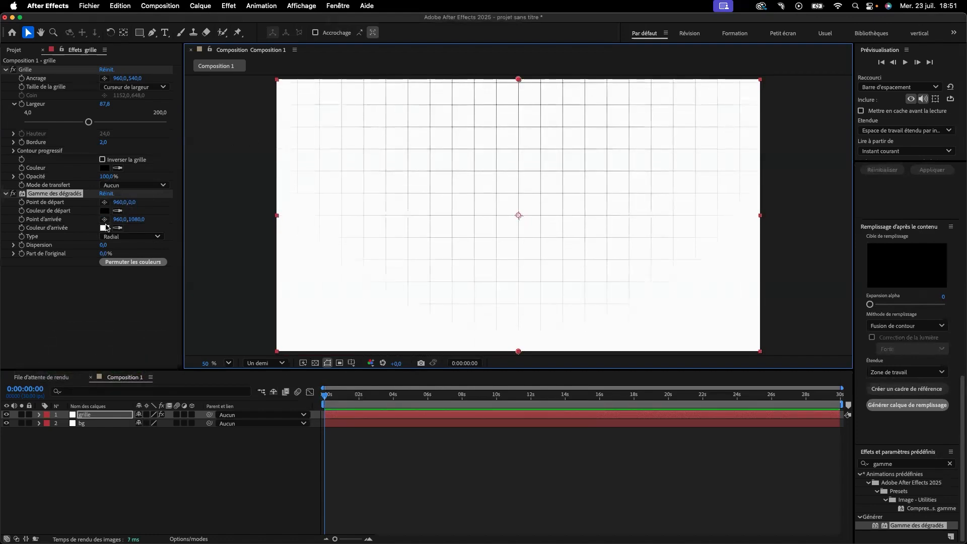
pyautogui.click(104, 202)
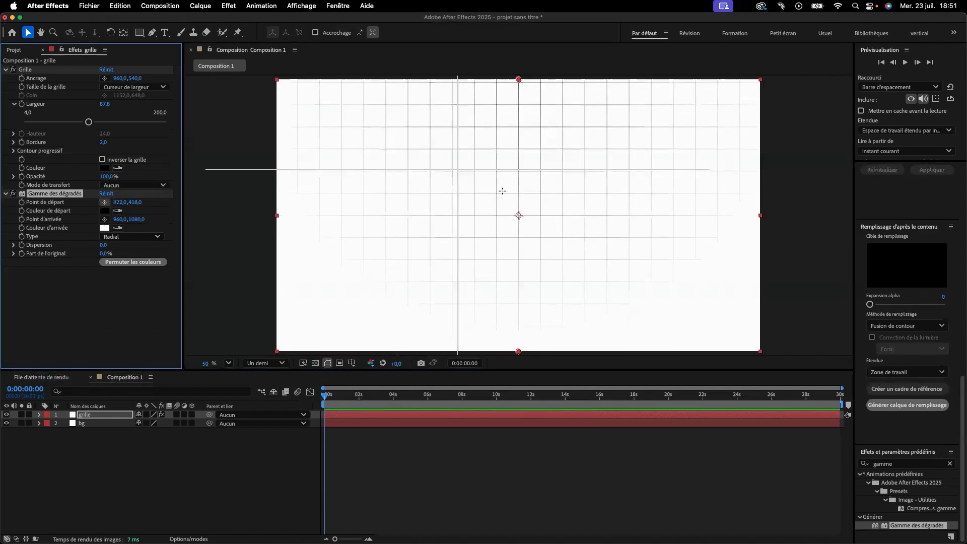
pyautogui.click(519, 215)
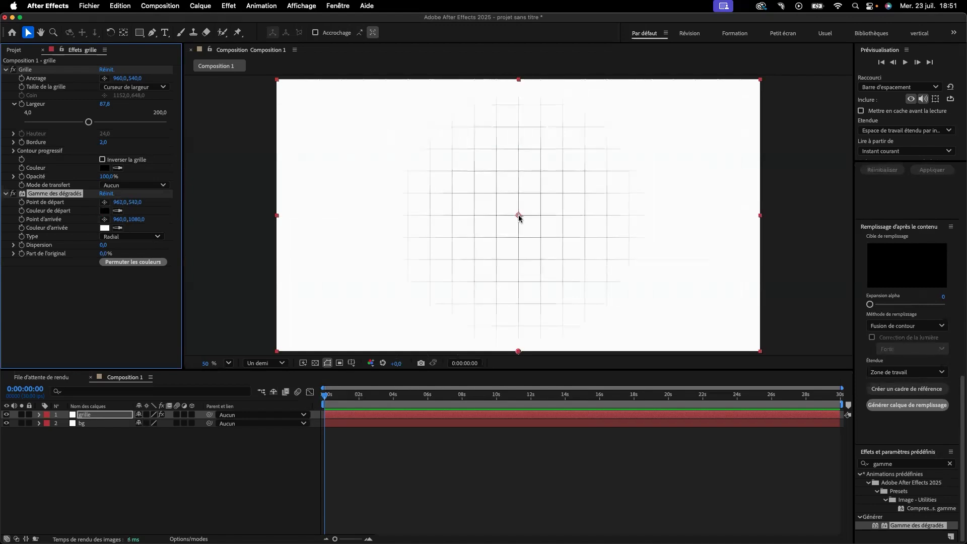
# Place the gradient's end point (Point d'arrivée) just below the composition's lower edge, at about 974.6, 1240.
pyautogui.click(104, 220)
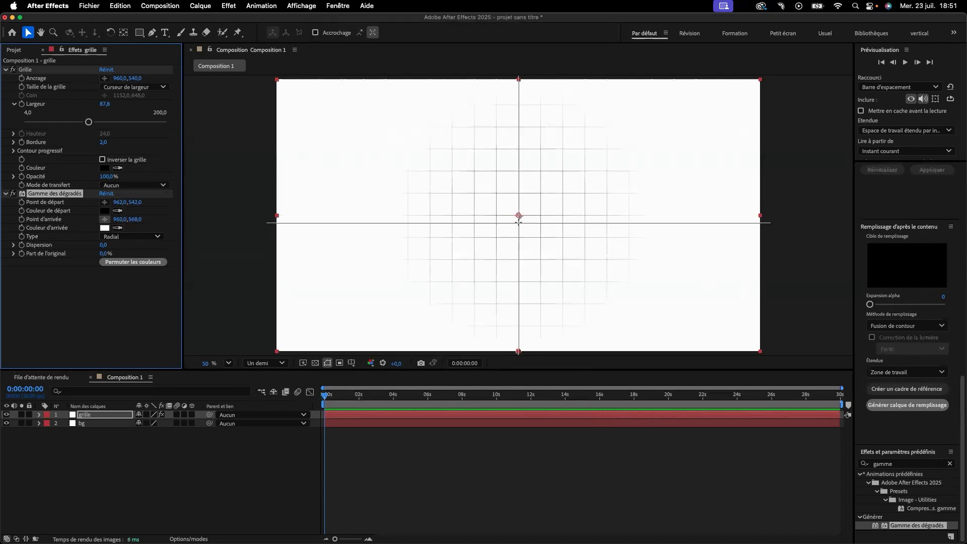
pyautogui.click(519, 351)
pyautogui.scroll(-2, 523, 359)
pyautogui.scroll(-6, 524, 359)
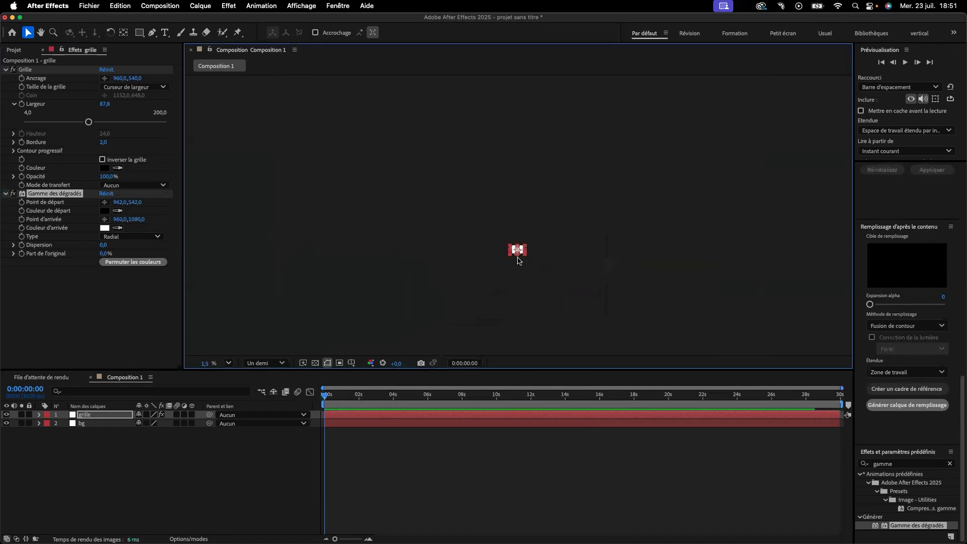
pyautogui.scroll(1, 518, 260)
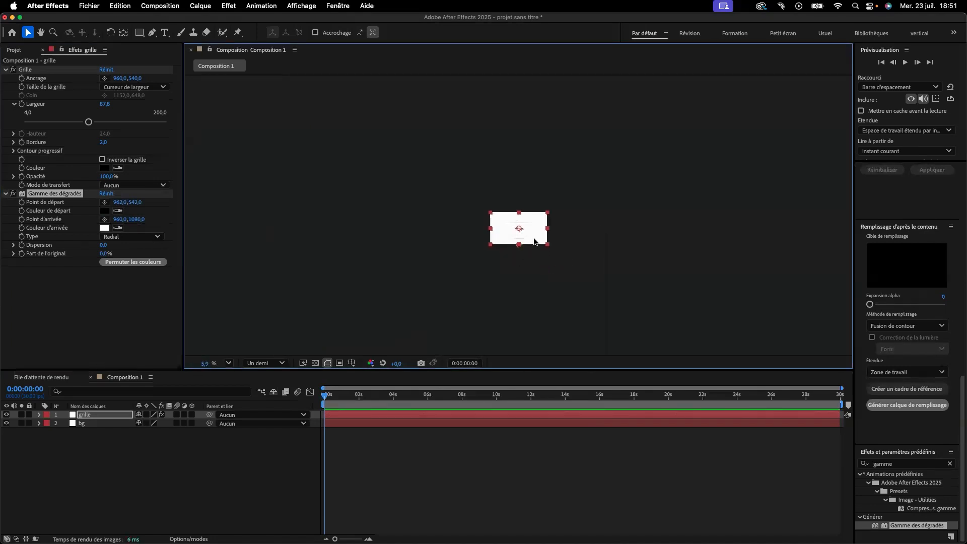
pyautogui.scroll(3, 531, 235)
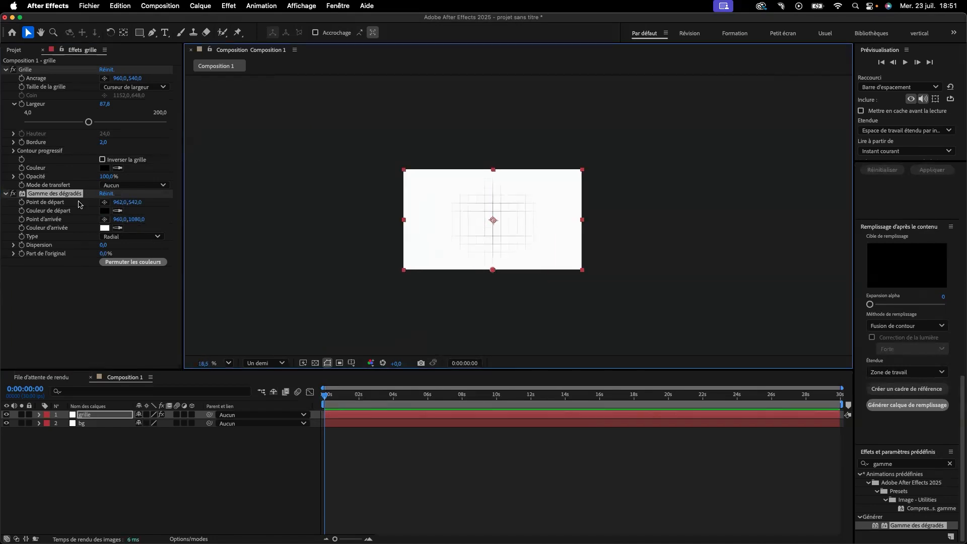
pyautogui.click(104, 219)
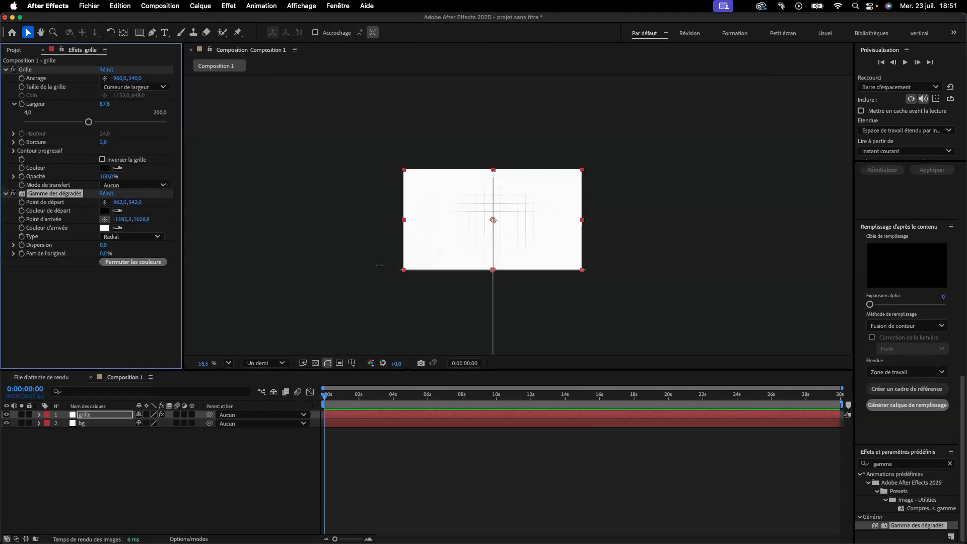
pyautogui.click(494, 284)
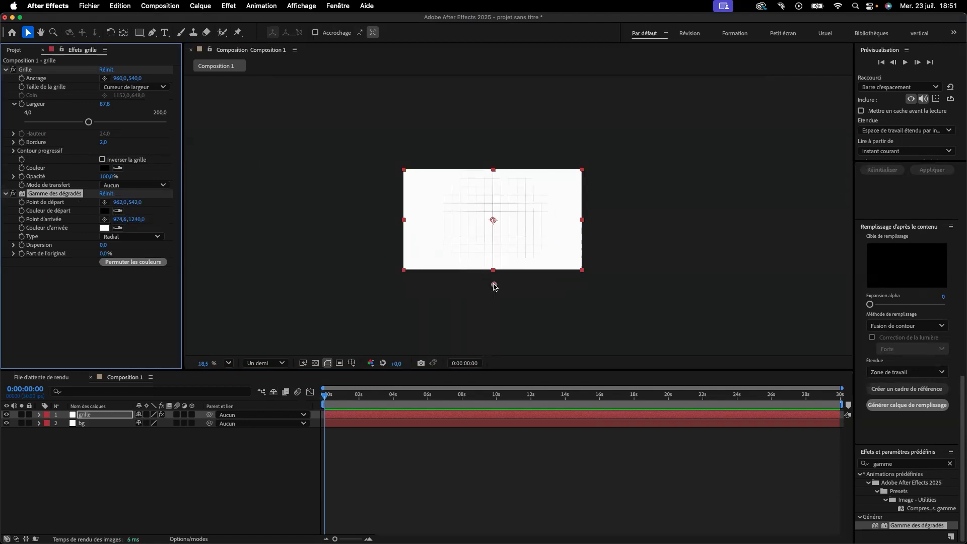
pyautogui.scroll(5, 547, 280)
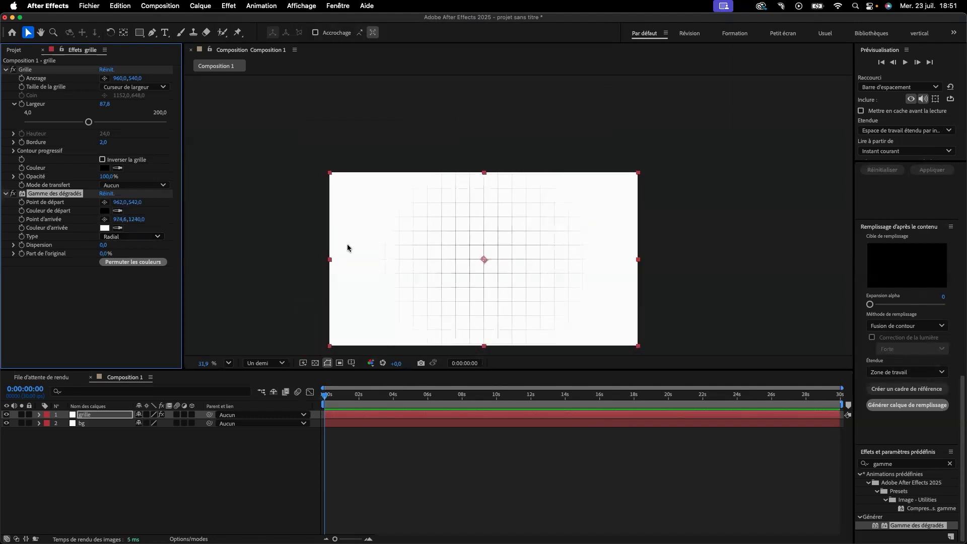
# Set the gradient's end colour (Couleur d'arrivée) to a light grey.
pyautogui.click(281, 227)
pyautogui.click(104, 228)
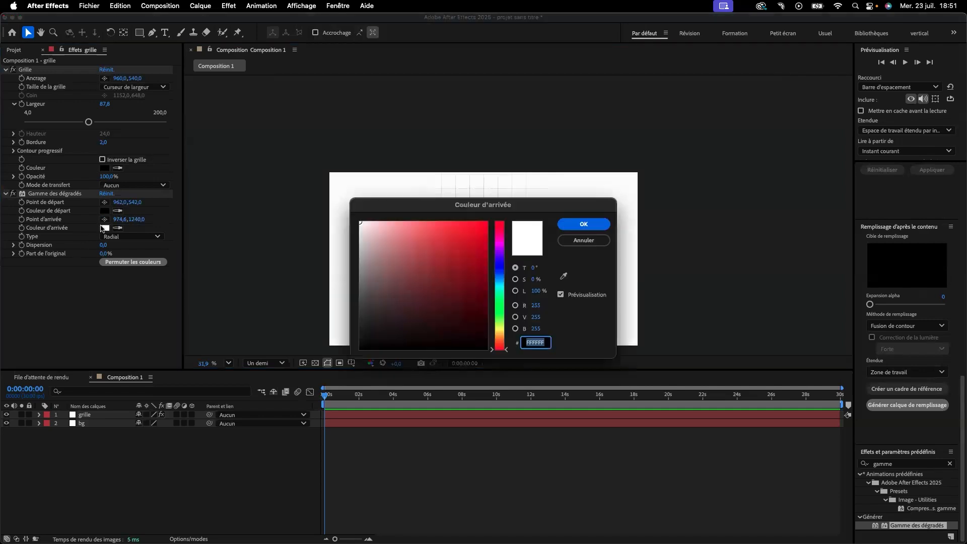
pyautogui.click(360, 245)
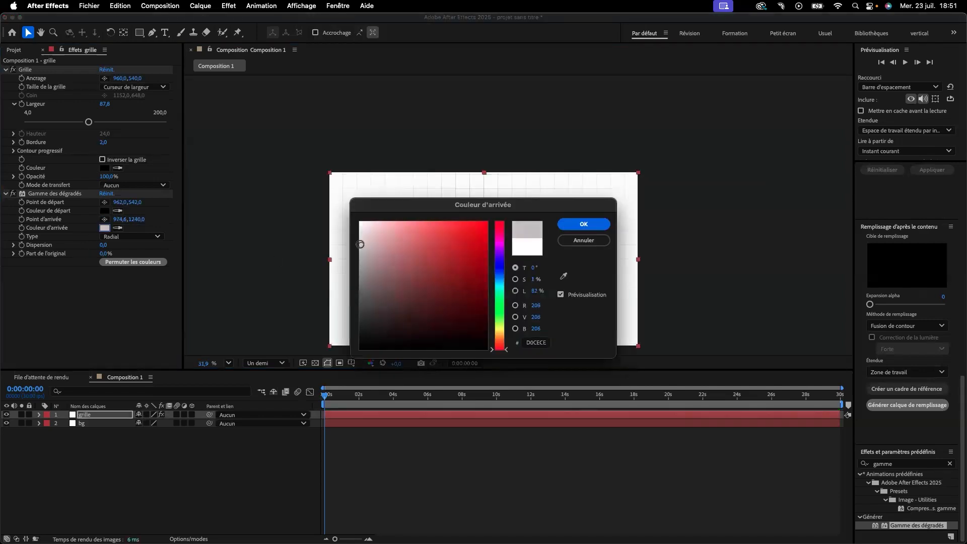
pyautogui.moveTo(360, 244); pyautogui.dragTo(336, 243)
pyautogui.click(583, 224)
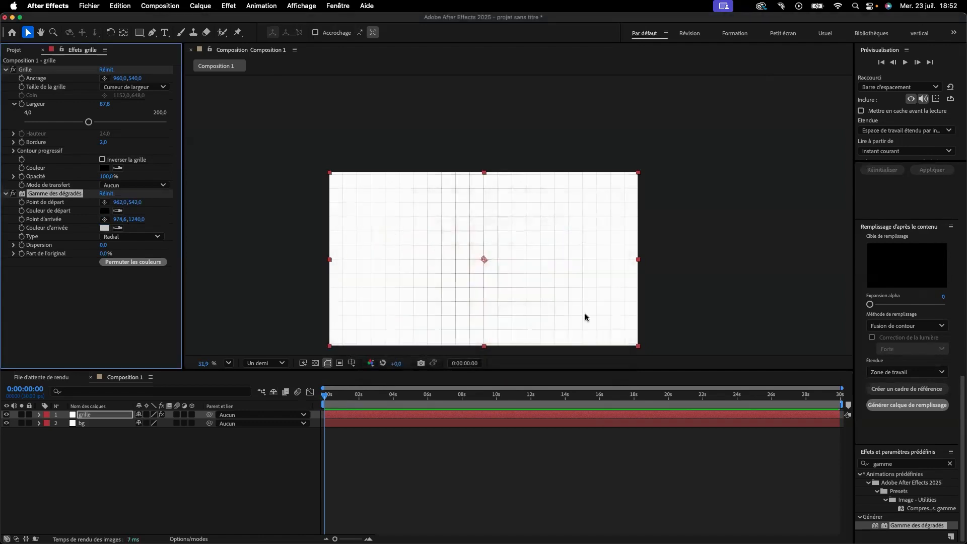
# Add the FireShot Capture 002 [syaq.fr] PDF to Composition 1 above the grille layer and scale it to 134%.
pyautogui.scroll(-2, 503, 258)
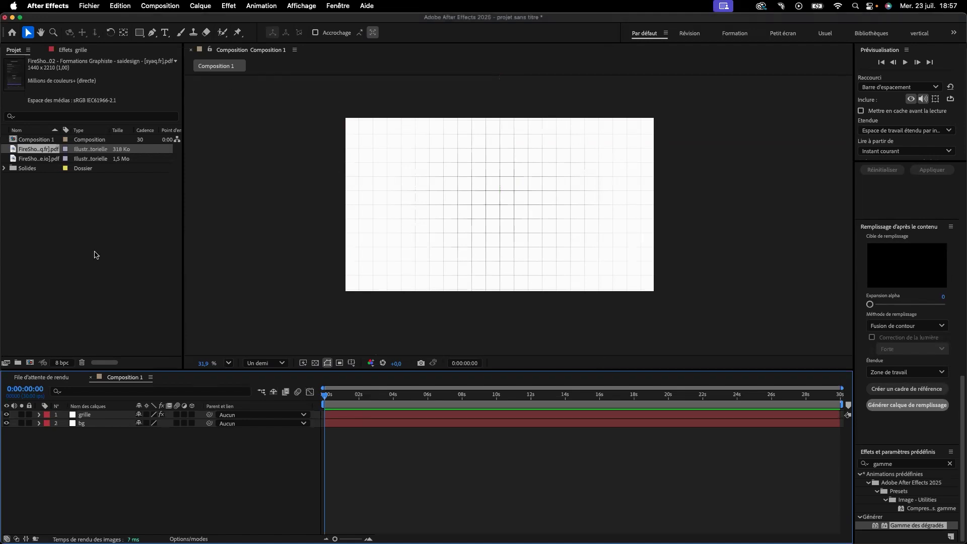
pyautogui.moveTo(45, 146); pyautogui.dragTo(110, 413)
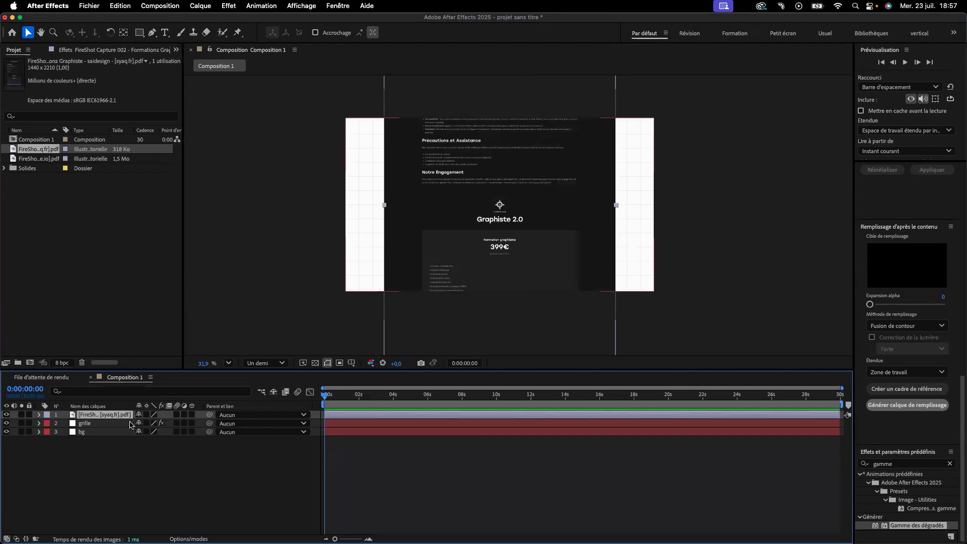
pyautogui.press('s')
pyautogui.moveTo(152, 424); pyautogui.dragTo(172, 424)
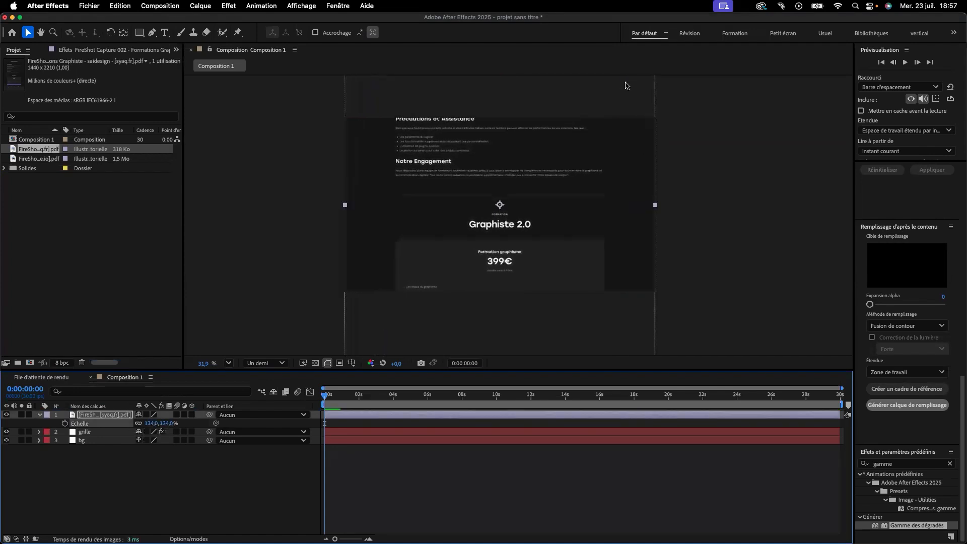
# Align the page capture's top edge with the composition's upper edge and add a null object to the composition.
pyautogui.moveTo(431, 189); pyautogui.dragTo(429, 340)
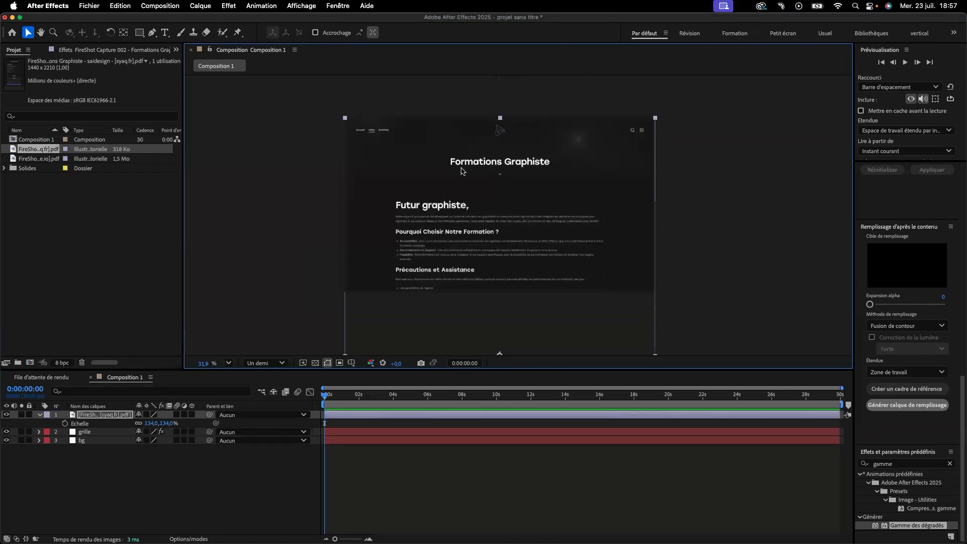
pyautogui.rightClick(212, 464)
pyautogui.moveTo(257, 411)
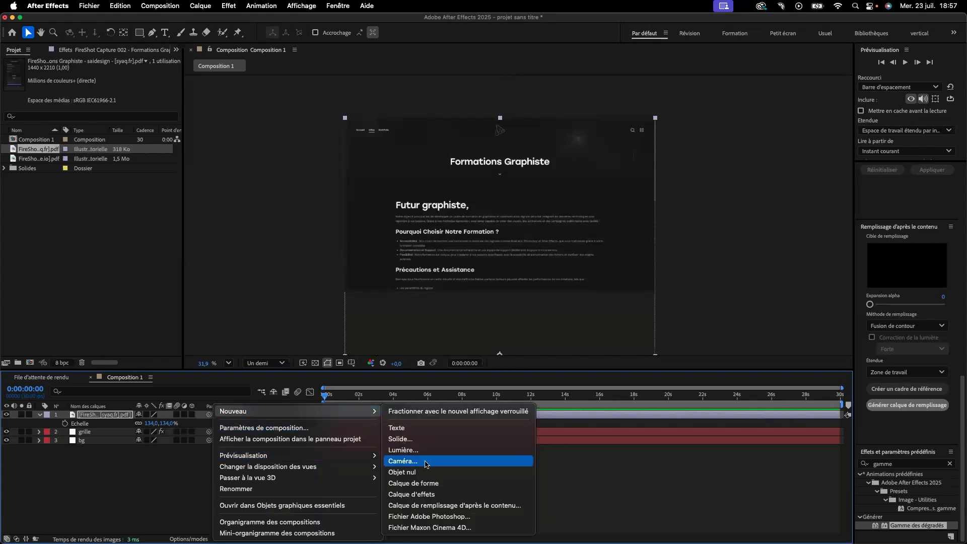
pyautogui.click(427, 472)
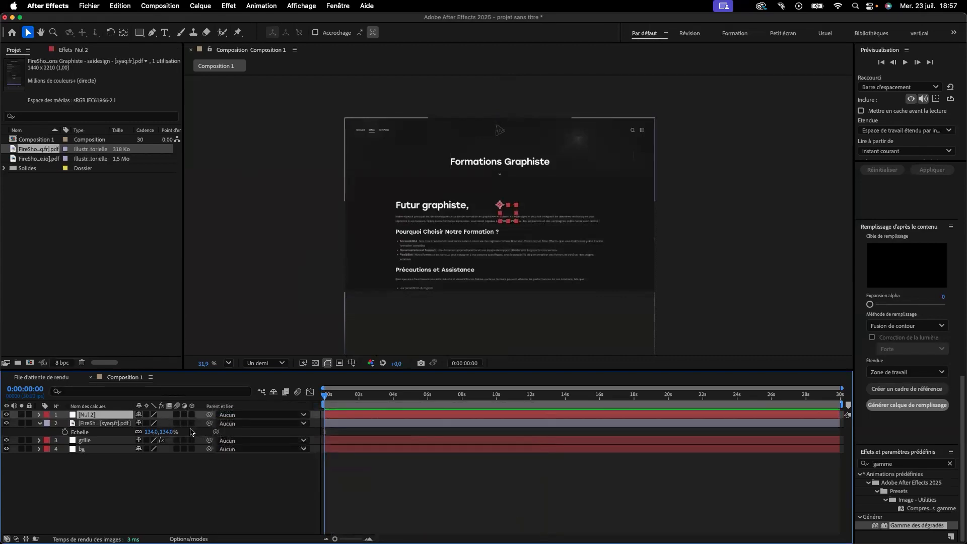
# Parent the FireShot PDF layer to Nul 2 and make both layers 3D.
pyautogui.click(108, 424)
pyautogui.moveTo(209, 423); pyautogui.dragTo(139, 419)
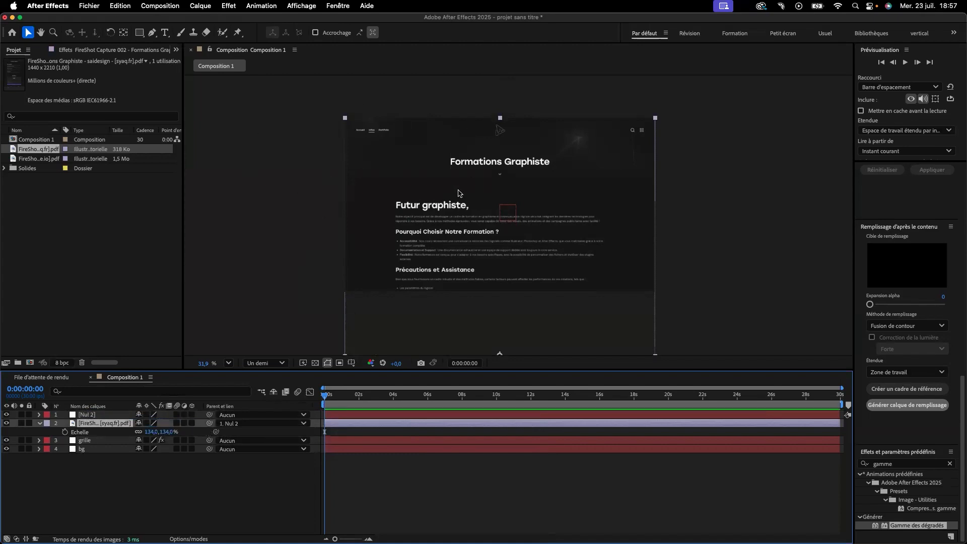
pyautogui.click(120, 416)
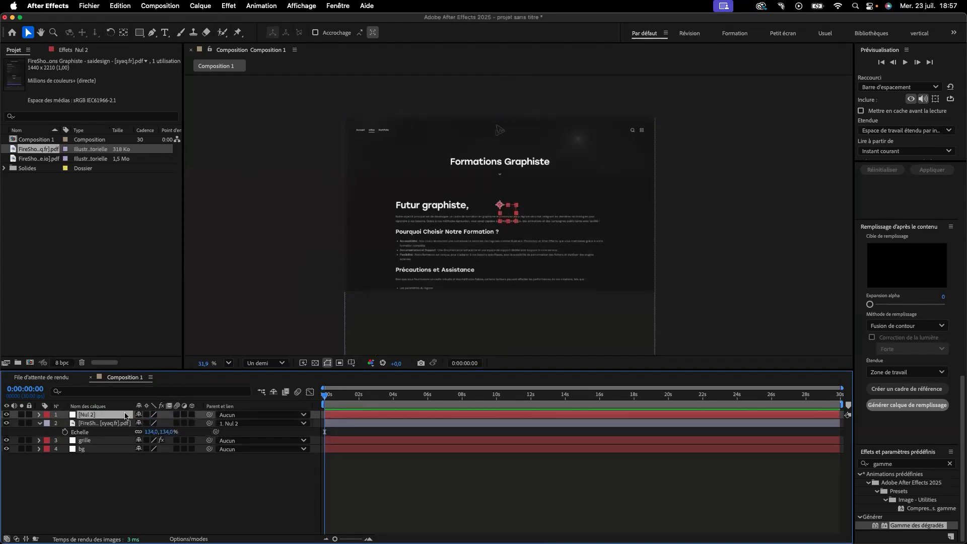
pyautogui.click(192, 424)
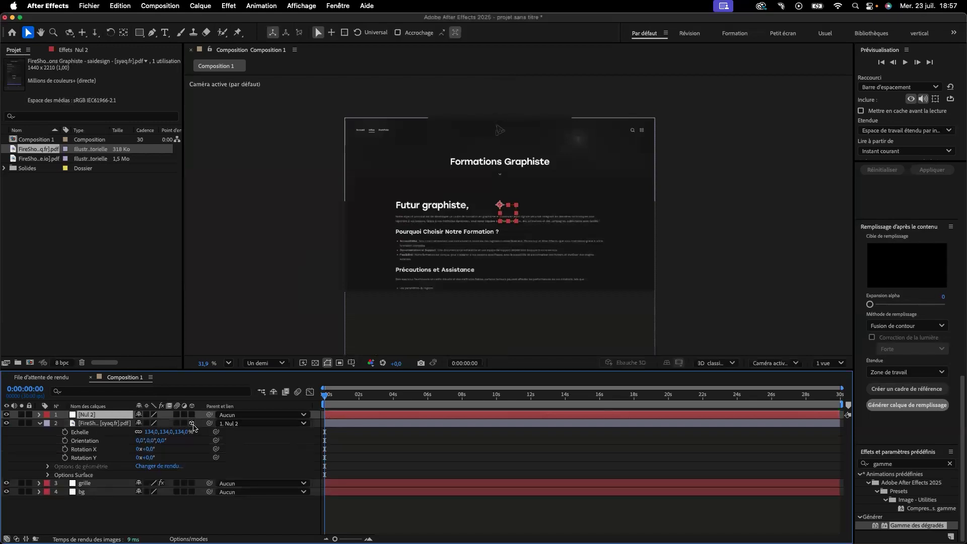
pyautogui.click(192, 415)
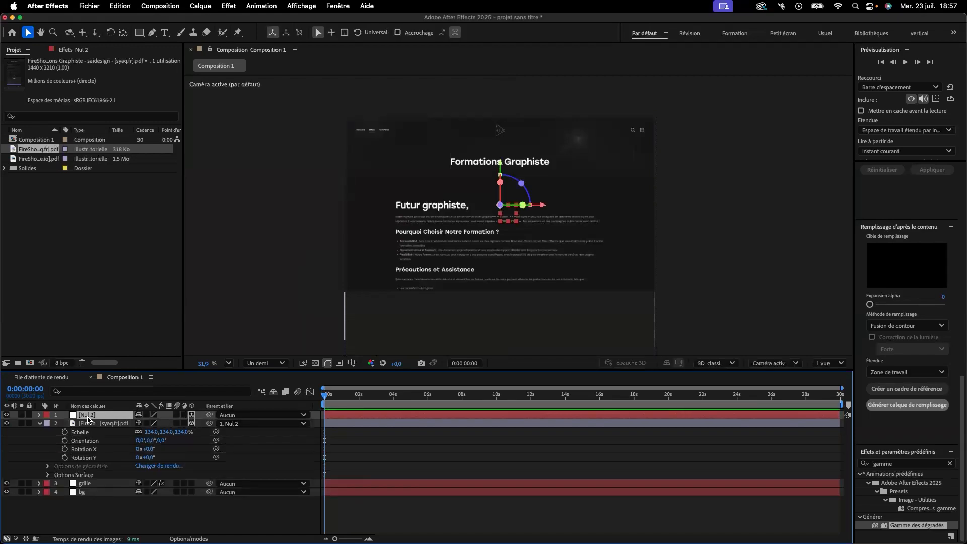
# Try Nul 2's scale (Echelle) at 50% and set it to 60%.
pyautogui.press('p')
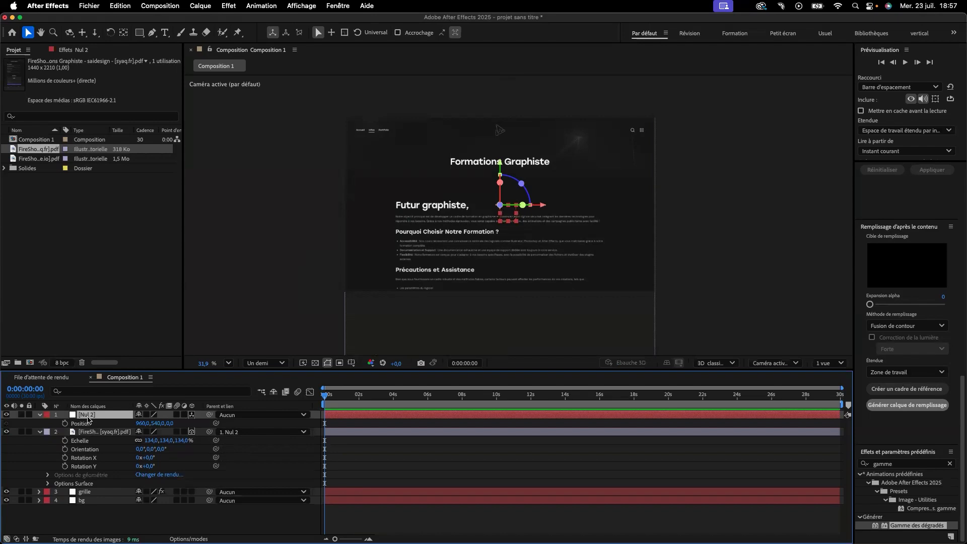
pyautogui.press('s')
pyautogui.click(148, 424)
pyautogui.write('5')
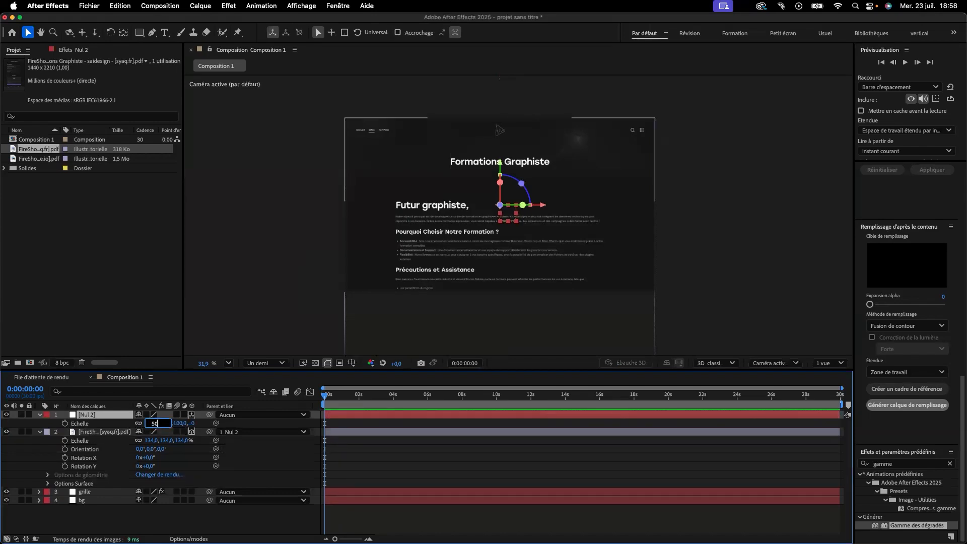
pyautogui.write('0')
pyautogui.press('Return')
pyautogui.click(151, 423)
pyautogui.write('6')
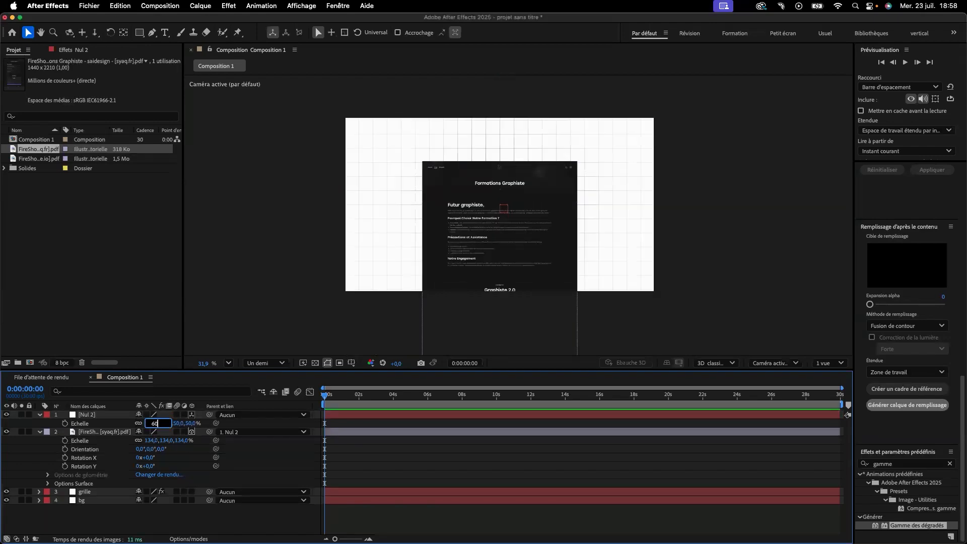
pyautogui.write('0')
pyautogui.press('Return')
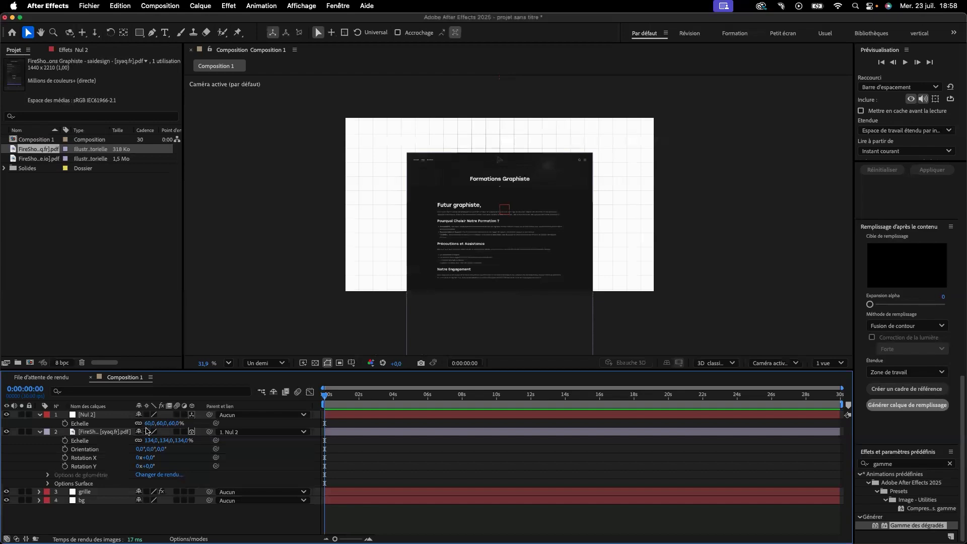
# Try moving the PDF layer itself to the left and below the composition's lower edge, at about -583, 2428.6.
pyautogui.press('p')
pyautogui.moveTo(532, 266); pyautogui.dragTo(477, 267)
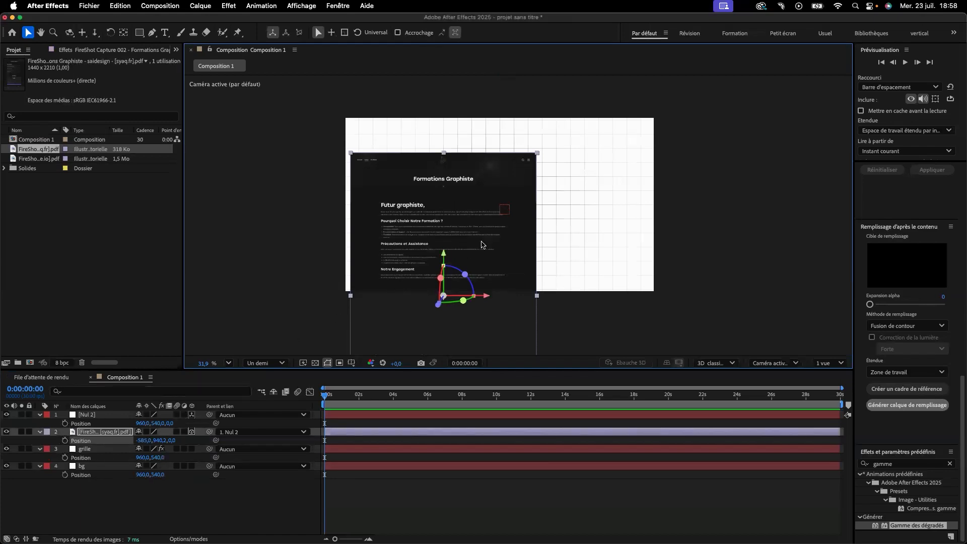
pyautogui.moveTo(445, 258); pyautogui.dragTo(449, 402)
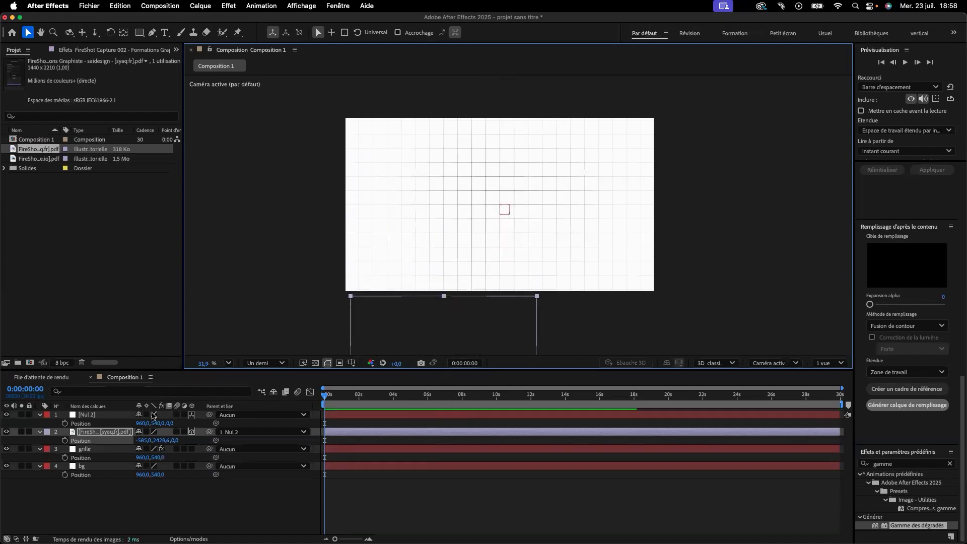
# Add a position keyframe to Nul 2 at 0 seconds and set the current time to 0:00:03:00.
pyautogui.click(65, 424)
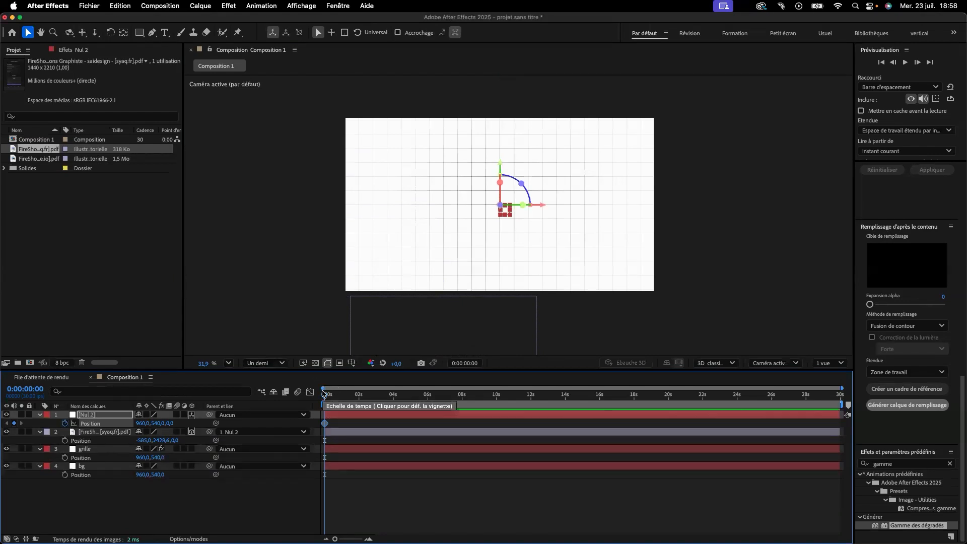
pyautogui.moveTo(325, 401); pyautogui.dragTo(382, 402)
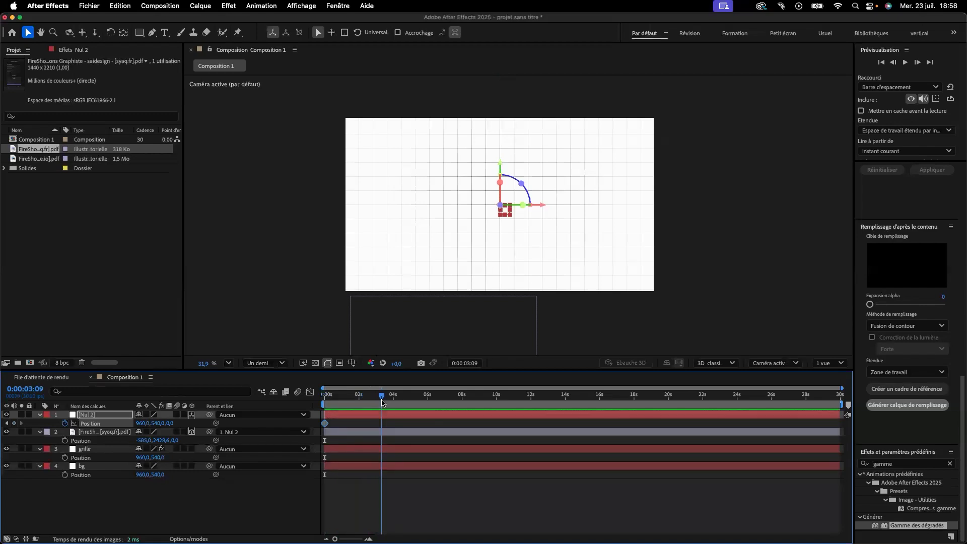
pyautogui.moveTo(382, 402); pyautogui.dragTo(379, 403)
pyautogui.moveTo(378, 404); pyautogui.dragTo(375, 403)
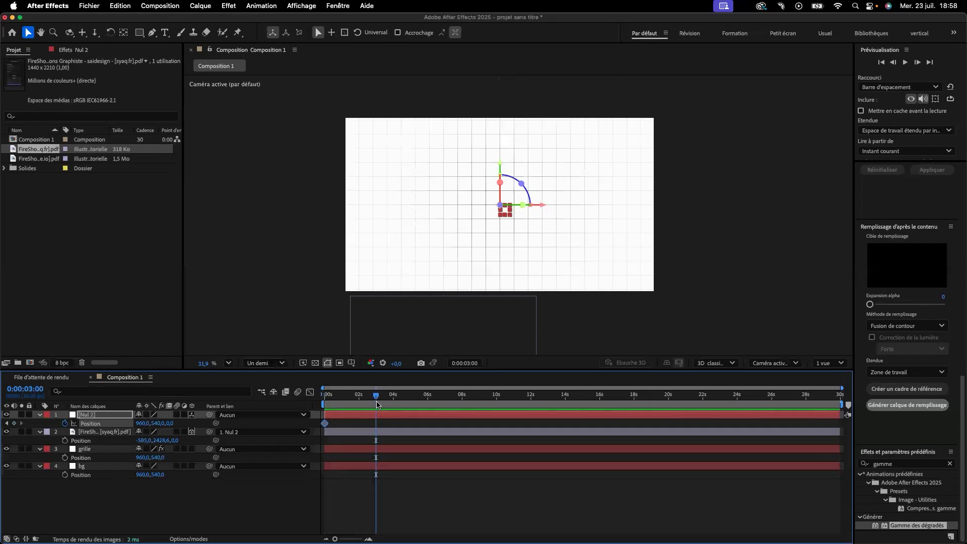
pyautogui.scroll(-5, 434, 280)
pyautogui.click(436, 281)
pyautogui.scroll(-6, 437, 277)
pyautogui.scroll(4, 436, 277)
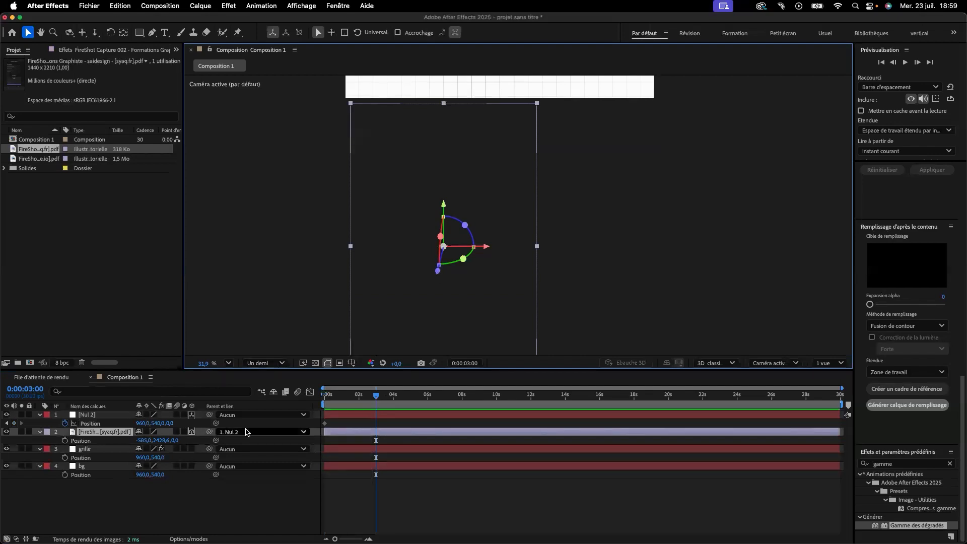
pyautogui.click(80, 414)
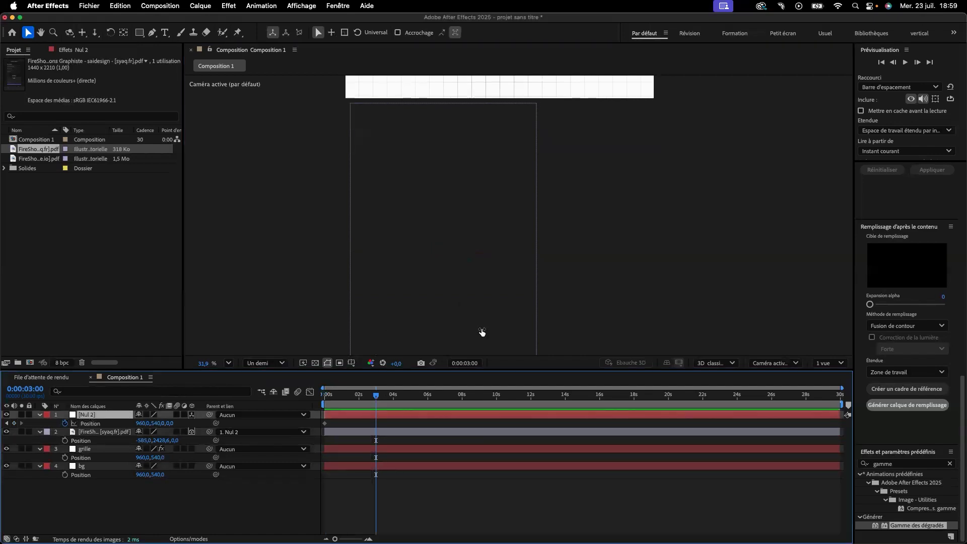
# Undo Nul 2's position keyframe, the PDF layer's moves and Nul 2's scaling, along with a small sideways nudge of the null.
pyautogui.press('super+z')
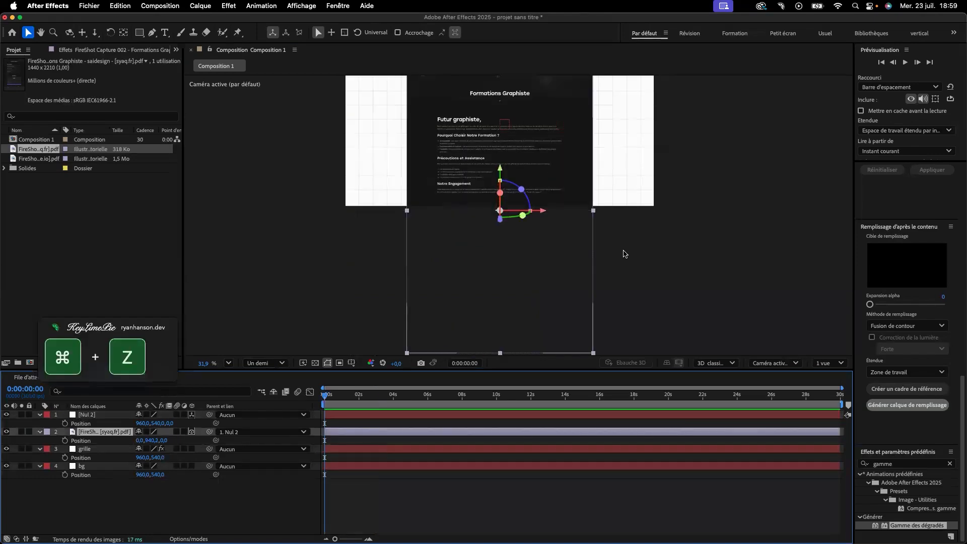
pyautogui.press('super+z')
pyautogui.press('super+z')
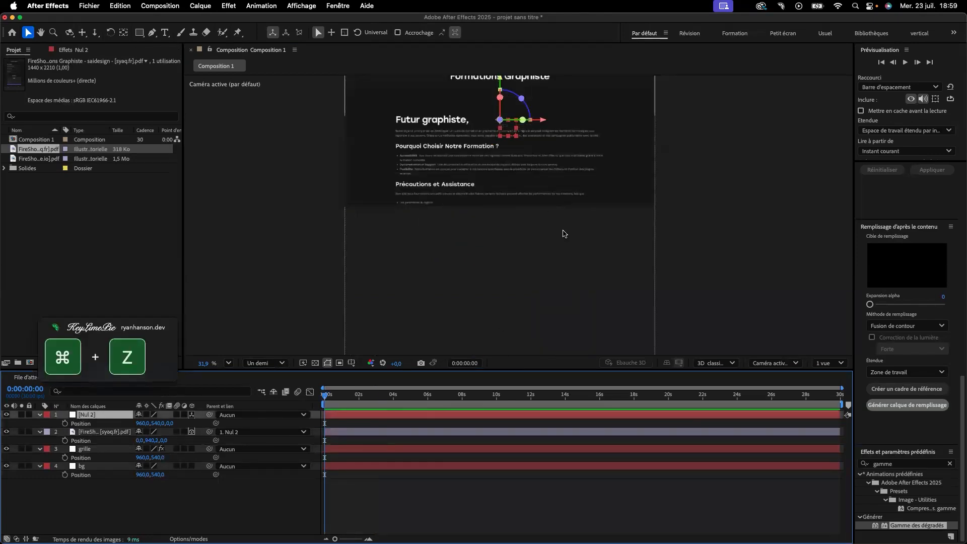
pyautogui.moveTo(542, 195); pyautogui.dragTo(544, 198)
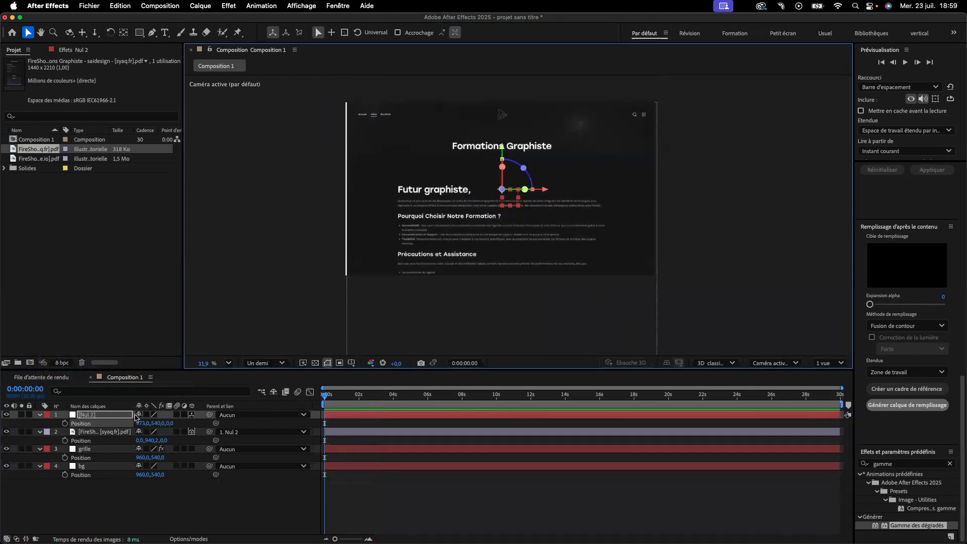
pyautogui.press('super+z')
# Set Nul 2's scale (Echelle) to 60%.
pyautogui.press('s')
pyautogui.click(151, 423)
pyautogui.write('60')
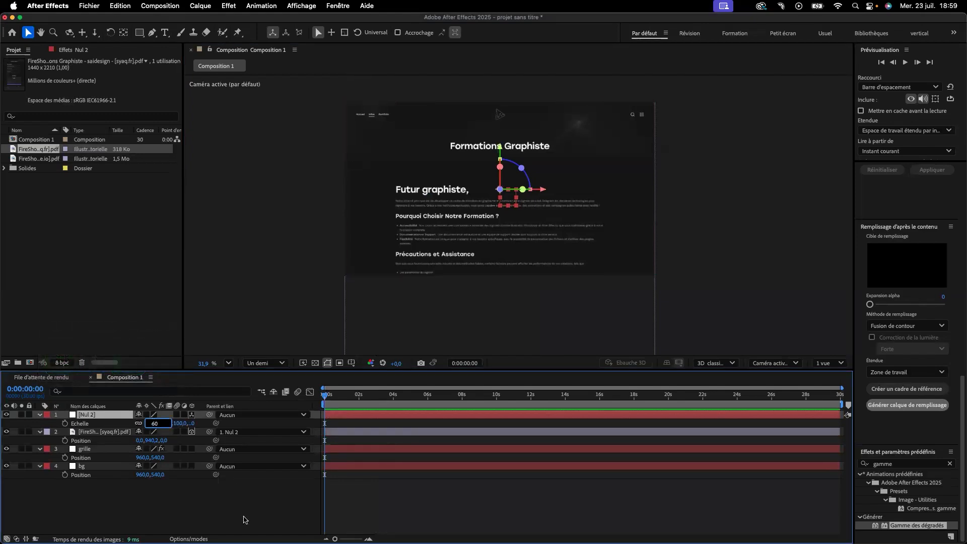
pyautogui.press('Return')
# Keyframe Nul 2's position from about 598, 1457 at 0 seconds to about 598, -87 at 3 seconds.
pyautogui.click(90, 414)
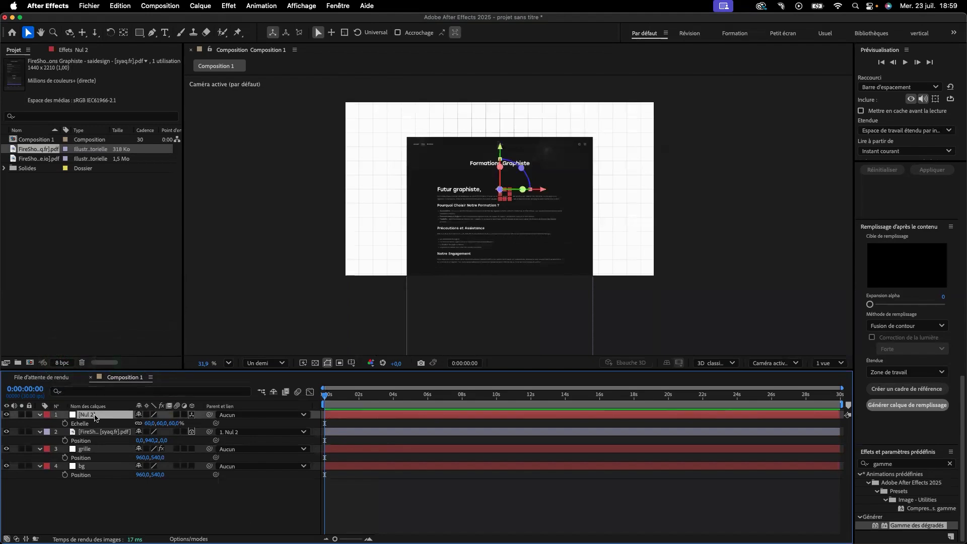
pyautogui.moveTo(543, 190); pyautogui.dragTo(444, 298)
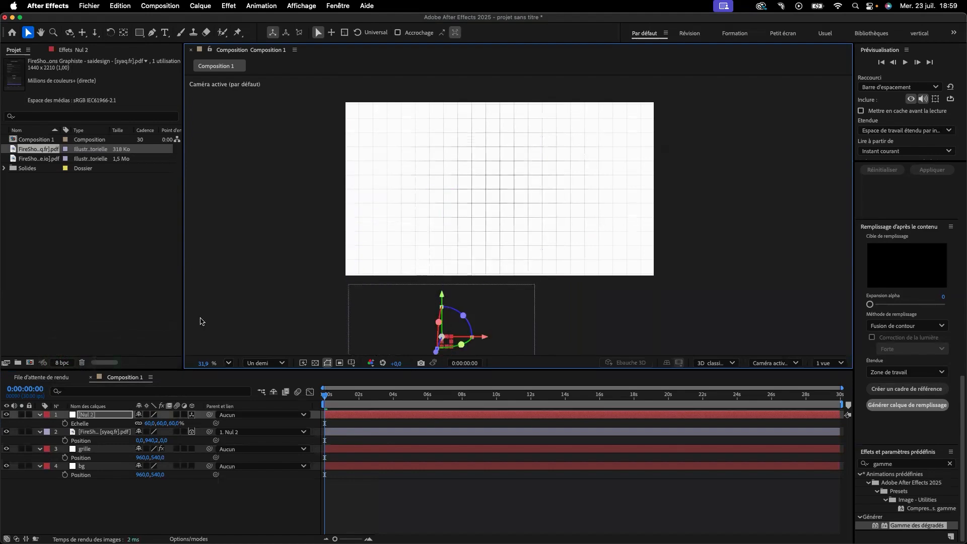
pyautogui.click(40, 432)
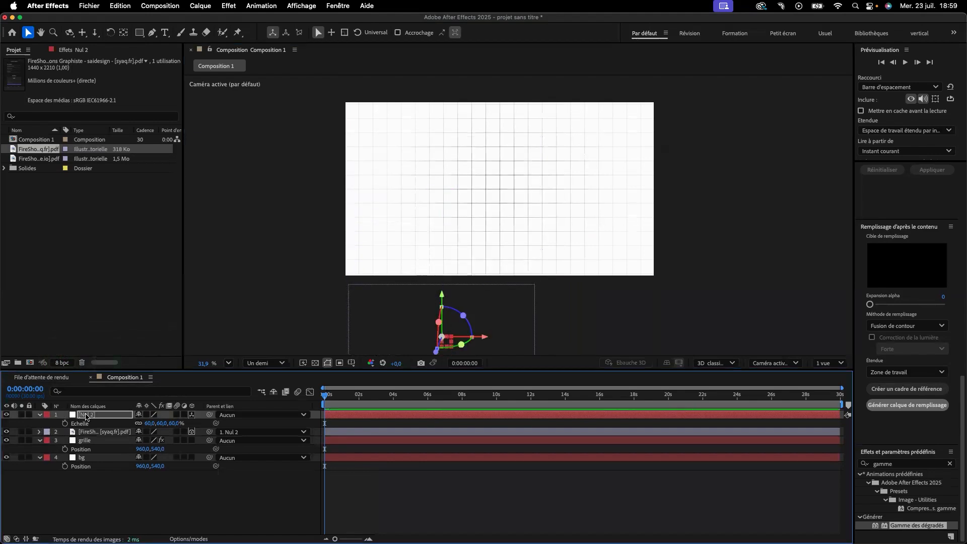
pyautogui.press('p')
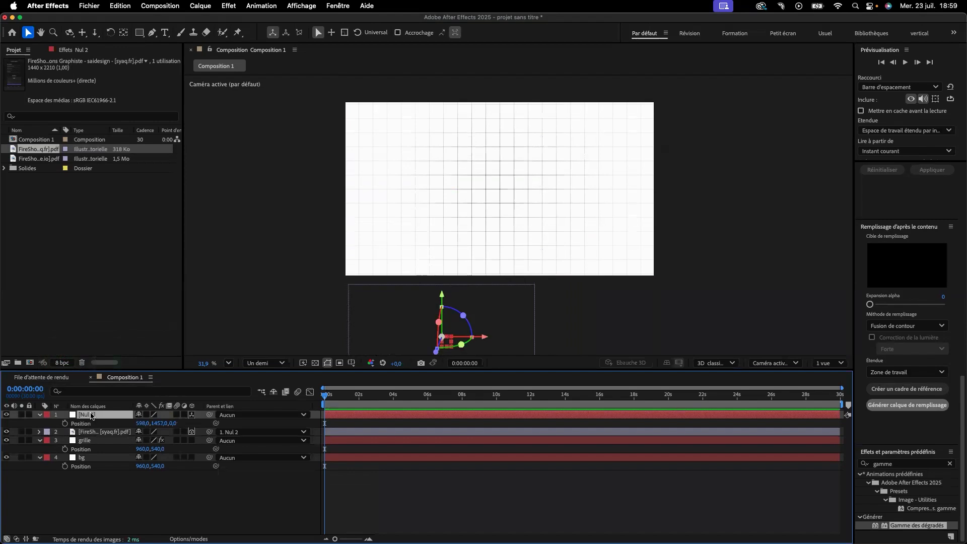
pyautogui.click(65, 424)
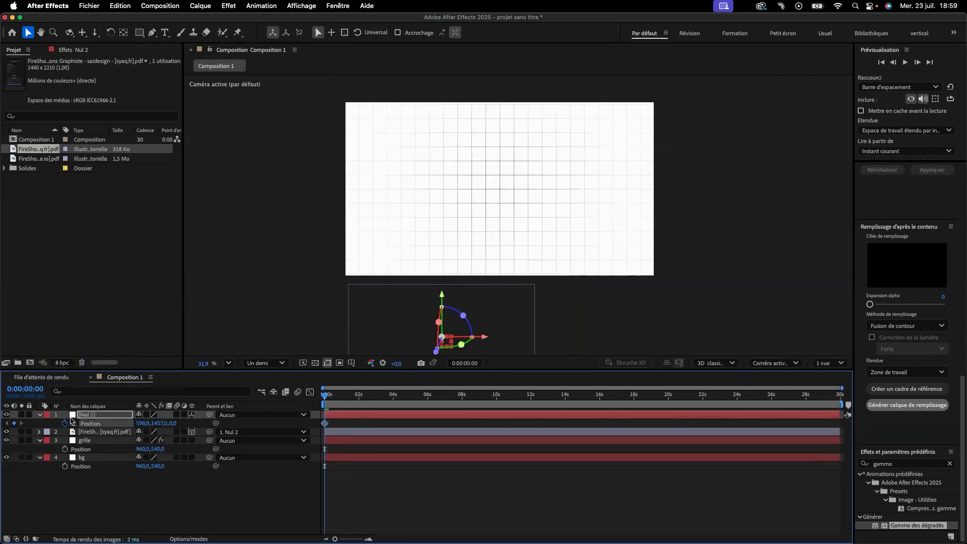
pyautogui.moveTo(325, 396); pyautogui.dragTo(376, 398)
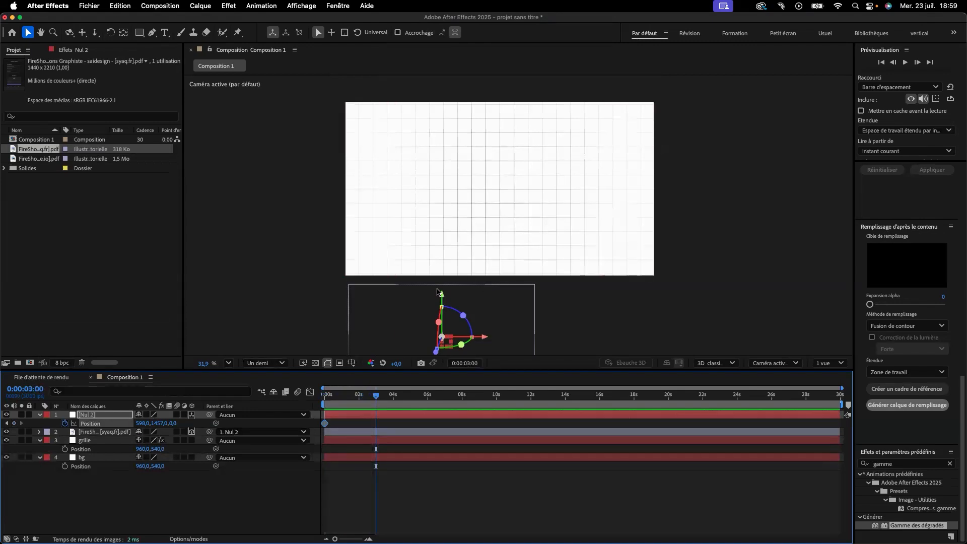
pyautogui.moveTo(442, 295); pyautogui.dragTo(401, 47)
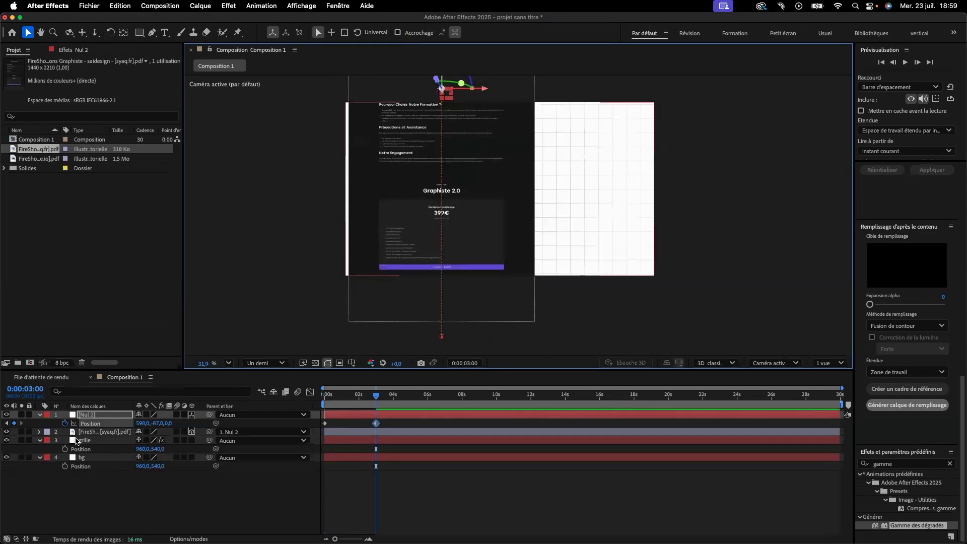
# Keyframe Nul 2's Y orientation from 25° at 0 seconds to 325° at 3 seconds.
pyautogui.press('r')
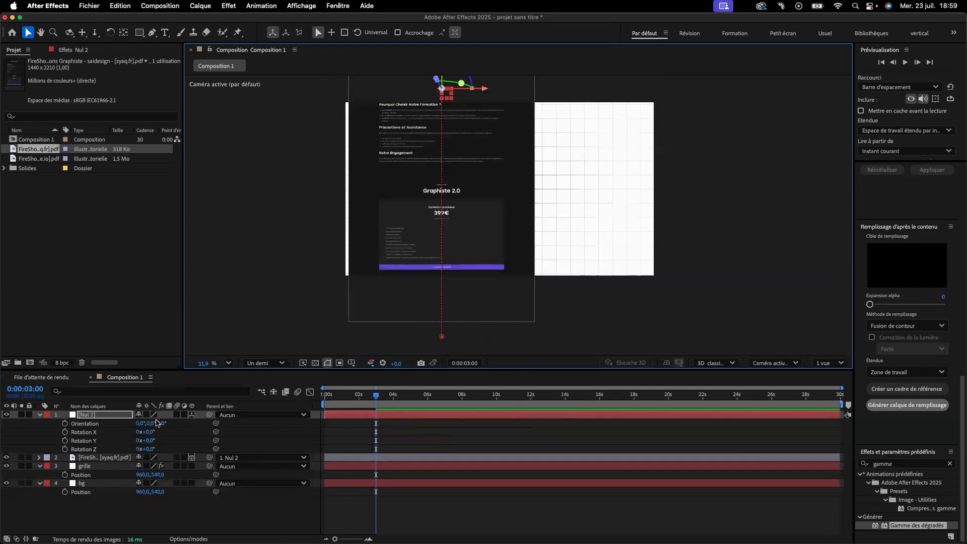
pyautogui.moveTo(151, 423)
pyautogui.mouseDown()
pyautogui.moveTo(135, 424)
pyautogui.moveTo(161, 426)
pyautogui.mouseUp()
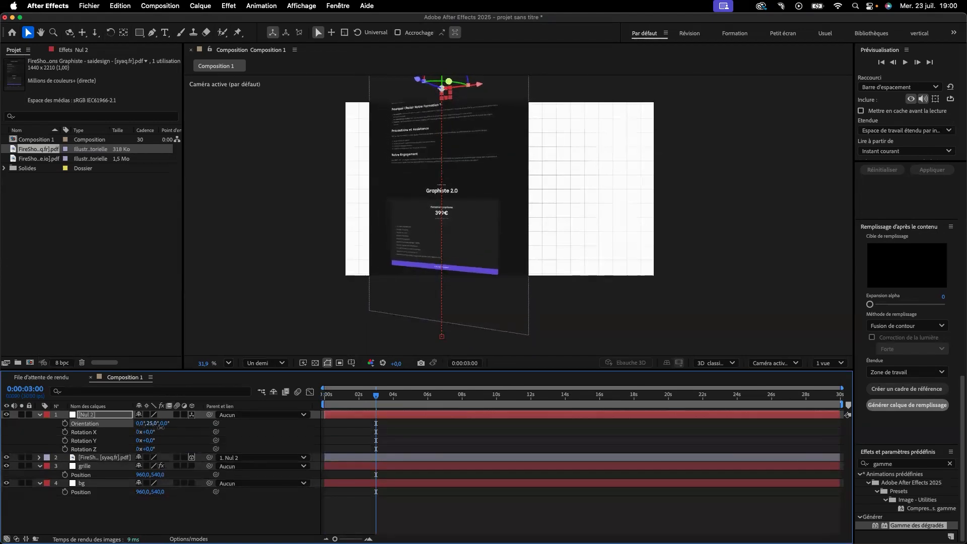
pyautogui.moveTo(375, 398); pyautogui.dragTo(324, 403)
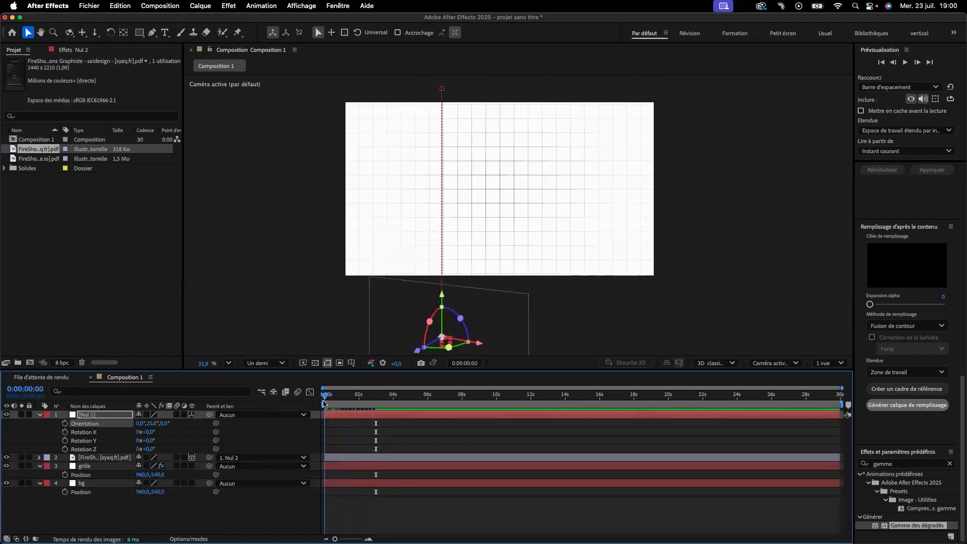
pyautogui.click(65, 423)
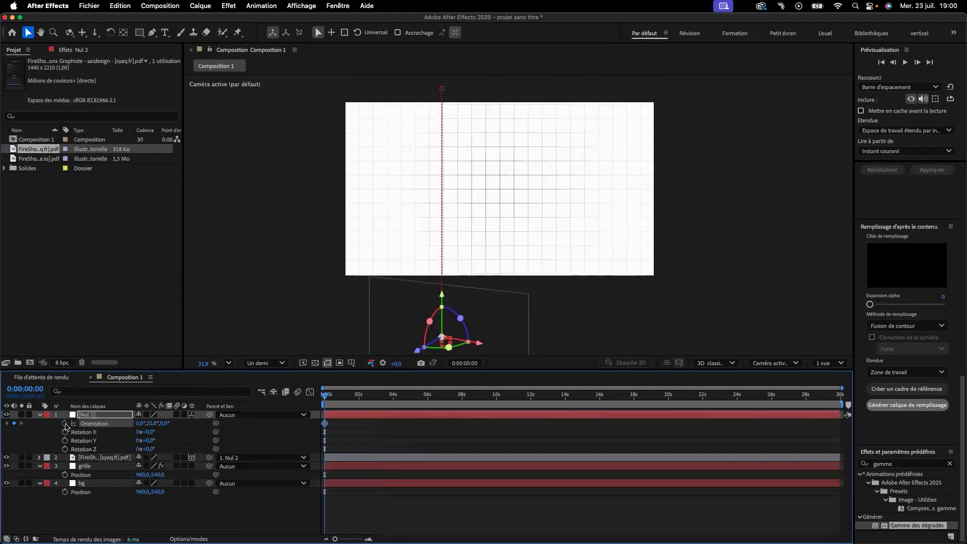
pyautogui.moveTo(326, 396); pyautogui.dragTo(375, 399)
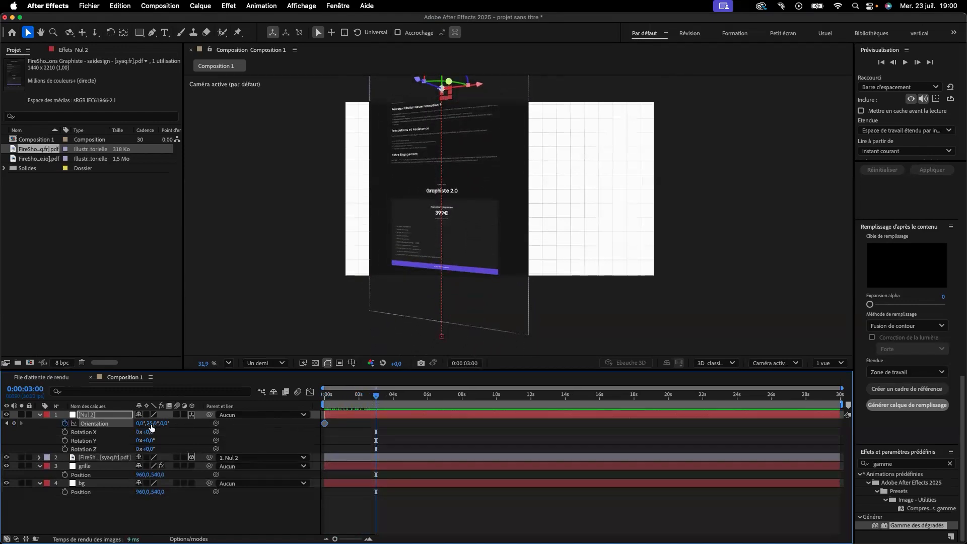
pyautogui.moveTo(150, 427); pyautogui.dragTo(119, 424)
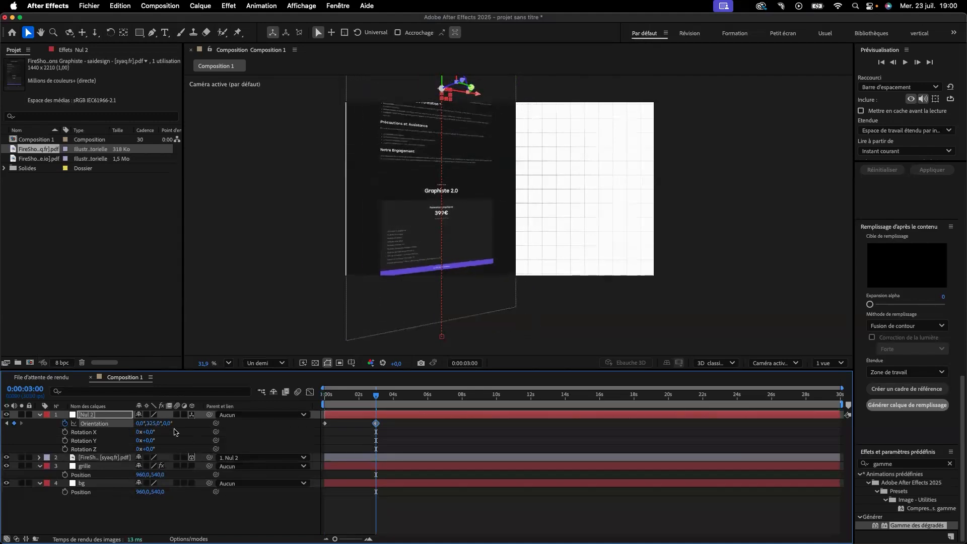
# Ease Nul 2's position and orientation keyframes and reshape the speed curve so the motion peaks early and slows gradually.
pyautogui.click(116, 416)
pyautogui.press('u')
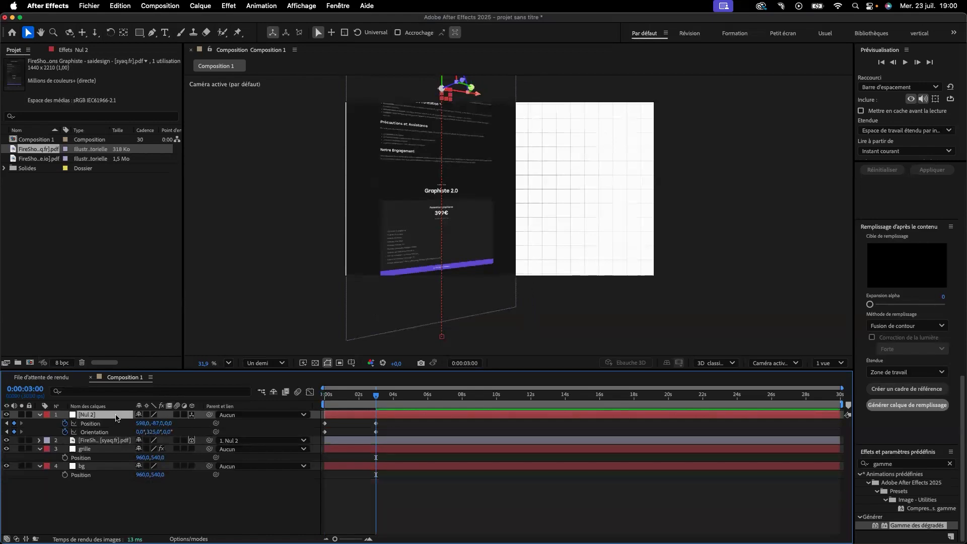
pyautogui.moveTo(393, 439); pyautogui.dragTo(318, 419)
pyautogui.click(310, 392)
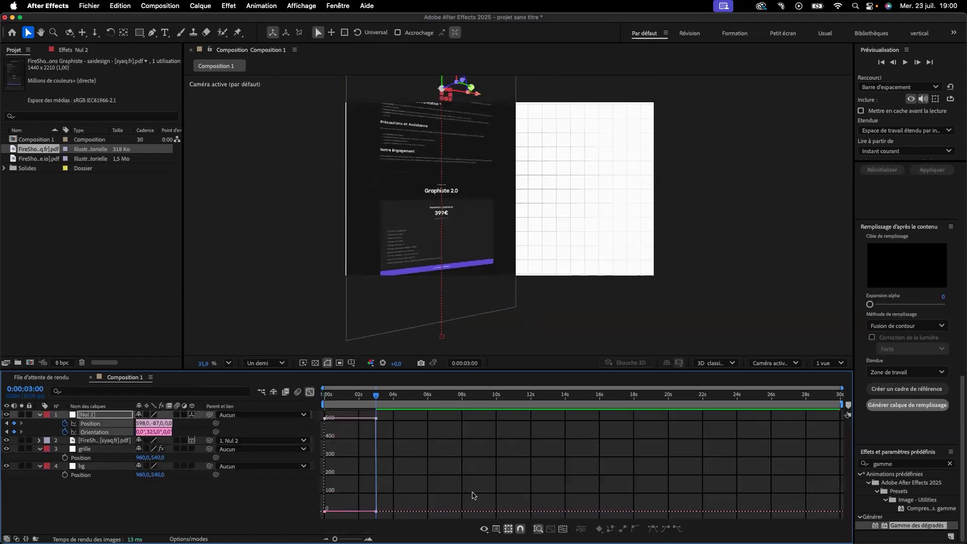
pyautogui.click(652, 528)
pyautogui.moveTo(369, 510); pyautogui.dragTo(349, 510)
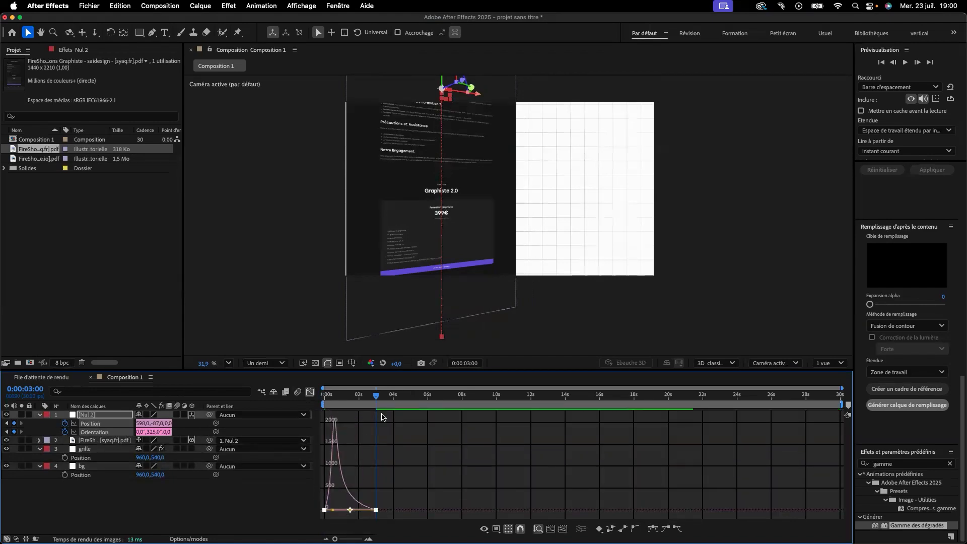
# Preview the eased page animation from 0 seconds, with the PDF and grille layers' properties collapsed.
pyautogui.moveTo(376, 399); pyautogui.dragTo(308, 410)
pyautogui.press('space')
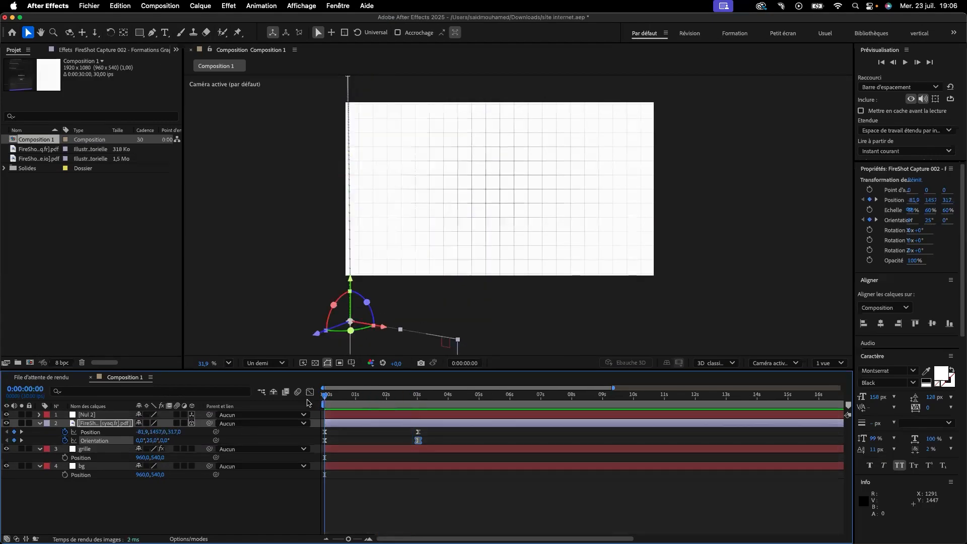
pyautogui.click(39, 424)
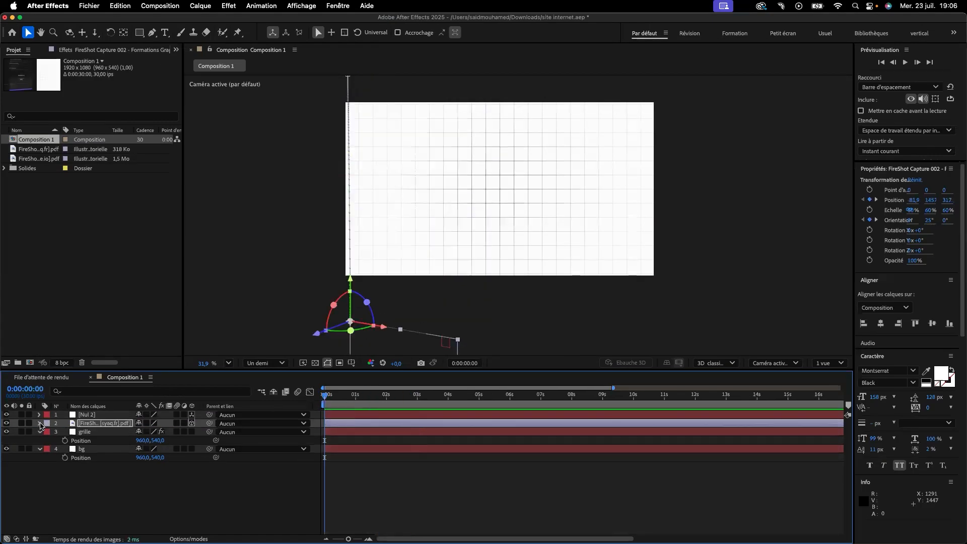
pyautogui.click(41, 432)
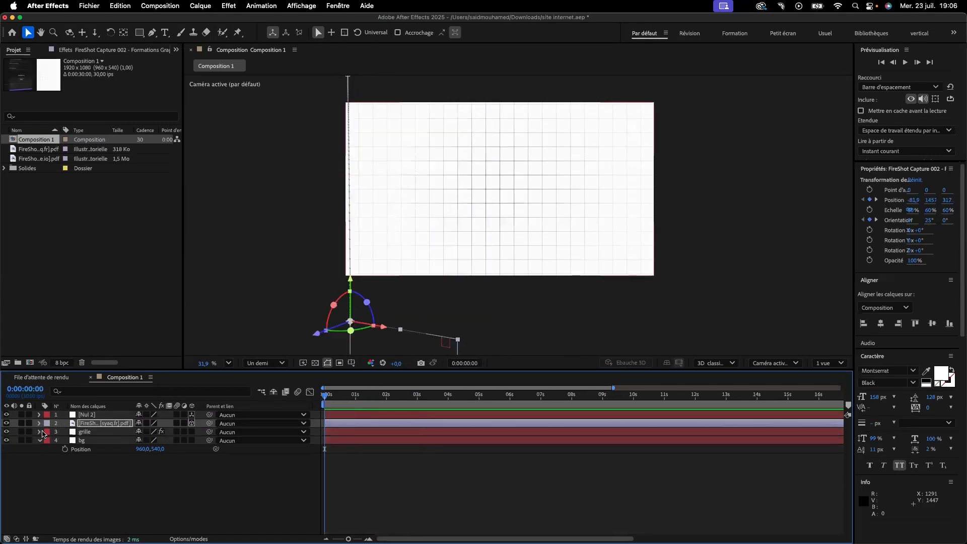
pyautogui.press('space')
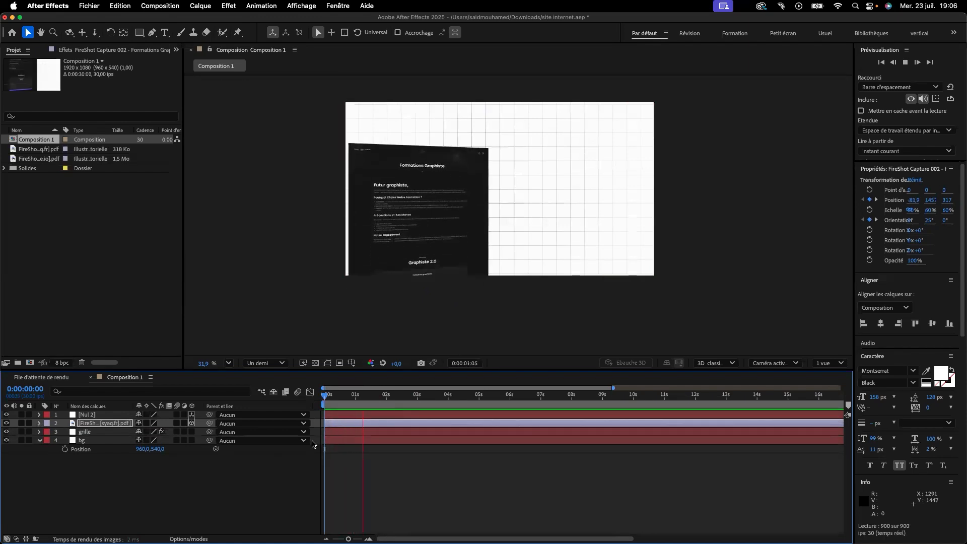
pyautogui.press('space')
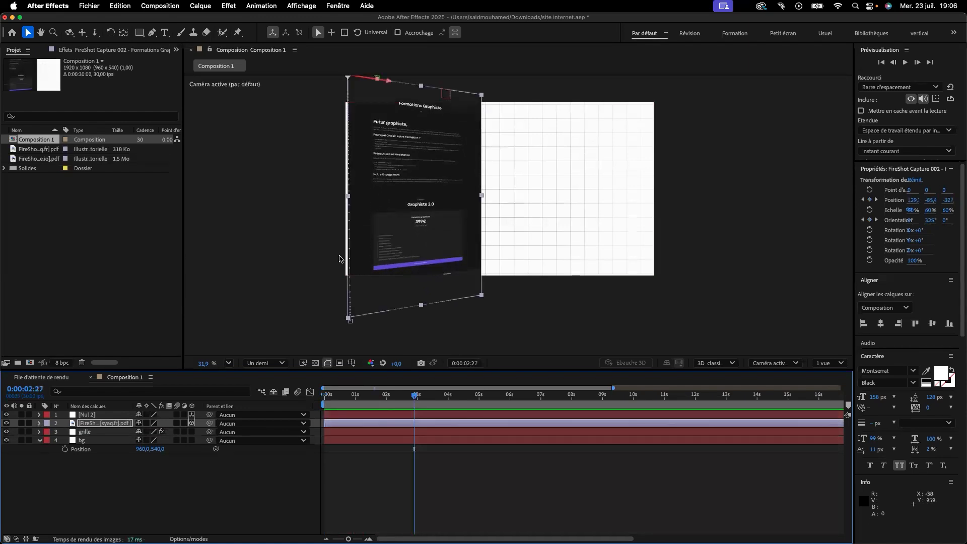
# Add another null object to the composition, with the viewer enlarged and the time at 3 seconds.
pyautogui.click(228, 362)
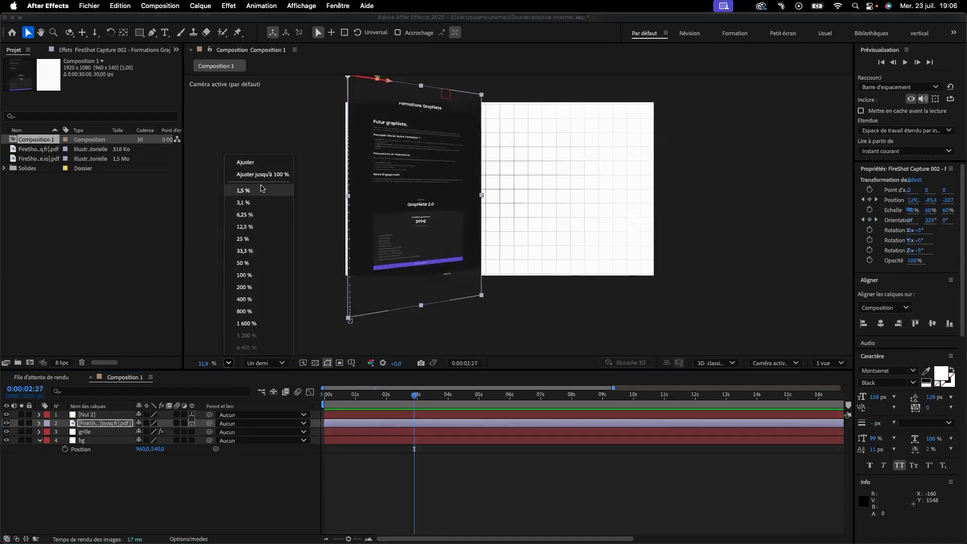
pyautogui.click(263, 175)
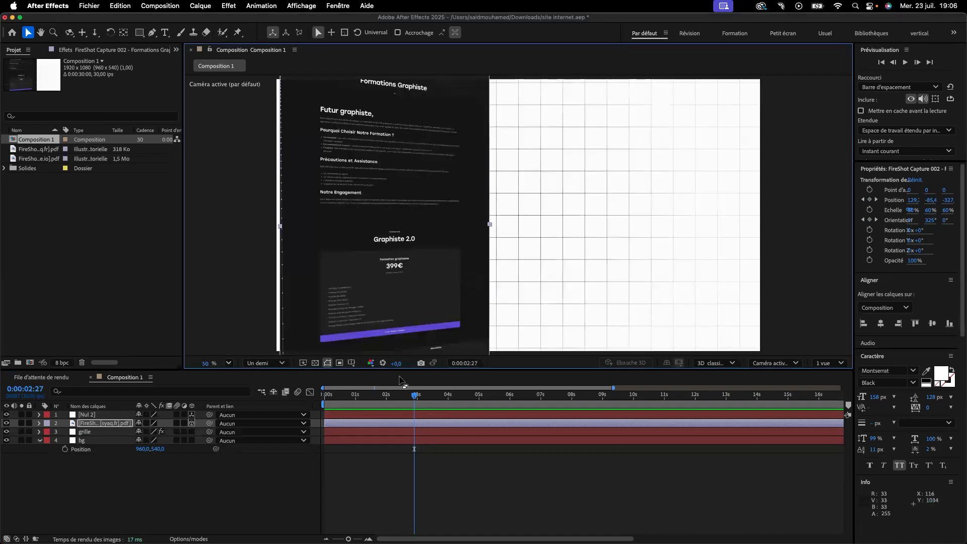
pyautogui.moveTo(416, 396)
pyautogui.mouseDown()
pyautogui.moveTo(325, 396)
pyautogui.moveTo(419, 401)
pyautogui.mouseUp()
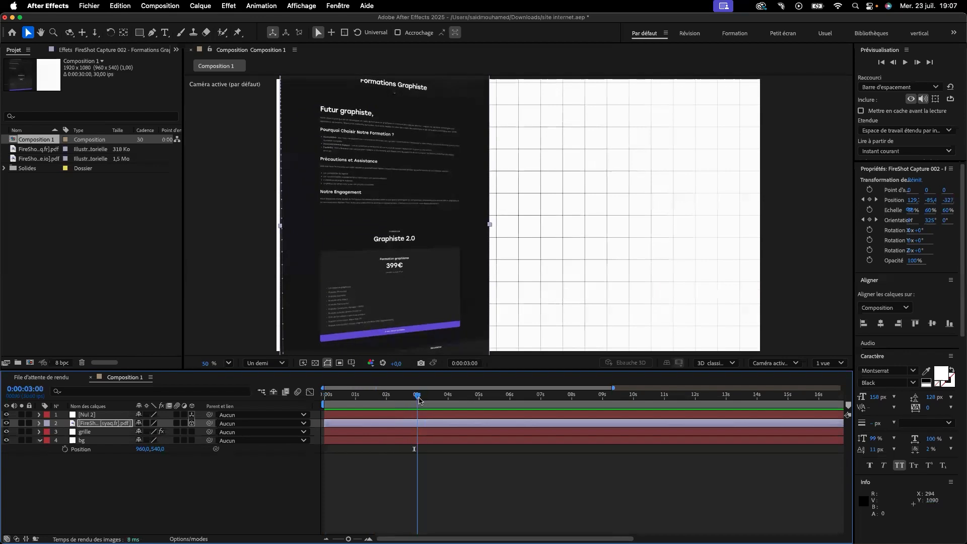
pyautogui.click(208, 487)
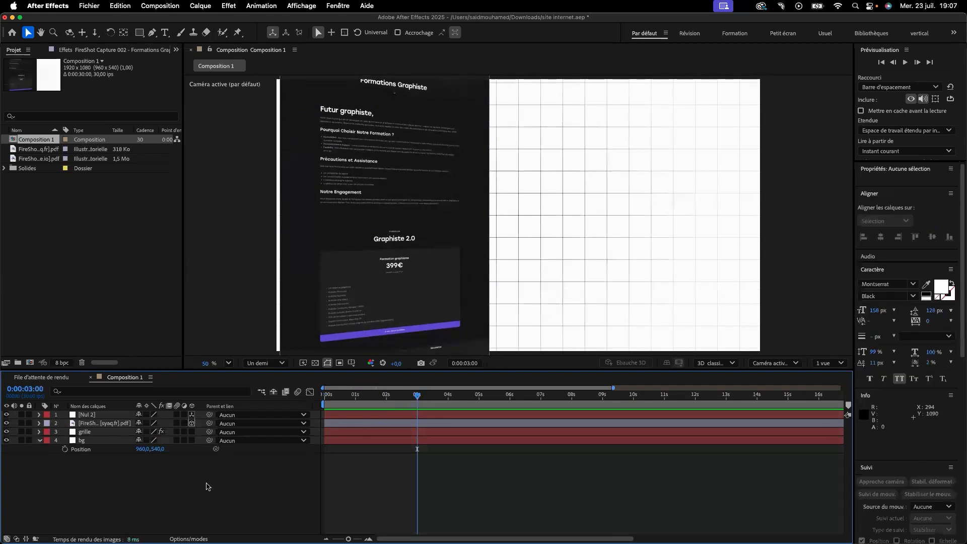
pyautogui.rightClick(176, 470)
pyautogui.moveTo(282, 412)
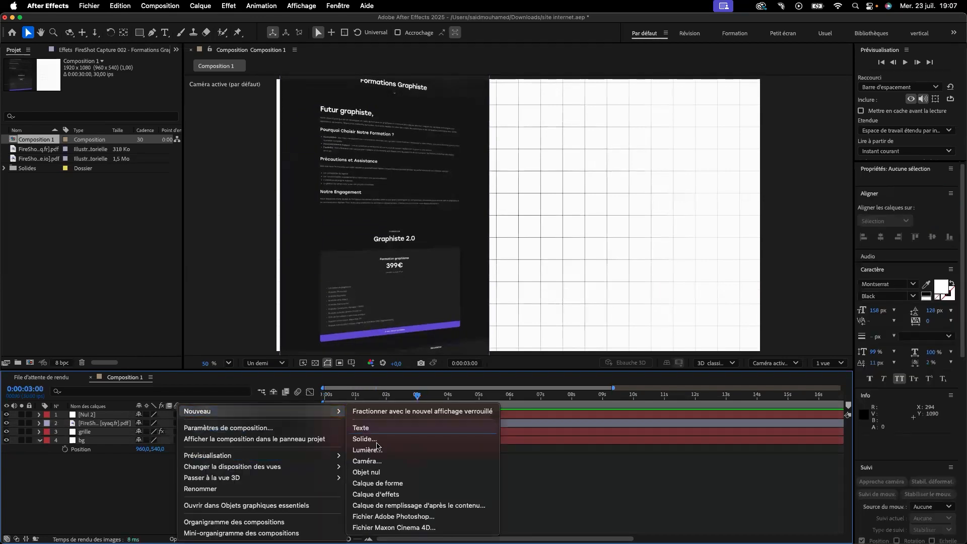
pyautogui.click(387, 472)
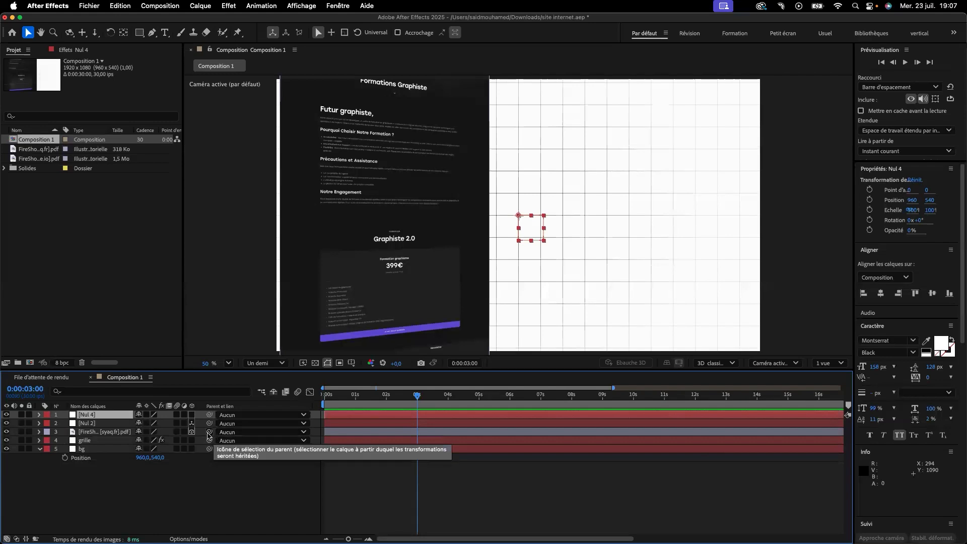
# Parent the PDF layer to Nul 2, and Nul 2 to the new Nul 4.
pyautogui.moveTo(209, 434); pyautogui.dragTo(90, 427)
pyautogui.moveTo(209, 434); pyautogui.dragTo(102, 418)
pyautogui.moveTo(208, 436); pyautogui.dragTo(100, 423)
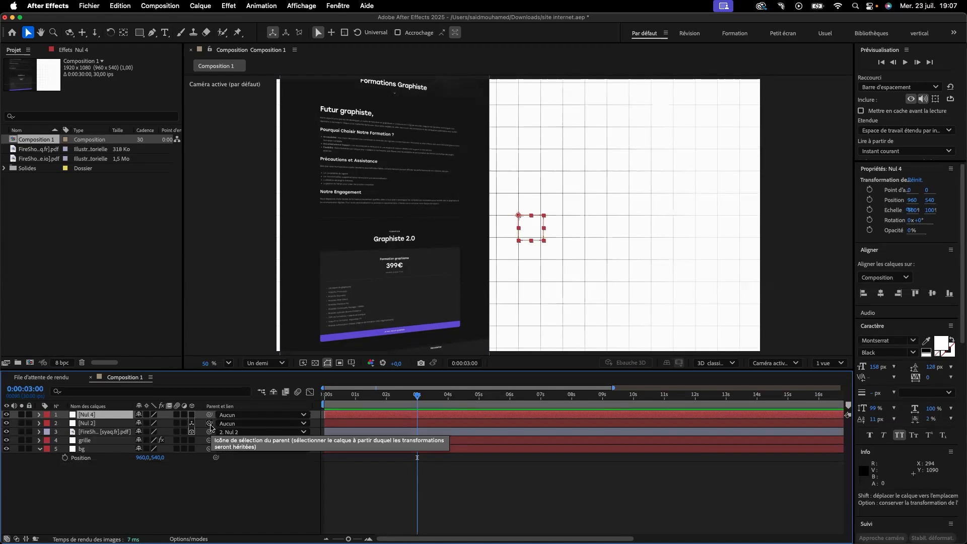
pyautogui.moveTo(210, 426); pyautogui.dragTo(102, 418)
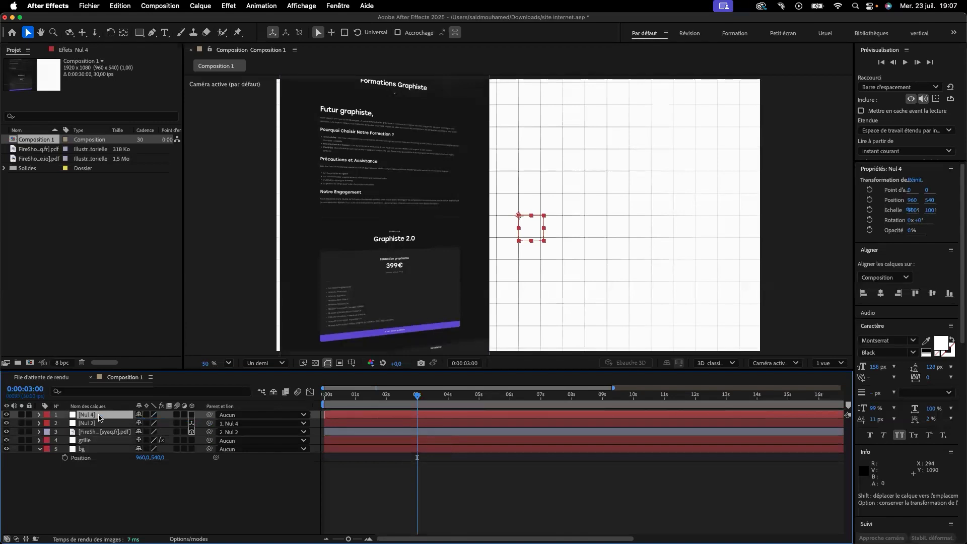
# Add a position keyframe of 960, 540 to Nul 4 at 0:00:02:10, shortly before Nul 2's final keyframes.
pyautogui.click(355, 426)
pyautogui.press('u')
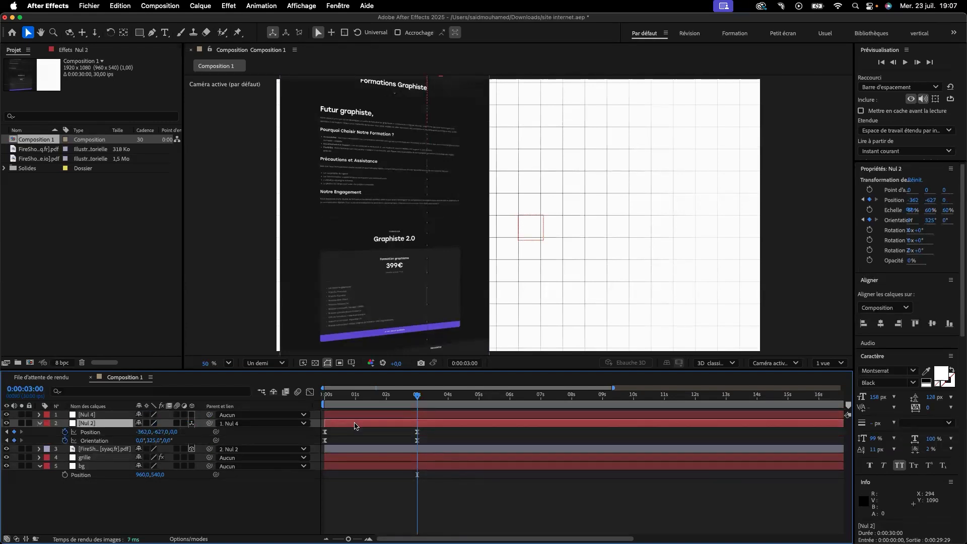
pyautogui.moveTo(418, 399); pyautogui.dragTo(400, 399)
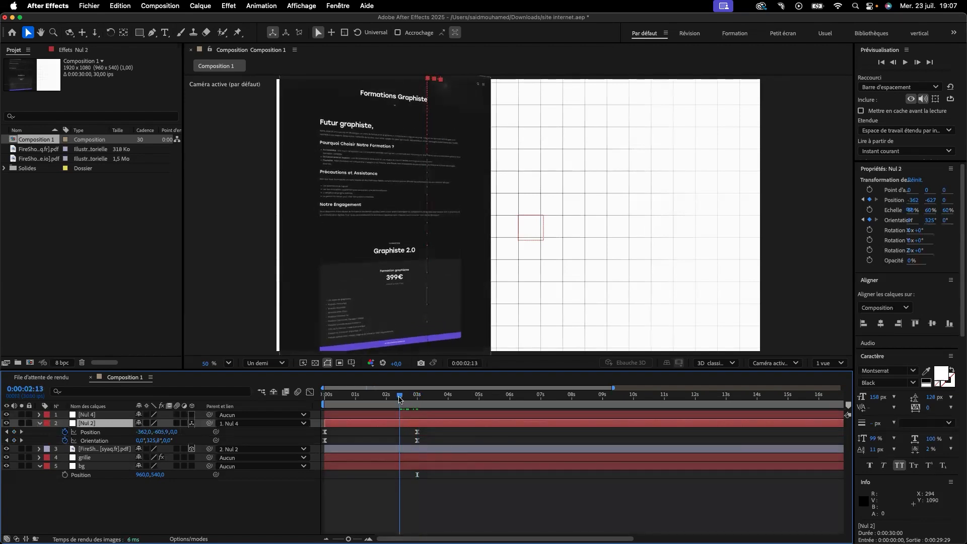
pyautogui.moveTo(398, 401); pyautogui.dragTo(397, 400)
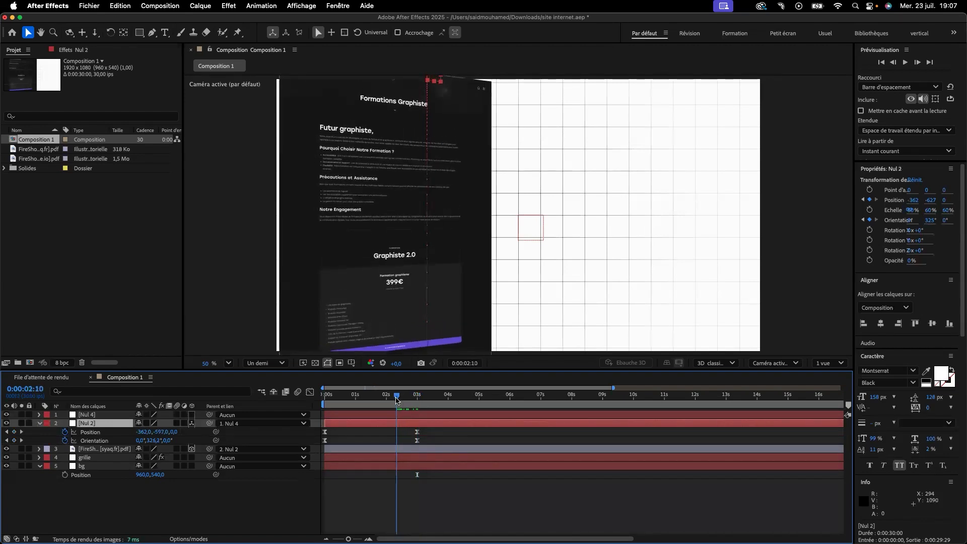
pyautogui.click(106, 416)
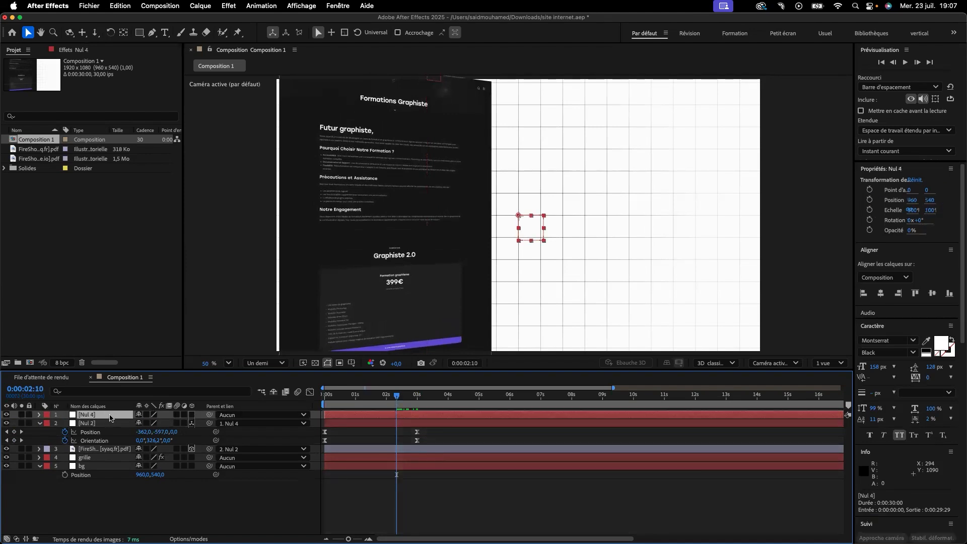
pyautogui.press('p')
pyautogui.click(64, 423)
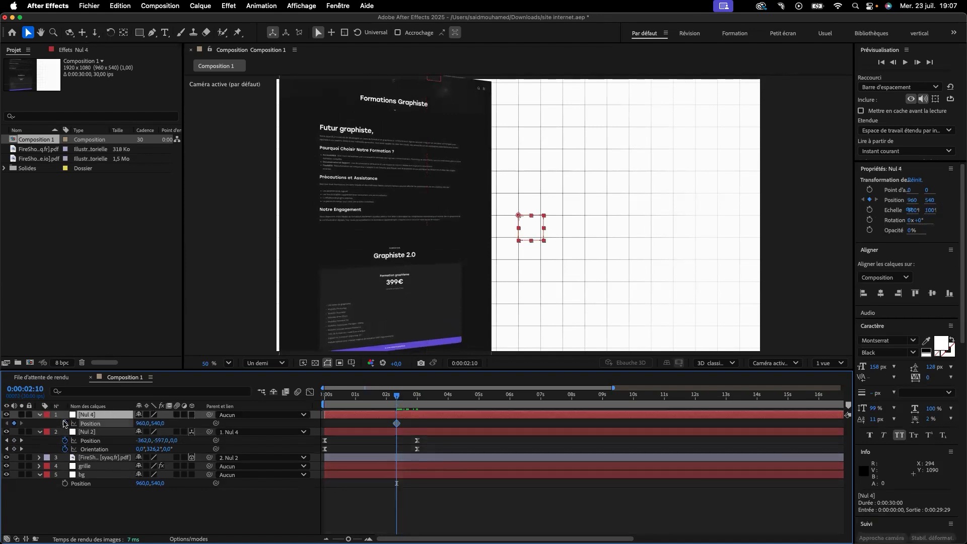
# Keyframe Nul 4's position at about 960, 302 at 0:00:04:29 so the page scrolls upward.
pyautogui.moveTo(397, 398); pyautogui.dragTo(479, 401)
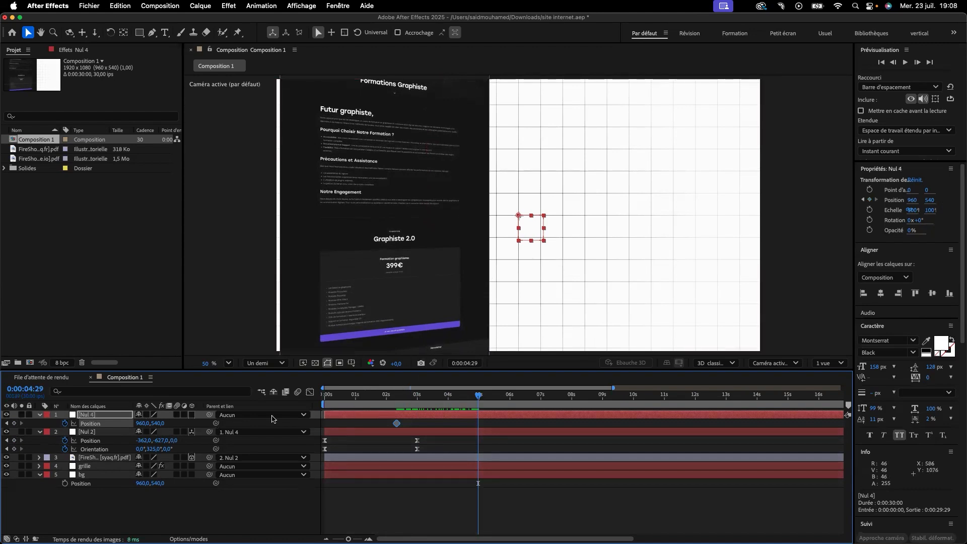
pyautogui.moveTo(141, 423); pyautogui.dragTo(148, 423)
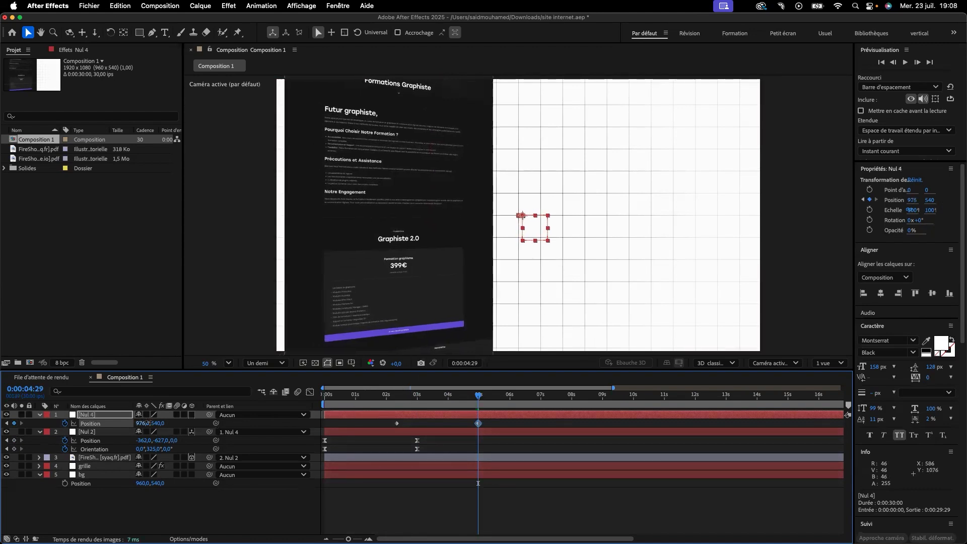
pyautogui.press('super+z')
pyautogui.press('super+z')
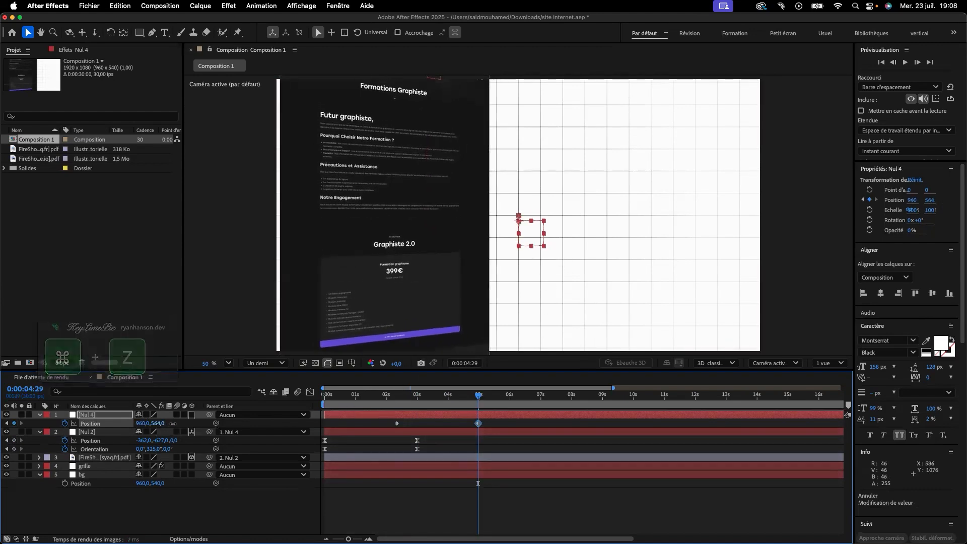
pyautogui.moveTo(137, 422); pyautogui.dragTo(64, 410)
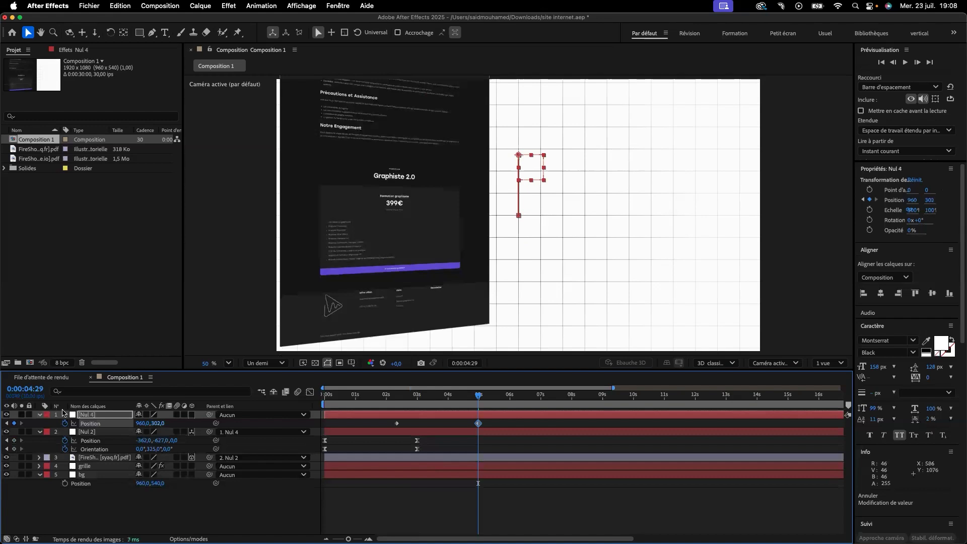
# Apply easy ease to both of Nul 4's position keyframes in the graph editor.
pyautogui.click(495, 426)
pyautogui.moveTo(492, 422); pyautogui.dragTo(363, 428)
pyautogui.click(309, 392)
pyautogui.moveTo(549, 502); pyautogui.dragTo(340, 416)
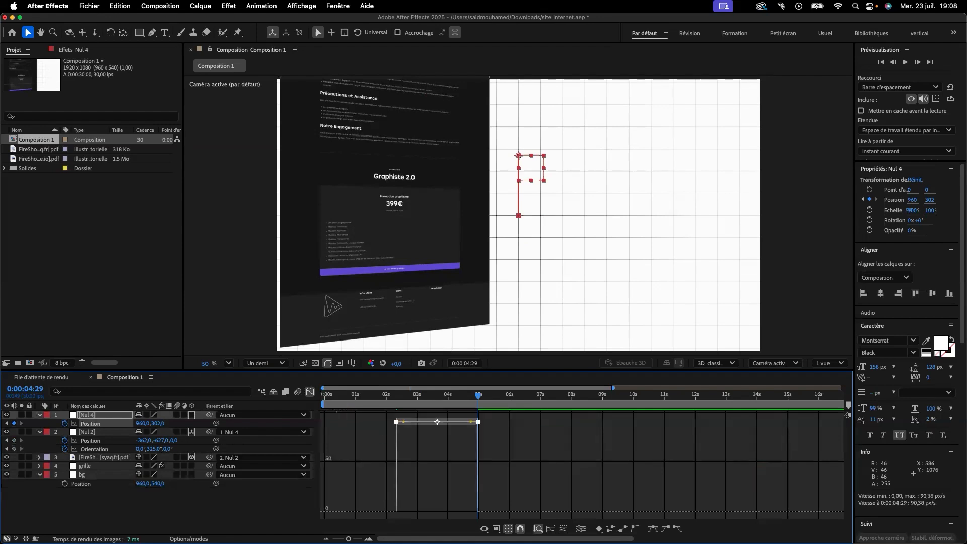
pyautogui.click(653, 529)
pyautogui.click(309, 392)
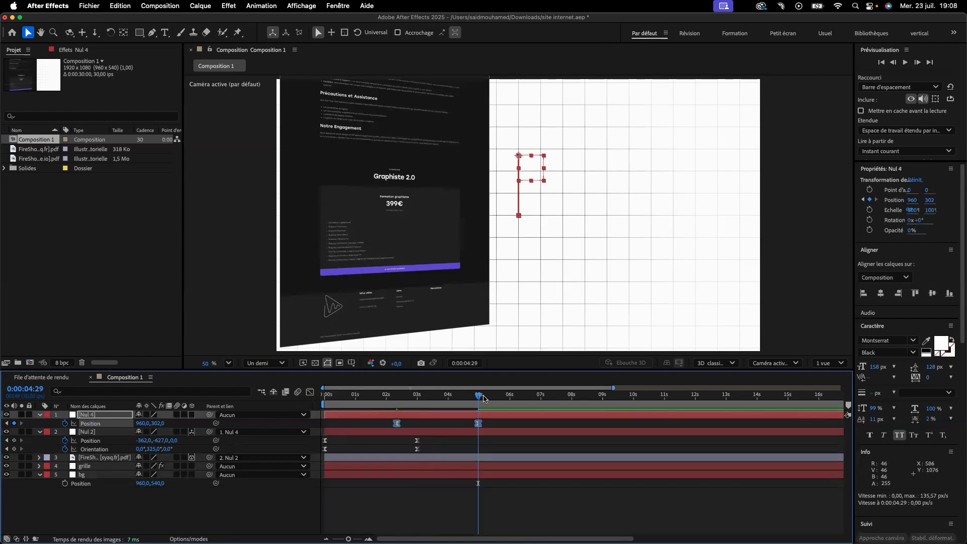
# Play back the composition from the start to check how Nul 2's entrance blends into Nul 4's upward scroll.
pyautogui.moveTo(484, 398); pyautogui.dragTo(441, 395)
pyautogui.moveTo(362, 390); pyautogui.dragTo(285, 386)
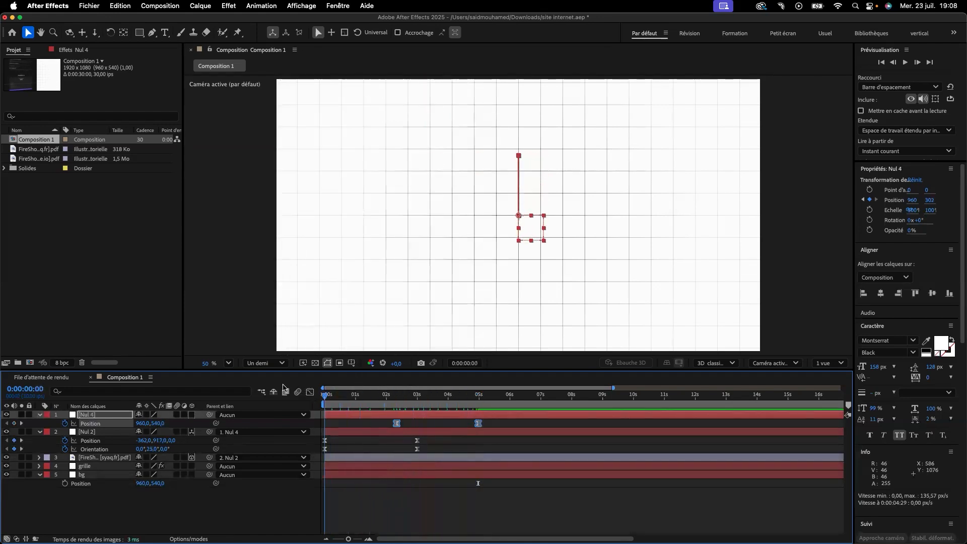
pyautogui.press('space')
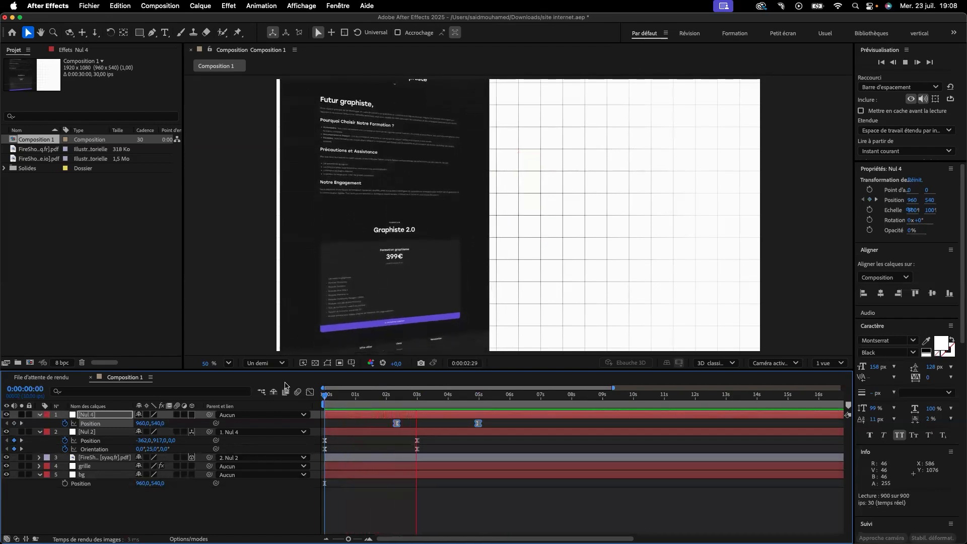
pyautogui.press('space')
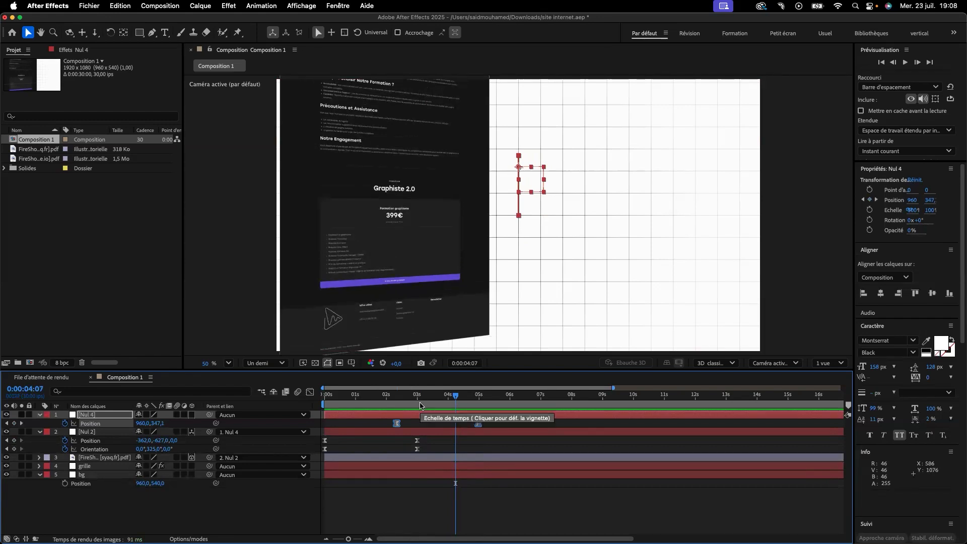
pyautogui.press('space')
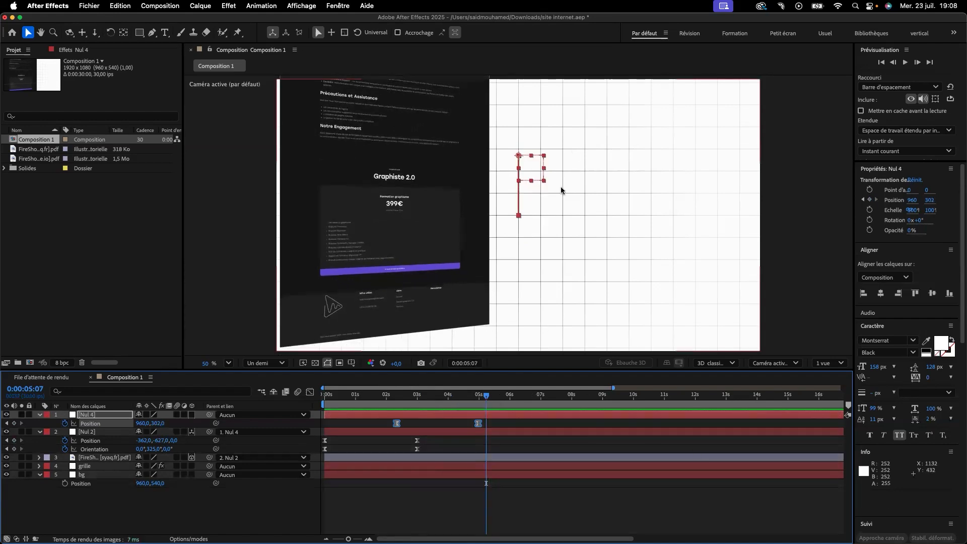
# Add a text layer reading "devien" on the white grid beside the web page.
pyautogui.click(164, 32)
pyautogui.click(580, 151)
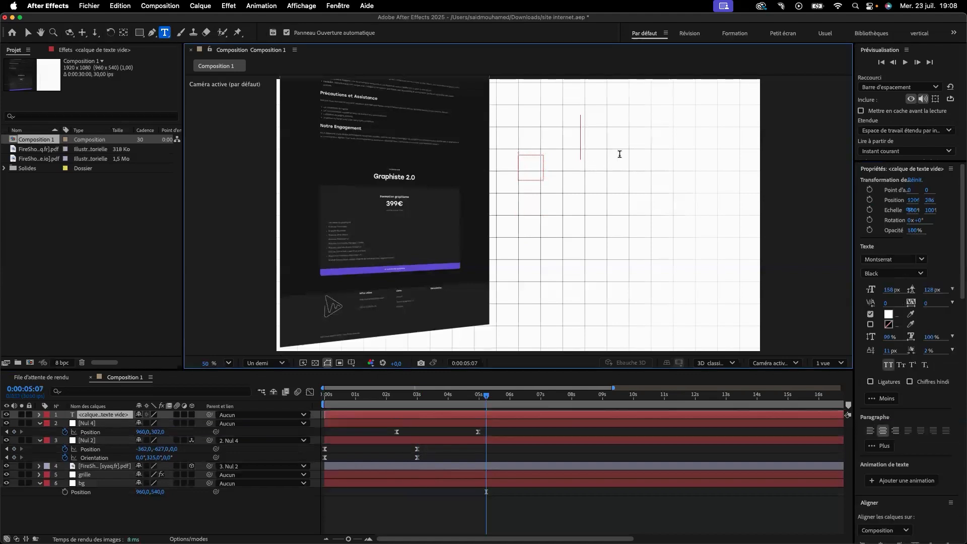
pyautogui.write('devien')
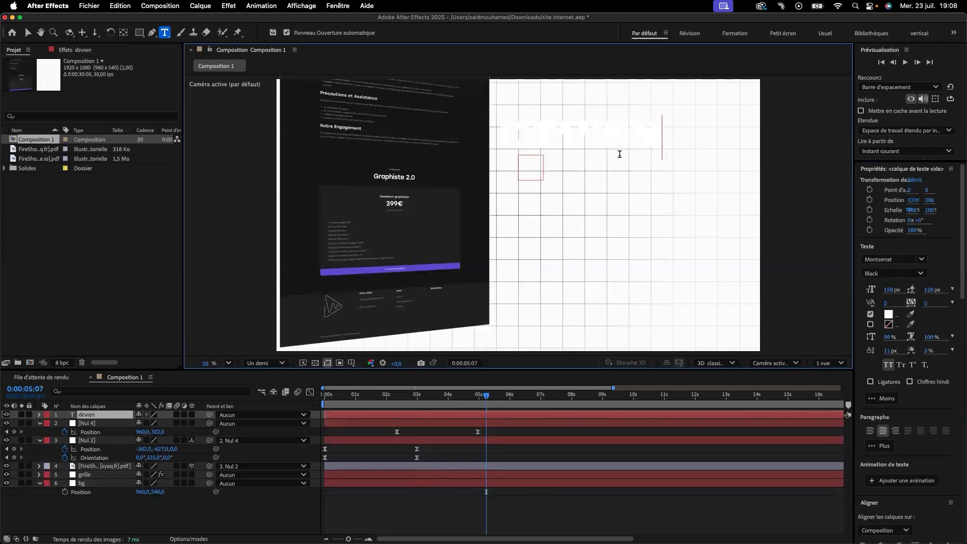
# Set the fill colour of the "devien" text to black (000000).
pyautogui.doubleClick(605, 134)
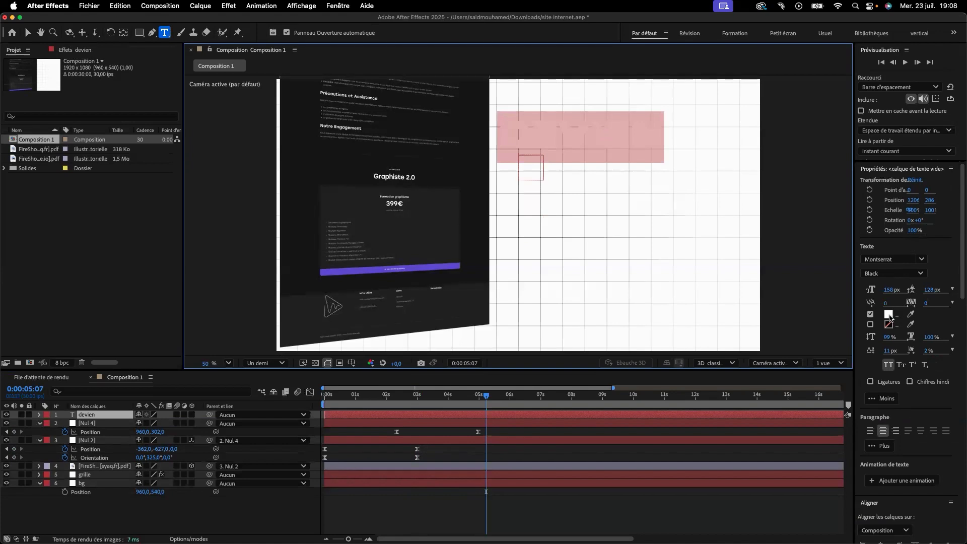
pyautogui.click(889, 314)
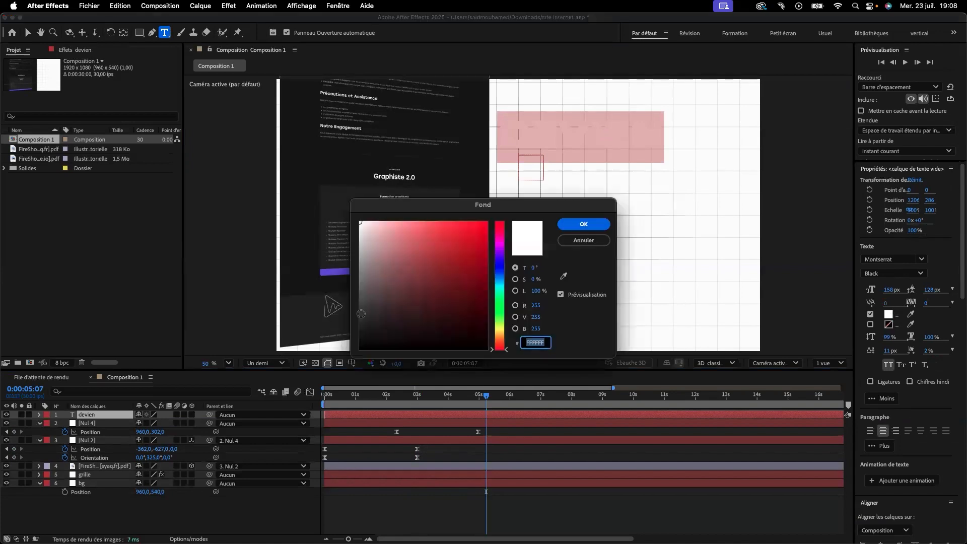
pyautogui.moveTo(361, 314); pyautogui.dragTo(339, 348)
pyautogui.click(583, 223)
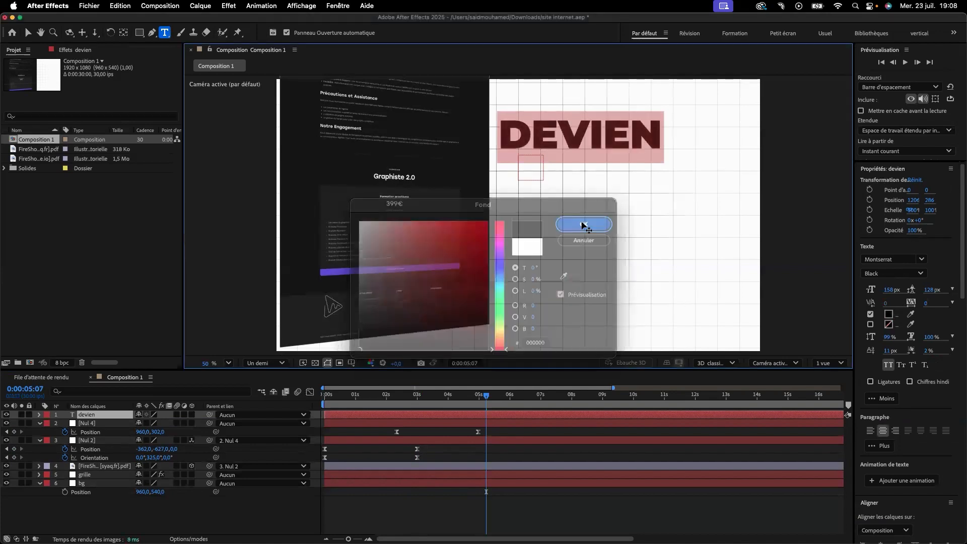
# Complete the text to read "DEVIENS" on the first line and "GRAPHISTE" on a second line.
pyautogui.click(662, 135)
pyautogui.write('S')
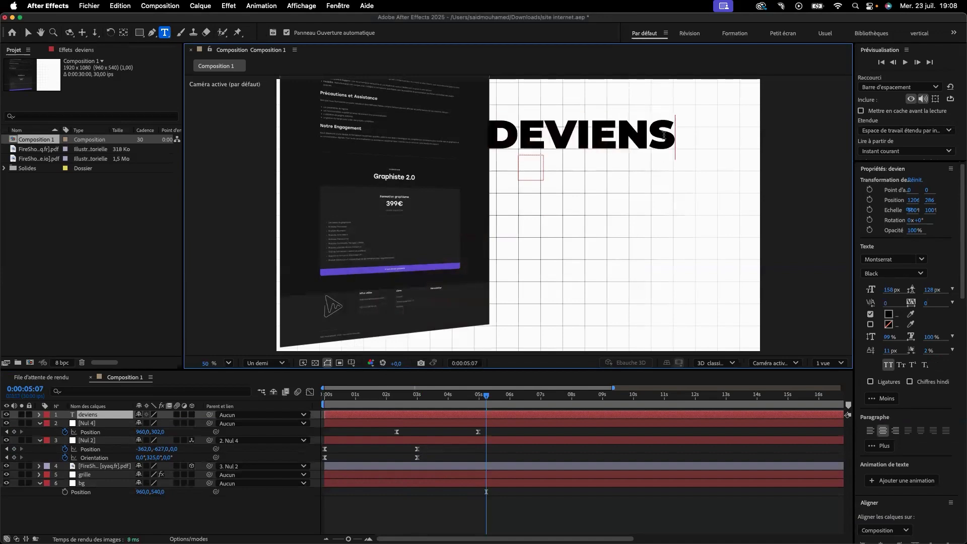
pyautogui.press('Return')
pyautogui.write('GRAPHISTE')
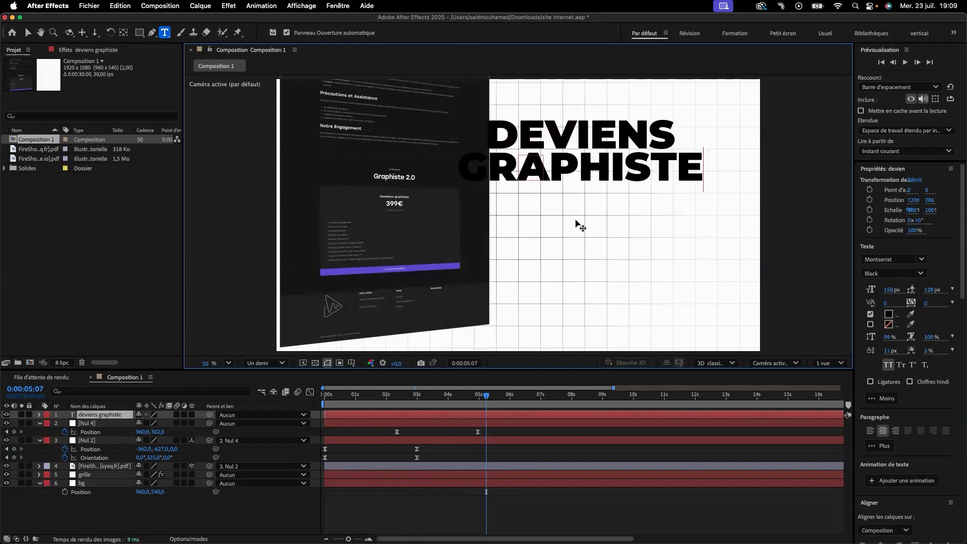
# Right-align both text lines and move the layer fully onto the white grid, at about 1870, 302.
pyautogui.press('super+a')
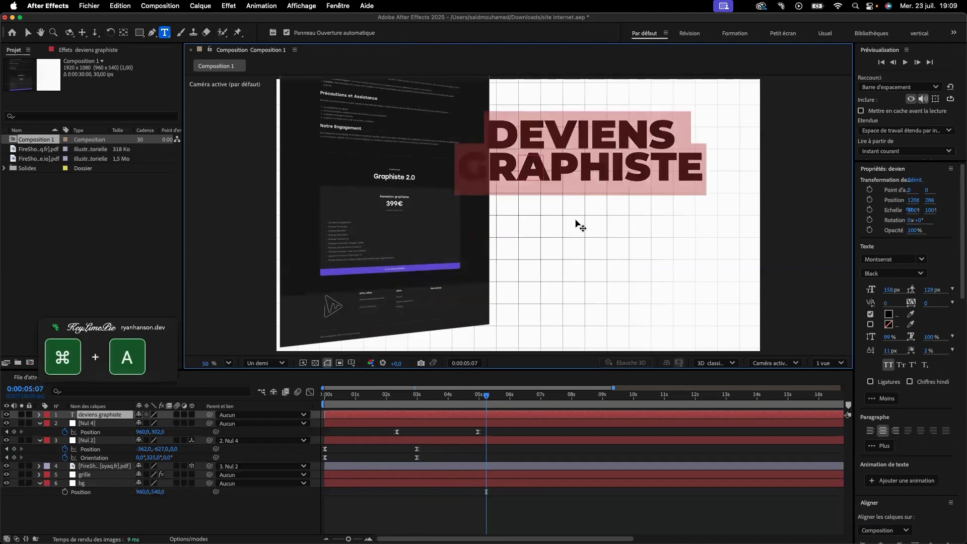
pyautogui.click(872, 431)
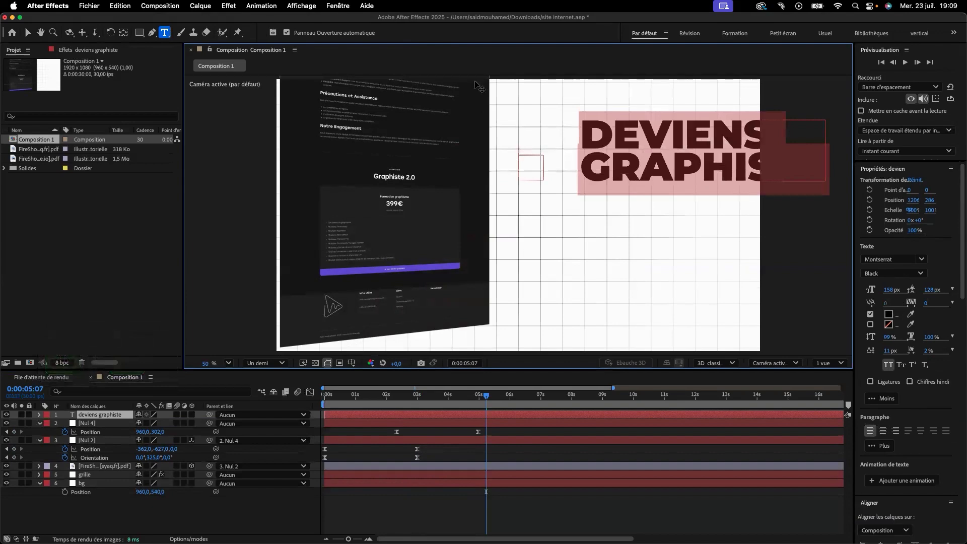
pyautogui.click(895, 431)
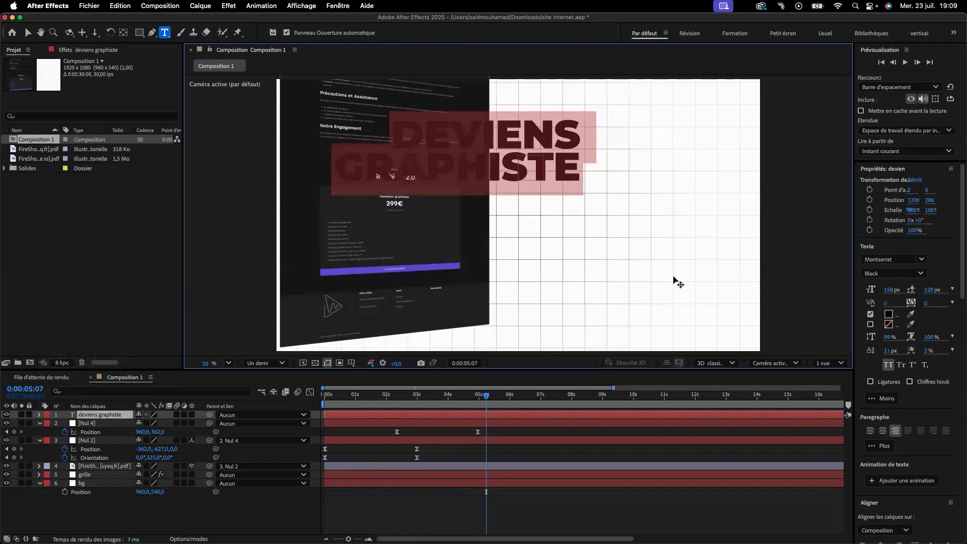
pyautogui.click(28, 32)
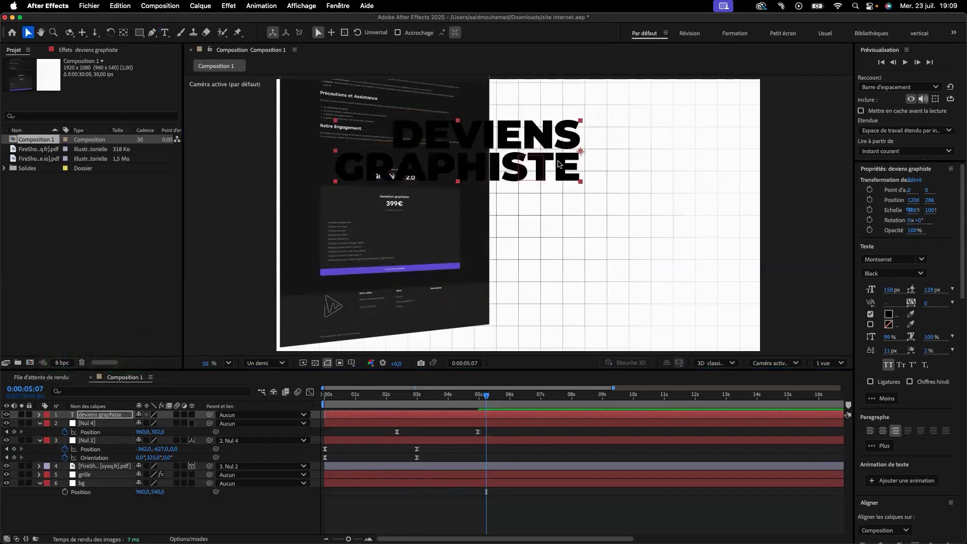
pyautogui.moveTo(534, 141); pyautogui.dragTo(701, 144)
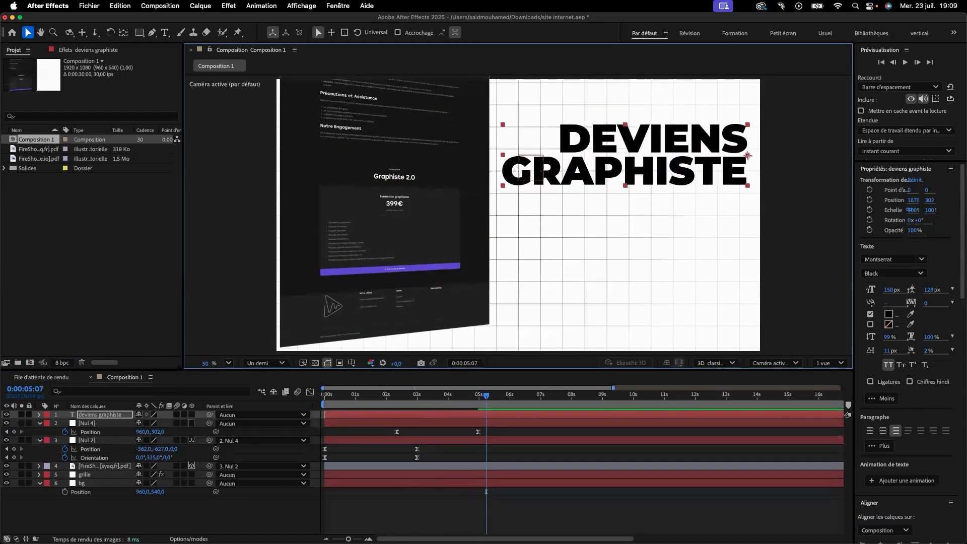
# Change the first line of the text from "DEVIENS" to "DEVIENT".
pyautogui.doubleClick(700, 145)
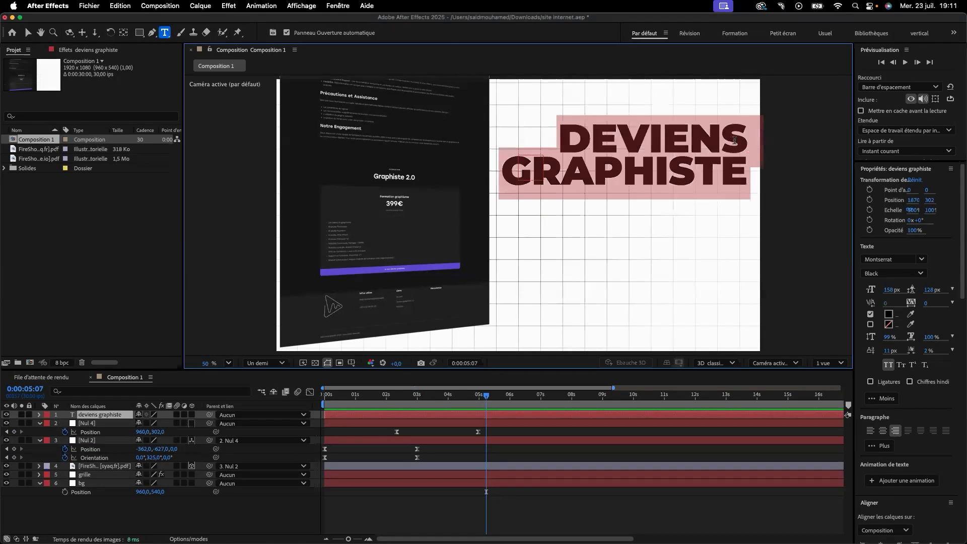
pyautogui.click(725, 141)
pyautogui.click(740, 141)
pyautogui.press('BackSpace')
pyautogui.write('T')
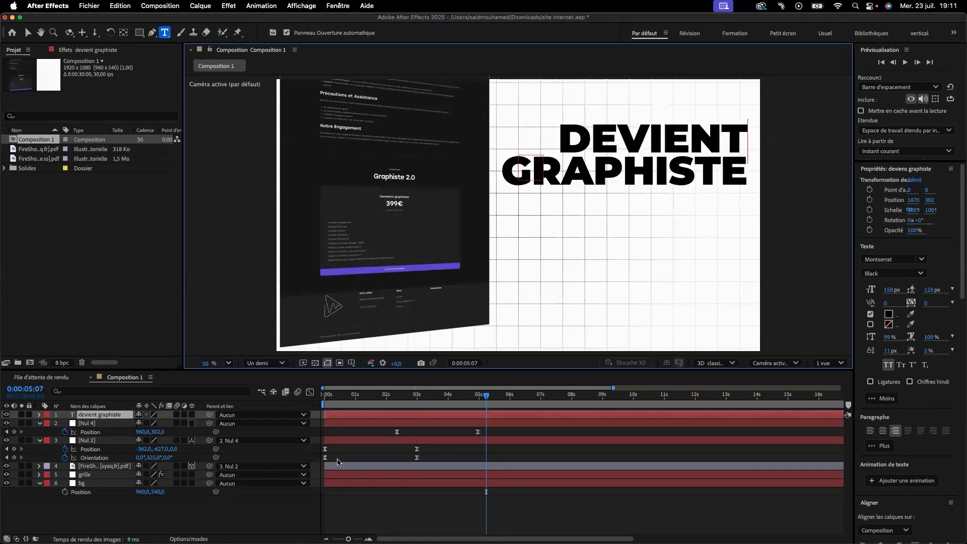
# Add a Position text animator to the "devient graphiste" layer.
pyautogui.click(39, 415)
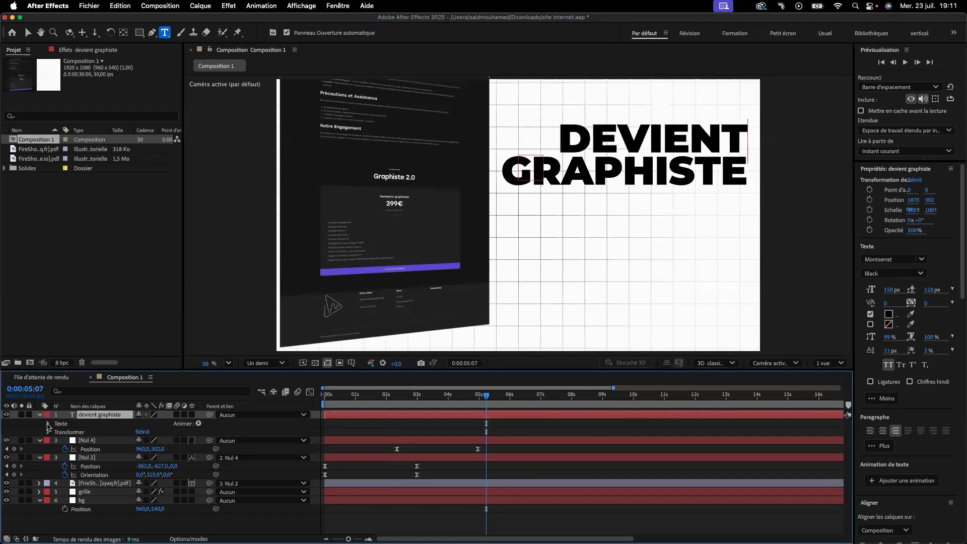
pyautogui.click(48, 424)
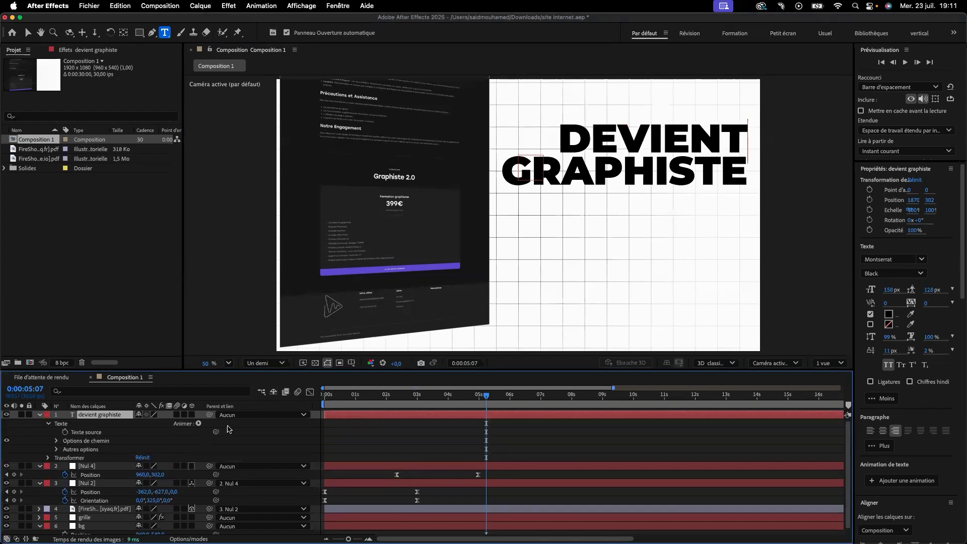
pyautogui.click(199, 424)
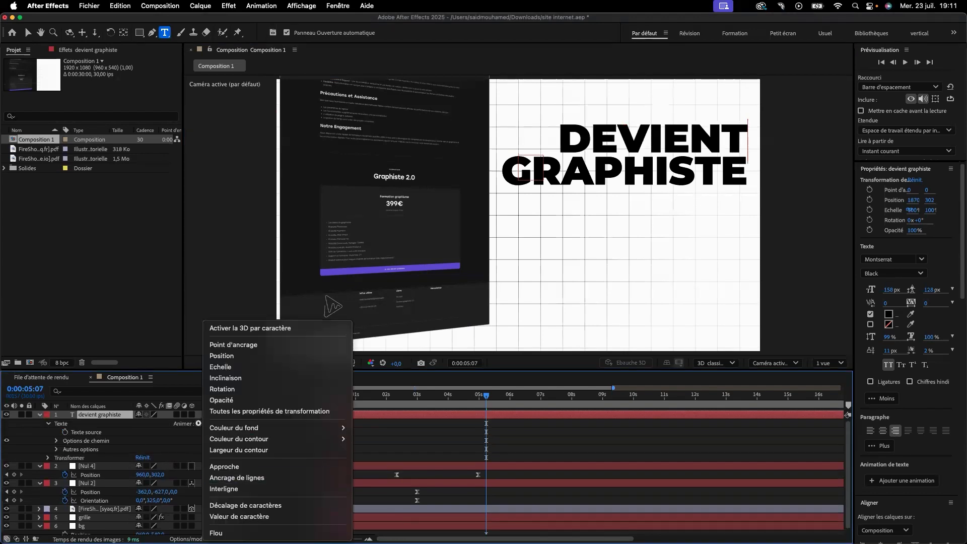
pyautogui.click(248, 355)
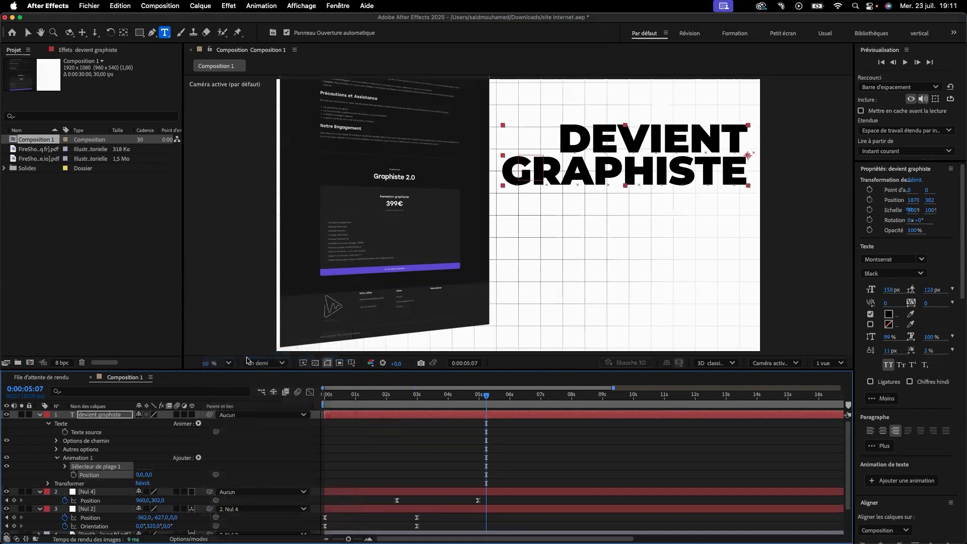
# Base the animator's range selector on words (Mots) and set its shape to Dégradé du haut.
pyautogui.click(64, 467)
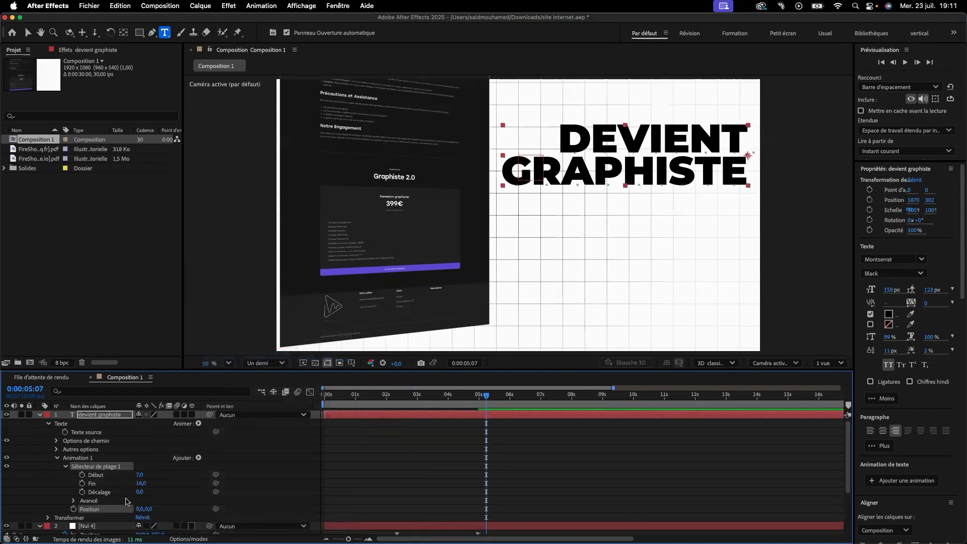
pyautogui.scroll(-2, 127, 501)
pyautogui.click(74, 477)
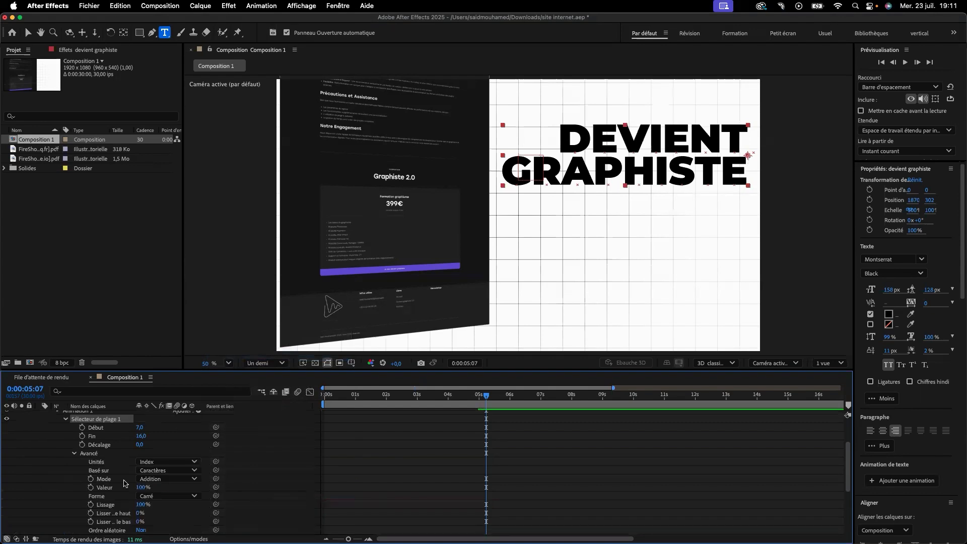
pyautogui.click(177, 462)
pyautogui.click(184, 472)
pyautogui.click(185, 472)
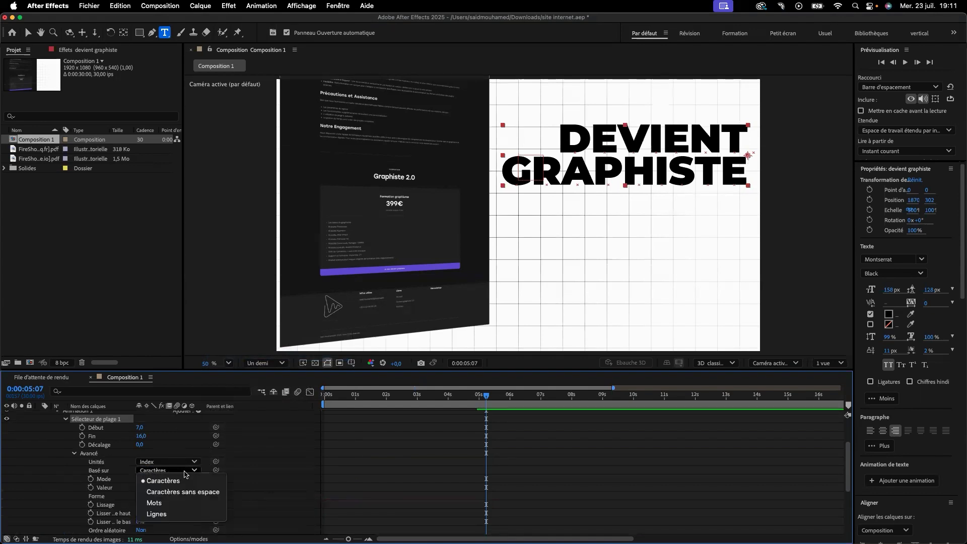
pyautogui.click(173, 500)
pyautogui.click(175, 496)
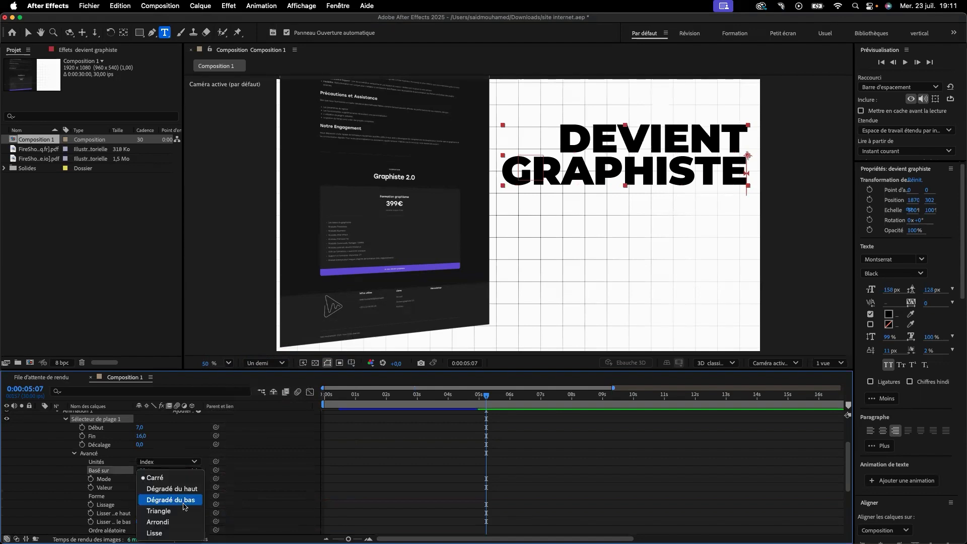
pyautogui.click(186, 489)
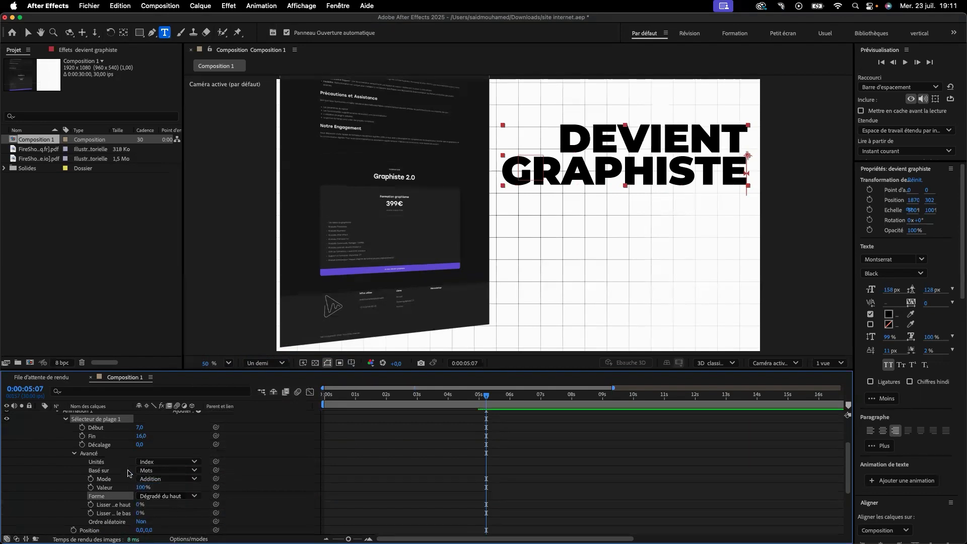
# Test a range selector offset of about -239 and an animator position of 41, 0, restoring both to zero.
pyautogui.moveTo(140, 447); pyautogui.dragTo(56, 451)
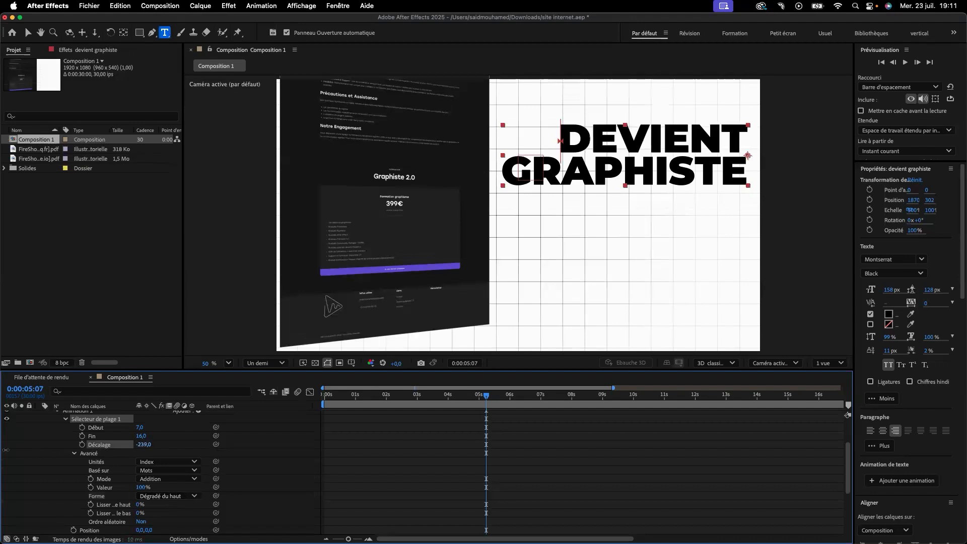
pyautogui.click(144, 445)
pyautogui.write('28')
pyautogui.write('0')
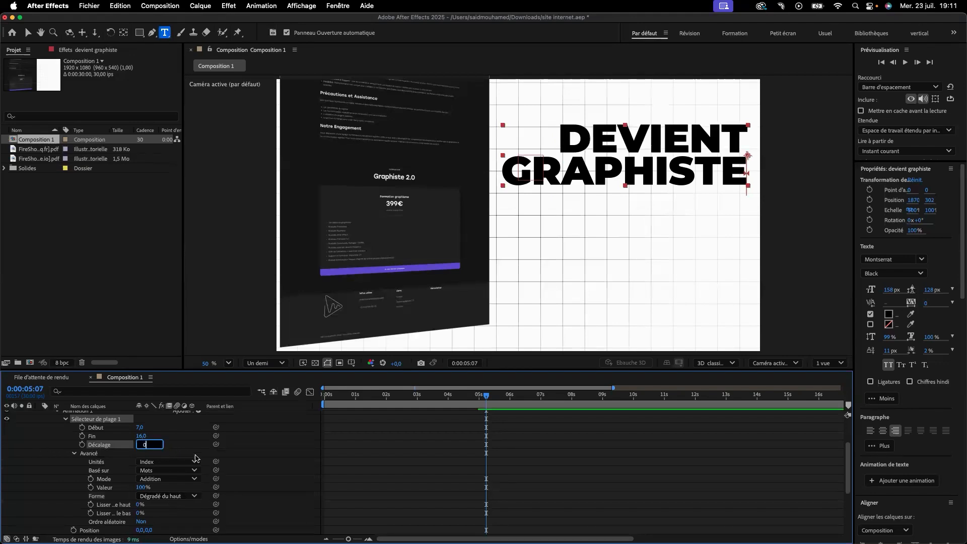
pyautogui.click(203, 441)
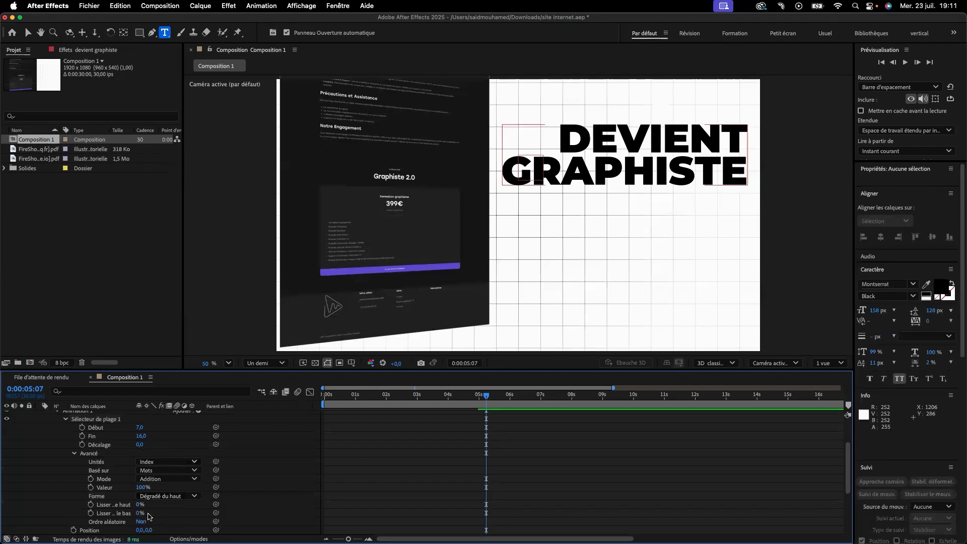
pyautogui.moveTo(140, 530); pyautogui.dragTo(160, 530)
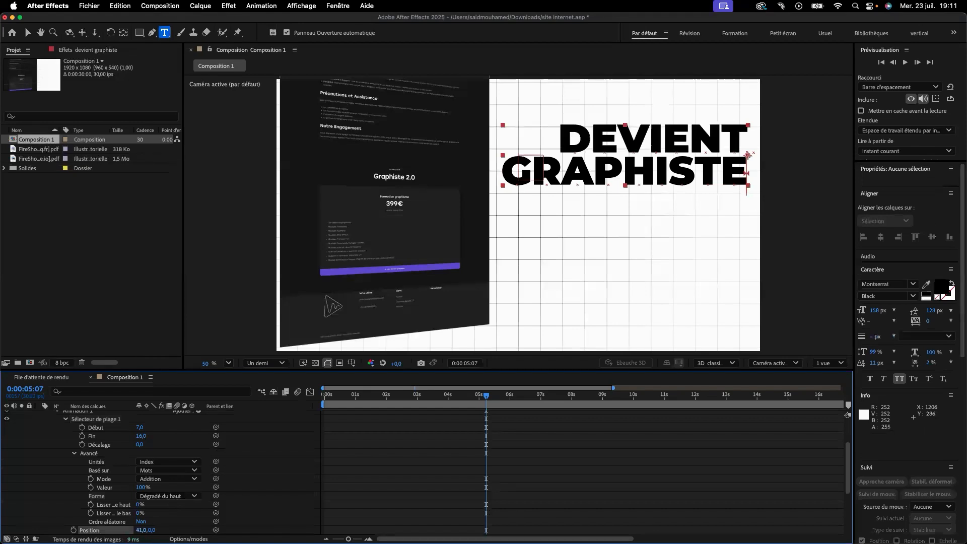
pyautogui.press('super+z')
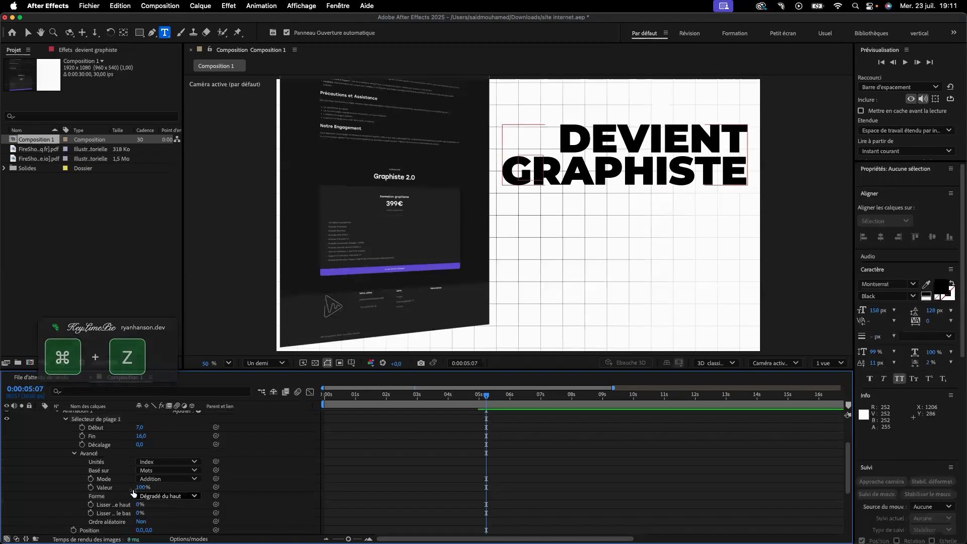
# Set the range selector's low easing (Lisser le bas) to 100% and high easing (Lisser le haut) to 99%.
pyautogui.scroll(3, 96, 475)
pyautogui.scroll(-2, 97, 476)
pyautogui.scroll(-2, 97, 476)
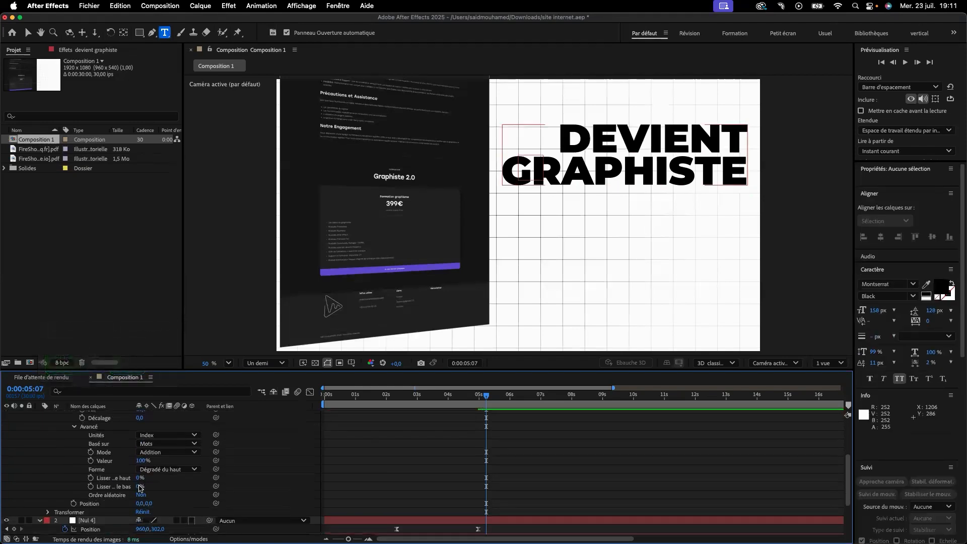
pyautogui.moveTo(138, 487); pyautogui.dragTo(203, 491)
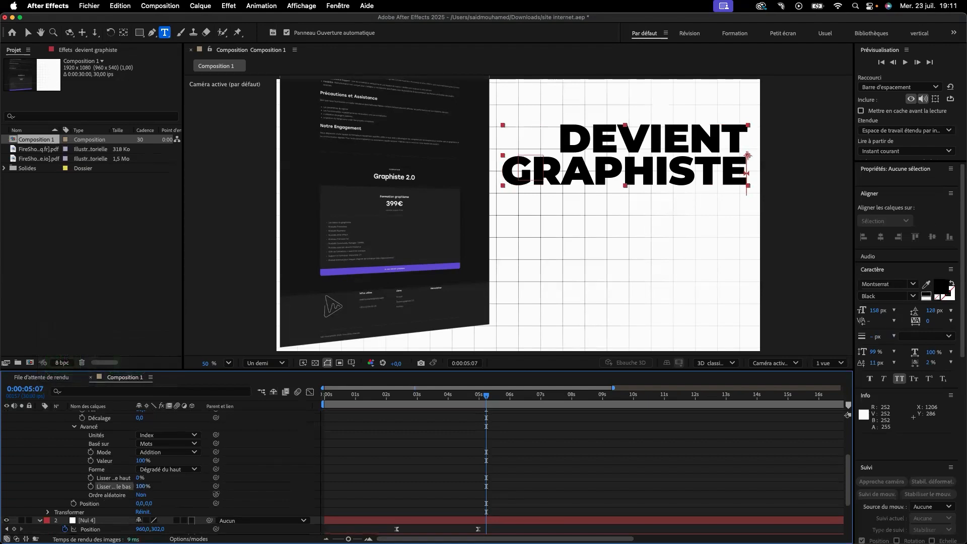
pyautogui.click(135, 481)
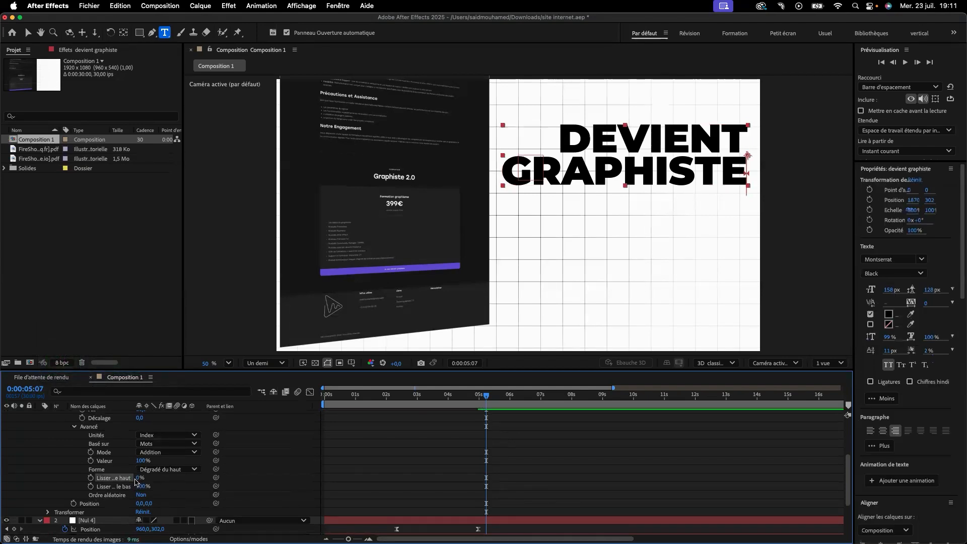
pyautogui.moveTo(140, 477); pyautogui.dragTo(187, 479)
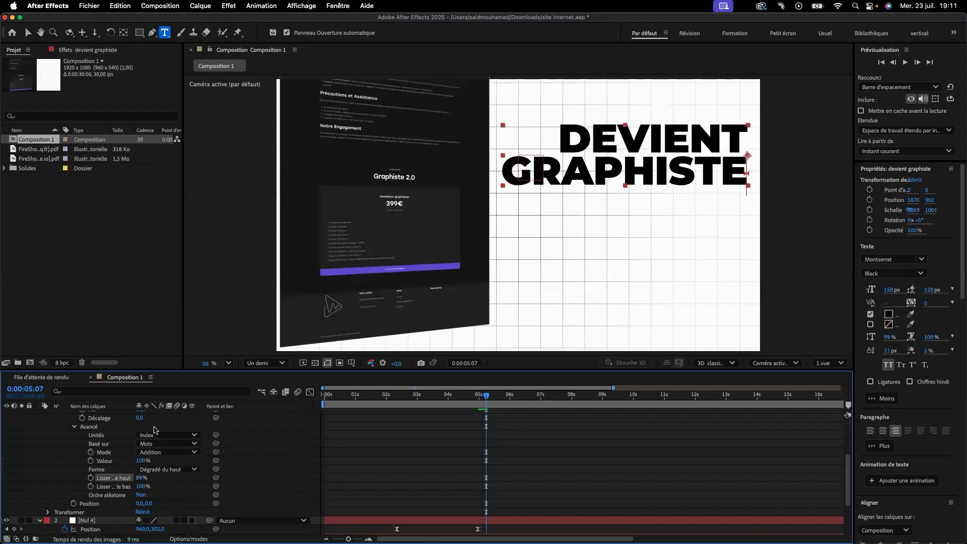
# Vary the range selector's offset (Décalage), down to about -180, to test its effect on the text.
pyautogui.scroll(-2, 155, 432)
pyautogui.scroll(3, 156, 443)
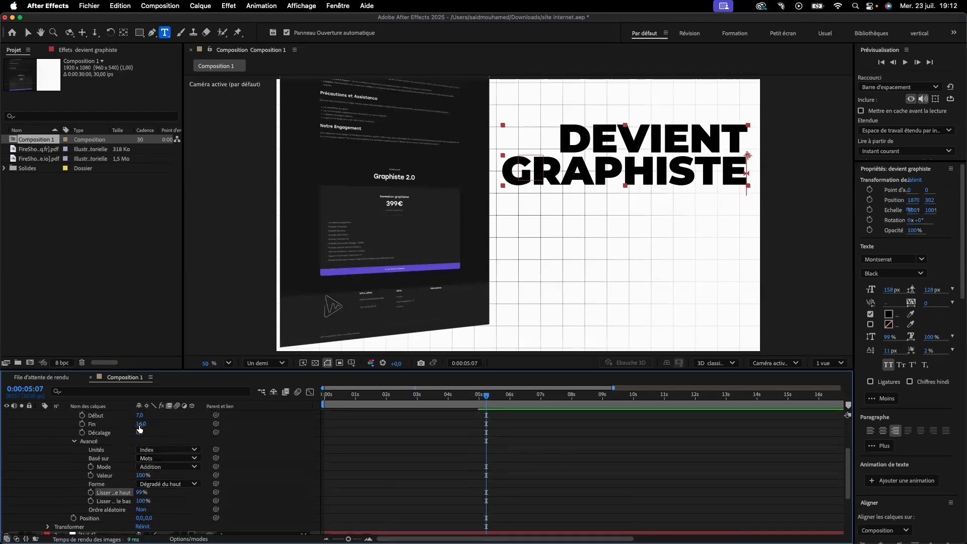
pyautogui.moveTo(140, 432); pyautogui.dragTo(45, 441)
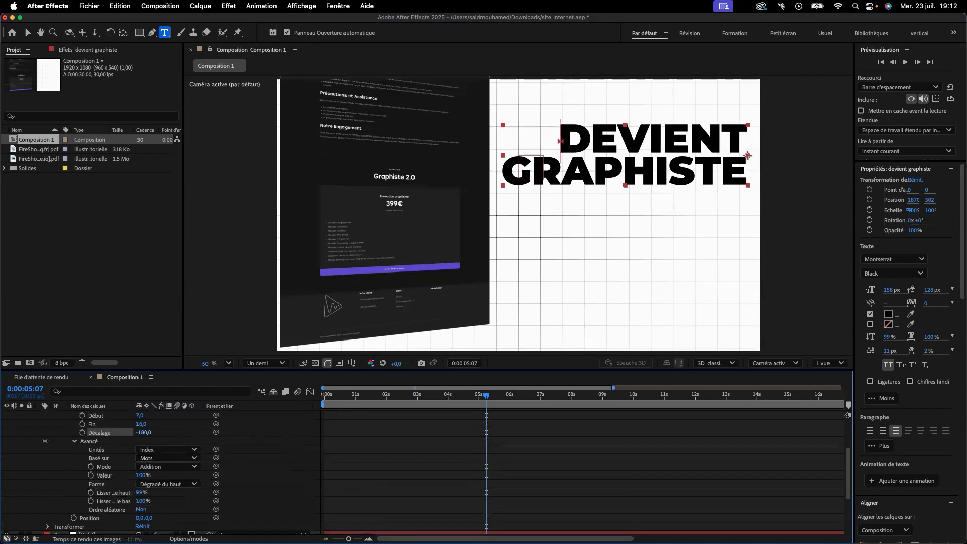
pyautogui.moveTo(161, 439); pyautogui.dragTo(228, 440)
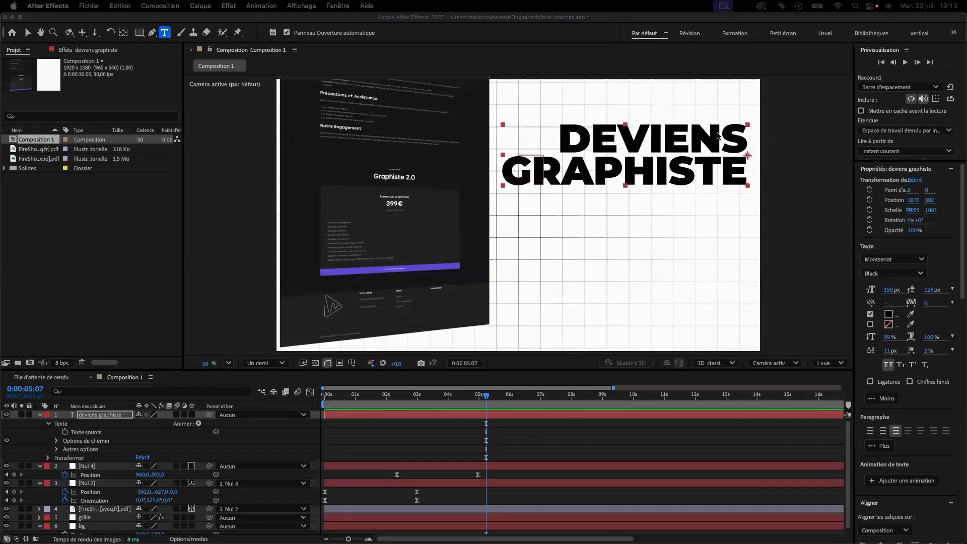
# Replace the final S of "DEVIENS" with a T so the first line reads "DEVIENT".
pyautogui.doubleClick(717, 133)
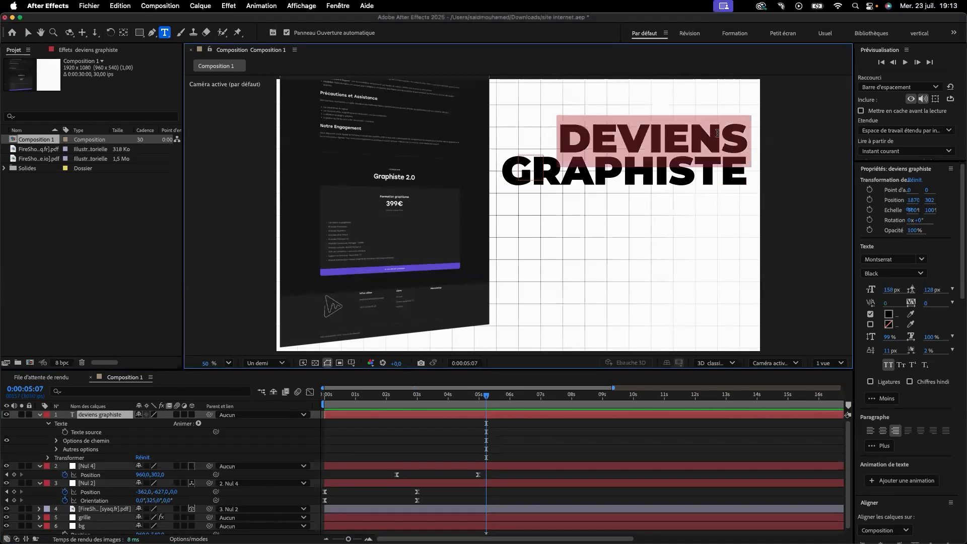
pyautogui.click(739, 133)
pyautogui.press('BackSpace')
pyautogui.write('T')
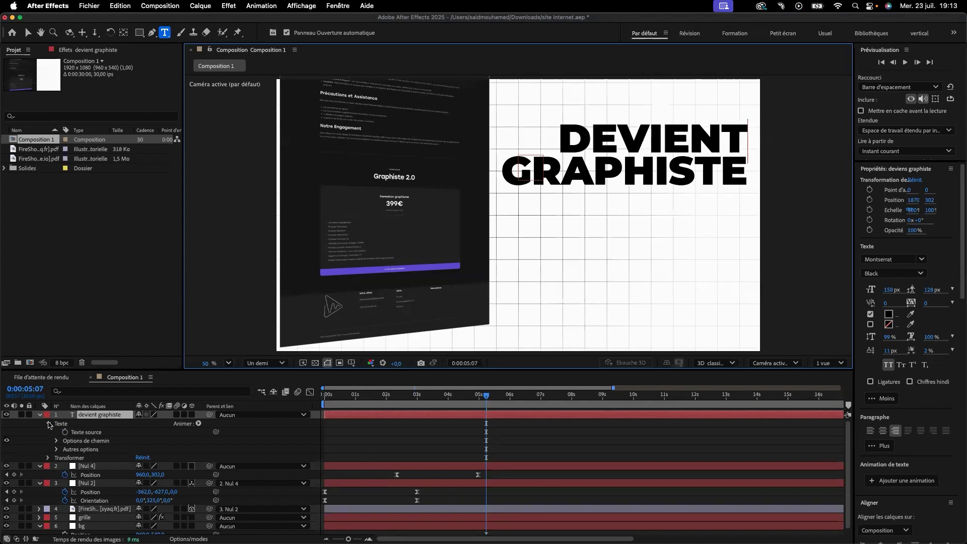
# Add a Position animator to the text layer and test vertical offsets of about 165 and 246, undoing them.
pyautogui.click(199, 423)
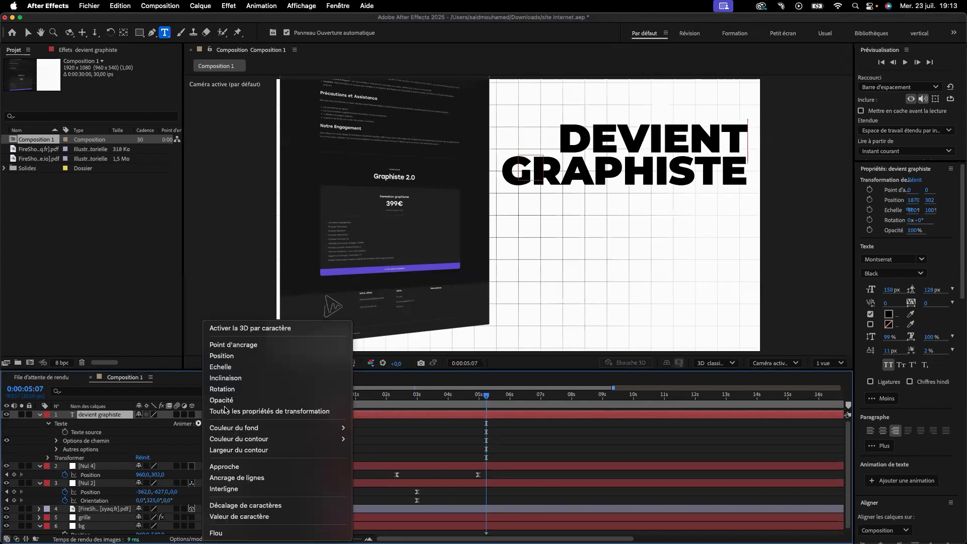
pyautogui.click(221, 355)
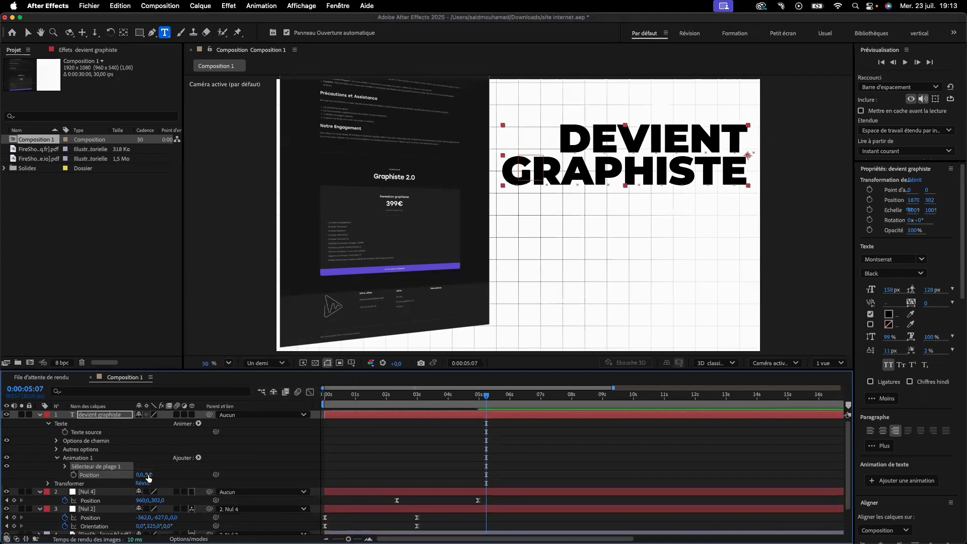
pyautogui.moveTo(147, 474); pyautogui.dragTo(228, 479)
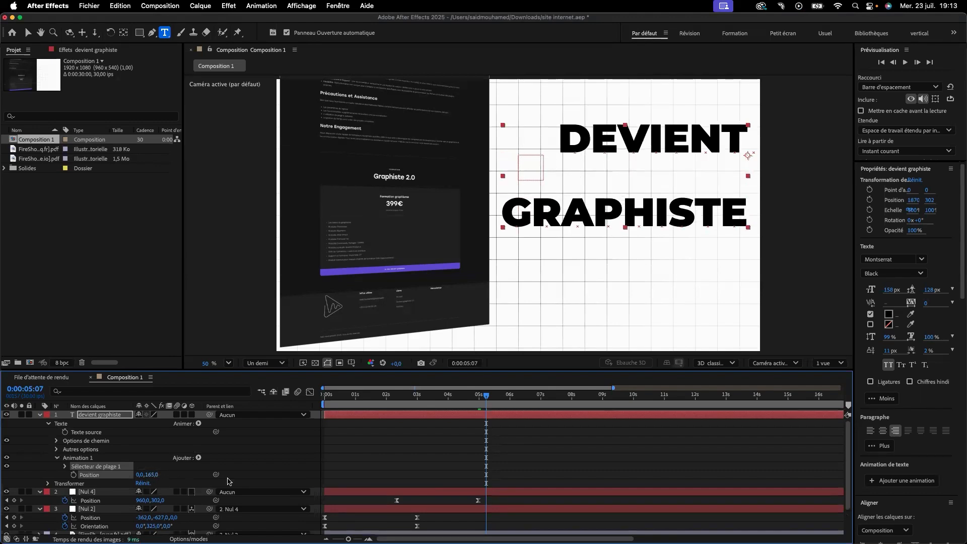
pyautogui.press('super+z')
pyautogui.click(217, 481)
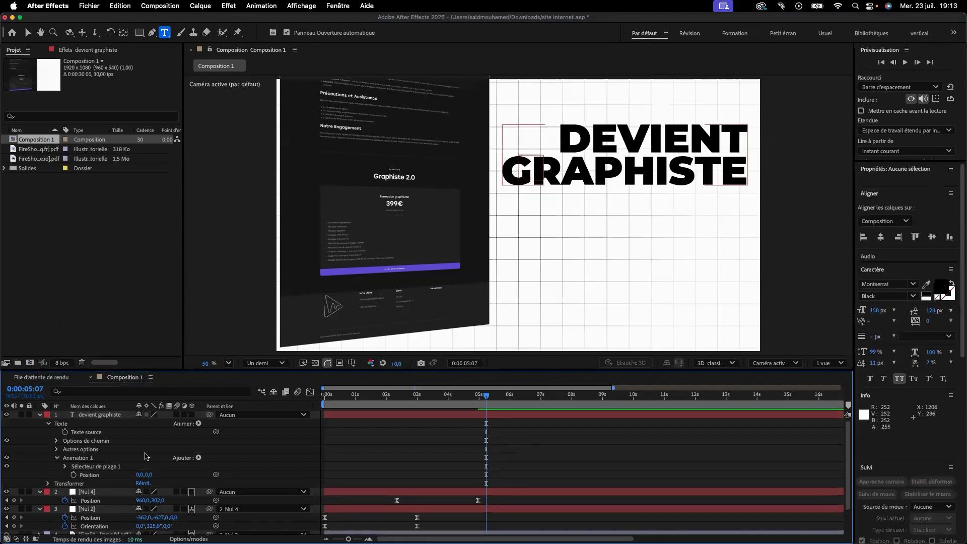
pyautogui.moveTo(147, 474); pyautogui.dragTo(263, 484)
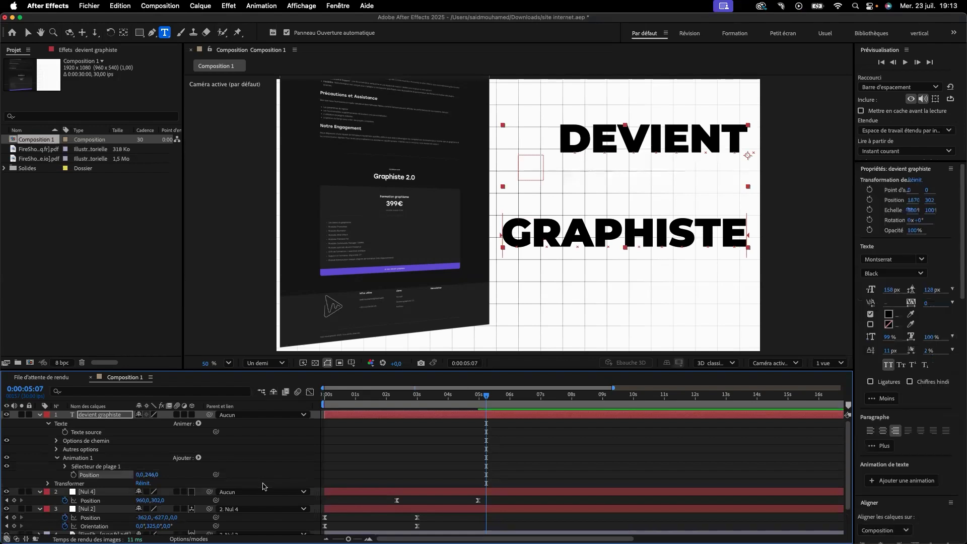
pyautogui.press('super+z')
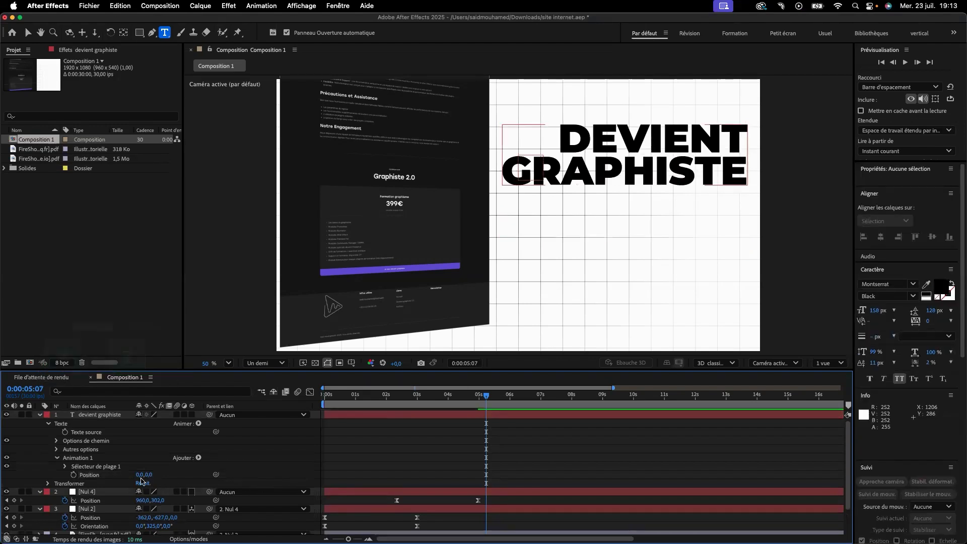
pyautogui.moveTo(138, 474); pyautogui.dragTo(167, 479)
pyautogui.press('super+z')
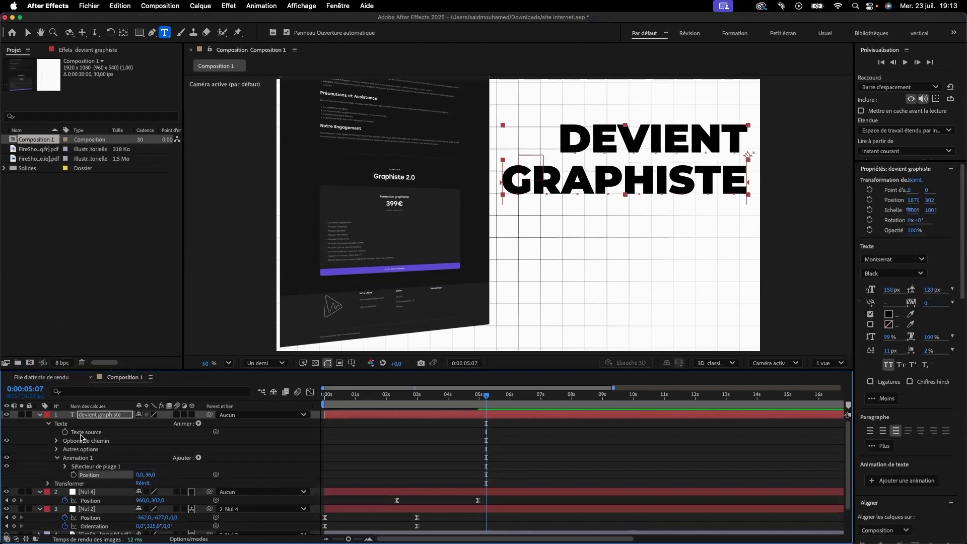
# Replace the text layer with fresh two-line text "devient" / "graphiste", placed over the grid at about 1854, 346.
pyautogui.click(108, 416)
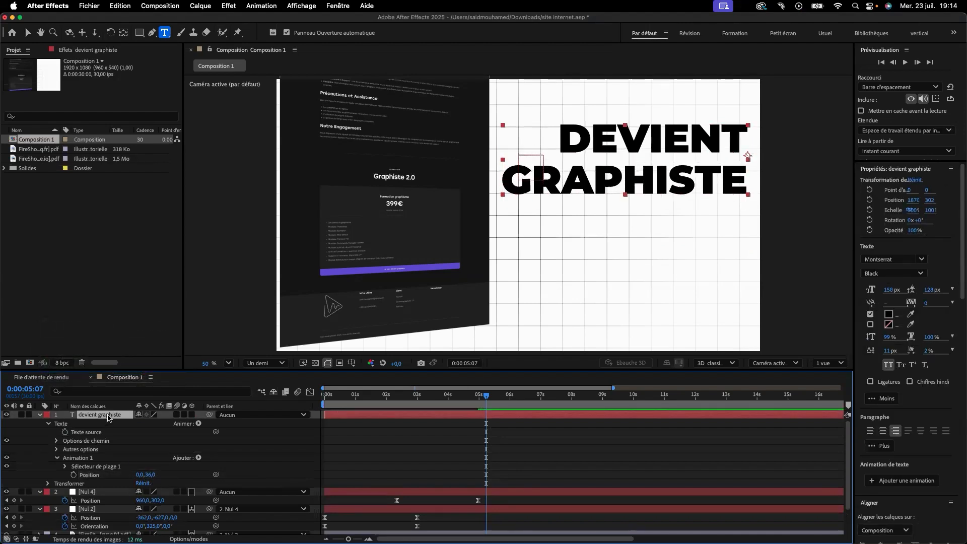
pyautogui.press('Delete')
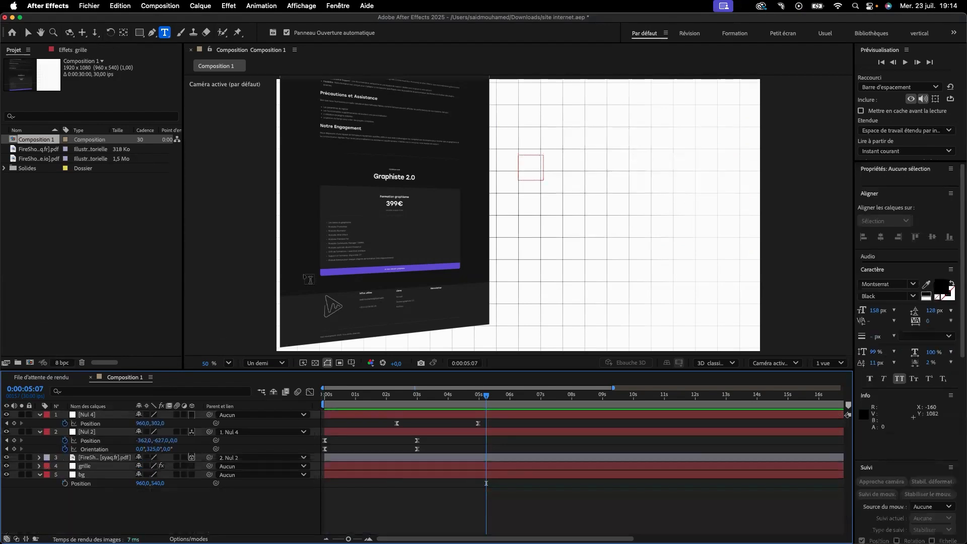
pyautogui.click(565, 164)
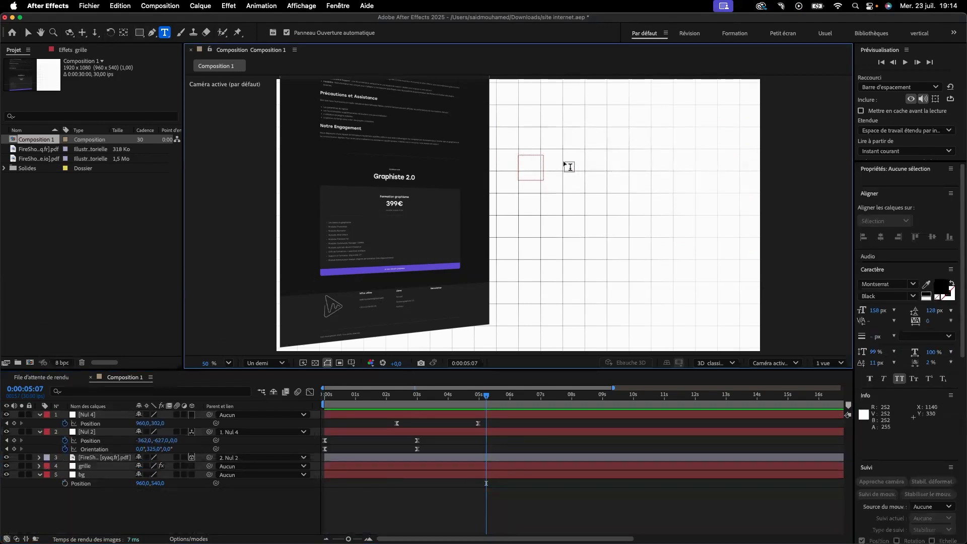
pyautogui.write('devien')
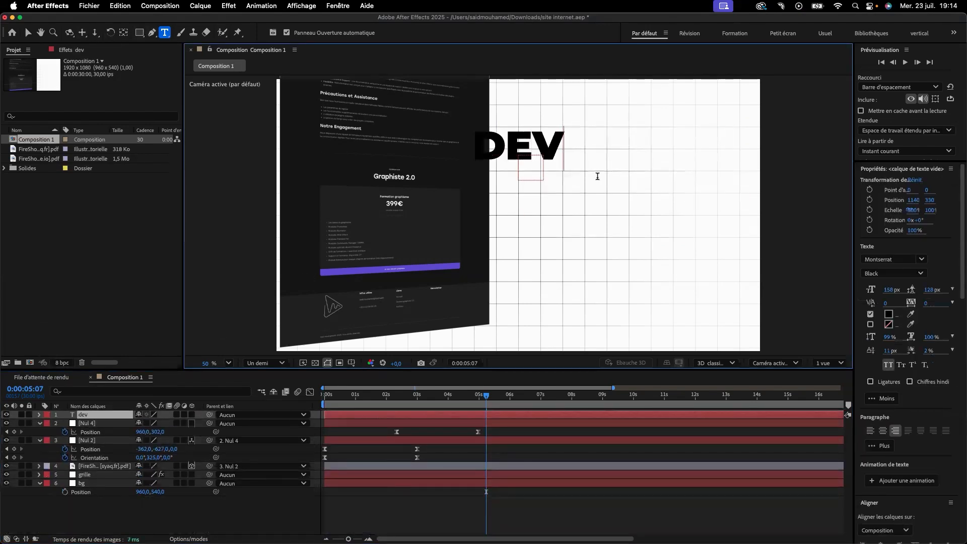
pyautogui.write('t')
pyautogui.press('Return')
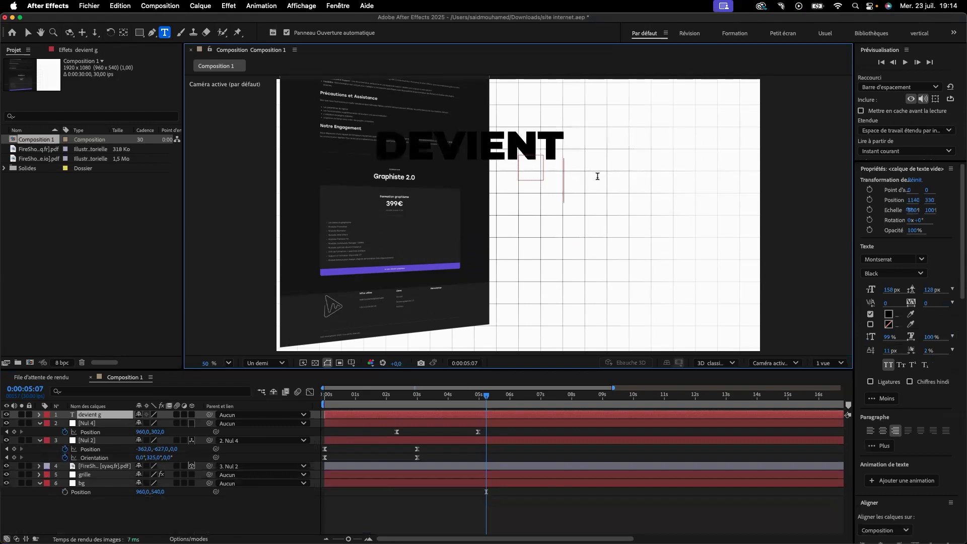
pyautogui.write('graphiste')
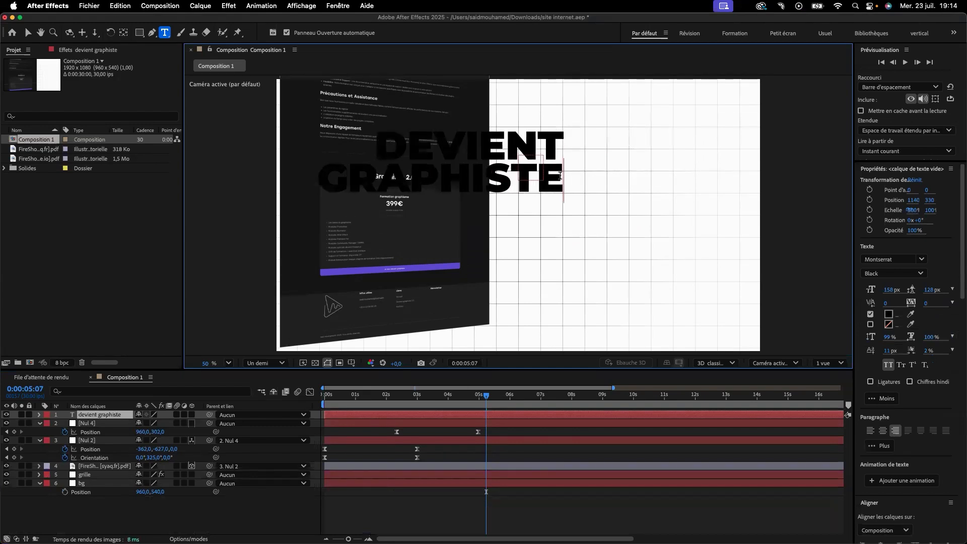
pyautogui.click(27, 32)
pyautogui.moveTo(497, 181); pyautogui.dragTo(675, 186)
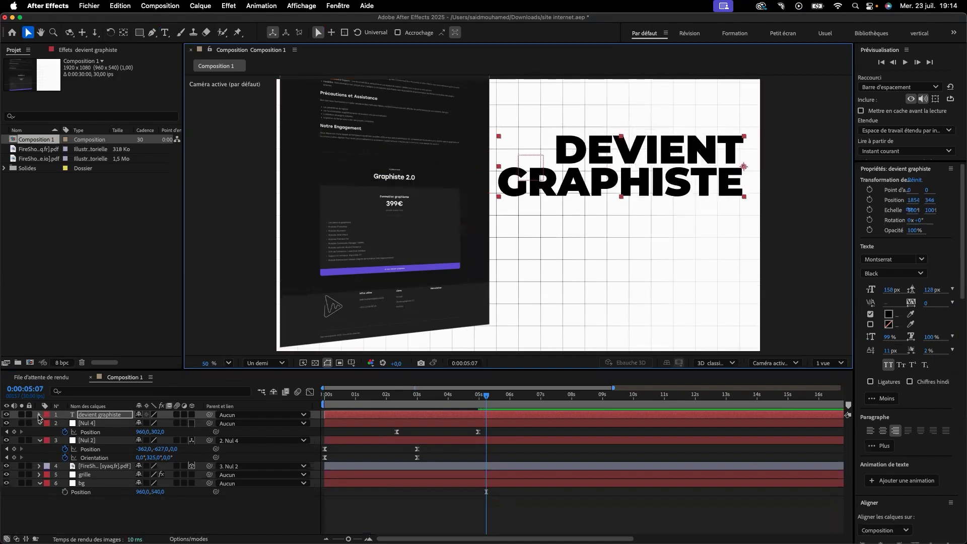
# Add a Position animator to the new text layer and set its position to 0, 390.
pyautogui.click(40, 415)
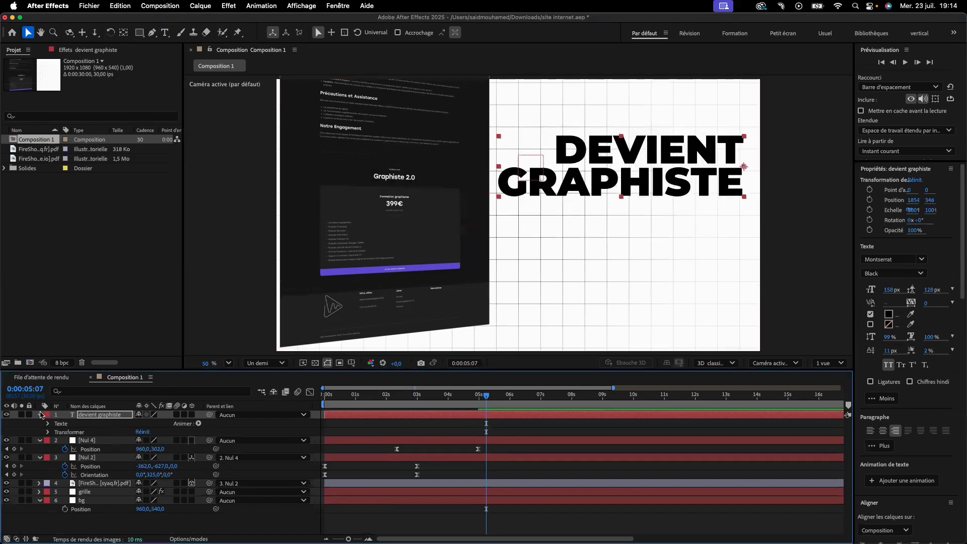
pyautogui.click(199, 425)
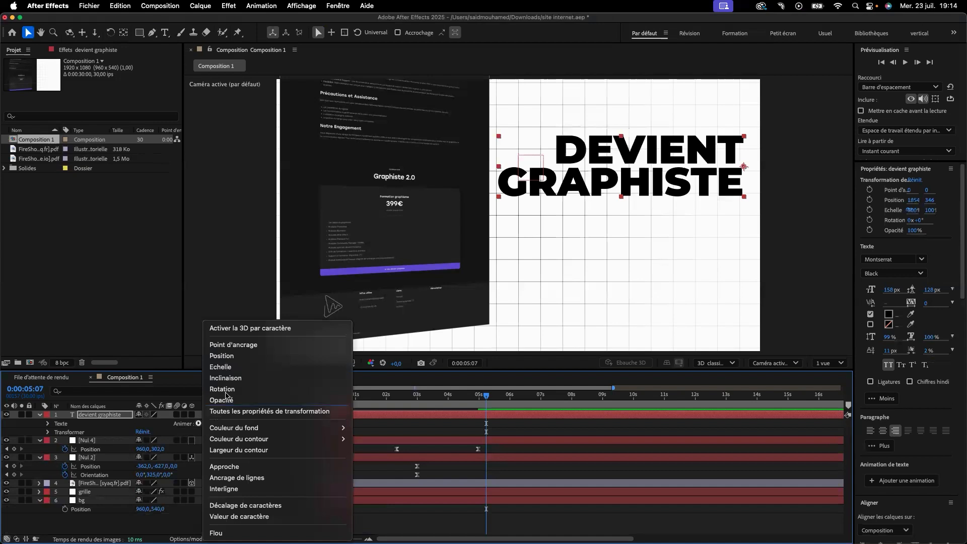
pyautogui.click(235, 356)
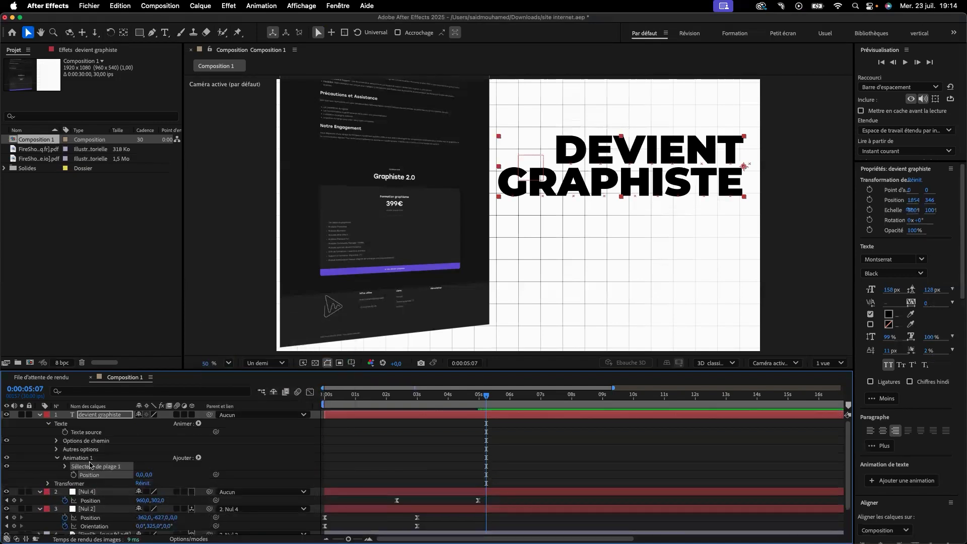
pyautogui.moveTo(148, 475); pyautogui.dragTo(322, 498)
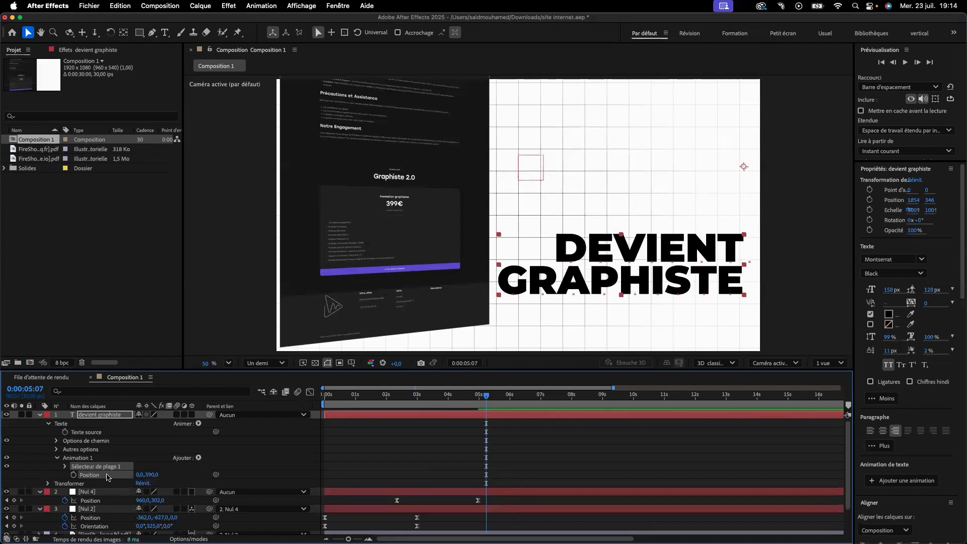
# Base the range selector on words by setting Basé sur to Mots in its advanced options.
pyautogui.click(65, 467)
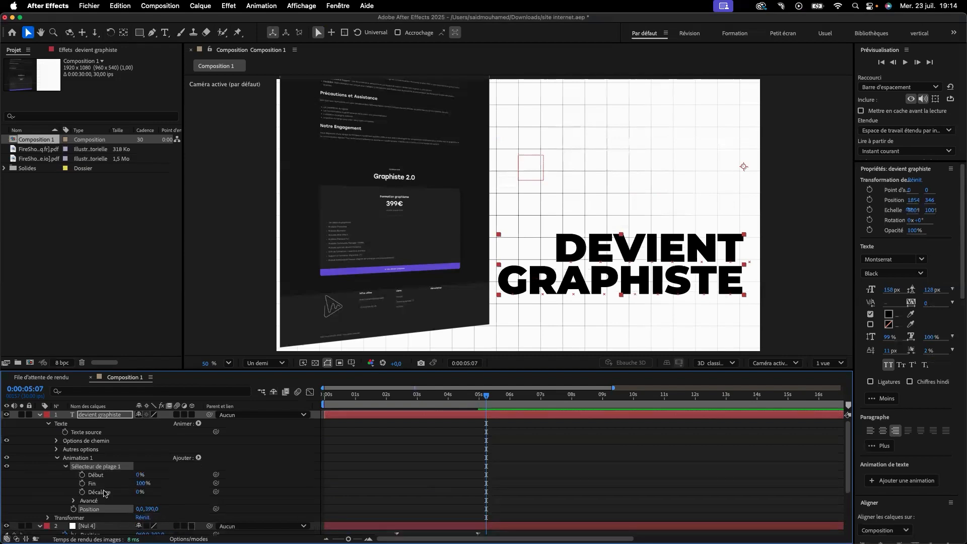
pyautogui.scroll(-2, 109, 488)
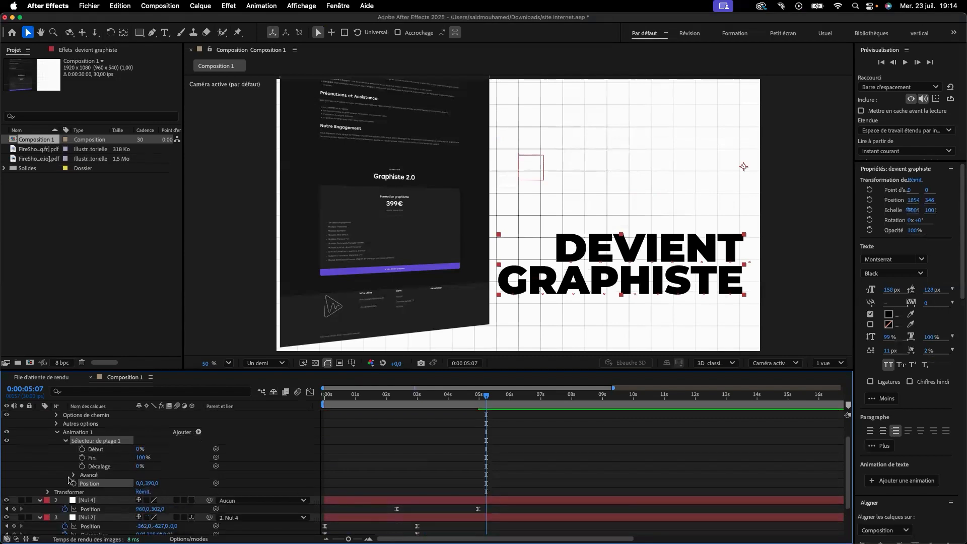
pyautogui.click(71, 475)
pyautogui.scroll(-2, 71, 474)
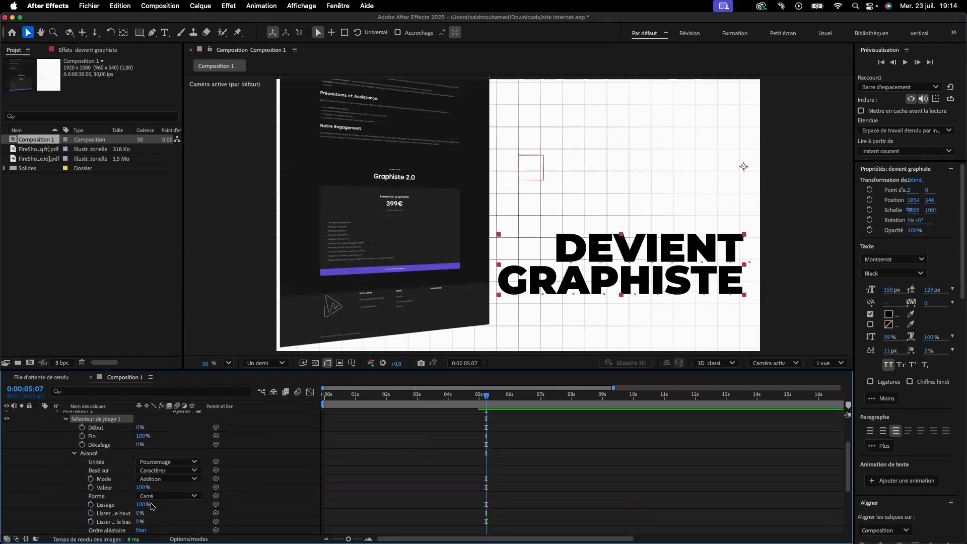
pyautogui.click(171, 471)
pyautogui.click(173, 503)
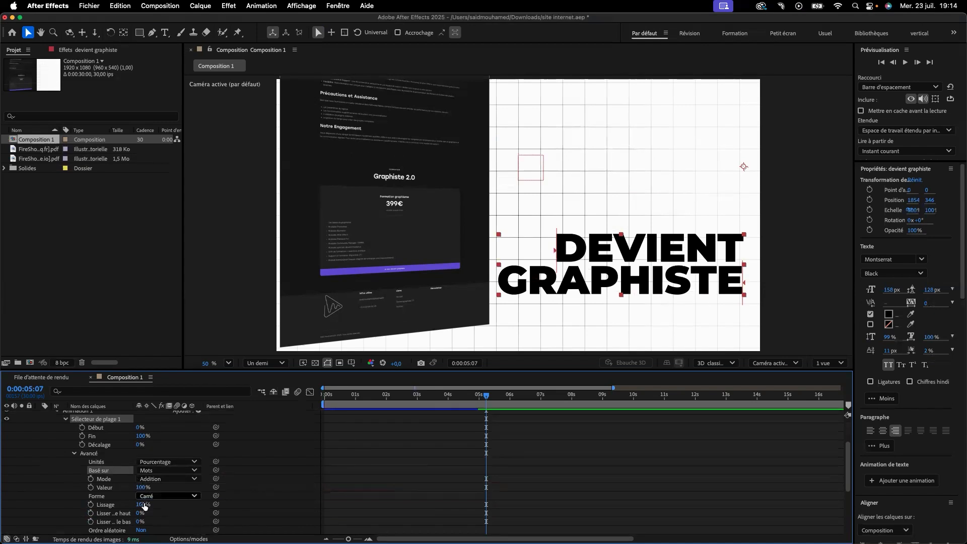
# Set the range selector's shape to Dégradé du haut, with low easing (Lisser le bas) 100% and high easing (Lisser le haut) 50%.
pyautogui.click(159, 497)
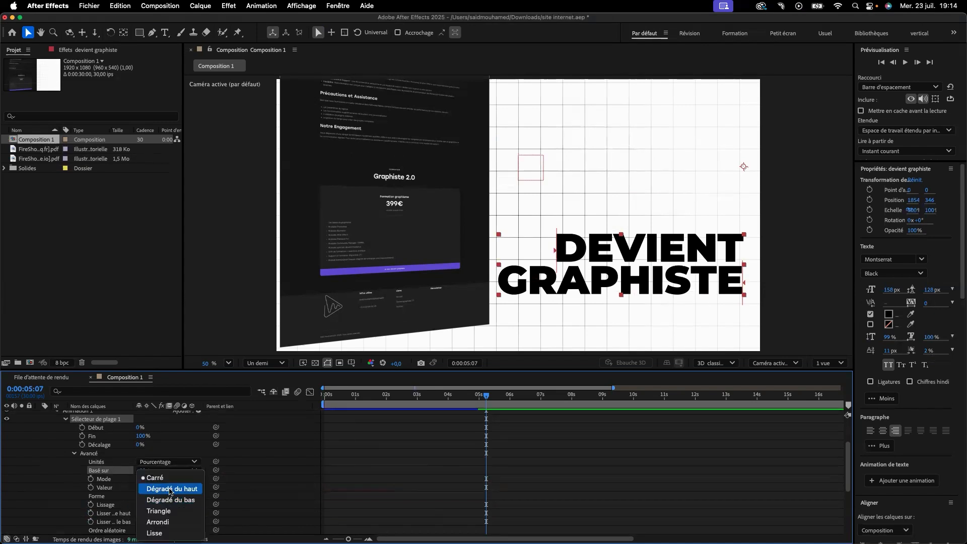
pyautogui.click(170, 489)
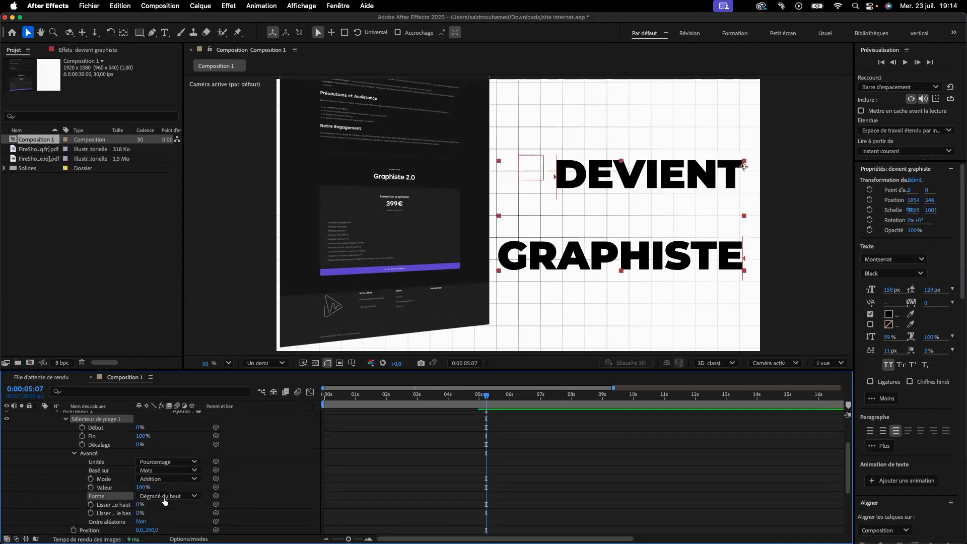
pyautogui.moveTo(138, 514); pyautogui.dragTo(220, 516)
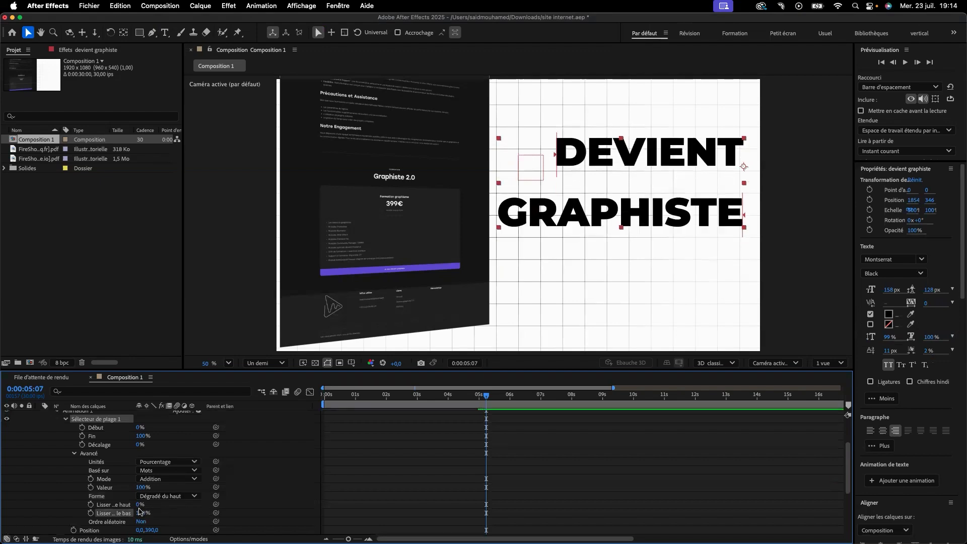
pyautogui.moveTo(137, 505); pyautogui.dragTo(162, 506)
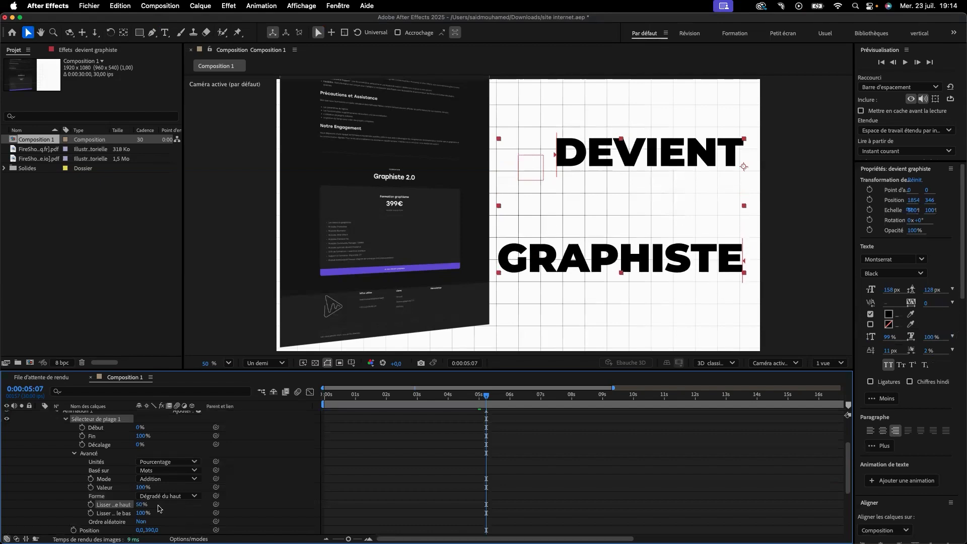
# Keyframe the range selector's offset (Décalage) at -100% on 0:00:05:07 and 100% on 0:00:06:00.
pyautogui.moveTo(139, 445); pyautogui.dragTo(76, 448)
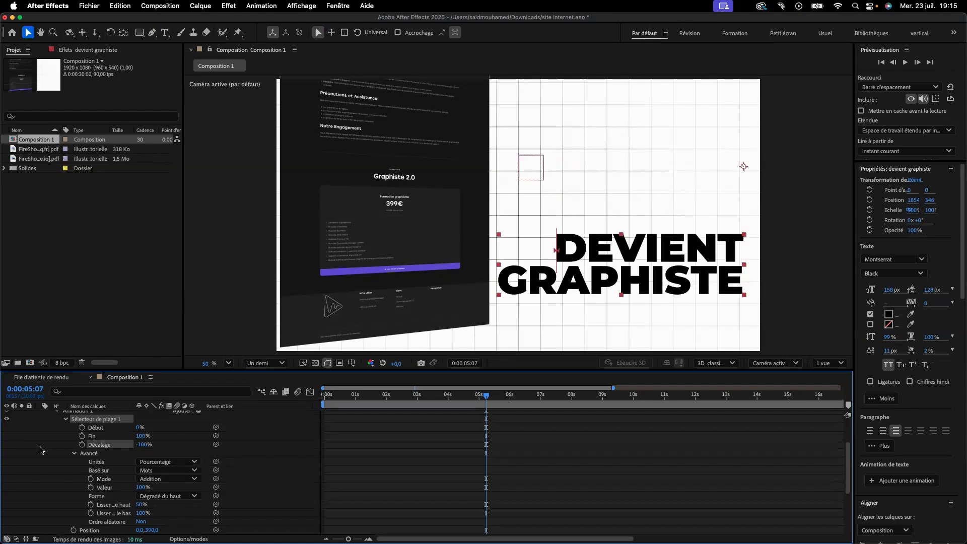
pyautogui.click(81, 445)
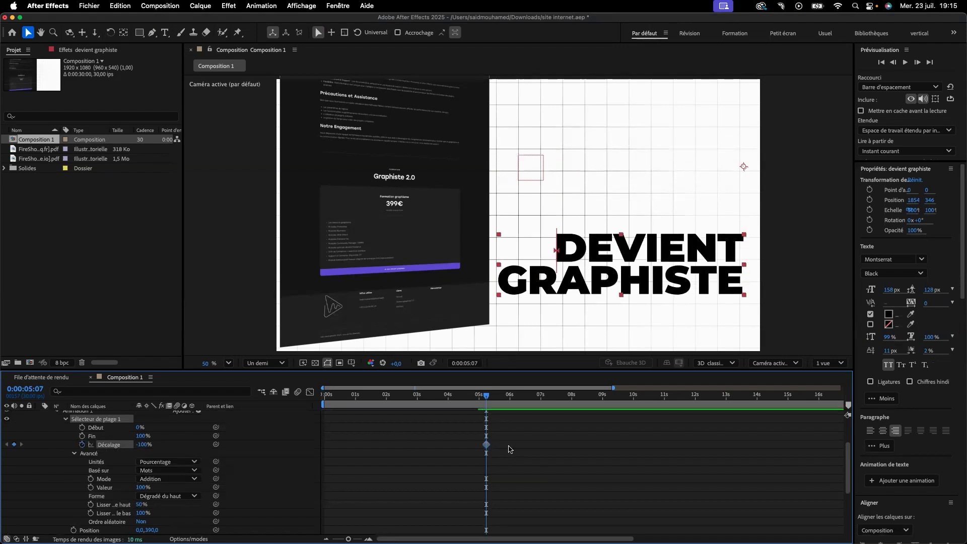
pyautogui.moveTo(487, 400); pyautogui.dragTo(510, 401)
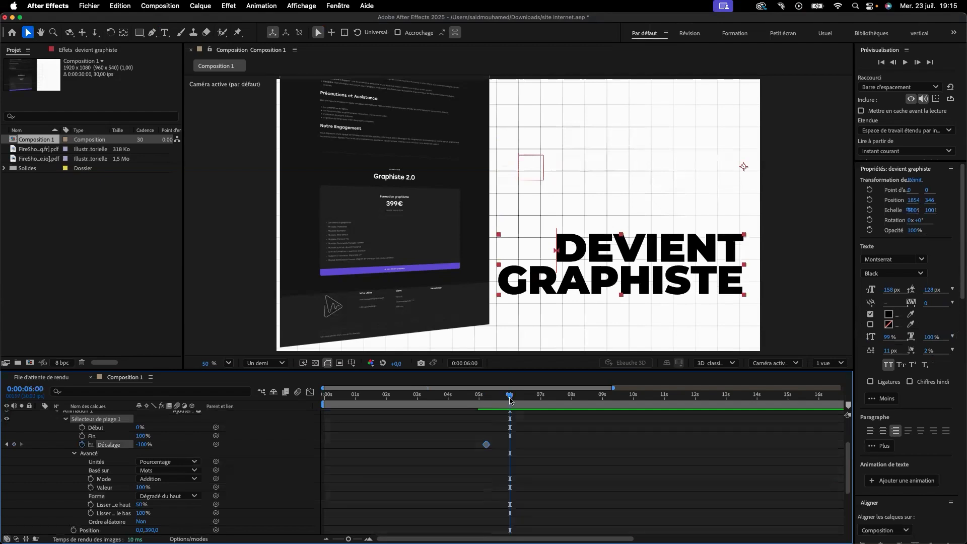
pyautogui.moveTo(142, 445); pyautogui.dragTo(291, 459)
# Preview the text animation from about 0:00:01:02.
pyautogui.press('space')
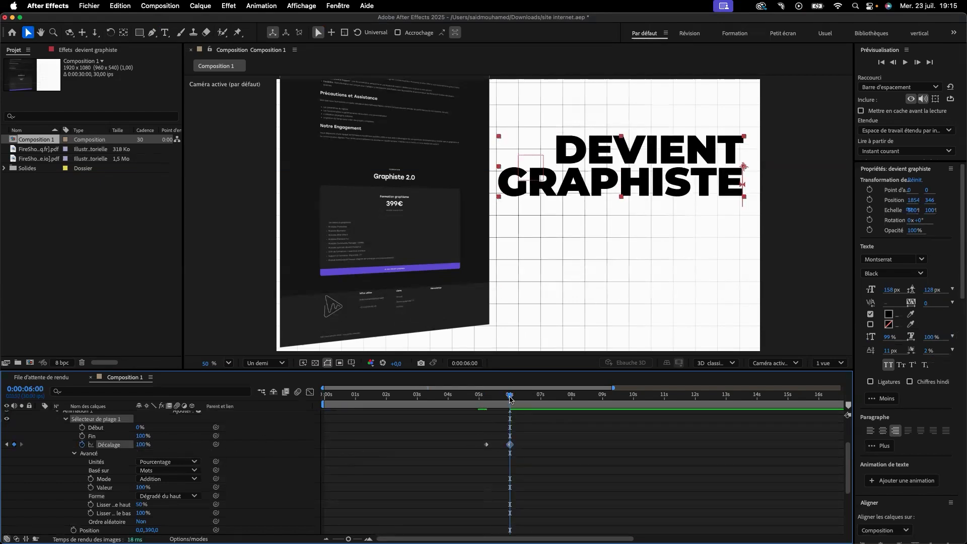
pyautogui.click(357, 416)
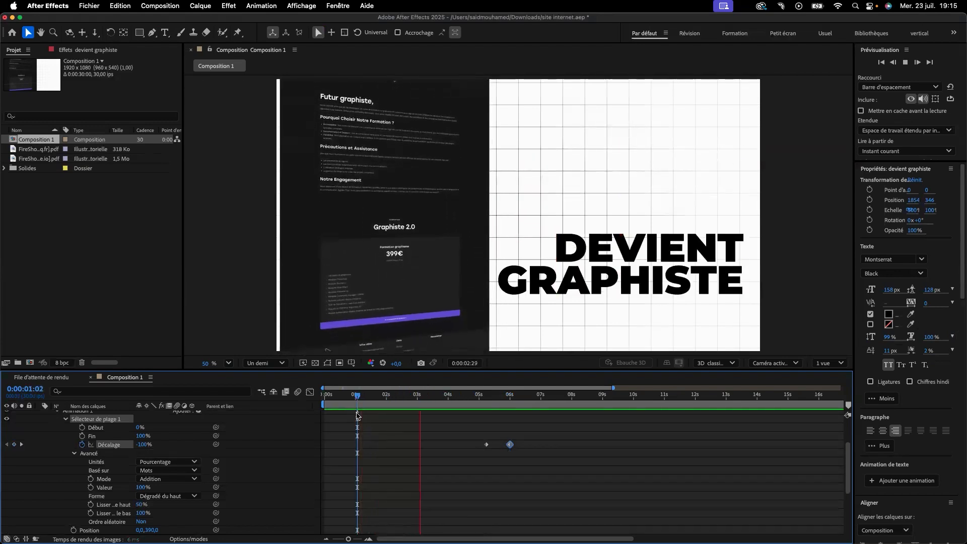
pyautogui.press('space')
# Apply easy ease to both offset keyframes and reshape the speed curve to peak just after the first keyframe.
pyautogui.click(310, 392)
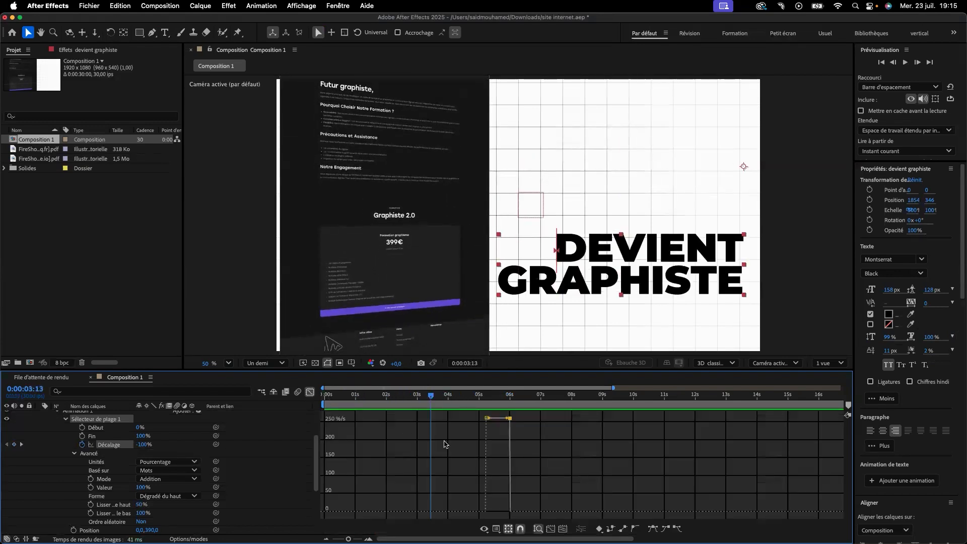
pyautogui.moveTo(563, 447); pyautogui.dragTo(456, 415)
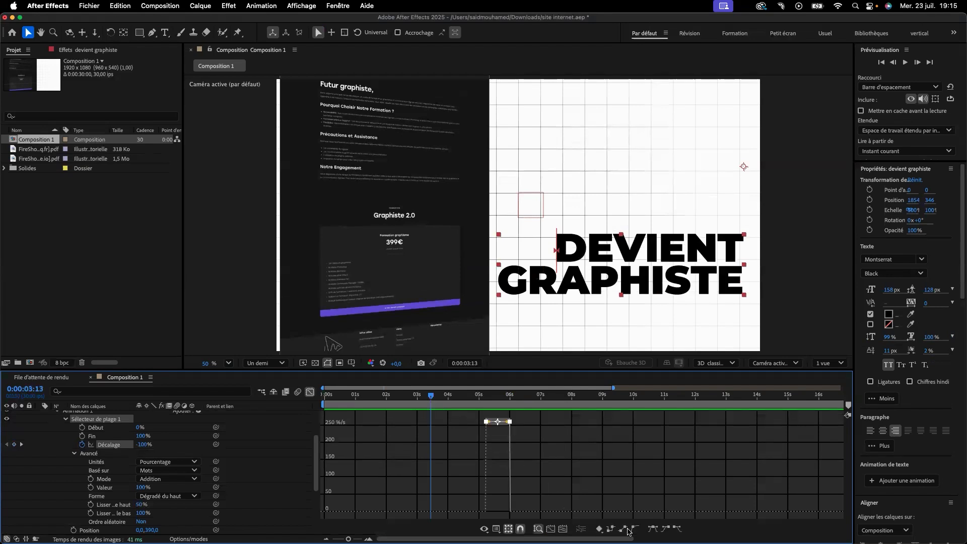
pyautogui.click(653, 530)
pyautogui.moveTo(505, 510); pyautogui.dragTo(487, 510)
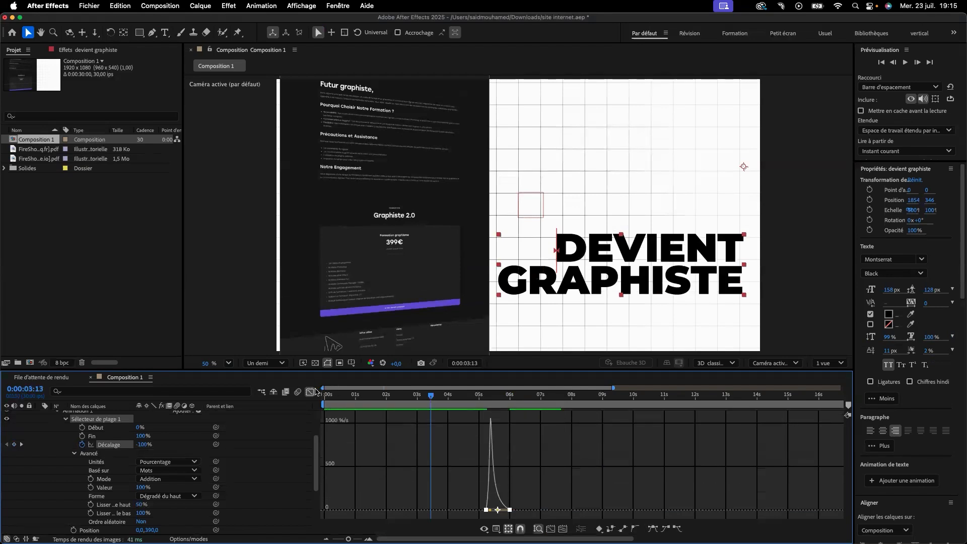
pyautogui.click(313, 392)
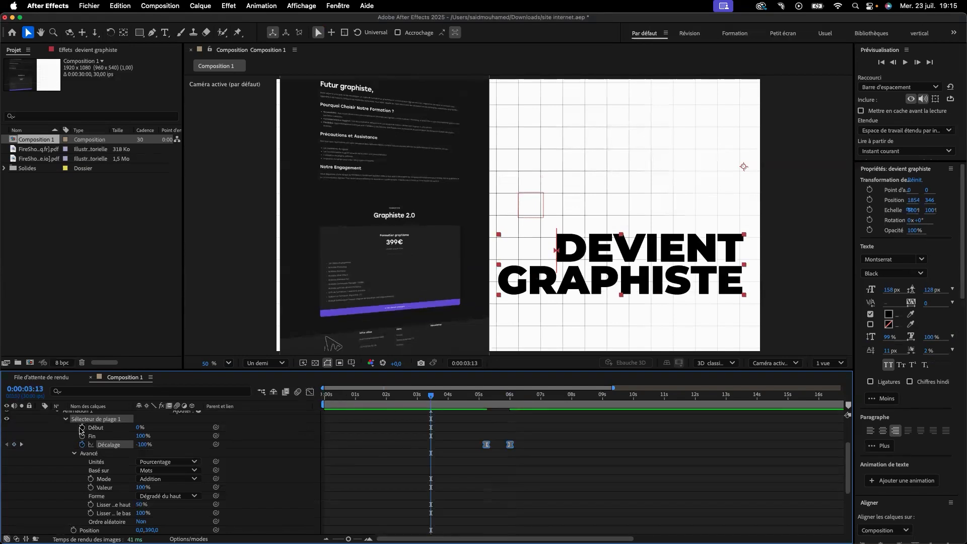
# Shift both offset (Décalage) keyframes of the devient graphiste layer earlier, with the first at about 0:00:02:05, and preview from the start.
pyautogui.scroll(3, 60, 428)
pyautogui.click(40, 414)
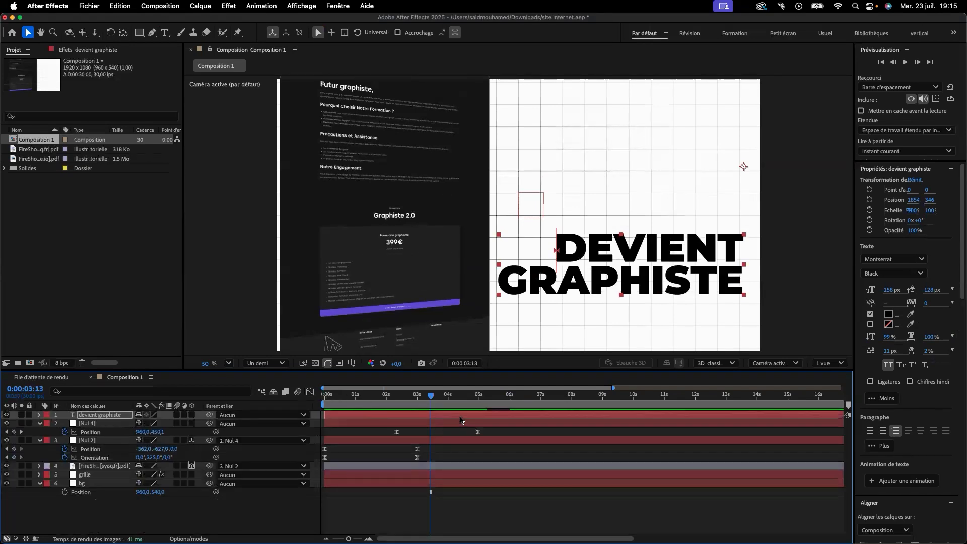
pyautogui.press('u')
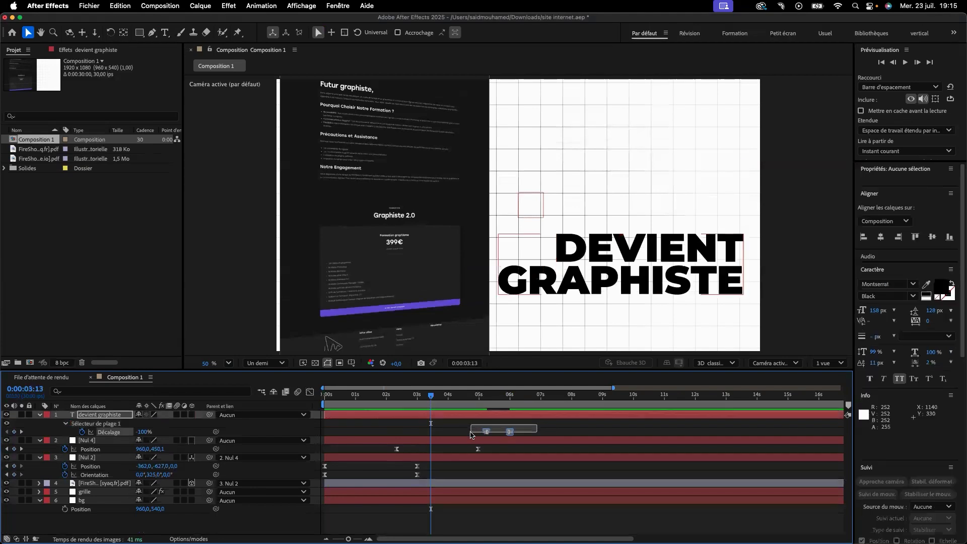
pyautogui.moveTo(484, 434); pyautogui.dragTo(418, 438)
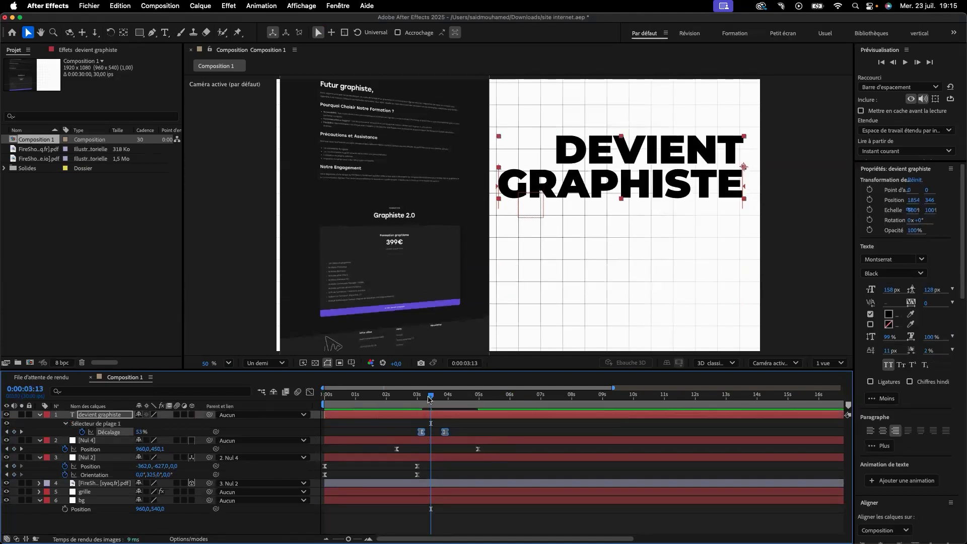
pyautogui.moveTo(430, 397); pyautogui.dragTo(246, 419)
pyautogui.press('space')
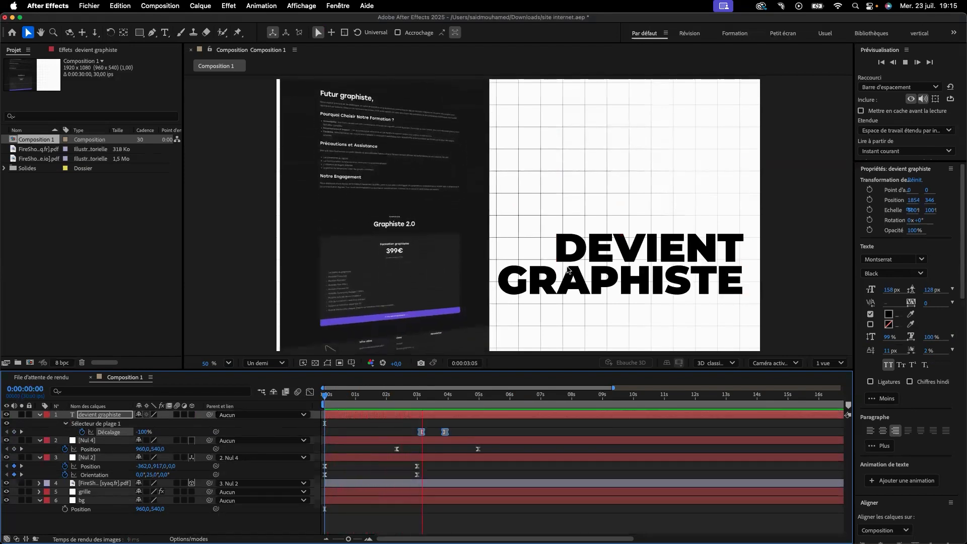
pyautogui.press('space')
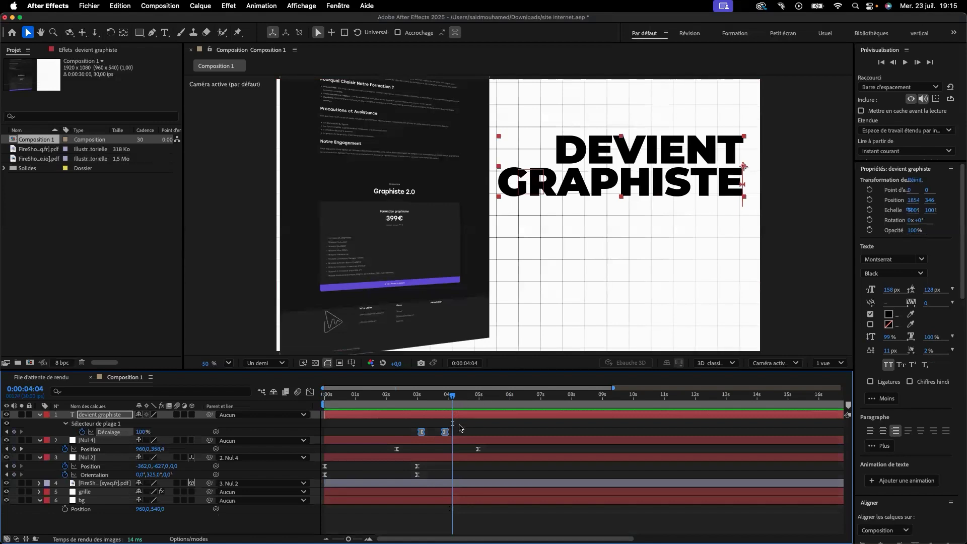
pyautogui.moveTo(422, 432); pyautogui.dragTo(392, 435)
pyautogui.moveTo(454, 395); pyautogui.dragTo(322, 392)
pyautogui.press('space')
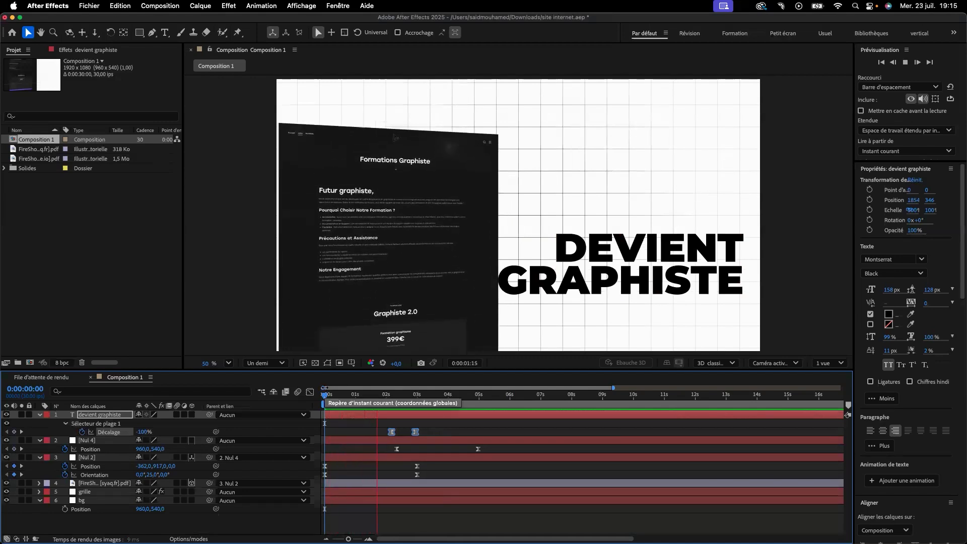
pyautogui.press('space')
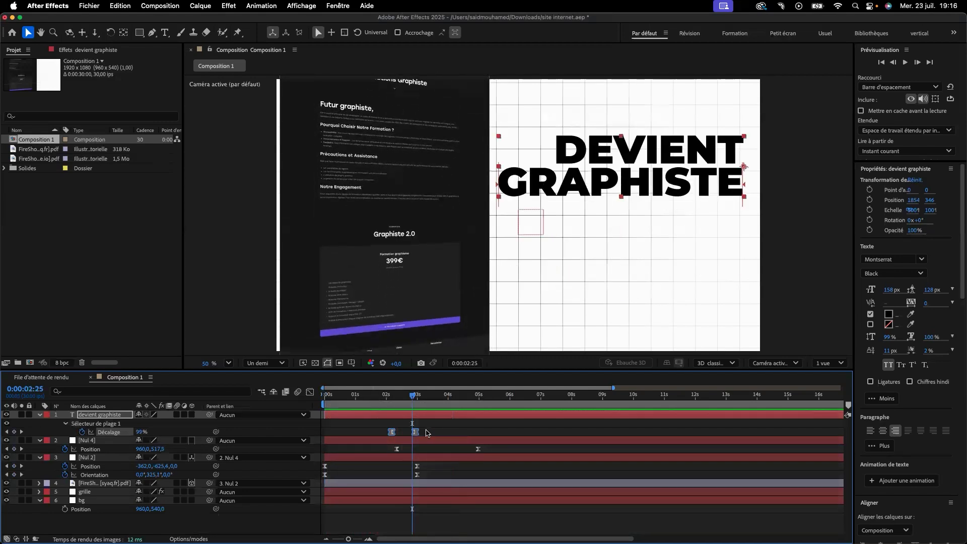
# Add an Opacité property to the text layer's Animation 1, set it to 0%, and preview the reveal.
pyautogui.moveTo(413, 396); pyautogui.dragTo(397, 396)
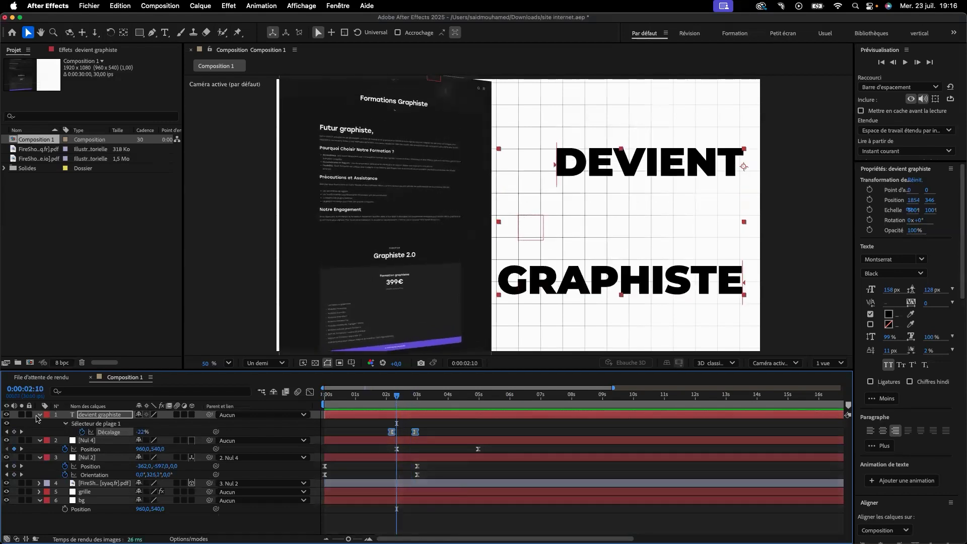
pyautogui.click(40, 415)
pyautogui.click(39, 415)
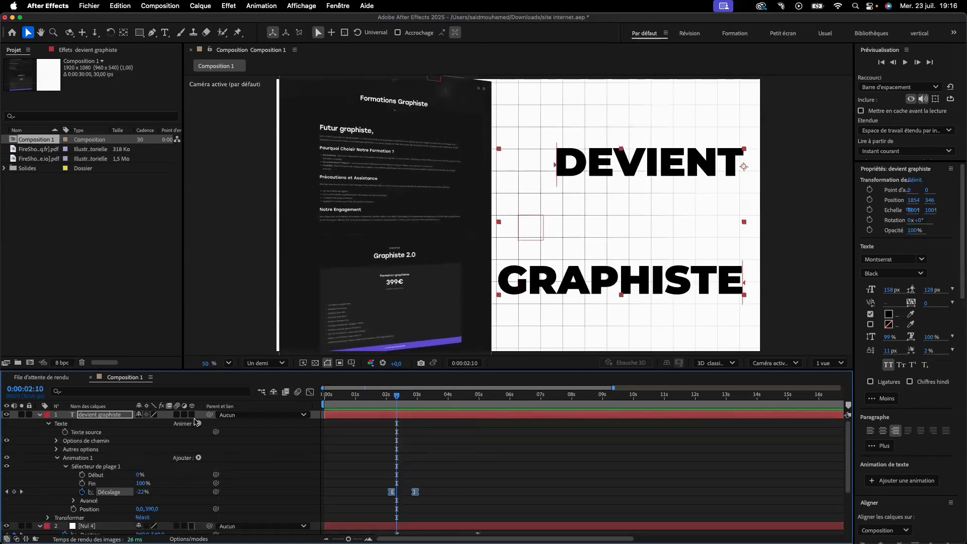
pyautogui.click(201, 458)
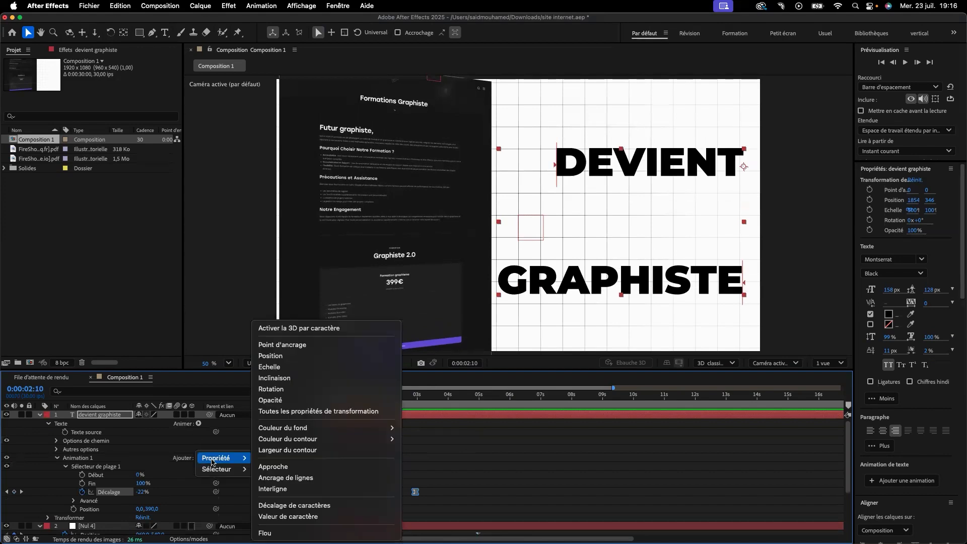
pyautogui.click(321, 401)
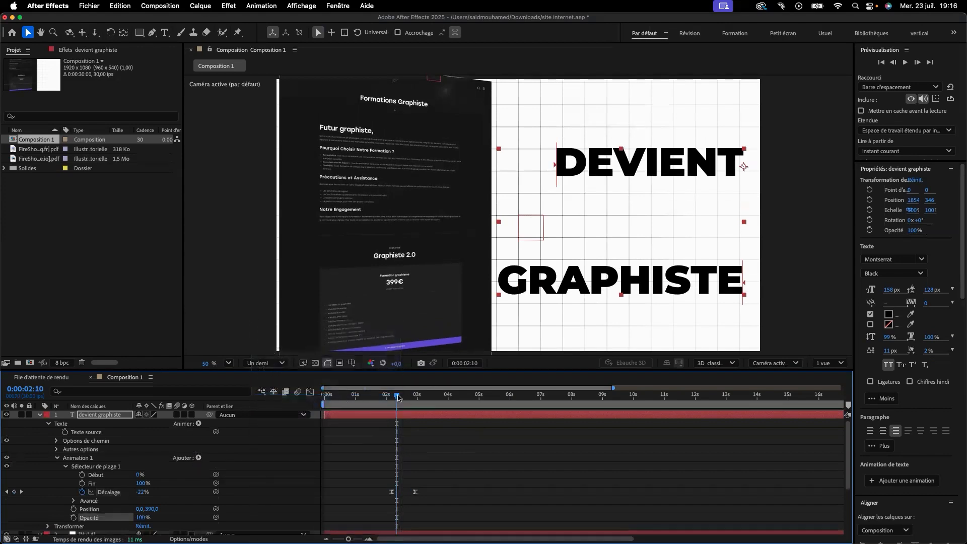
pyautogui.moveTo(398, 398); pyautogui.dragTo(392, 398)
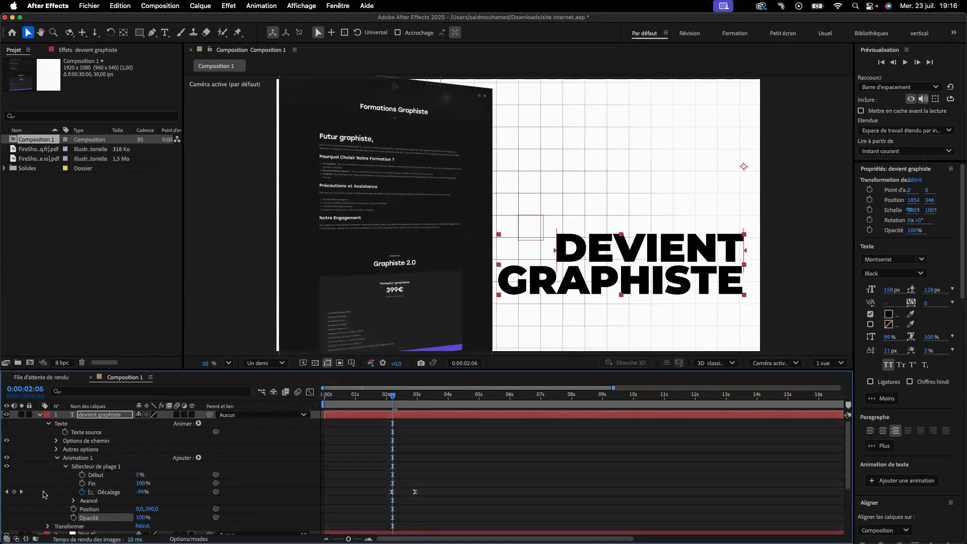
pyautogui.scroll(-3, 48, 492)
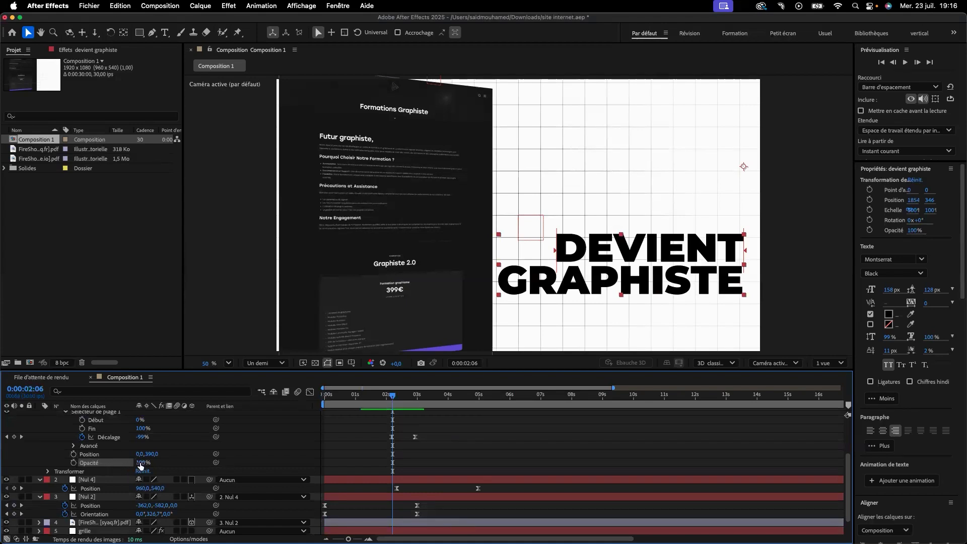
pyautogui.moveTo(140, 465); pyautogui.dragTo(8, 462)
pyautogui.press('space')
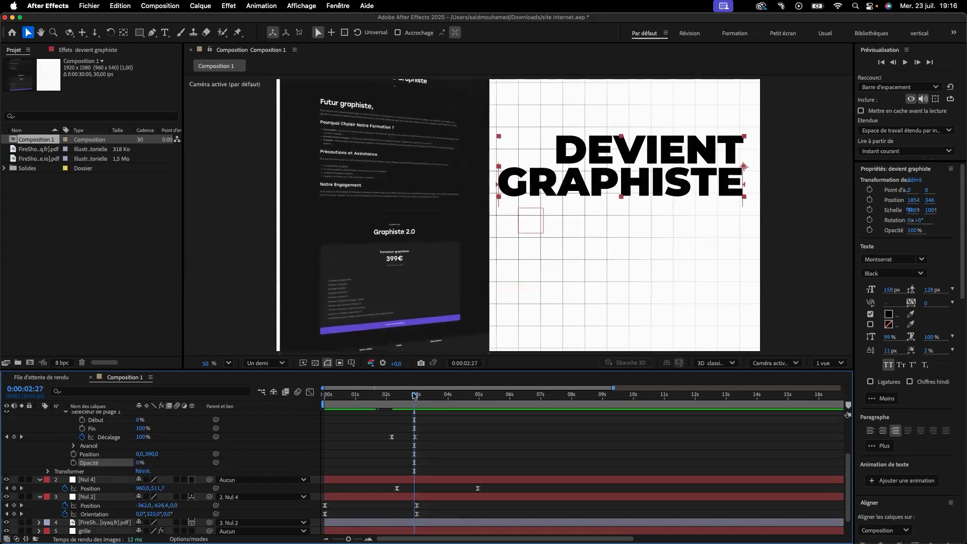
# Lengthen the text reveal by moving the second offset keyframe to about 0:00:03:13, and play it back.
pyautogui.moveTo(414, 395); pyautogui.dragTo(390, 395)
pyautogui.click(426, 447)
pyautogui.moveTo(415, 436); pyautogui.dragTo(430, 437)
pyautogui.press('space')
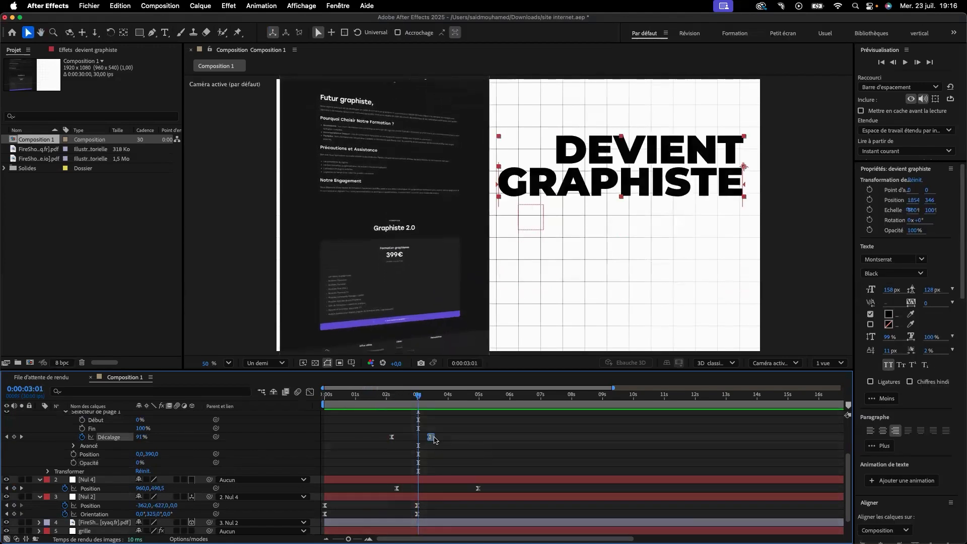
pyautogui.moveTo(418, 396); pyautogui.dragTo(387, 404)
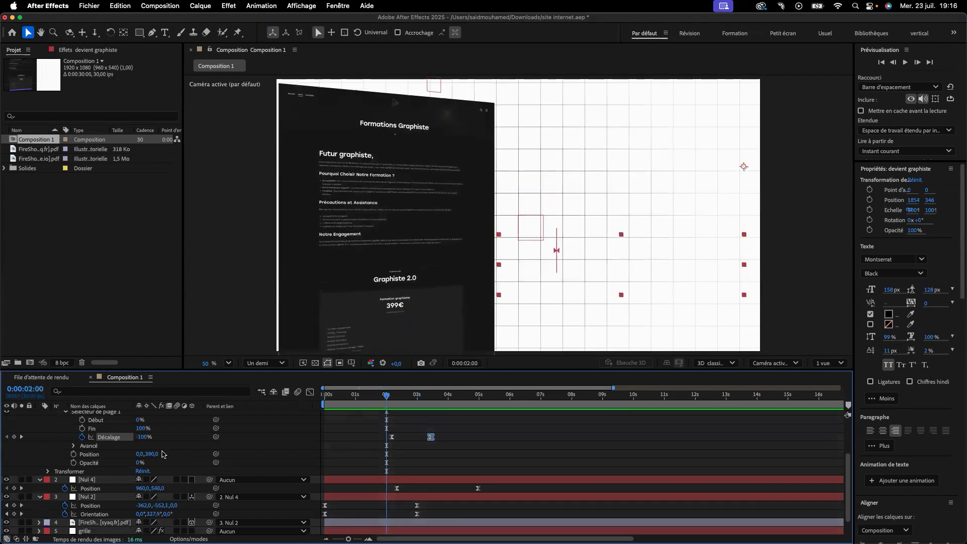
# Add a blur (Flou) property to the text layer's Animation 1.
pyautogui.scroll(3, 163, 455)
pyautogui.click(199, 459)
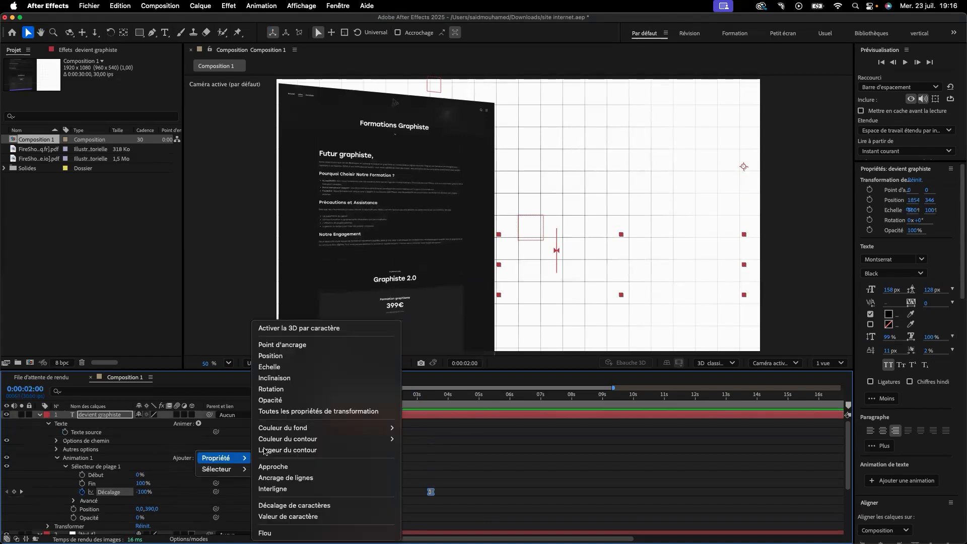
pyautogui.moveTo(310, 444)
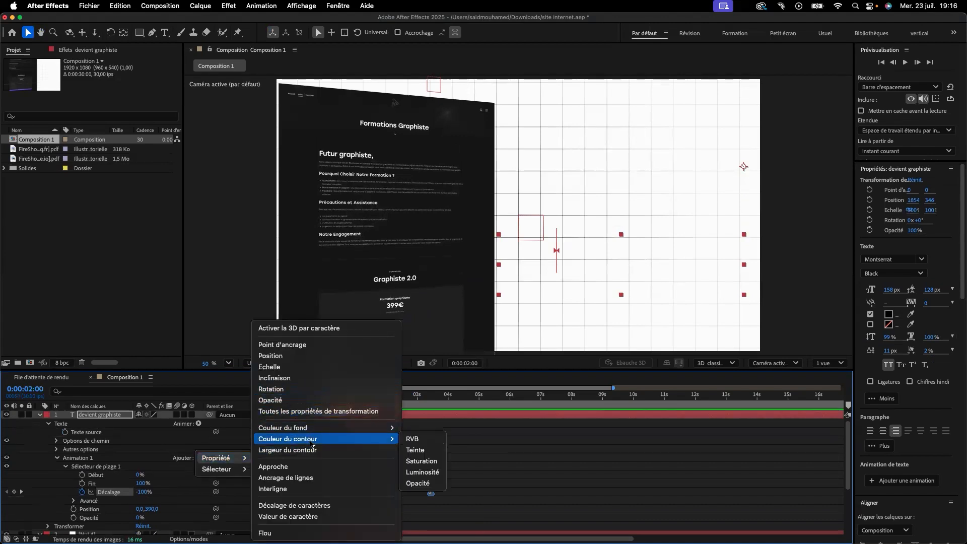
pyautogui.click(272, 533)
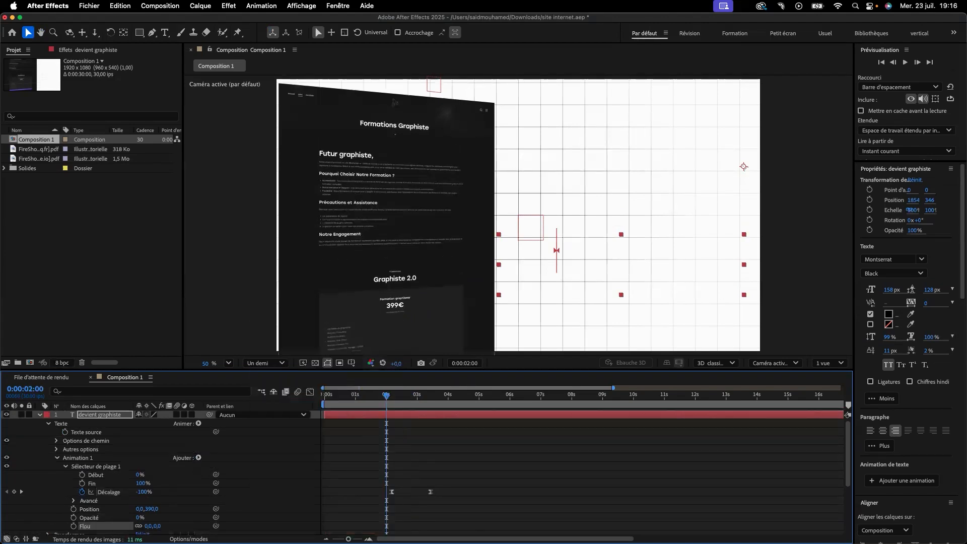
pyautogui.scroll(-1, 180, 508)
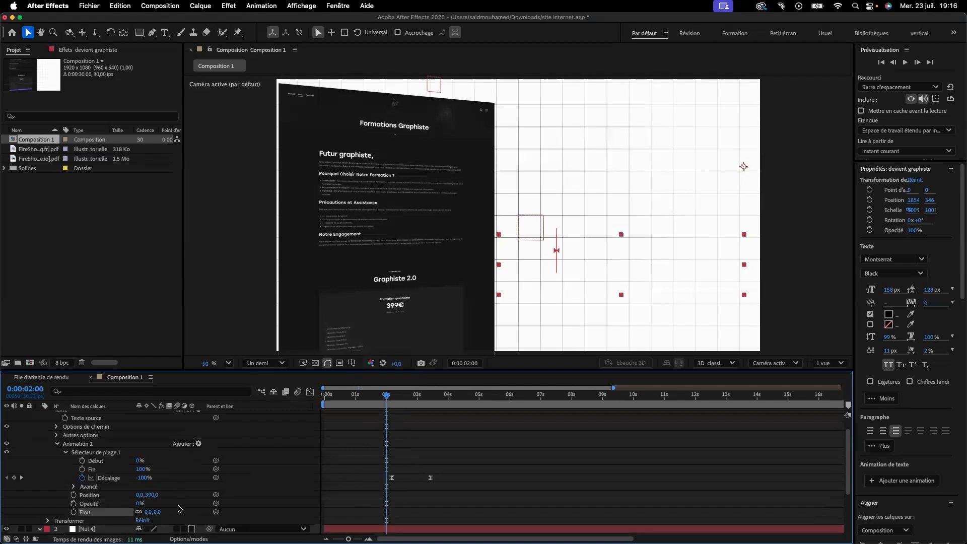
pyautogui.scroll(-2, 180, 508)
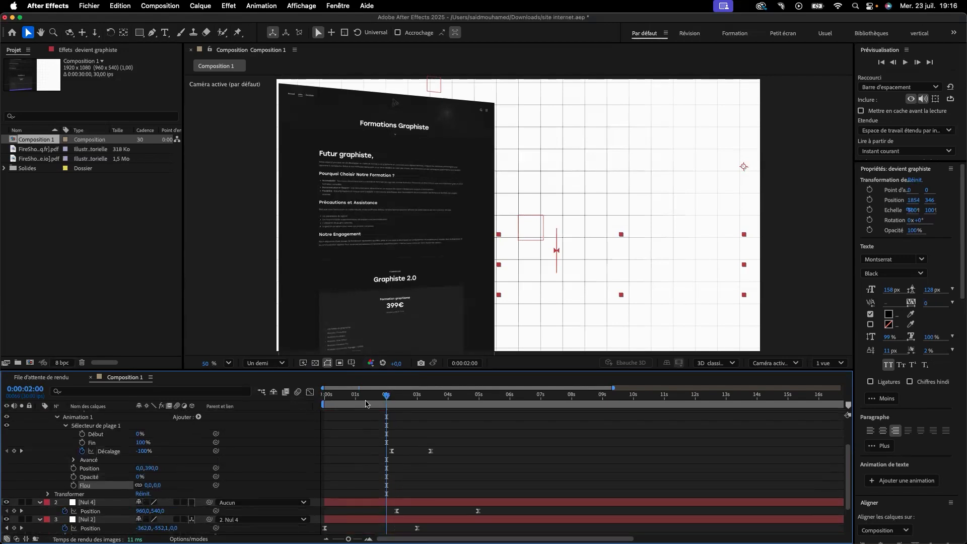
# Keyframe the animator's blur (Flou) at 0 on 0:00:02:05 and 662 on 0:00:02:20.
pyautogui.moveTo(386, 397); pyautogui.dragTo(391, 397)
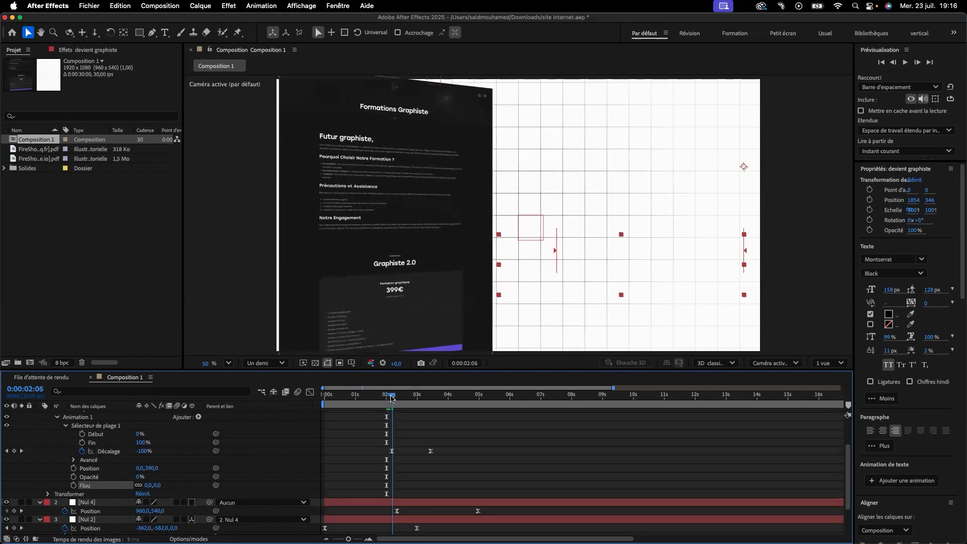
pyautogui.click(74, 485)
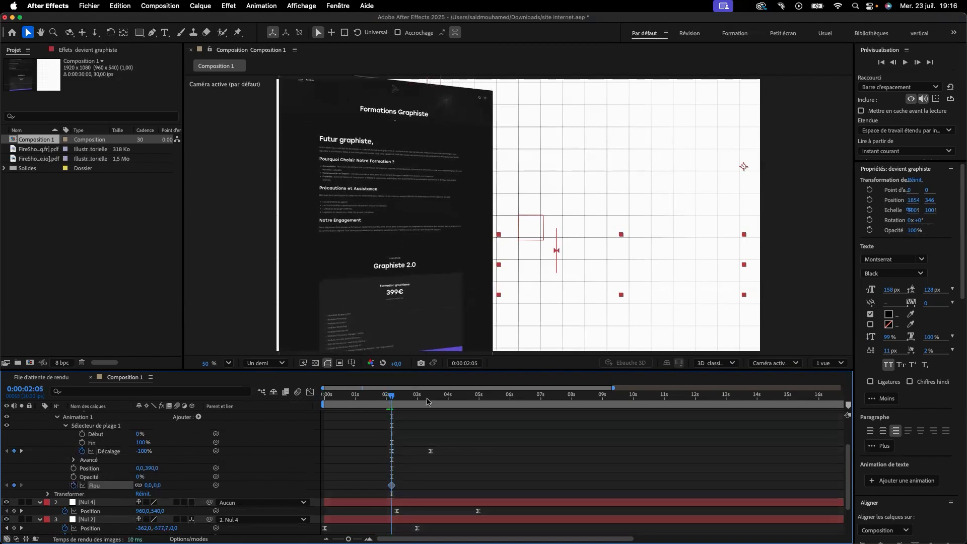
pyautogui.moveTo(394, 399); pyautogui.dragTo(410, 399)
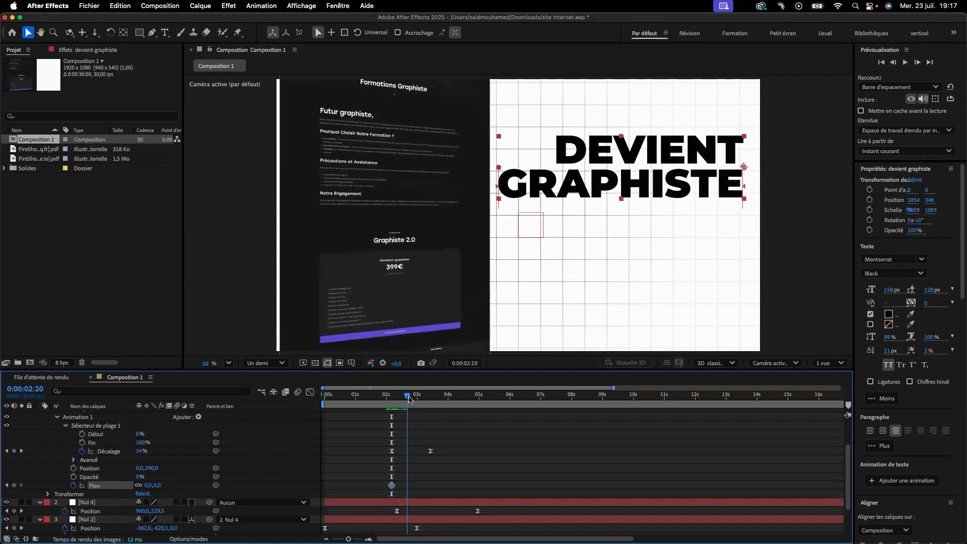
pyautogui.moveTo(157, 486); pyautogui.dragTo(502, 477)
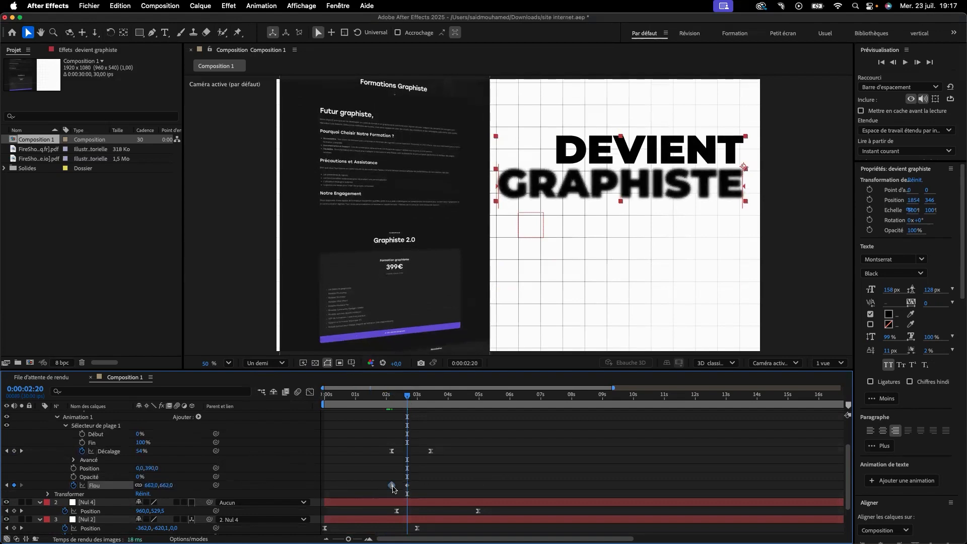
# Remove the zero-blur keyframe and place the 662 blur keyframe at about 0:00:02:15, previewing the text reveal while adjusting.
pyautogui.moveTo(392, 487); pyautogui.dragTo(396, 489)
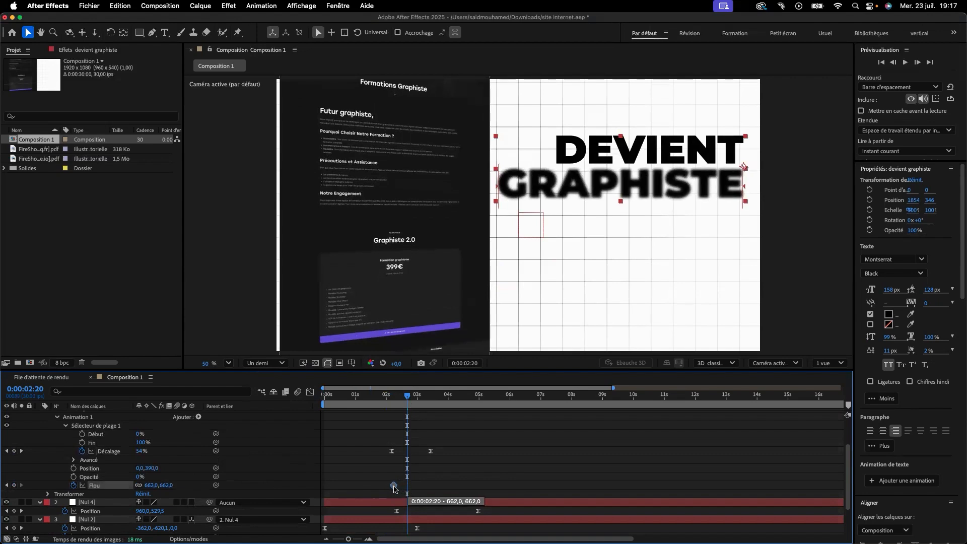
pyautogui.moveTo(394, 489); pyautogui.dragTo(394, 488)
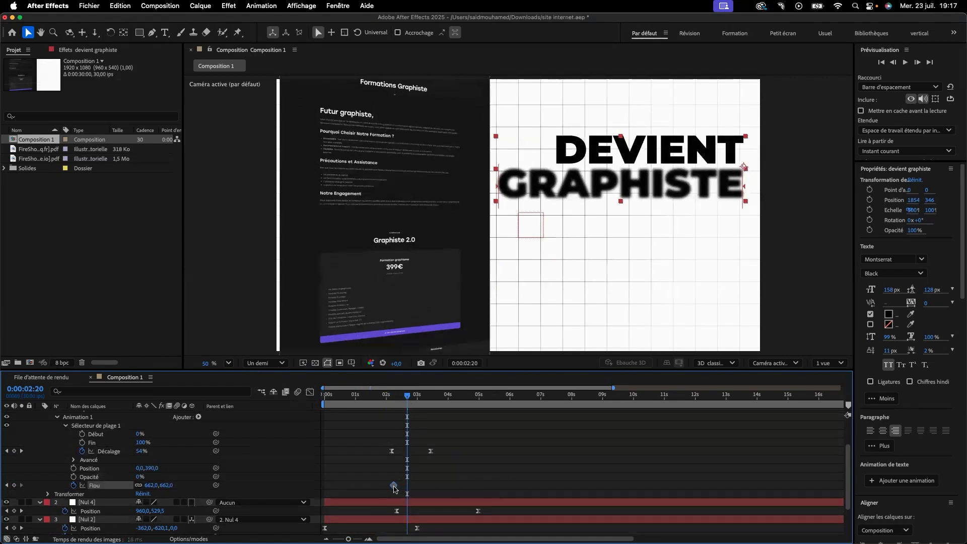
pyautogui.moveTo(408, 396)
pyautogui.mouseDown()
pyautogui.moveTo(430, 398)
pyautogui.moveTo(392, 398)
pyautogui.mouseUp()
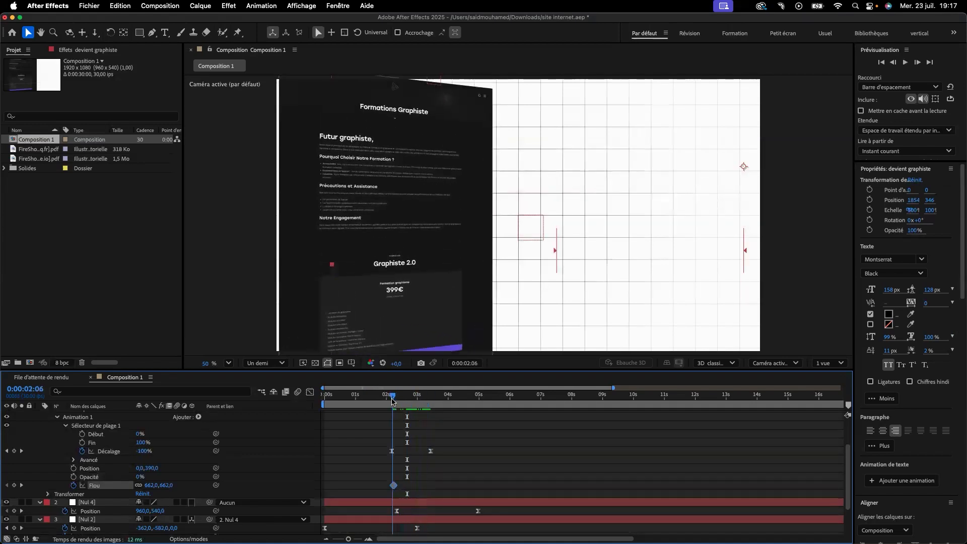
pyautogui.moveTo(397, 486); pyautogui.dragTo(411, 486)
pyautogui.press('space')
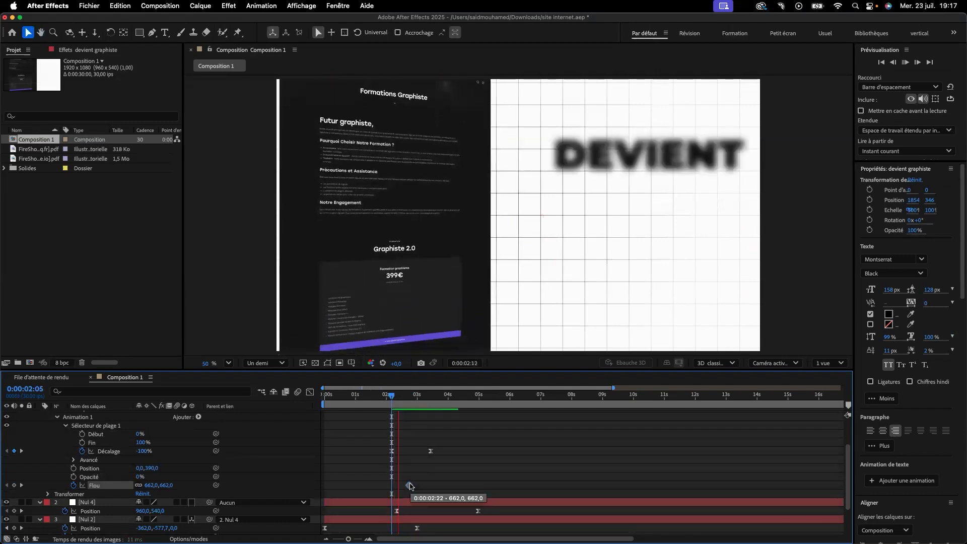
pyautogui.press('space')
pyautogui.moveTo(426, 403); pyautogui.dragTo(298, 406)
pyautogui.press('space')
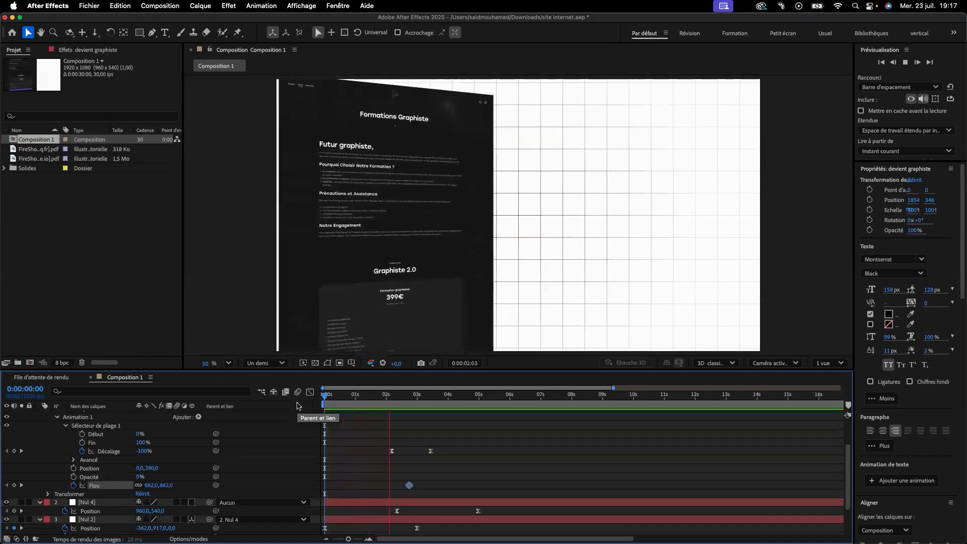
pyautogui.press('space')
pyautogui.moveTo(409, 486); pyautogui.dragTo(402, 487)
# Reapply easy ease to both offset keyframes for a symmetrical speed curve, and preview the animation from the start.
pyautogui.moveTo(440, 448); pyautogui.dragTo(384, 456)
pyautogui.click(309, 392)
pyautogui.moveTo(370, 525); pyautogui.dragTo(370, 525)
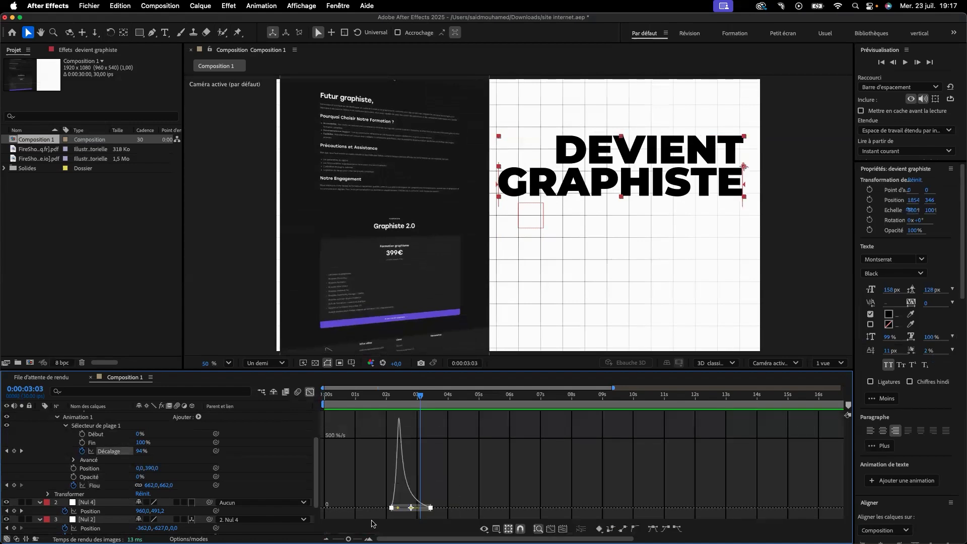
pyautogui.click(654, 530)
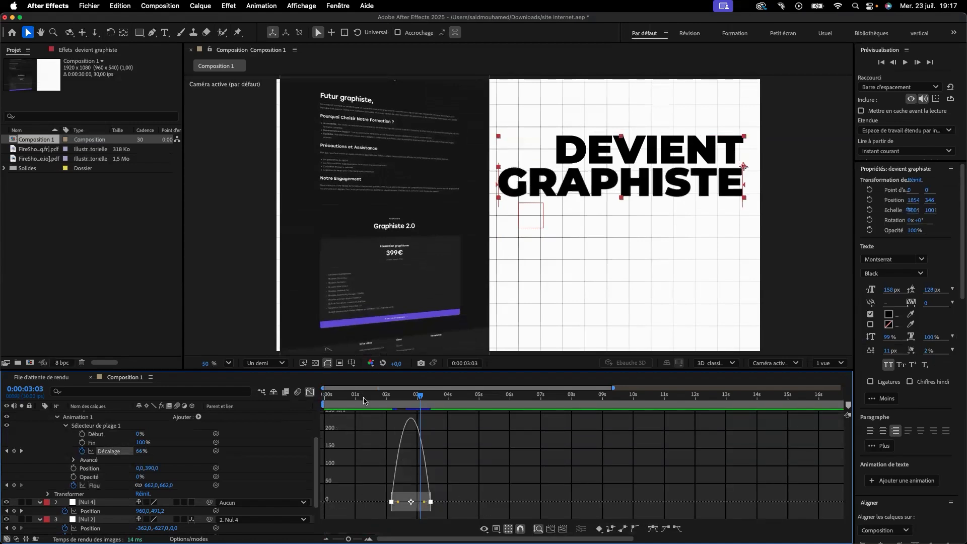
pyautogui.click(310, 391)
pyautogui.moveTo(421, 399); pyautogui.dragTo(323, 399)
pyautogui.press('space')
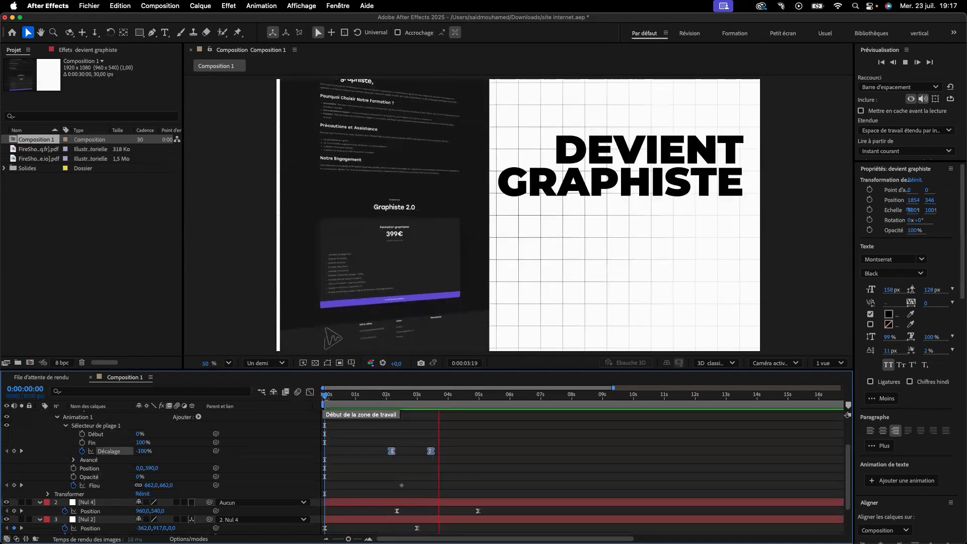
pyautogui.press('space')
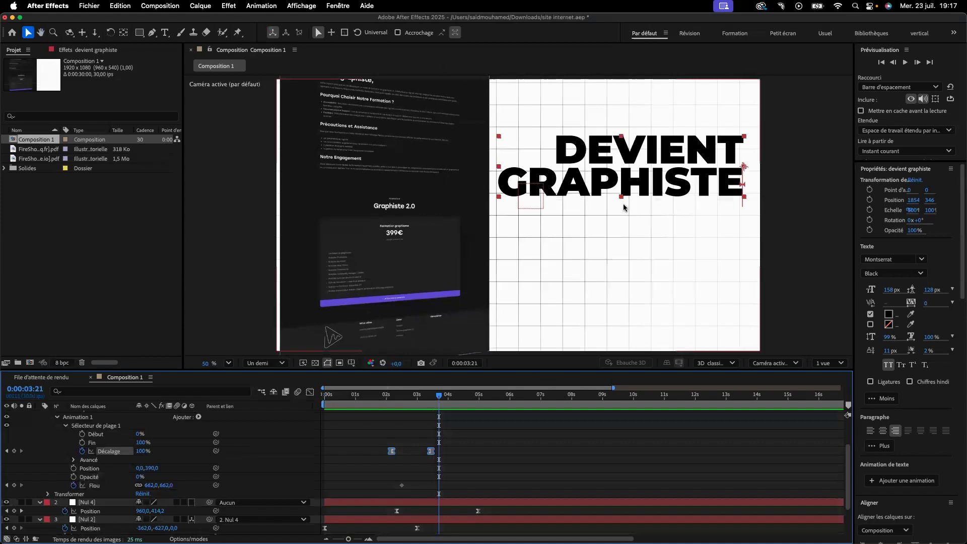
pyautogui.click(608, 183)
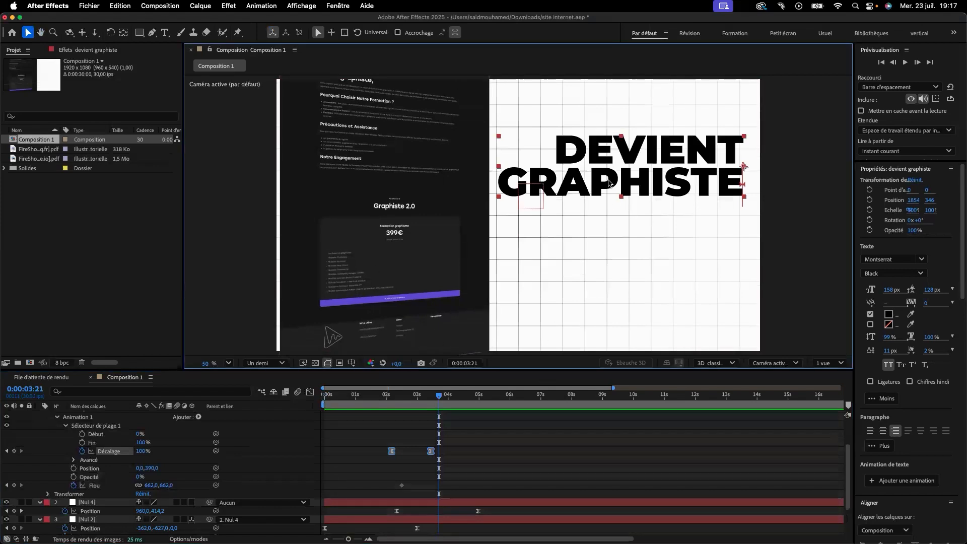
# Duplicate the "devient graphiste" text layer, move the copy below the original, and replace its text with "tout en 1".
pyautogui.scroll(3, 151, 449)
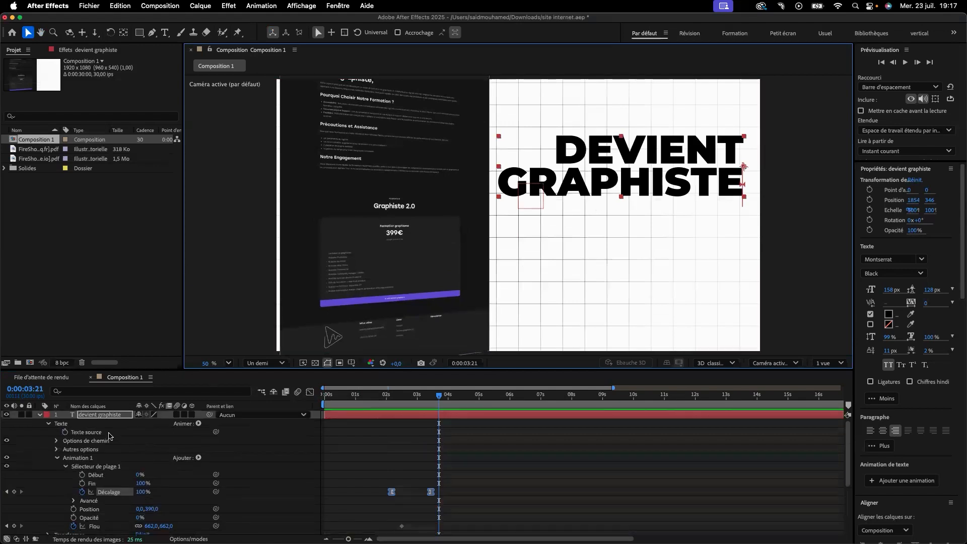
pyautogui.click(102, 417)
pyautogui.press('super+d')
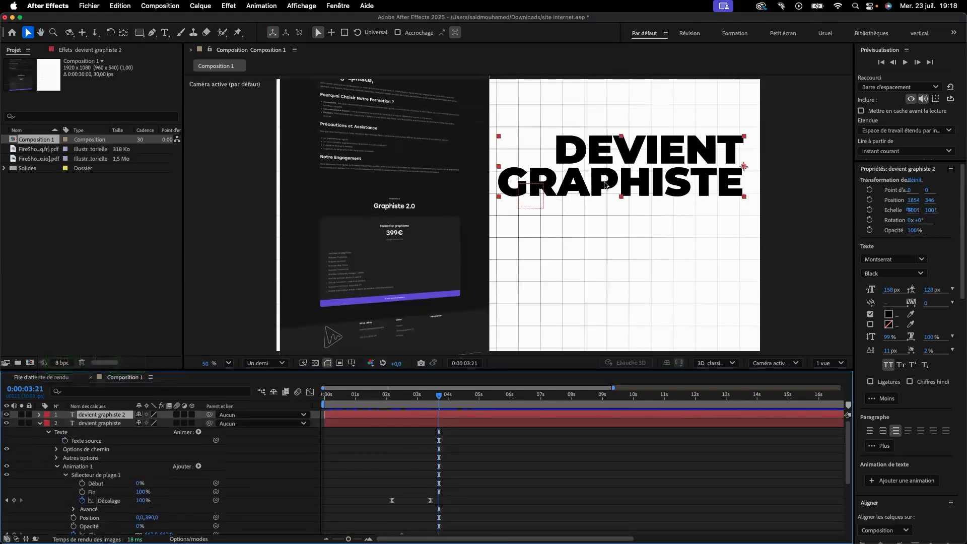
pyautogui.moveTo(606, 185); pyautogui.dragTo(607, 257)
pyautogui.doubleClick(606, 256)
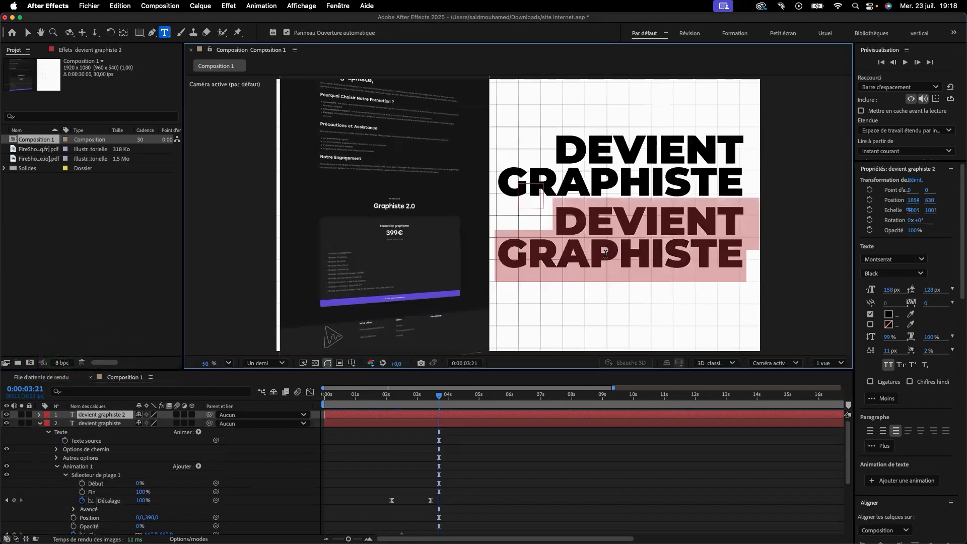
pyautogui.write('tout')
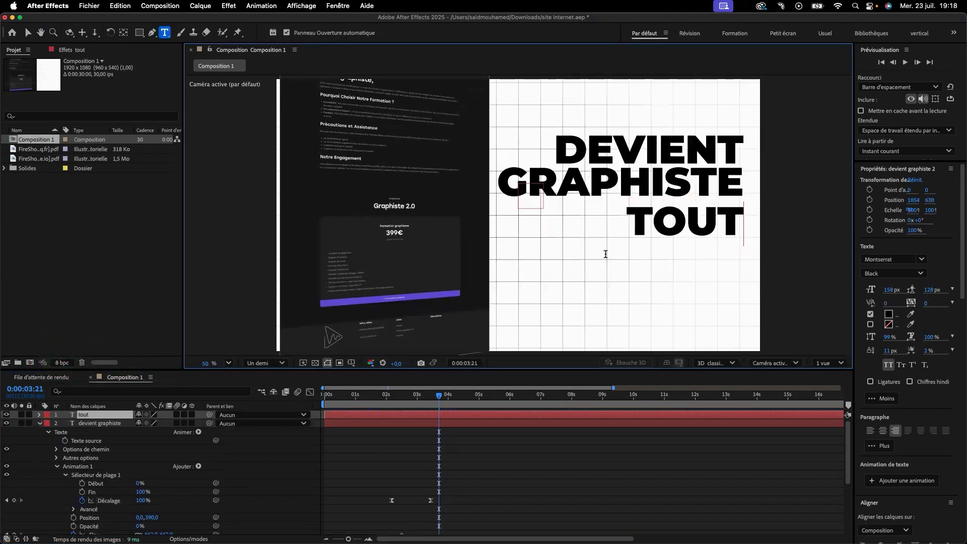
pyautogui.write(' en 1')
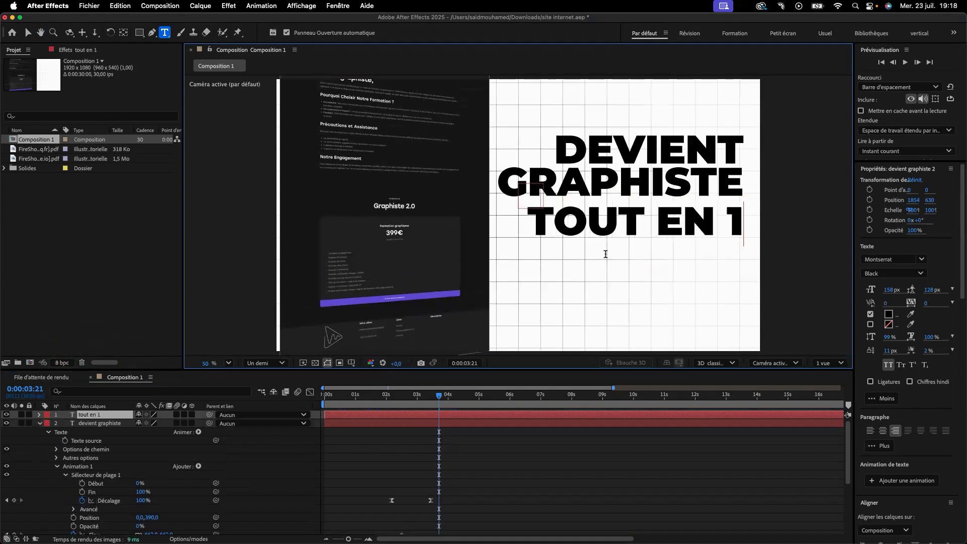
# Format "tout en 1" in Montserrat Italic at 64 px with all caps turned off.
pyautogui.tripleClick(611, 231)
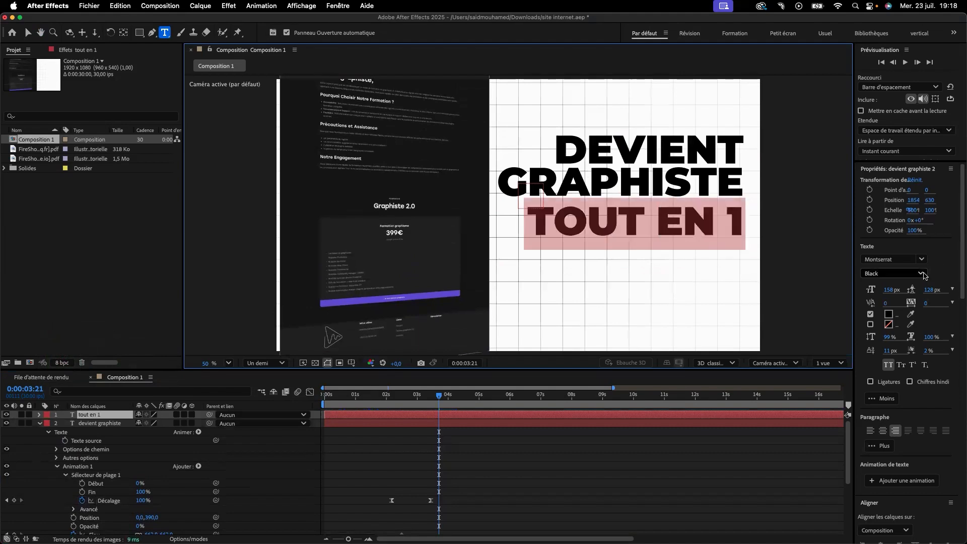
pyautogui.click(907, 273)
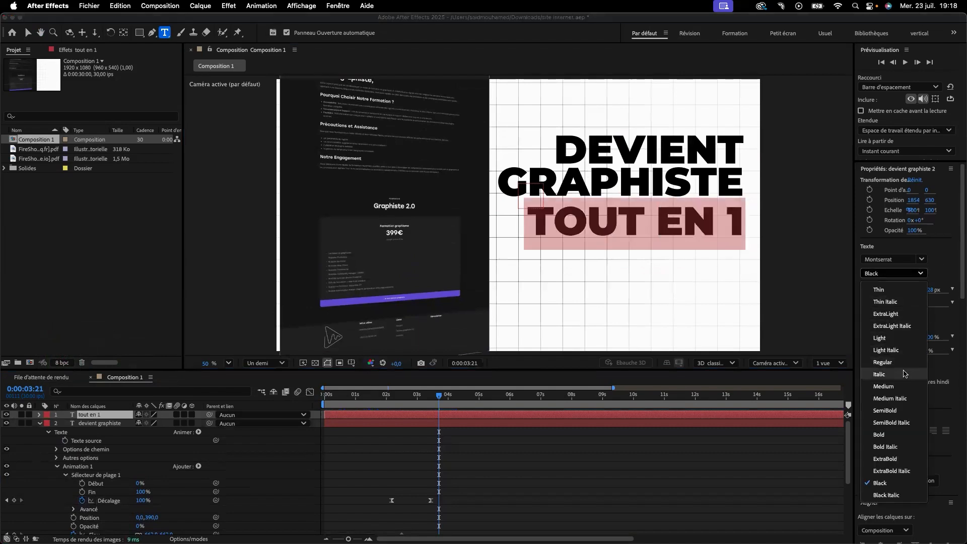
pyautogui.click(904, 374)
pyautogui.moveTo(906, 291); pyautogui.dragTo(832, 291)
pyautogui.click(889, 365)
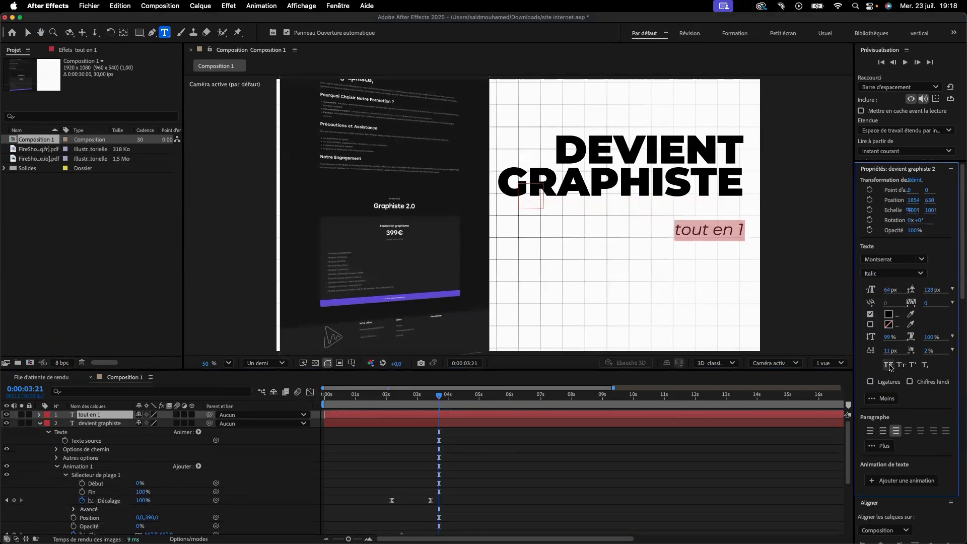
# Capitalise the subtitle as "Tout en 1" and place it just under GRAPHISTE at position 1844, 568.
pyautogui.click(27, 33)
pyautogui.click(687, 232)
pyautogui.doubleClick(687, 232)
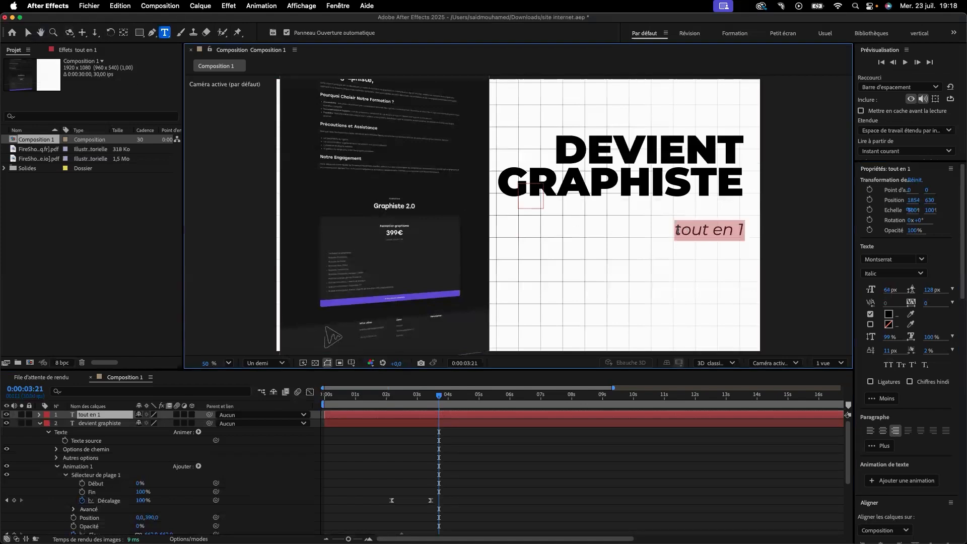
pyautogui.press('Delete')
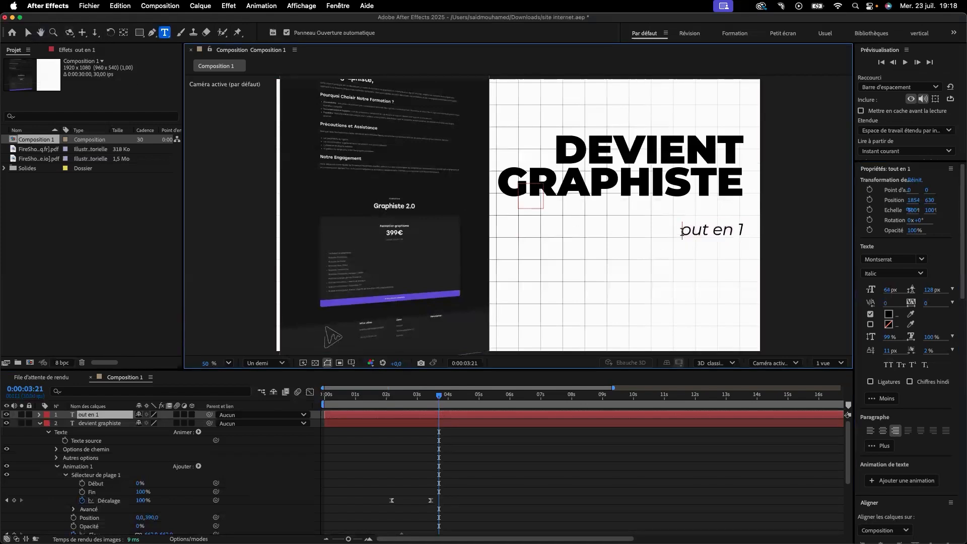
pyautogui.write('T')
pyautogui.click(27, 34)
pyautogui.moveTo(698, 229); pyautogui.dragTo(696, 216)
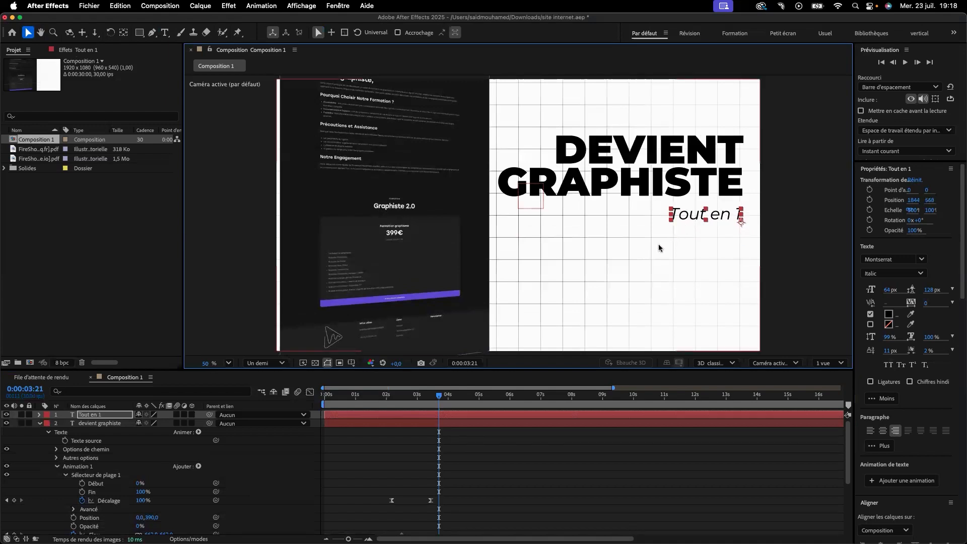
# Shift the "Tout en 1" layer to start at about 0.6 s, previewing its timing against the title from the beginning.
pyautogui.moveTo(439, 396); pyautogui.dragTo(301, 394)
pyautogui.press('space')
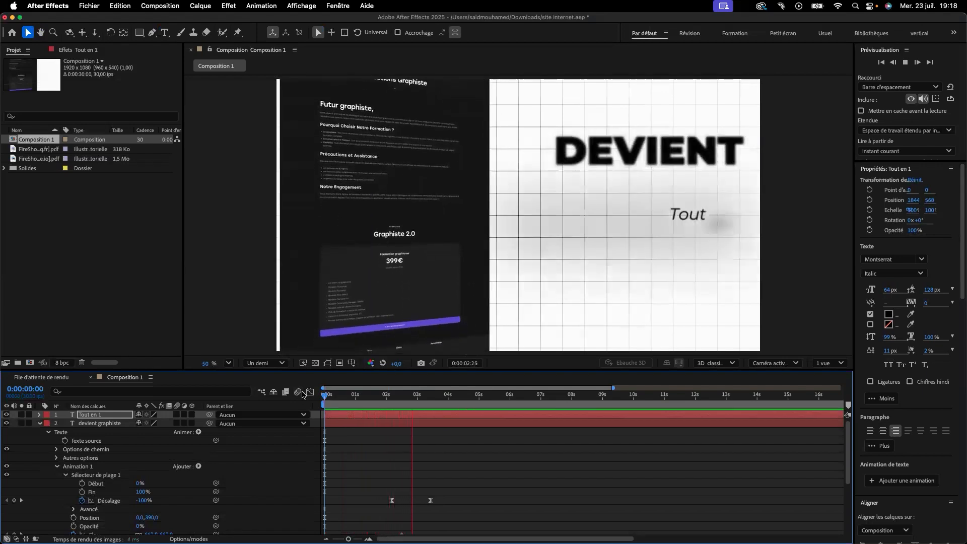
pyautogui.press('space')
pyautogui.moveTo(356, 418); pyautogui.dragTo(264, 404)
pyautogui.press('space')
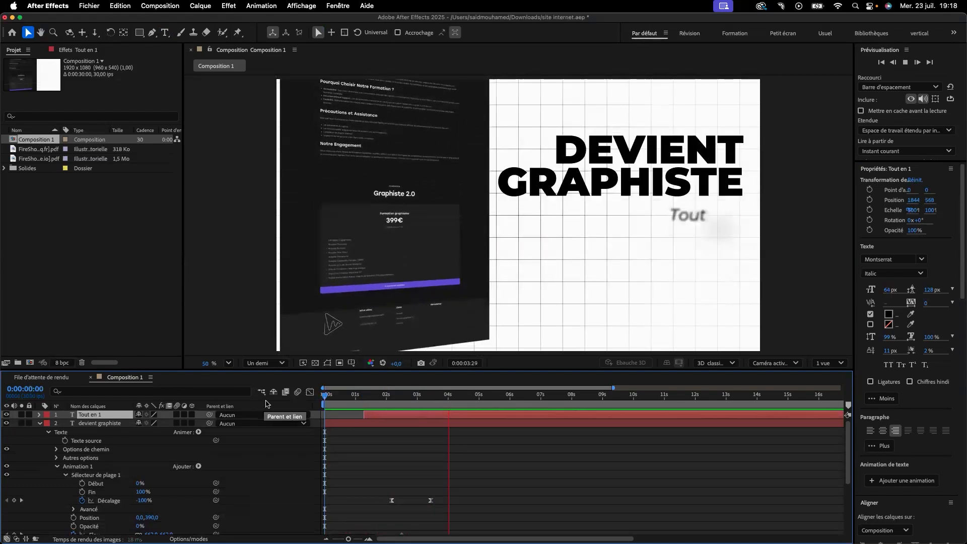
pyautogui.press('space')
pyautogui.moveTo(400, 417); pyautogui.dragTo(380, 417)
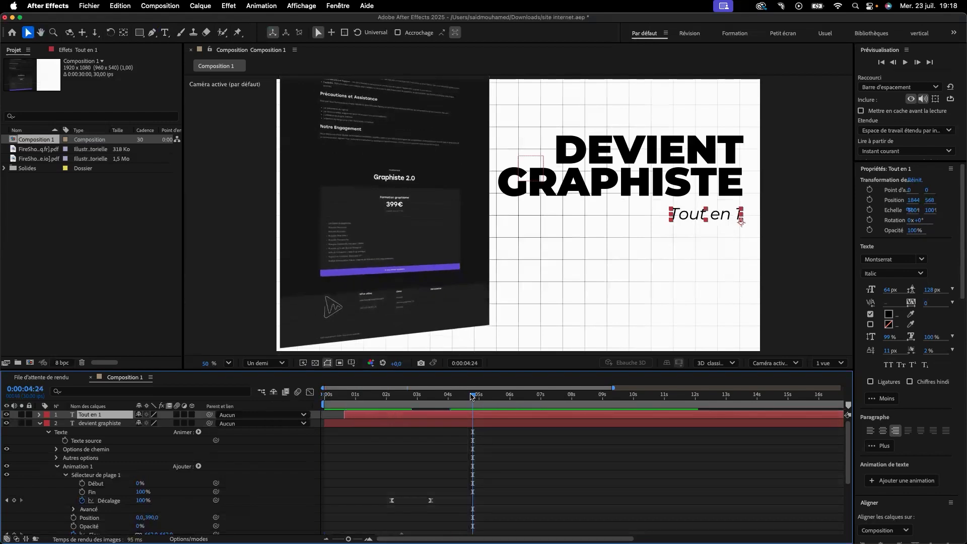
pyautogui.moveTo(466, 395); pyautogui.dragTo(318, 401)
pyautogui.press('space')
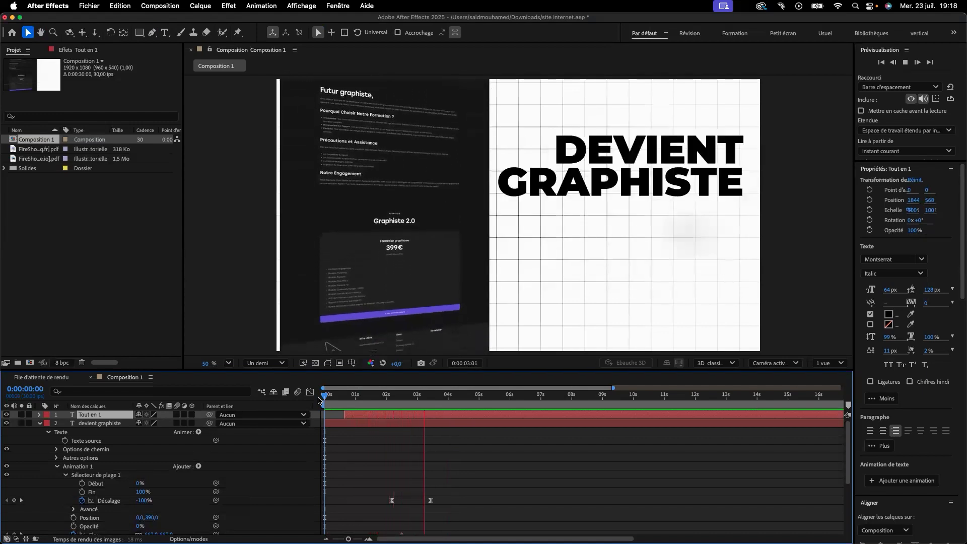
pyautogui.press('space')
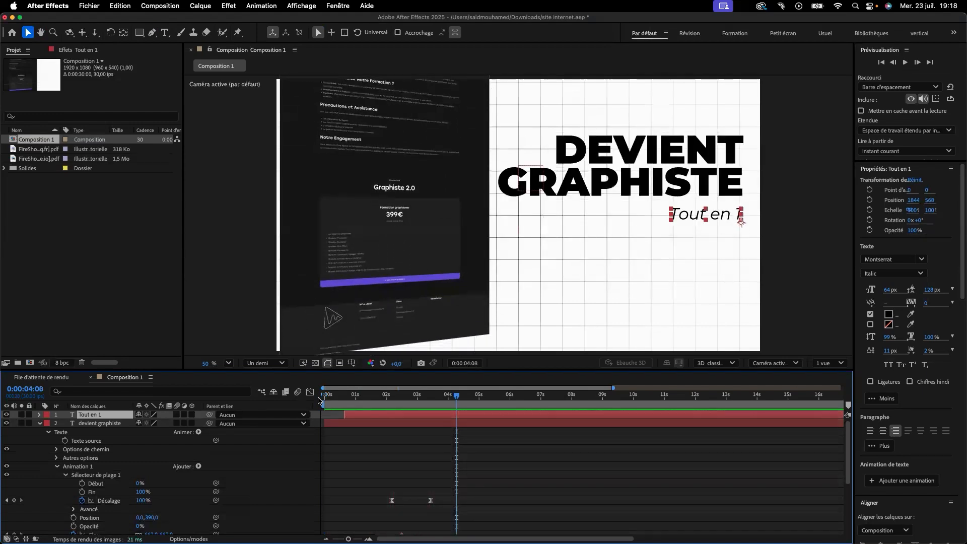
# Collapse the expanded properties of the text, null and bg layers in the timeline.
pyautogui.click(39, 414)
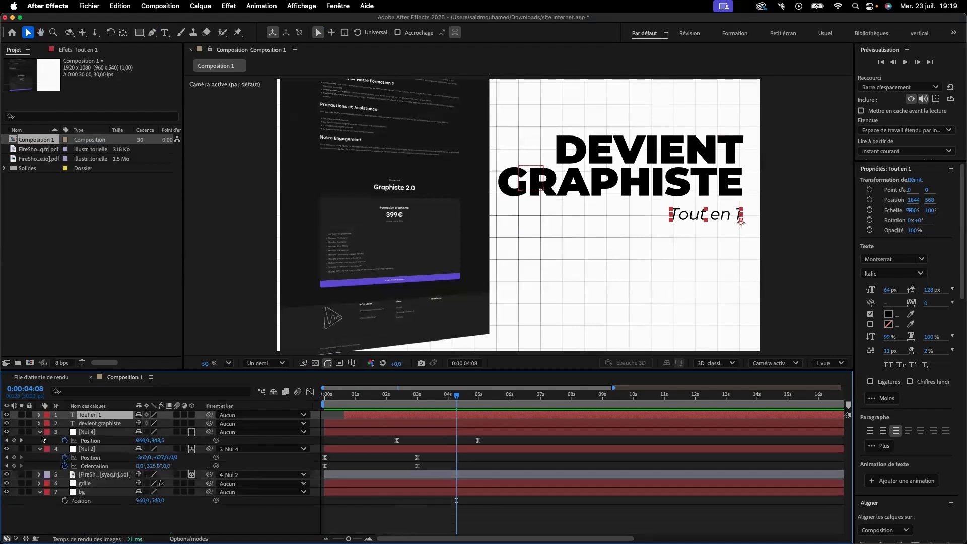
pyautogui.click(40, 432)
pyautogui.click(40, 441)
pyautogui.click(39, 467)
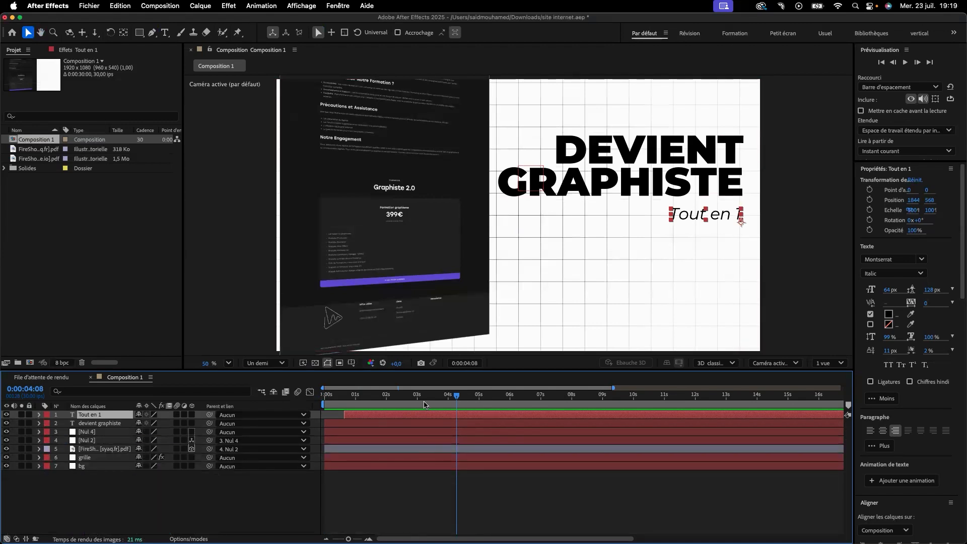
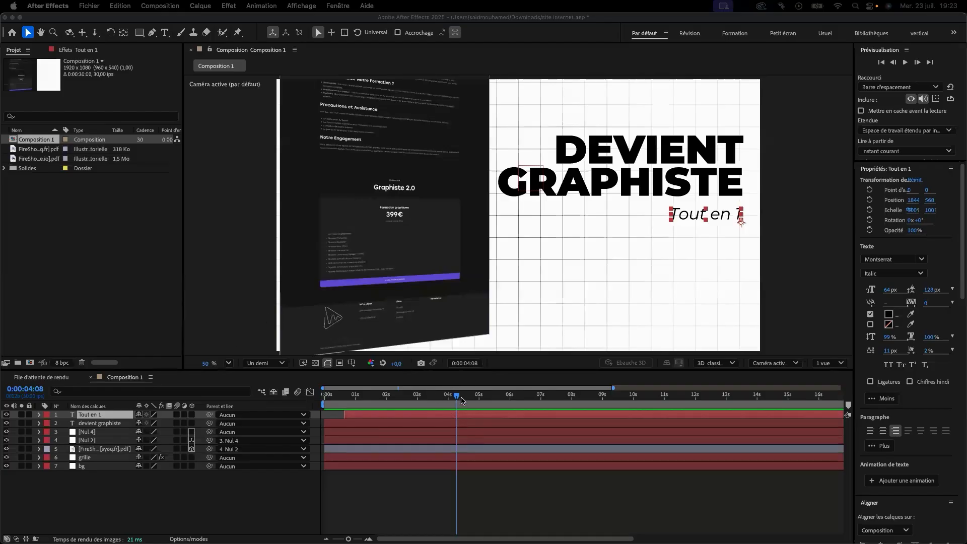
# Split all layers at 0:00:05:01 and delete the portions after the cut.
pyautogui.moveTo(457, 398); pyautogui.dragTo(480, 401)
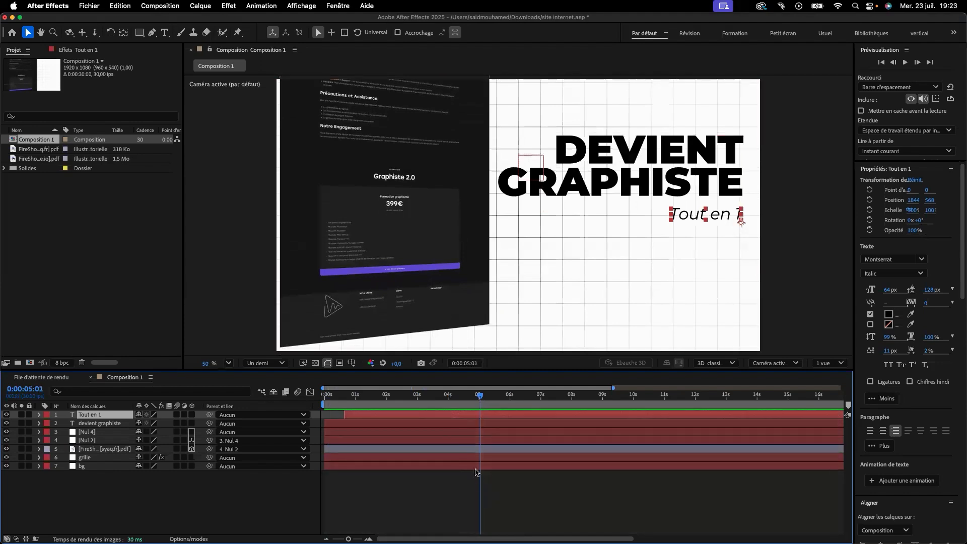
pyautogui.press('super+a')
pyautogui.press('super+shift+d')
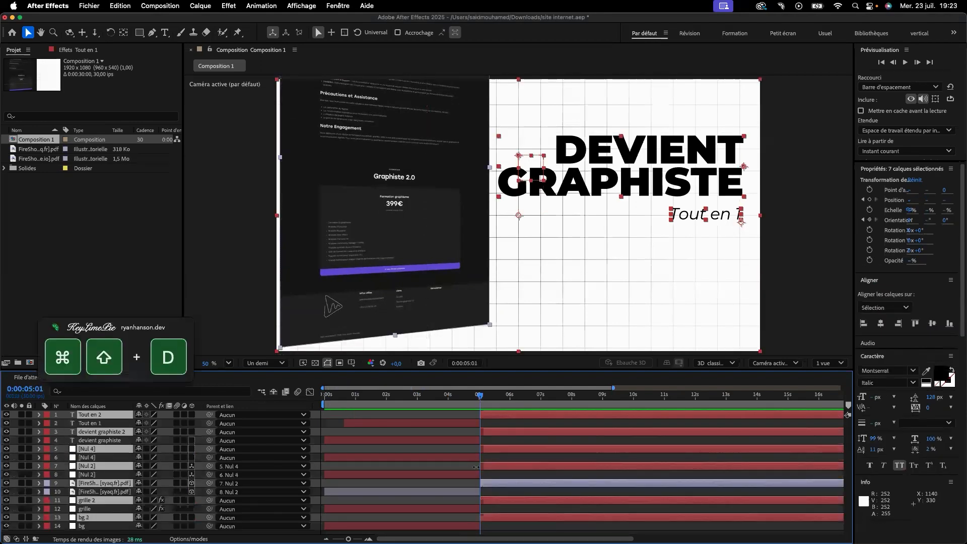
pyautogui.press('Delete')
# Enable motion blur on all layers and preview the animation from the start.
pyautogui.moveTo(177, 415); pyautogui.dragTo(177, 467)
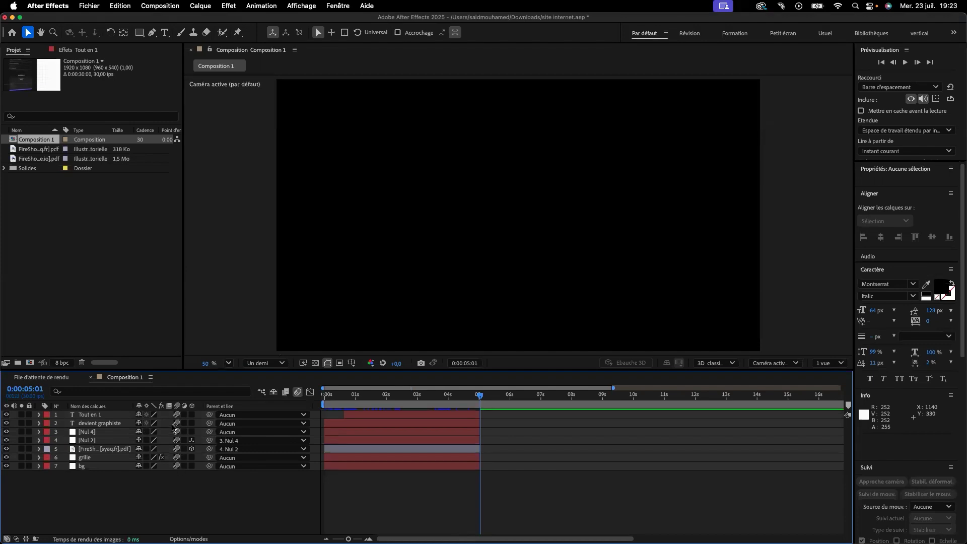
pyautogui.moveTo(480, 397); pyautogui.dragTo(316, 400)
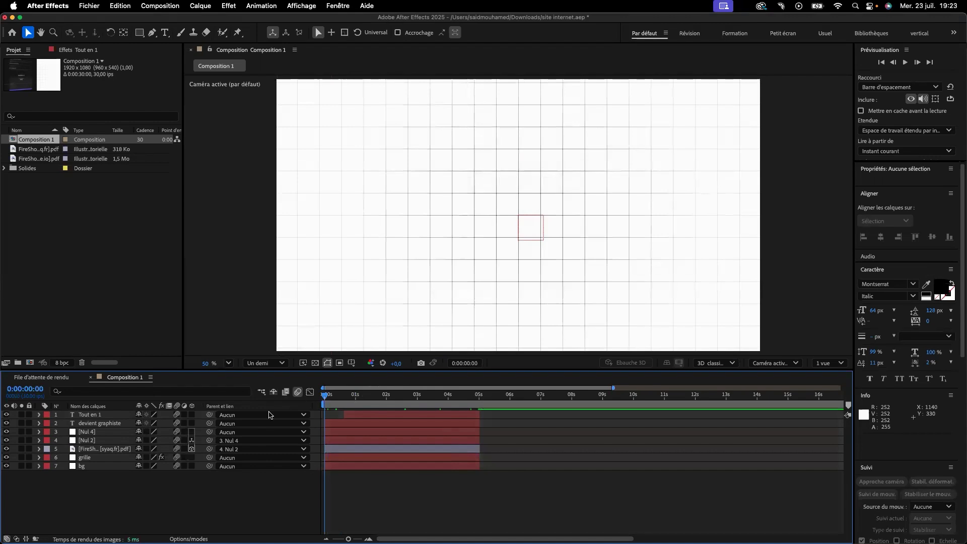
pyautogui.press('space')
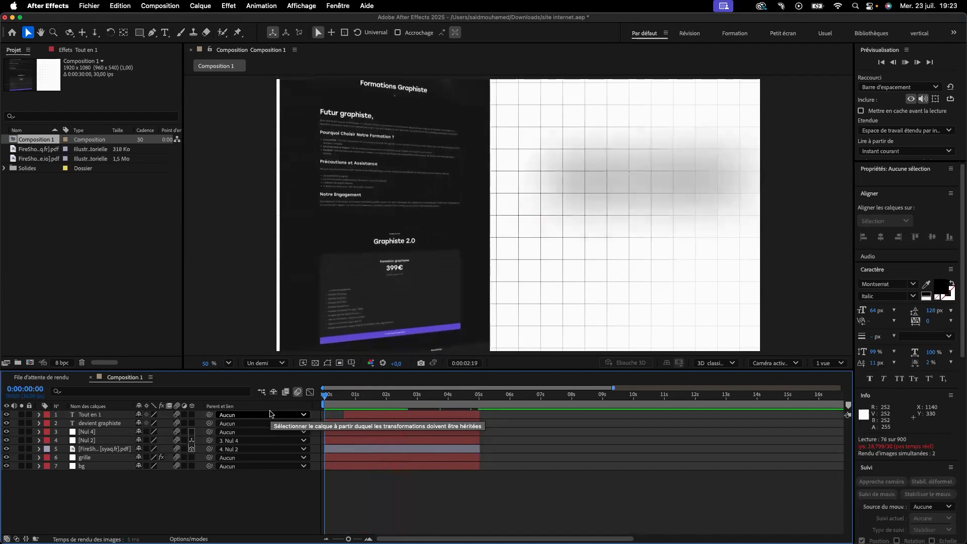
pyautogui.press('space')
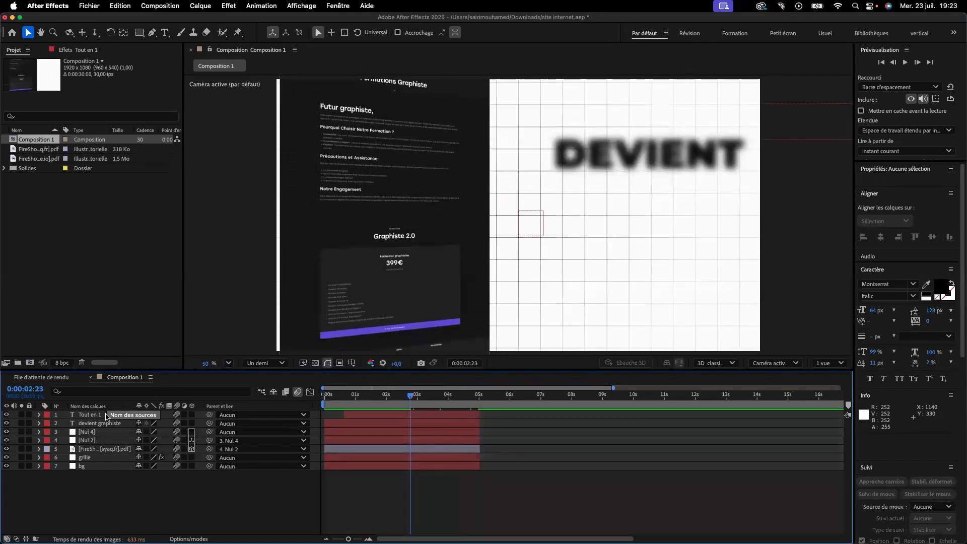
# Set the blur (Flou) in the "Tout en 1" layer's Animation 1 to 50.
pyautogui.click(39, 415)
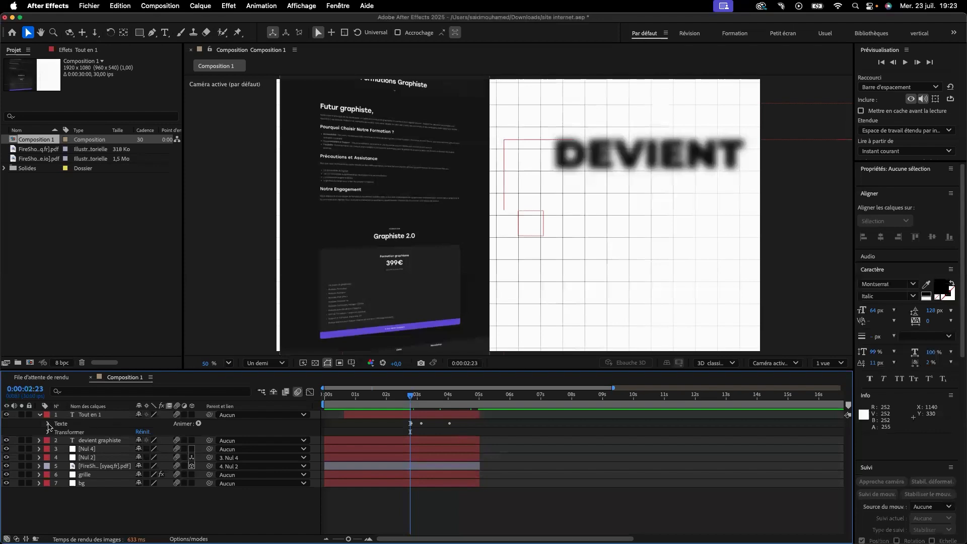
pyautogui.click(49, 424)
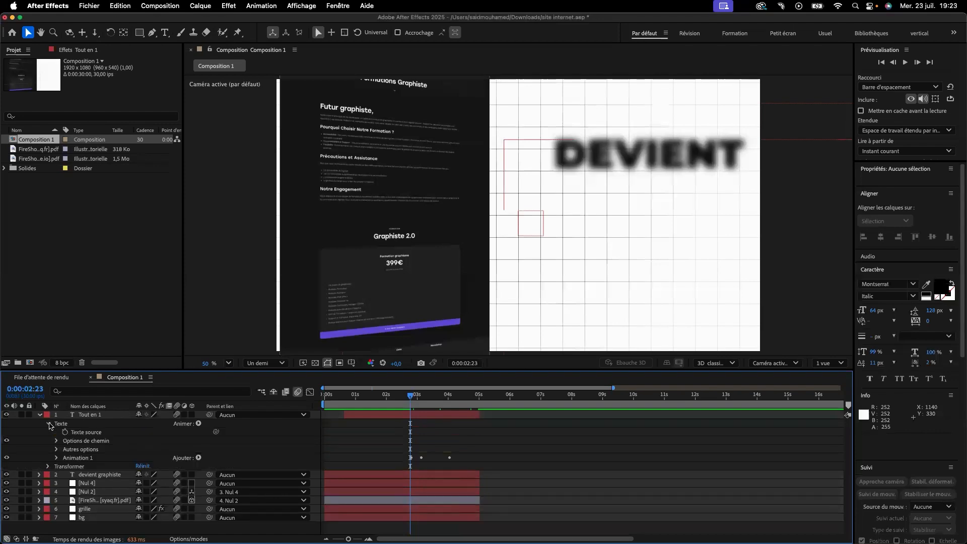
pyautogui.click(55, 457)
pyautogui.click(157, 492)
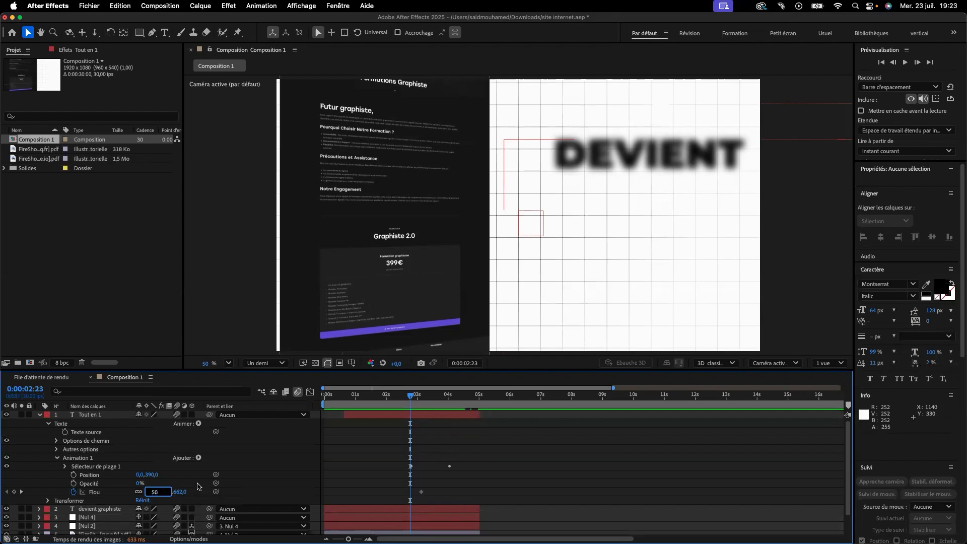
pyautogui.write('50')
pyautogui.press('Return')
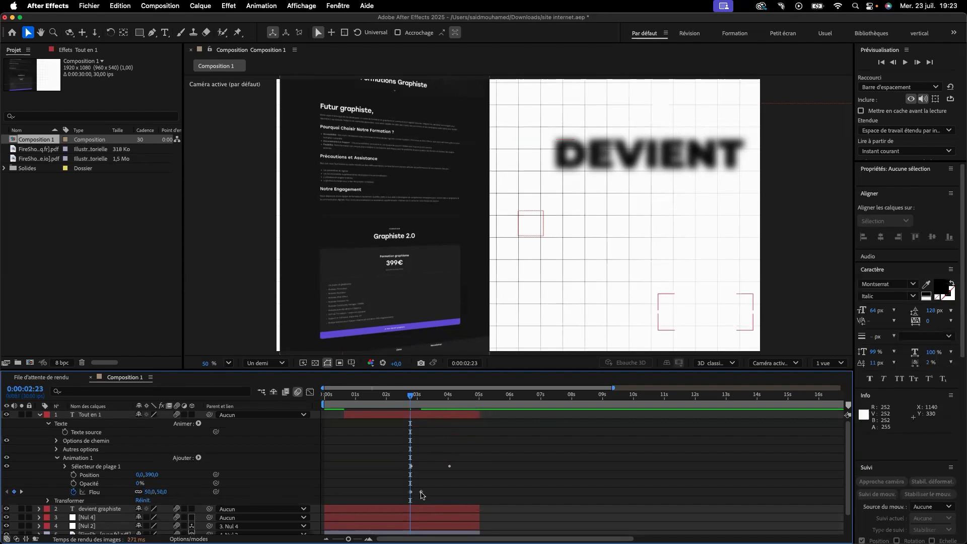
# Delete the blur (Flou) keyframes of the "Tout en 1" layer and preview the animation from the start.
pyautogui.click(421, 493)
pyautogui.moveTo(430, 496); pyautogui.dragTo(398, 492)
pyautogui.press('Delete')
pyautogui.moveTo(409, 397); pyautogui.dragTo(286, 401)
pyautogui.press('space')
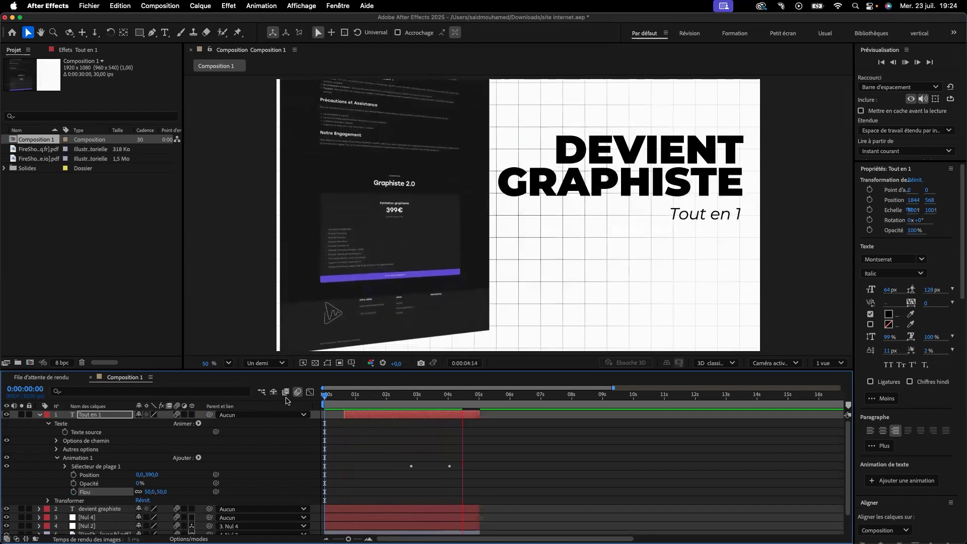
pyautogui.press('space')
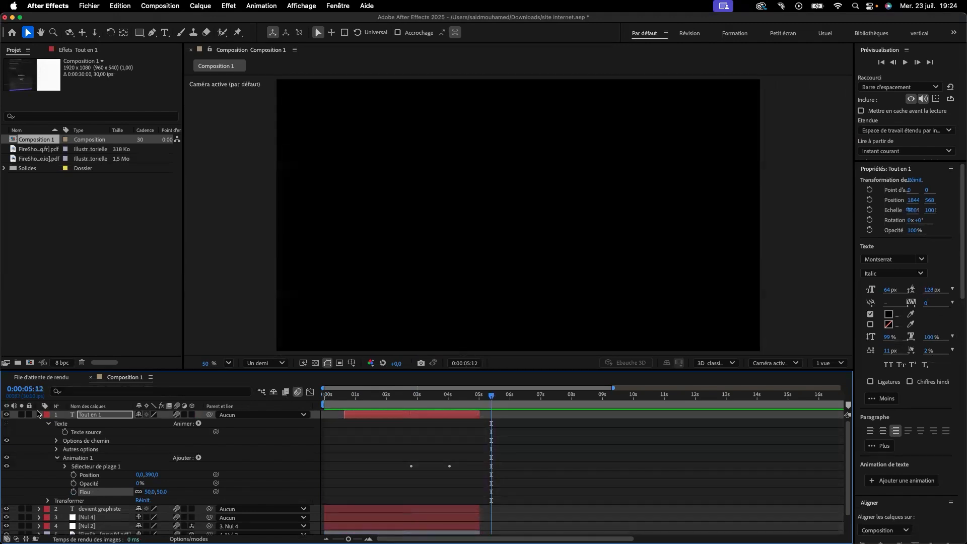
# Collapse the "Tout en 1" layer and copy the grille and bg layers.
pyautogui.click(38, 415)
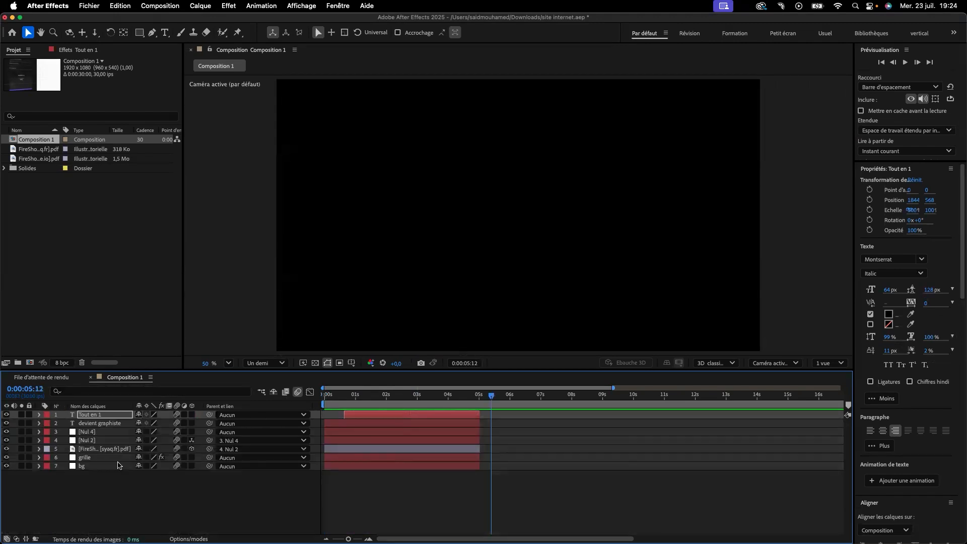
pyautogui.click(115, 466)
pyautogui.keyDown('shift'); pyautogui.click(112, 458); pyautogui.keyUp('shift')
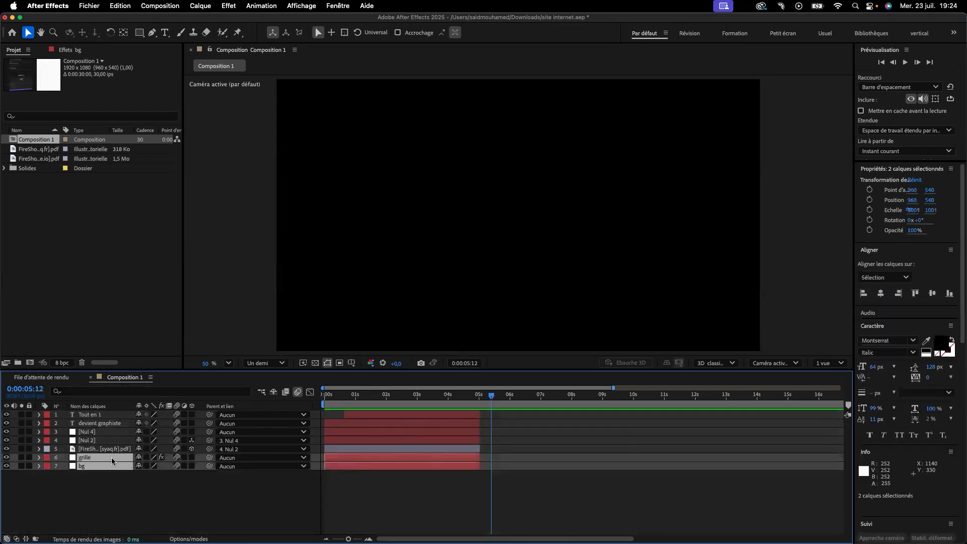
pyautogui.press('super+c')
# Precompose all seven layers of Composition 1 into a new composition named "scene 1", transferring all attributes.
pyautogui.moveTo(116, 480); pyautogui.dragTo(90, 414)
pyautogui.rightClick(90, 414)
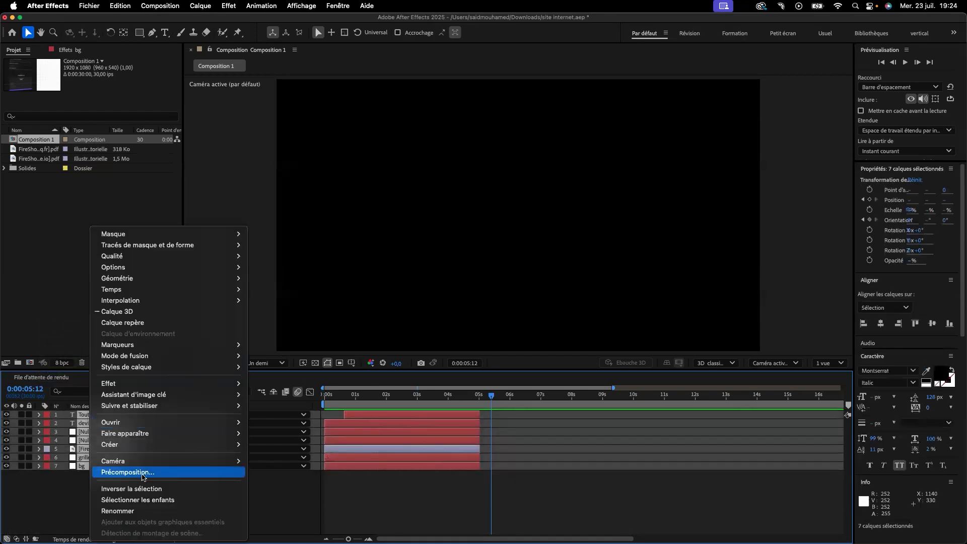
pyautogui.click(143, 475)
pyautogui.write('scene 1')
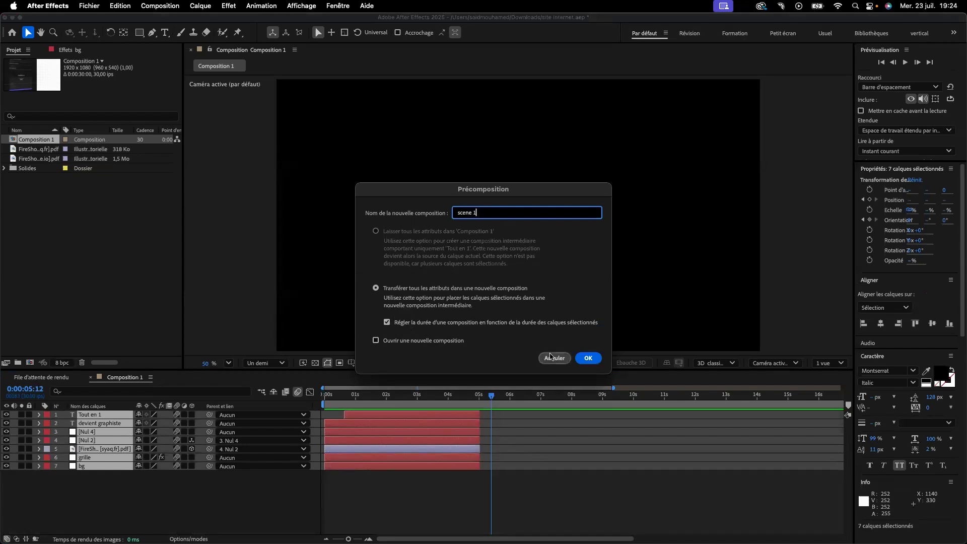
pyautogui.click(588, 358)
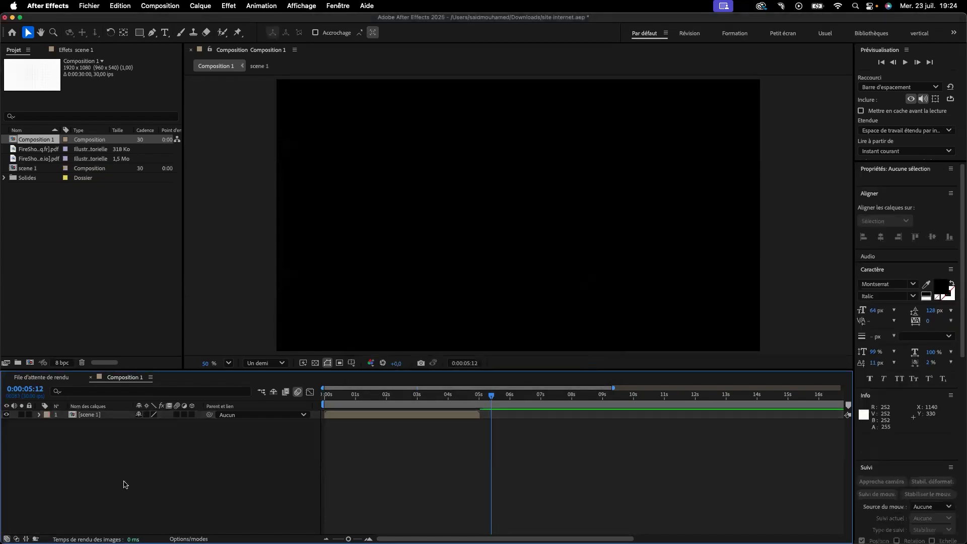
# Paste the bg and grille layers above the hidden scene 1 layer and place bg below grille.
pyautogui.press('super+v')
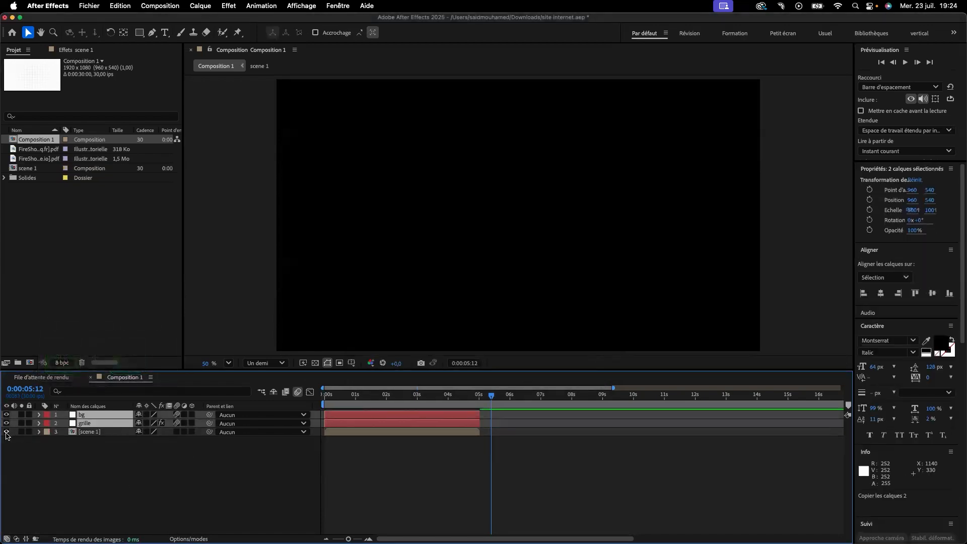
pyautogui.moveTo(492, 398); pyautogui.dragTo(428, 398)
pyautogui.click(123, 449)
pyautogui.moveTo(98, 415); pyautogui.dragTo(94, 427)
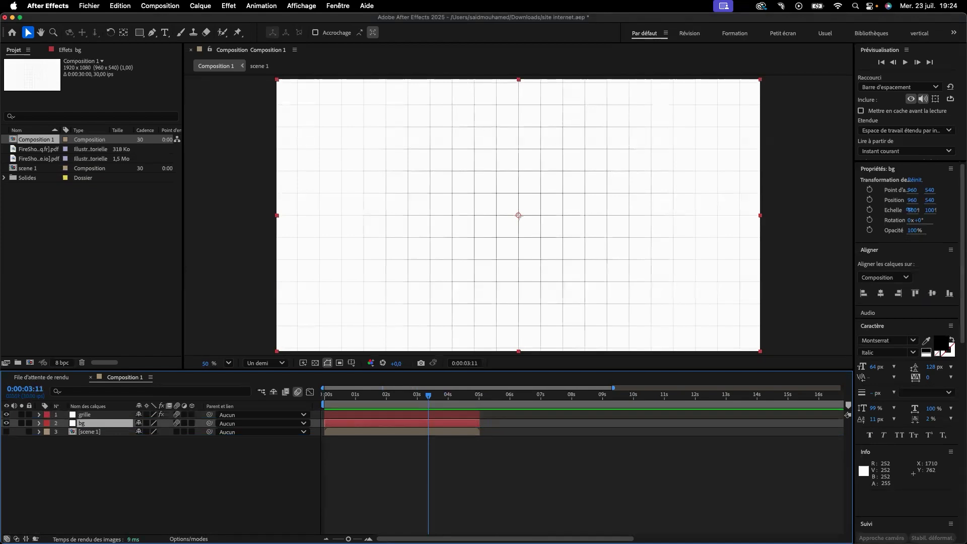
# Import the Pexels laptop photo as the top layer of Composition 1 and scale it to 32%.
pyautogui.moveTo(714, 152); pyautogui.dragTo(573, 149)
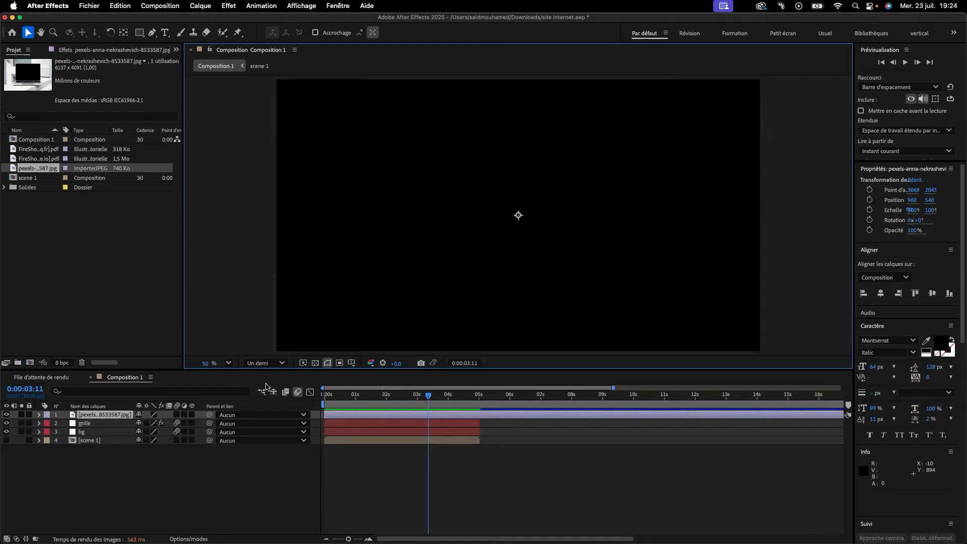
pyautogui.press('s')
pyautogui.moveTo(152, 428); pyautogui.dragTo(116, 423)
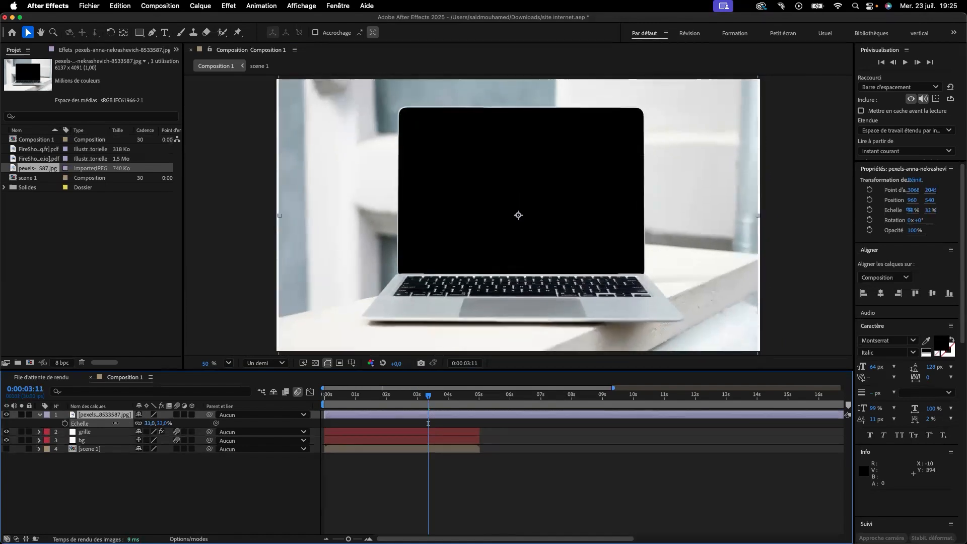
pyautogui.click(149, 423)
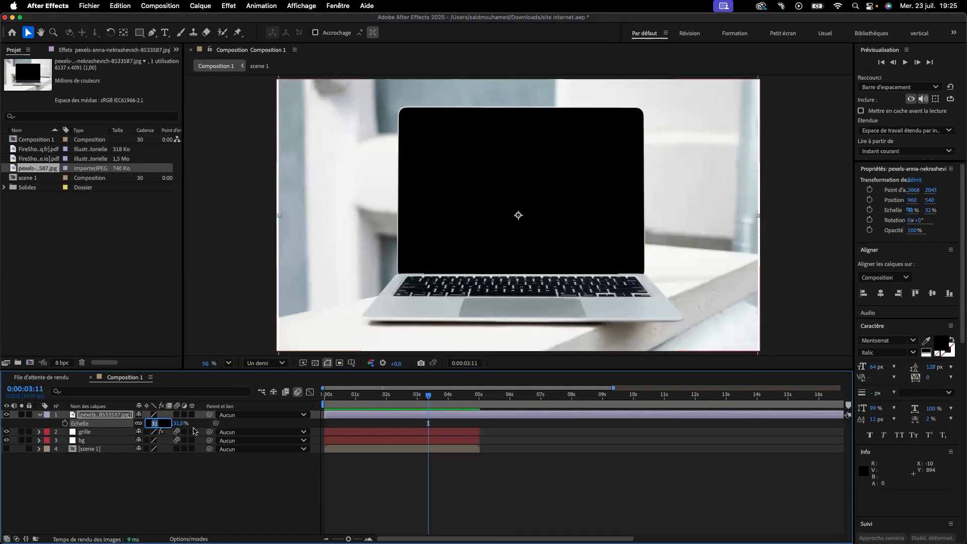
pyautogui.press('Up')
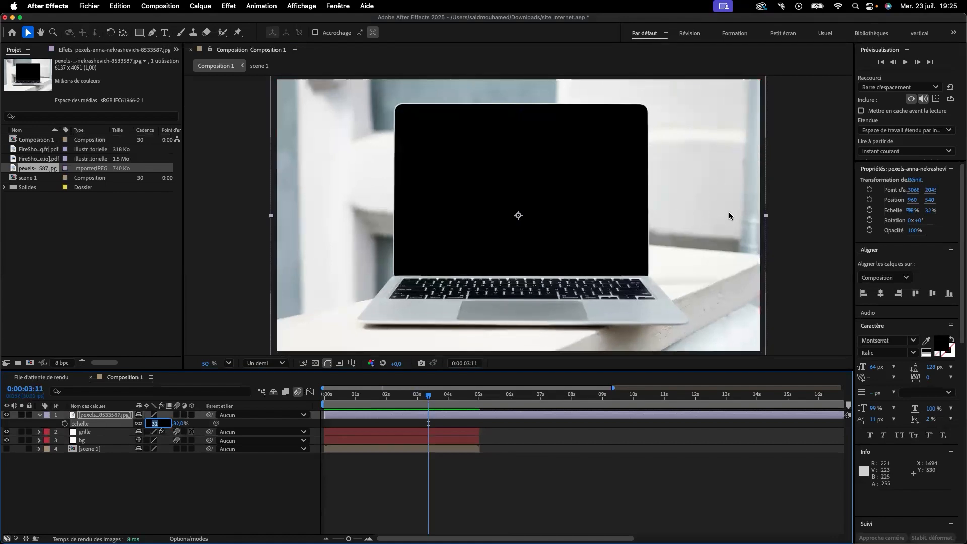
pyautogui.click(814, 212)
pyautogui.scroll(3, 664, 198)
pyautogui.scroll(-6, 664, 198)
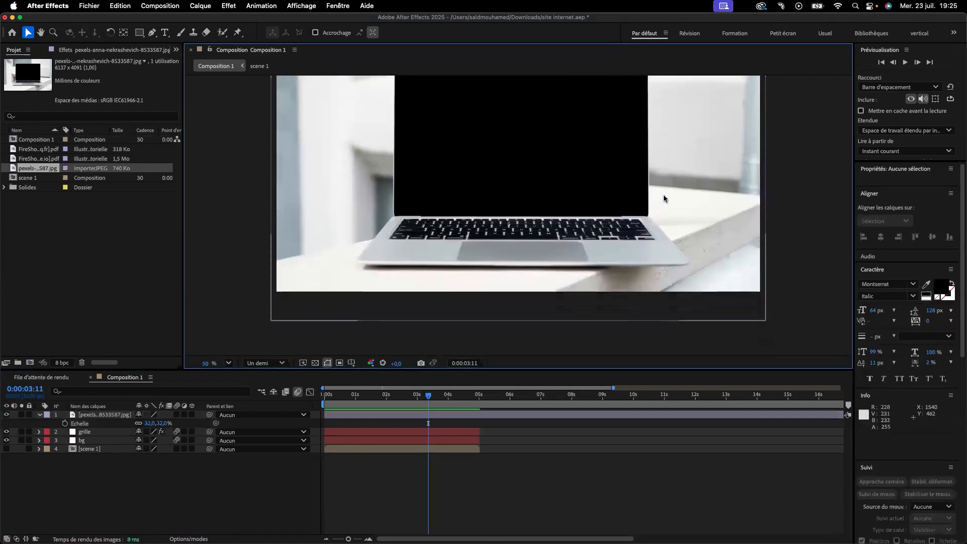
pyautogui.scroll(3, 745, 329)
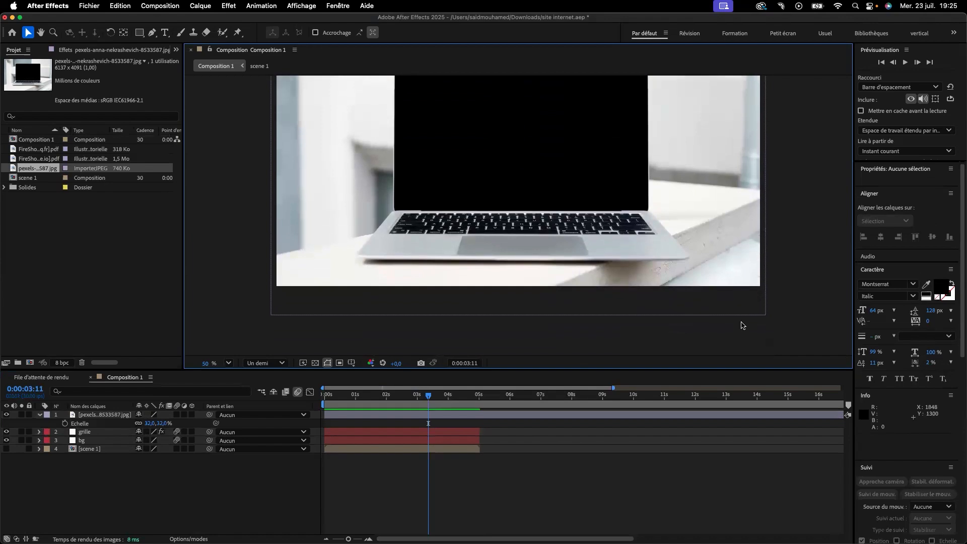
# Add the Order form website capture PDF above the laptop photo, make it a 3D layer and scale it to 62%.
pyautogui.click(28, 160)
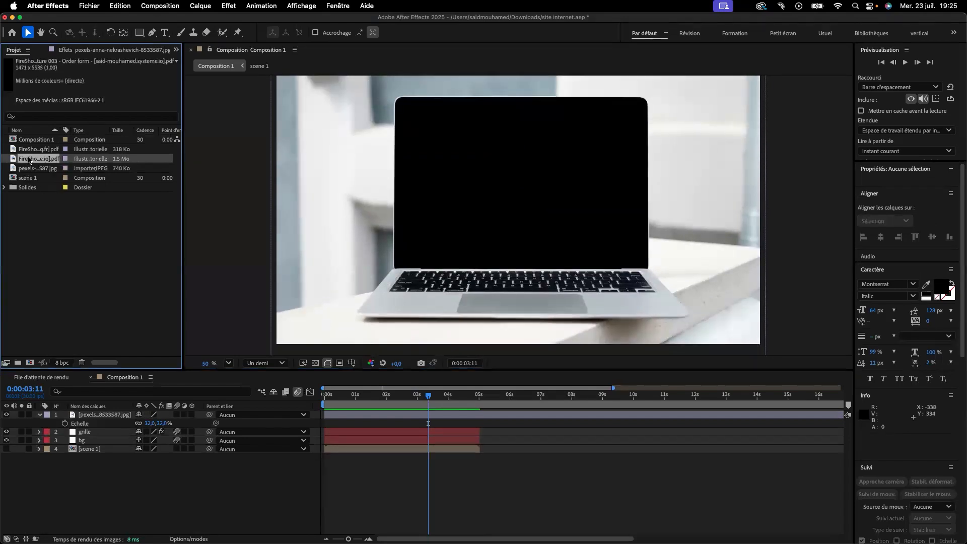
pyautogui.moveTo(29, 159); pyautogui.dragTo(87, 414)
pyautogui.moveTo(87, 414); pyautogui.dragTo(87, 413)
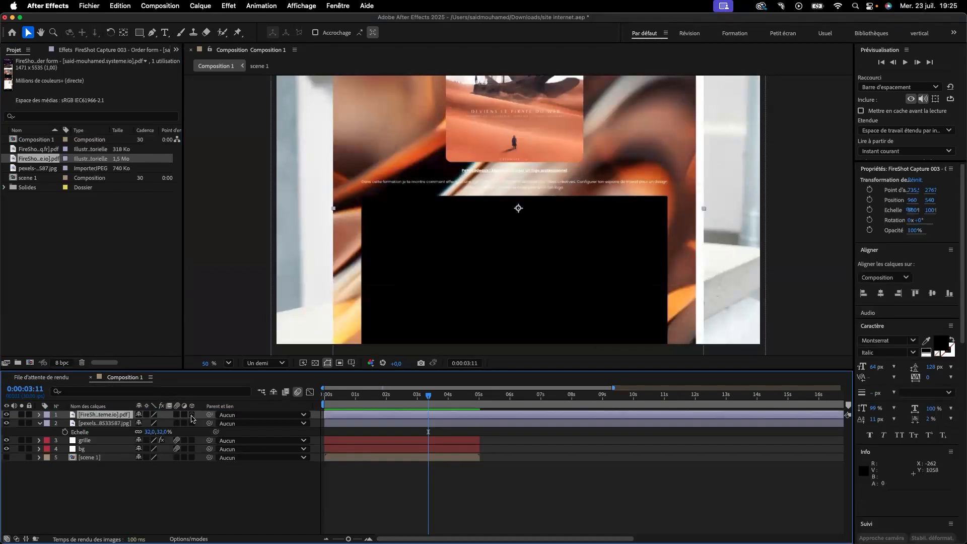
pyautogui.click(191, 414)
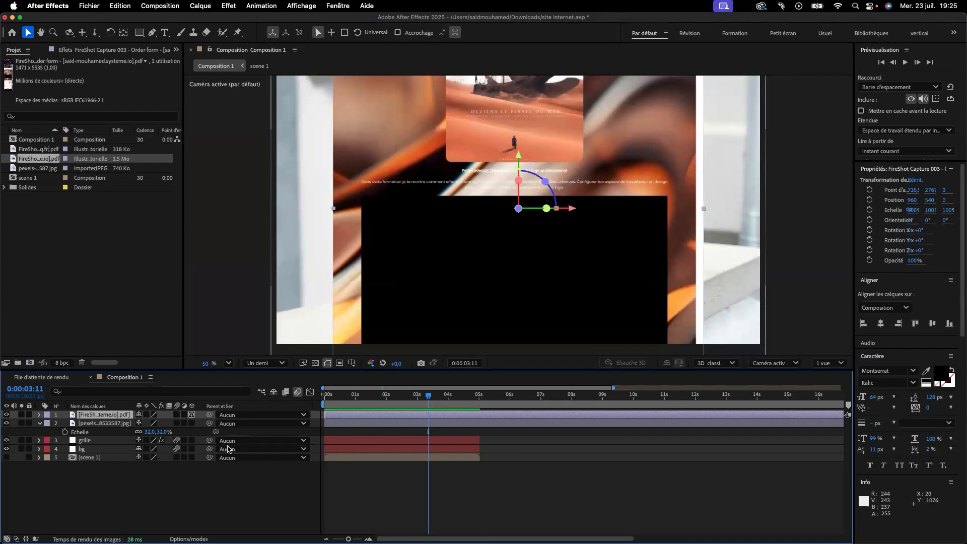
pyautogui.press('s')
pyautogui.moveTo(153, 423); pyautogui.dragTo(133, 425)
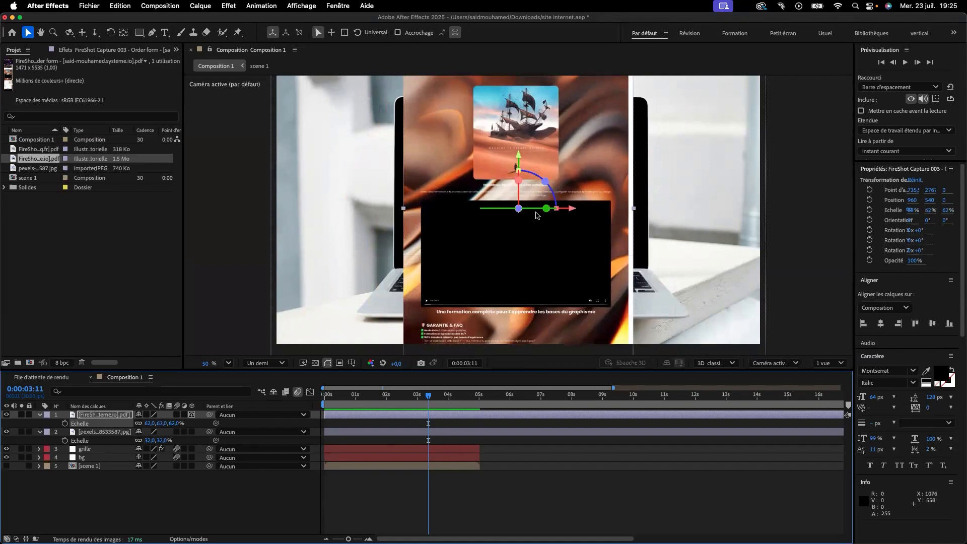
# Rotate the website capture to a Y orientation of 4.8° and fit it over the laptop at 67.3% scale and X position 972.
pyautogui.moveTo(546, 208); pyautogui.dragTo(540, 208)
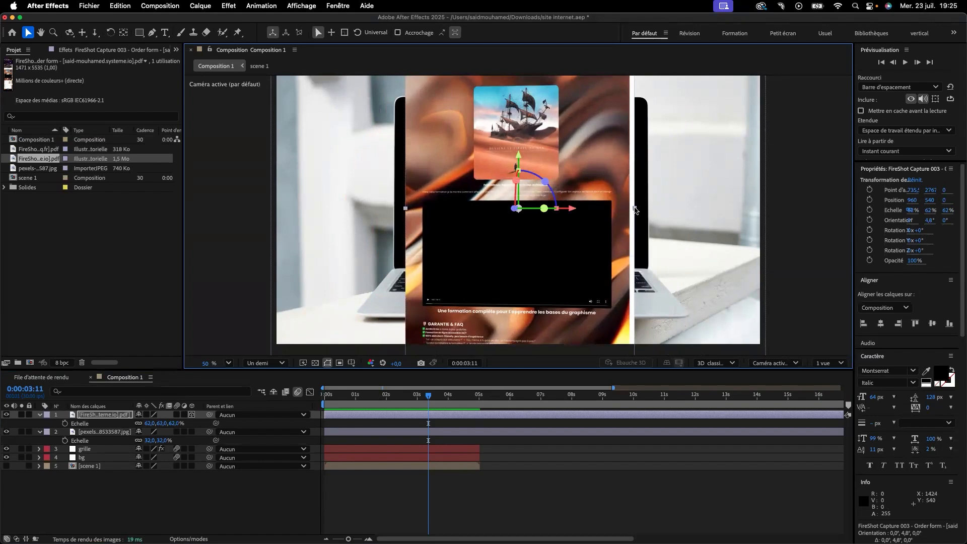
pyautogui.moveTo(636, 210); pyautogui.dragTo(646, 212)
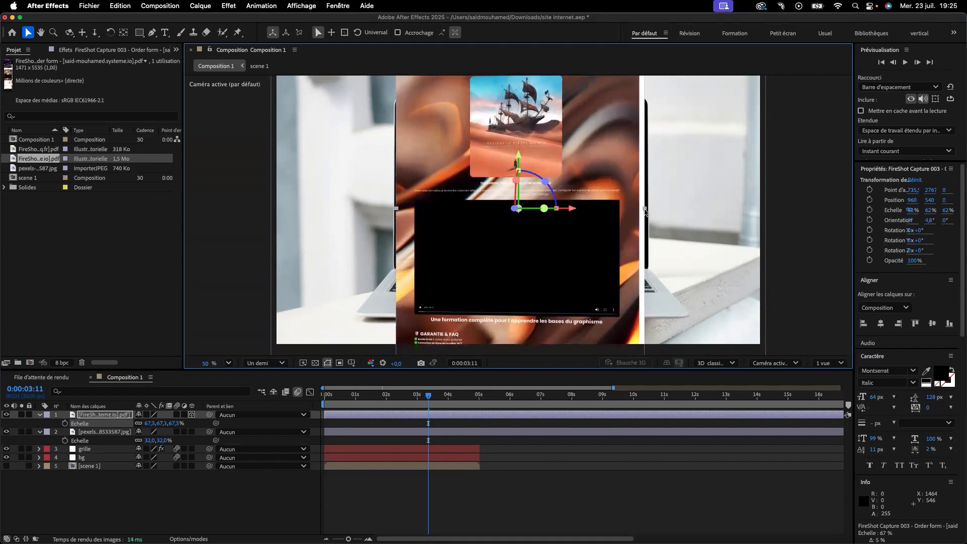
pyautogui.press('Right')
pyautogui.press('Right')
pyautogui.press('Right')
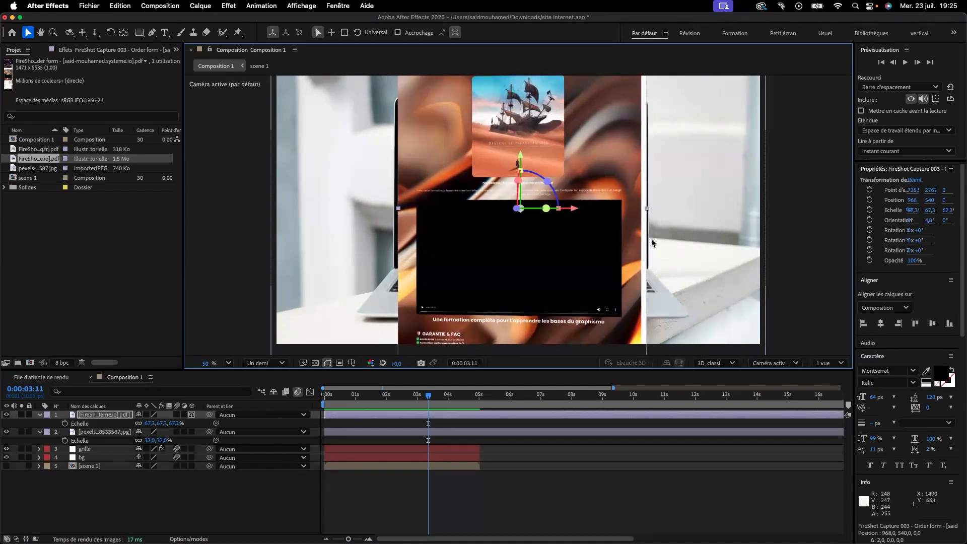
pyautogui.press('Right')
pyautogui.press('Right')
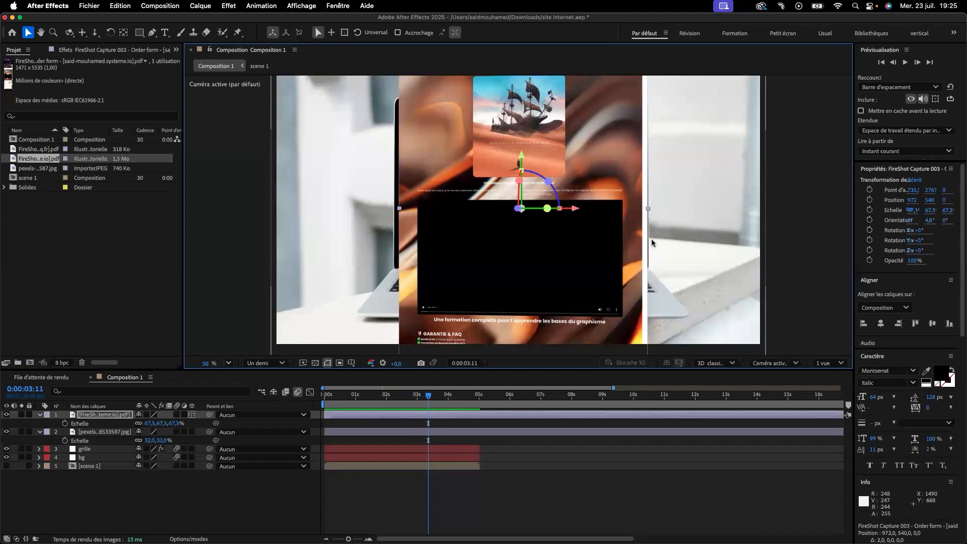
# Enlarge the website capture to 68.4% and nudge it left to X position 966.
pyautogui.moveTo(399, 210); pyautogui.dragTo(397, 211)
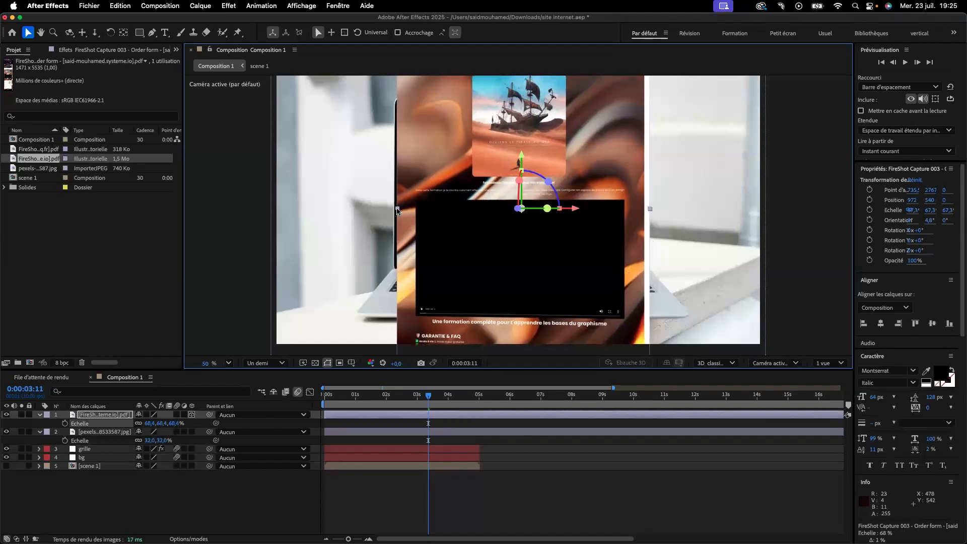
pyautogui.press('Left')
pyautogui.press('Left')
pyautogui.press('Left')
pyautogui.press('Left')
pyautogui.press('Left')
pyautogui.press('Left')
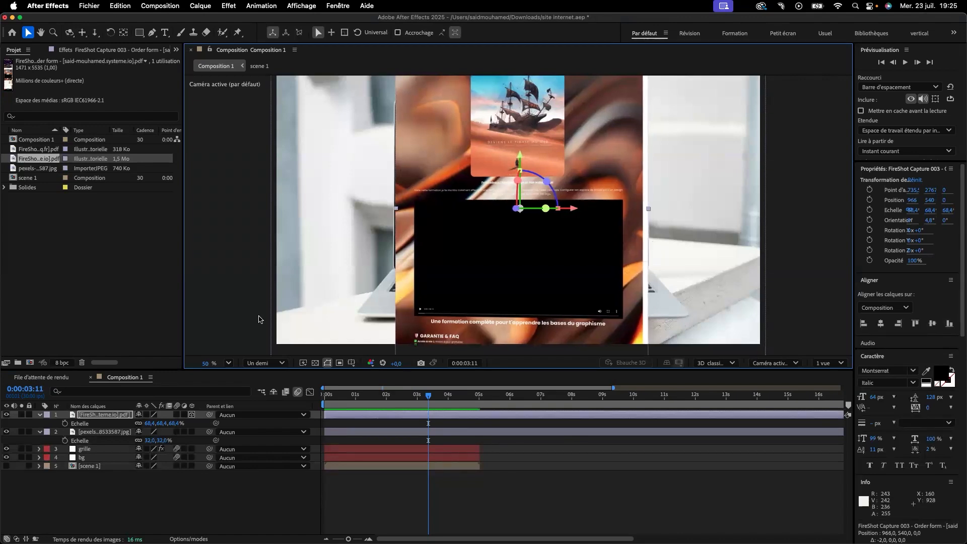
# Move the website capture down until its page header meets the laptop screen's upper edge, and set its Z orientation to about 0.6°.
pyautogui.moveTo(520, 161); pyautogui.dragTo(514, 542)
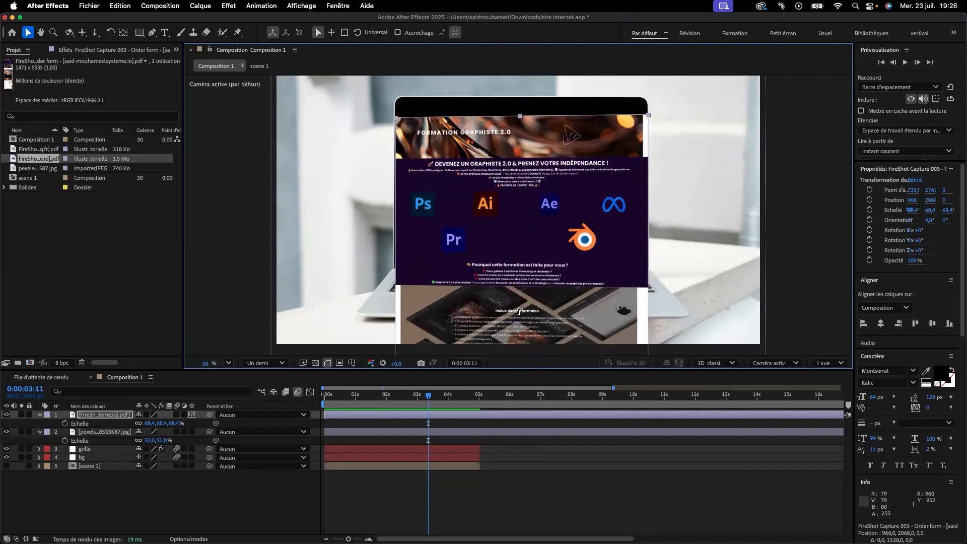
pyautogui.scroll(-4, 519, 311)
pyautogui.scroll(-4, 519, 316)
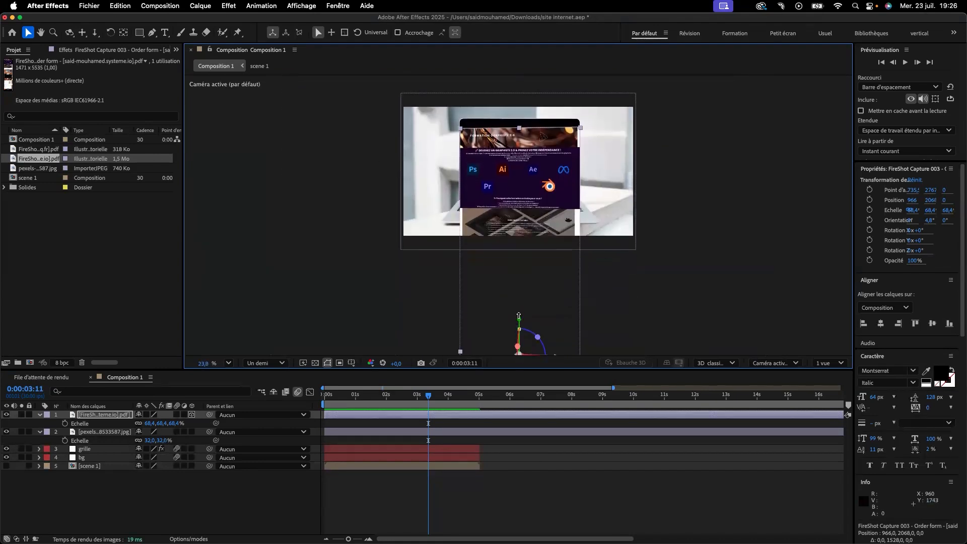
pyautogui.moveTo(520, 322); pyautogui.dragTo(554, 354)
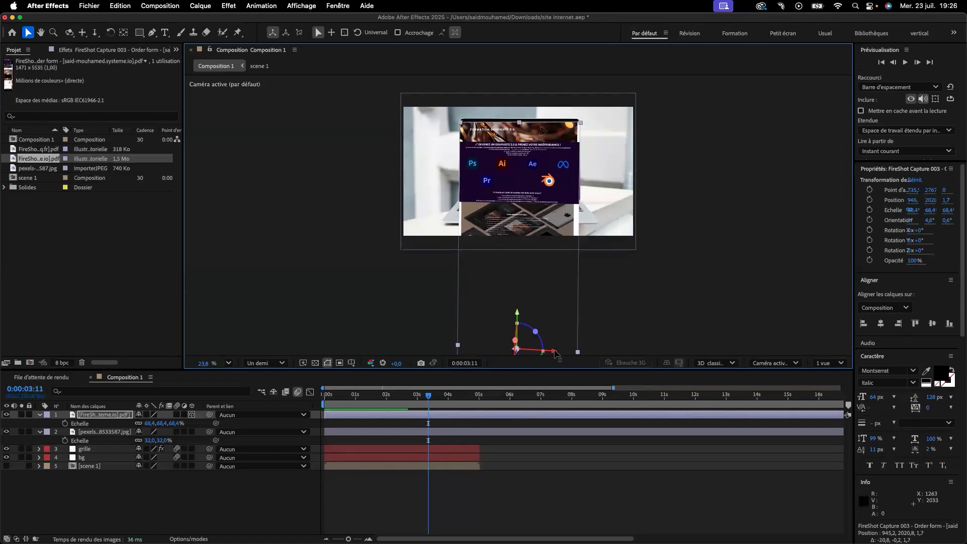
pyautogui.moveTo(518, 312); pyautogui.dragTo(535, 329)
# Hide the website capture layer to expose the laptop's black screen and fit the composition view up to 100%.
pyautogui.click(96, 433)
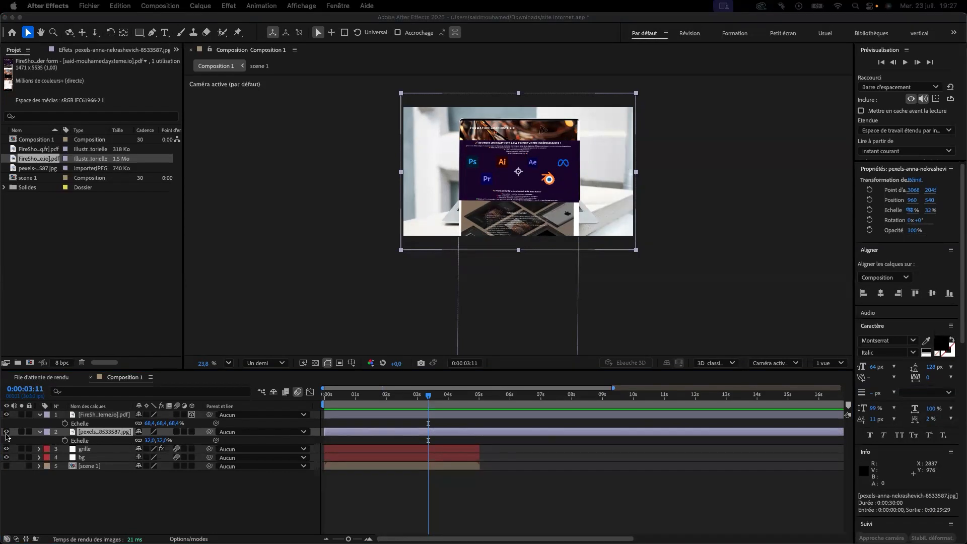
pyautogui.click(8, 415)
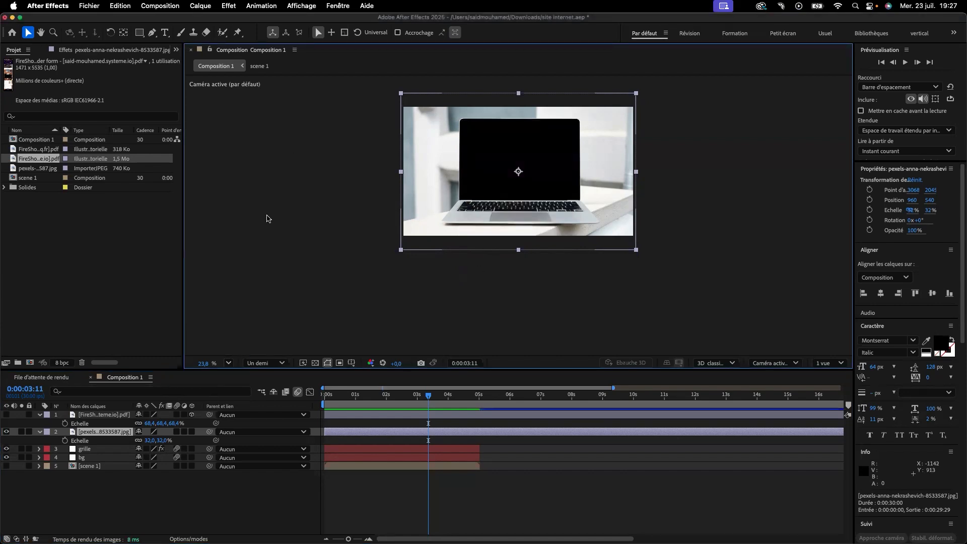
pyautogui.click(229, 363)
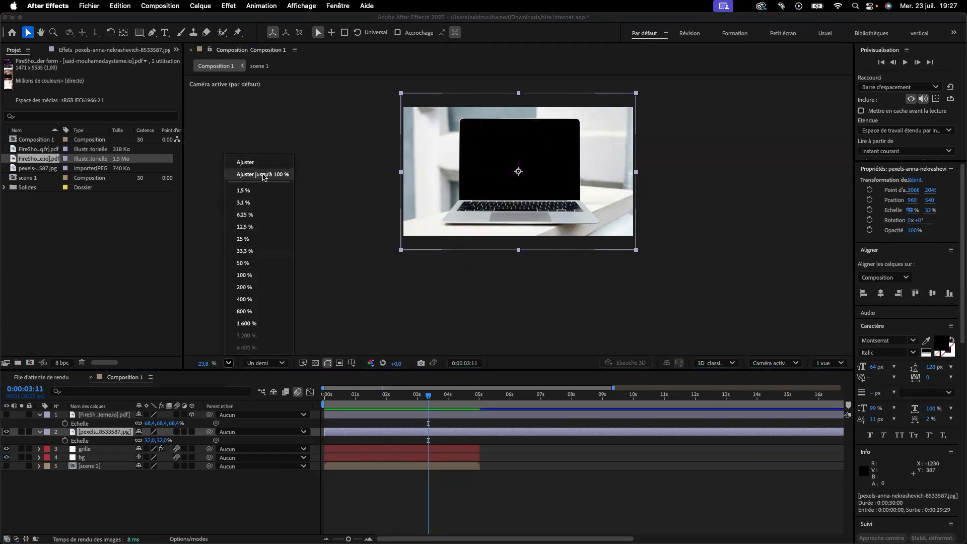
pyautogui.click(261, 174)
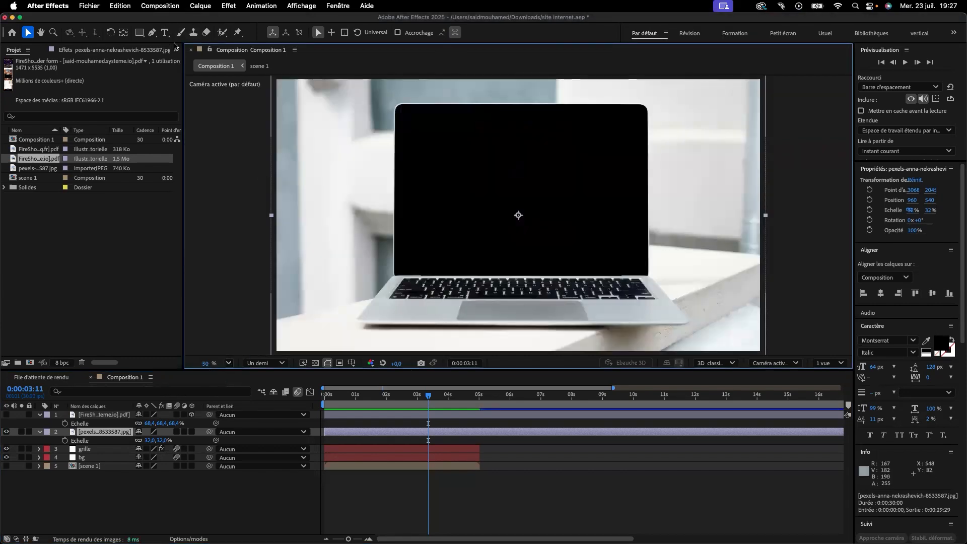
# Create a white solid named "masque" at the top of Composition 1 and hide it.
pyautogui.click(135, 497)
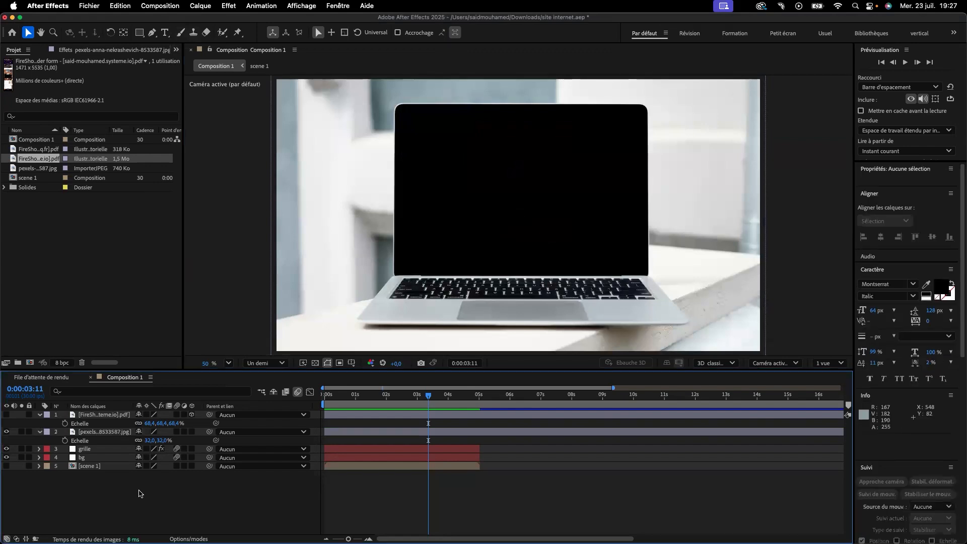
pyautogui.rightClick(139, 495)
pyautogui.moveTo(174, 411)
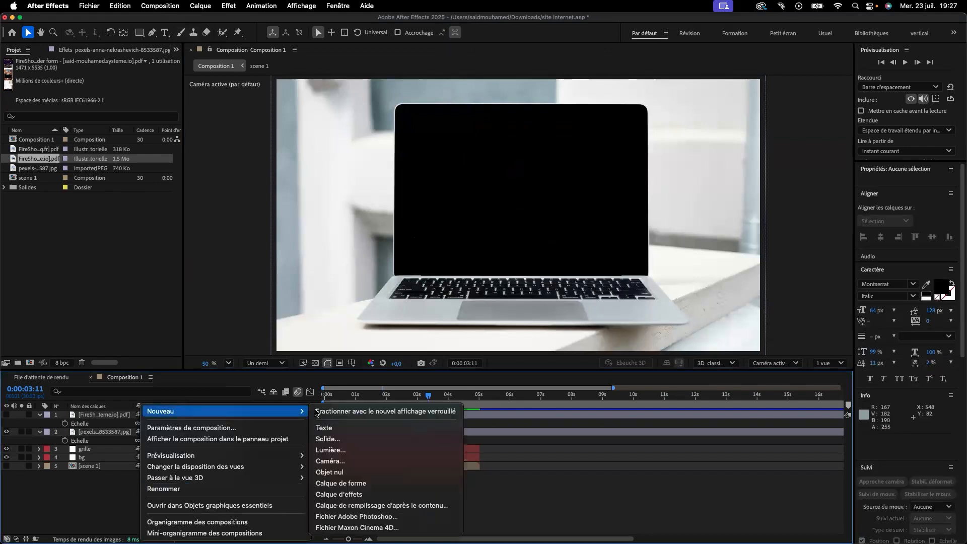
pyautogui.click(350, 439)
pyautogui.write('masque')
pyautogui.press('Return')
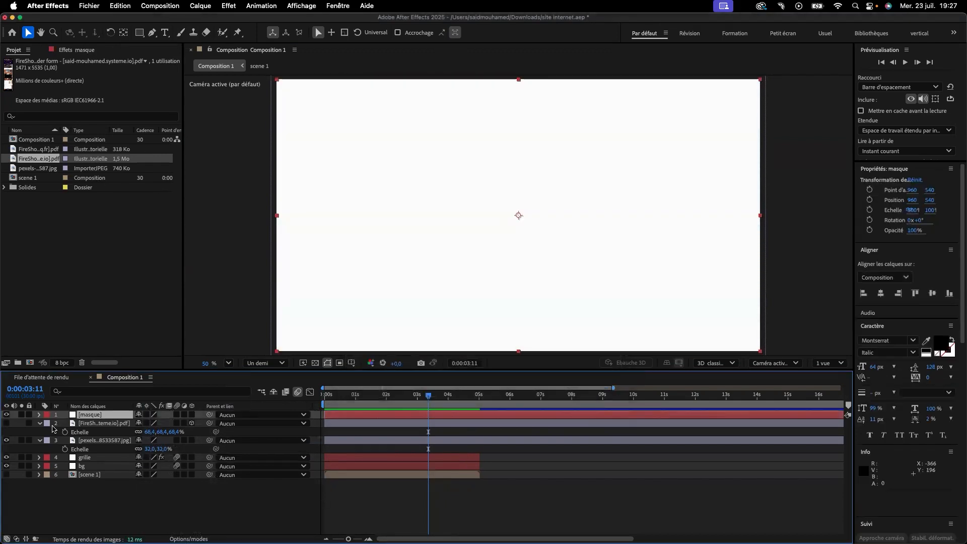
pyautogui.click(6, 414)
# Draw a closed four-point mask with the Pen tool on the "masque" solid, just inside the edges of the laptop's black screen.
pyautogui.click(85, 414)
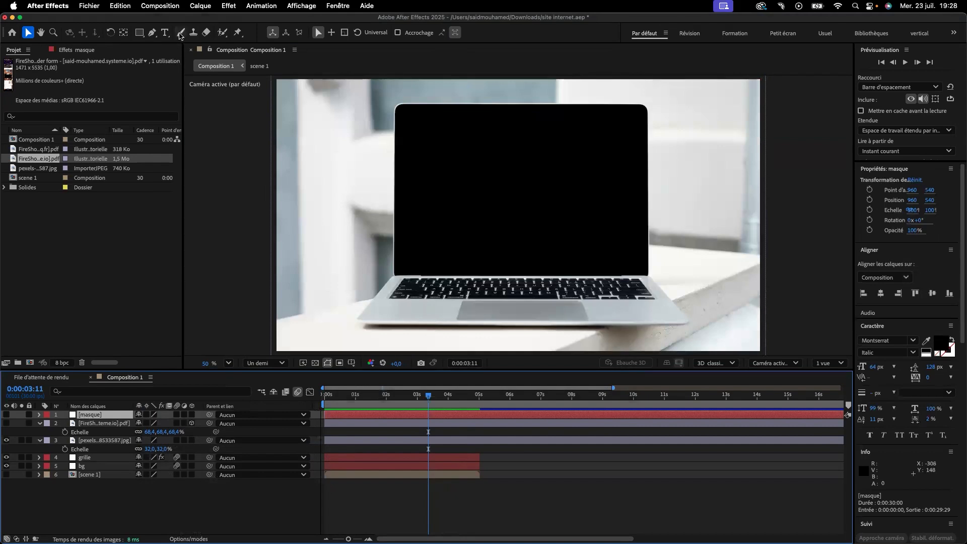
pyautogui.click(151, 33)
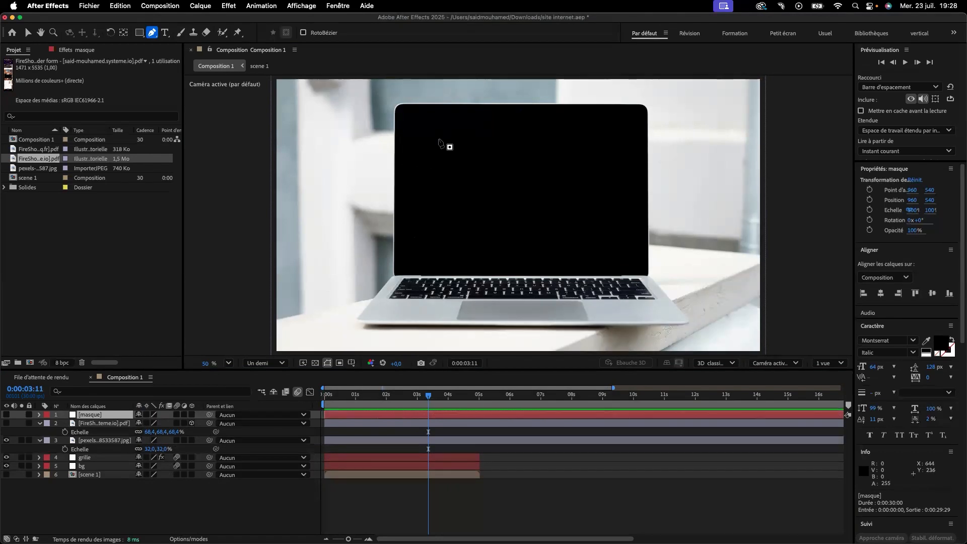
pyautogui.scroll(3, 440, 141)
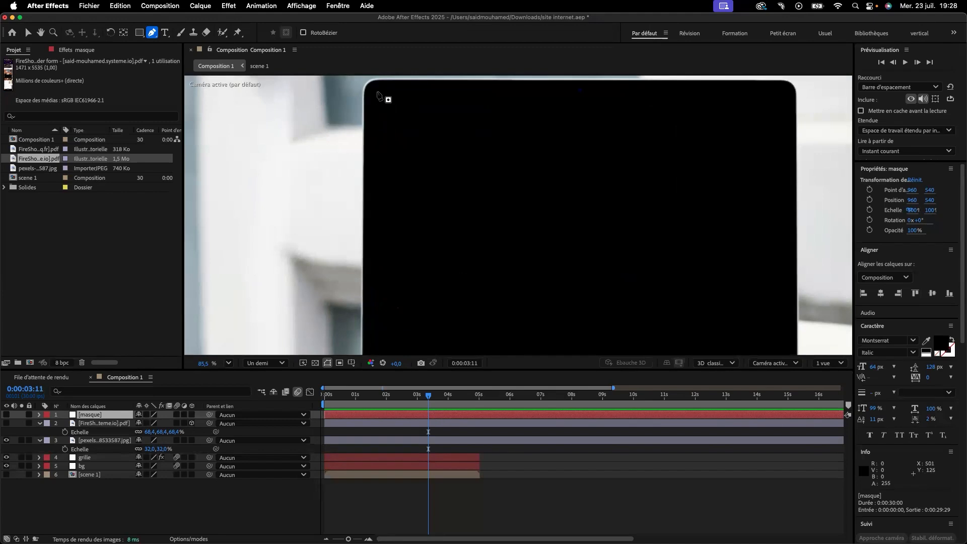
pyautogui.hscroll(-1, 378, 92)
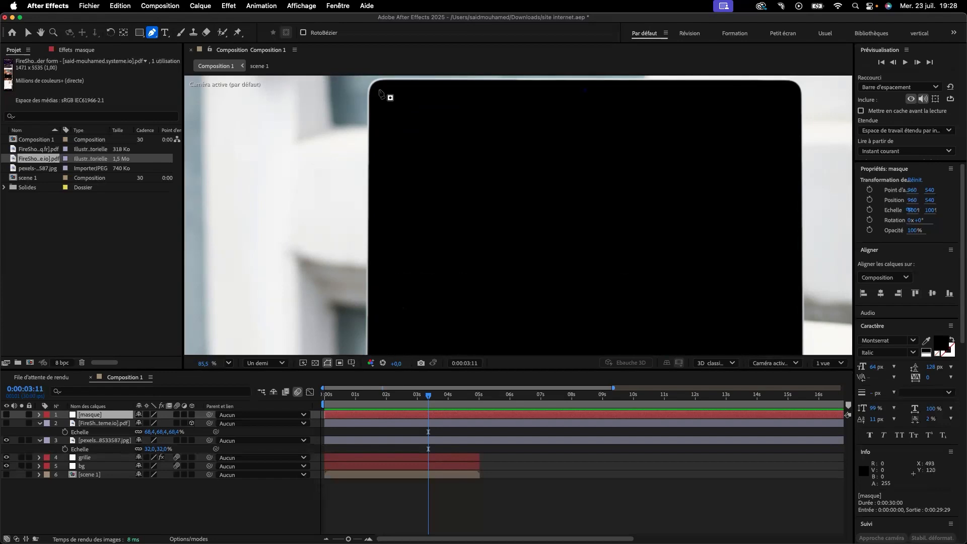
pyautogui.click(380, 89)
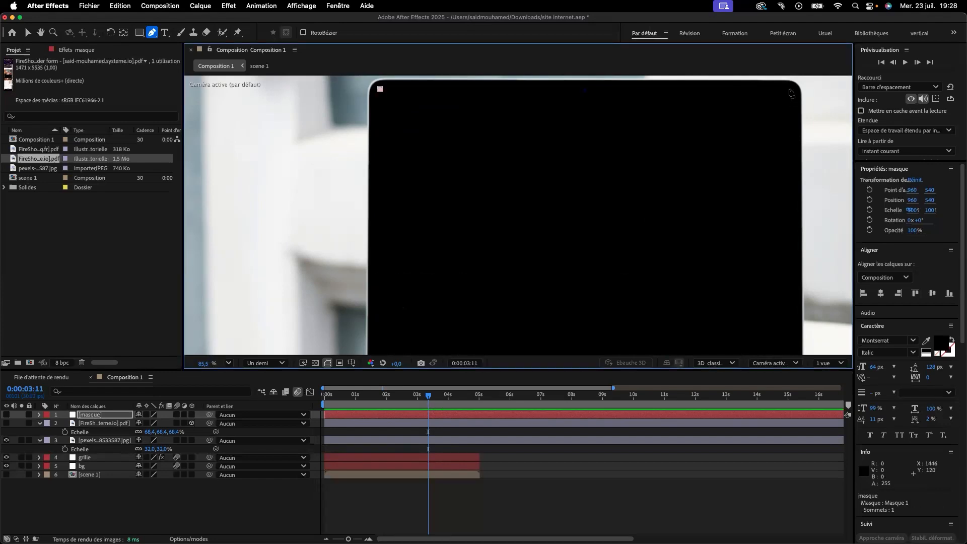
pyautogui.click(790, 89)
pyautogui.scroll(-5, 790, 91)
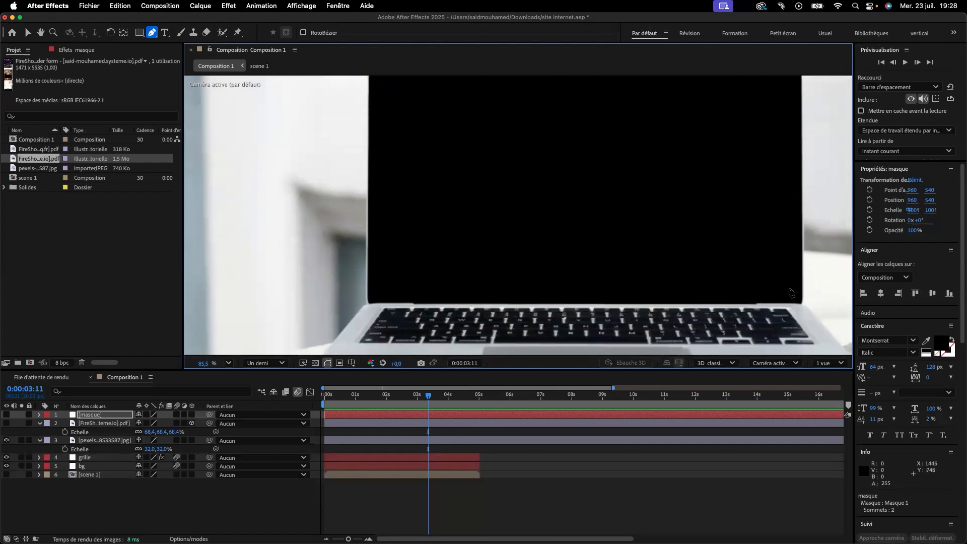
pyautogui.click(790, 297)
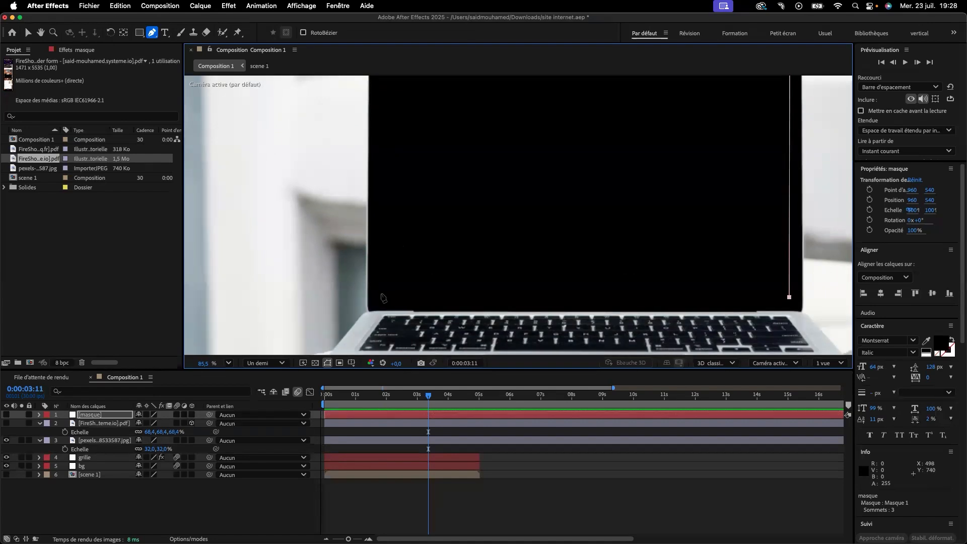
pyautogui.click(382, 294)
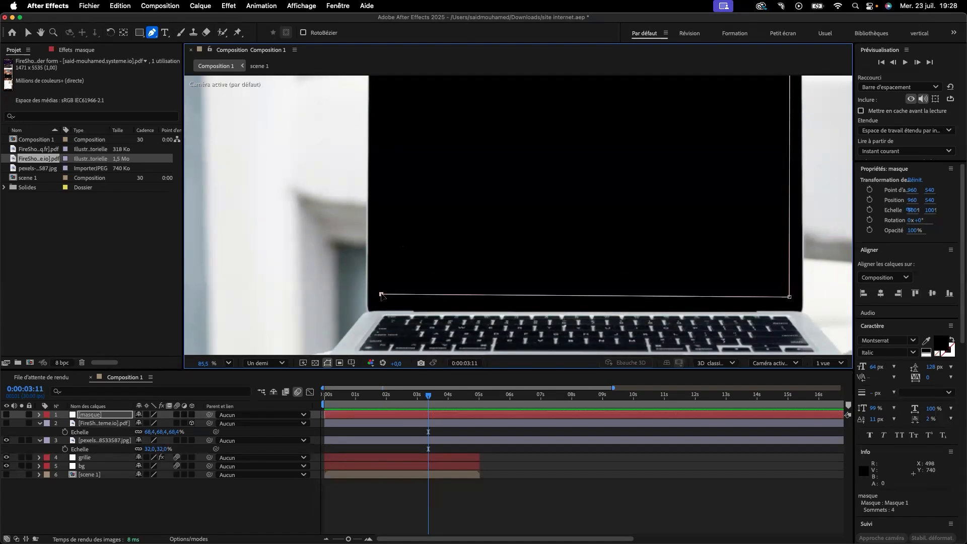
pyautogui.scroll(5, 411, 190)
pyautogui.click(381, 126)
pyautogui.scroll(-5, 528, 218)
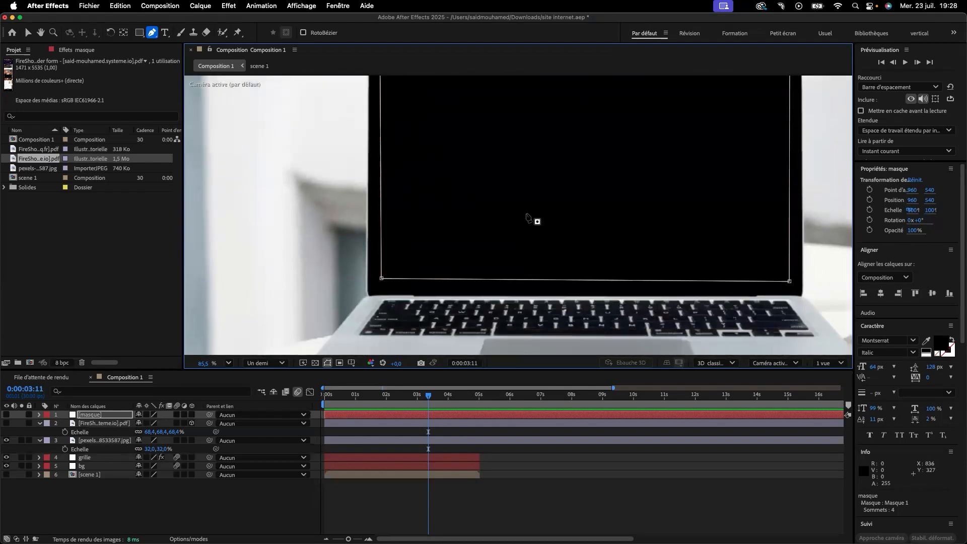
pyautogui.scroll(-5, 527, 218)
pyautogui.scroll(2, 526, 217)
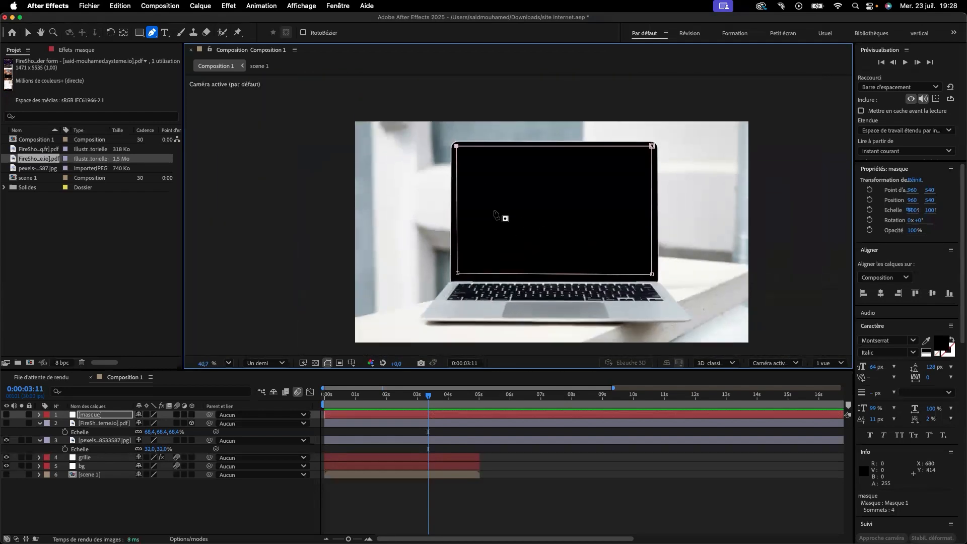
# Nudge the mask's lower-left corner point slightly left and make the "masque" layer visible.
pyautogui.click(457, 273)
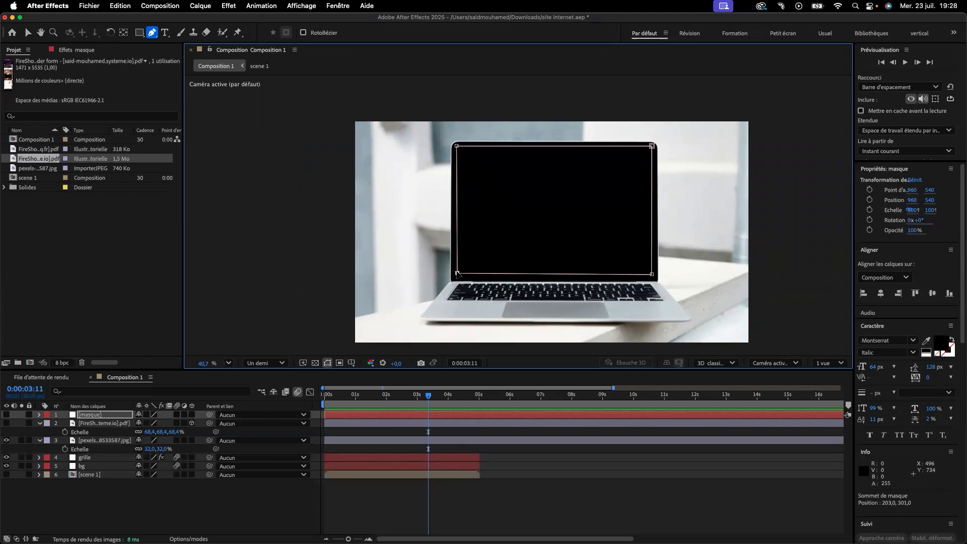
pyautogui.press('Left')
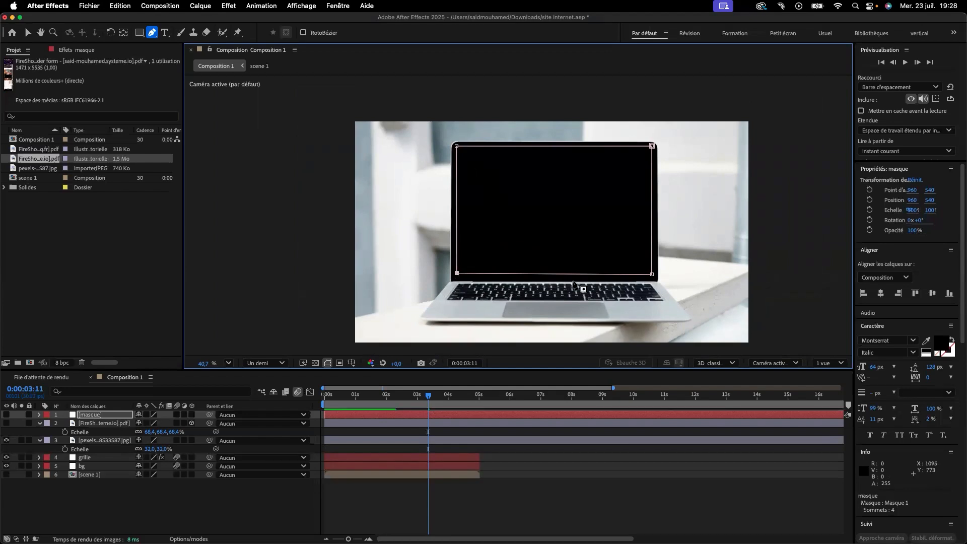
pyautogui.click(652, 275)
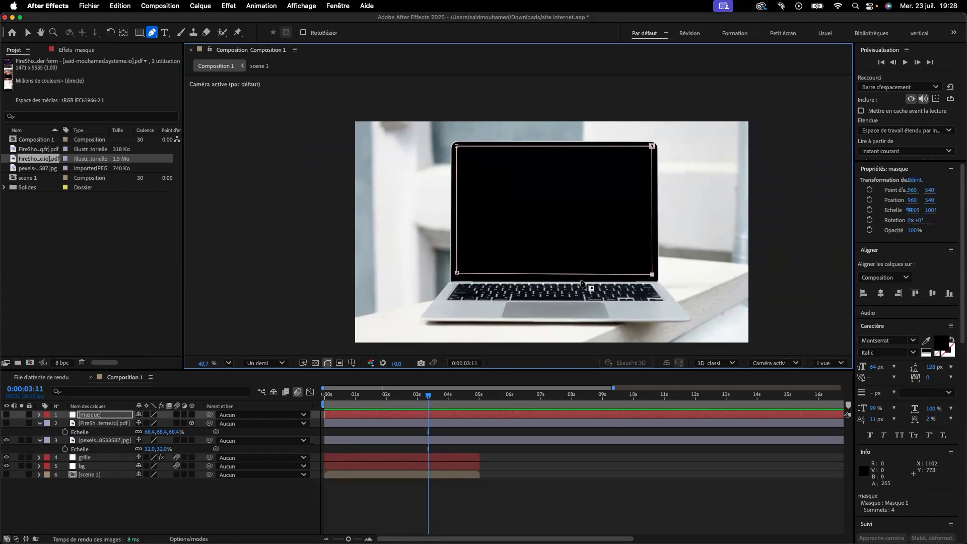
pyautogui.scroll(1, 582, 283)
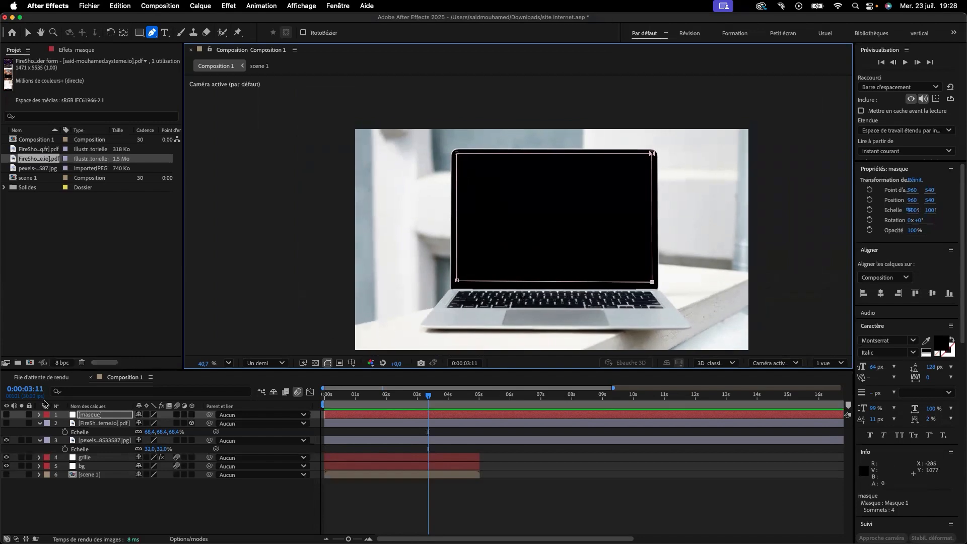
pyautogui.click(6, 414)
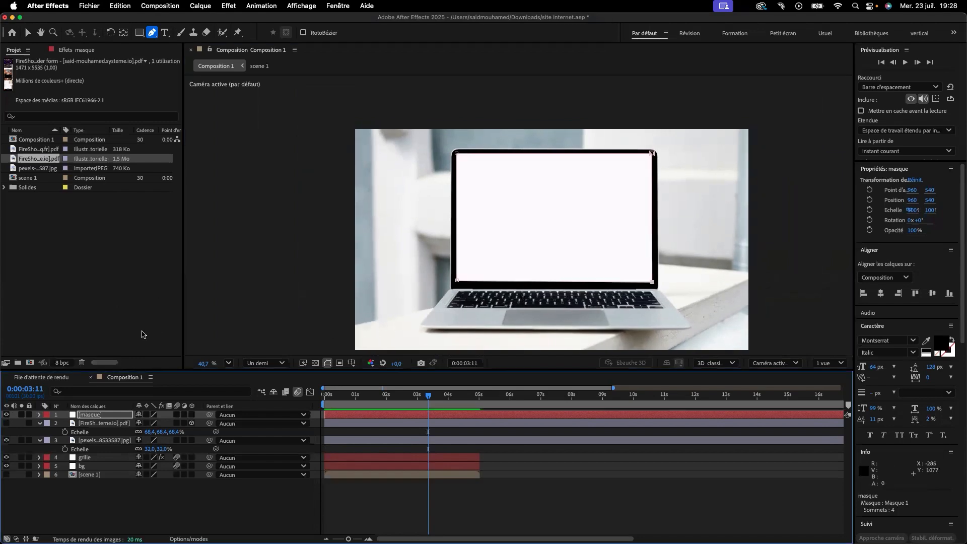
# Set "masque" as the laptop photo's alpha track matte and invert it to cut out the screen area.
pyautogui.click(202, 537)
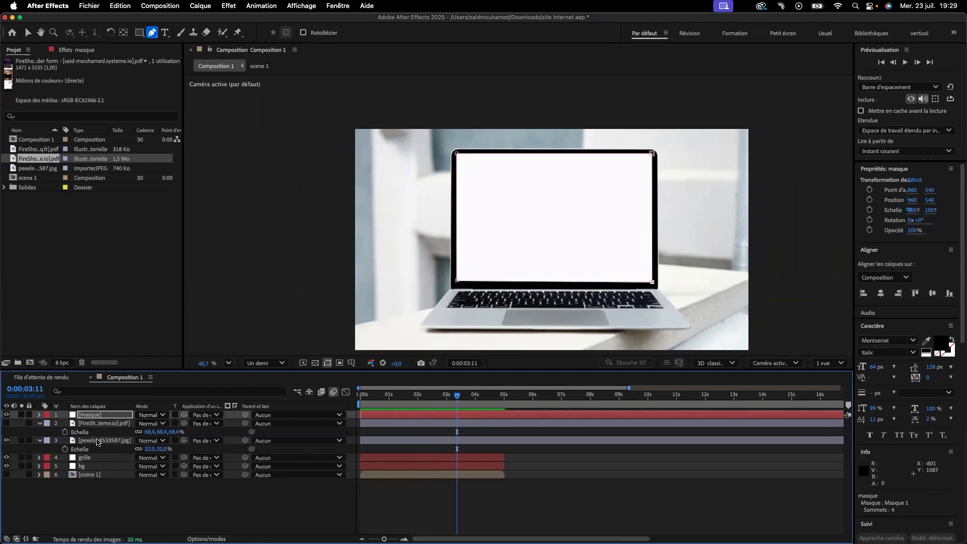
pyautogui.click(100, 441)
pyautogui.moveTo(184, 441); pyautogui.dragTo(106, 418)
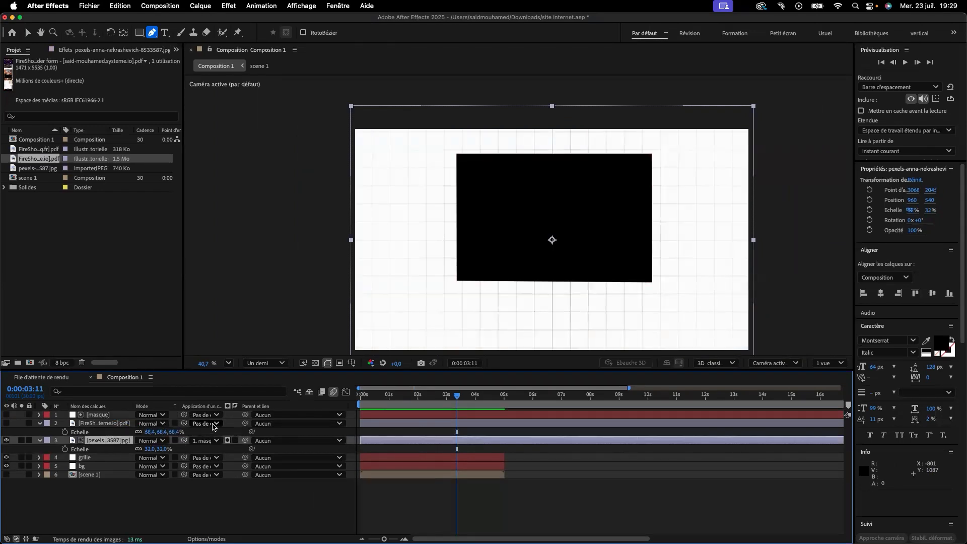
pyautogui.click(235, 441)
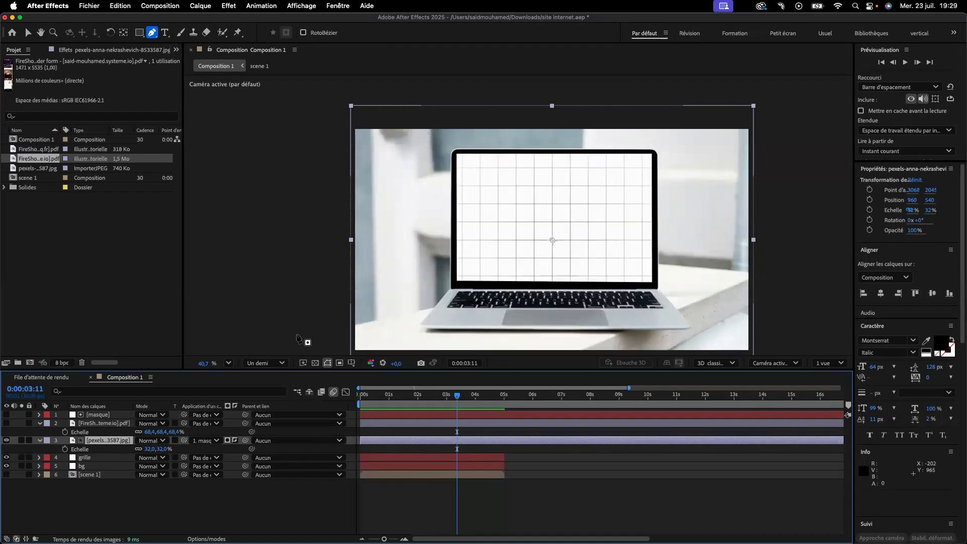
# Show the website capture layer again and open its track matte choices.
pyautogui.click(7, 424)
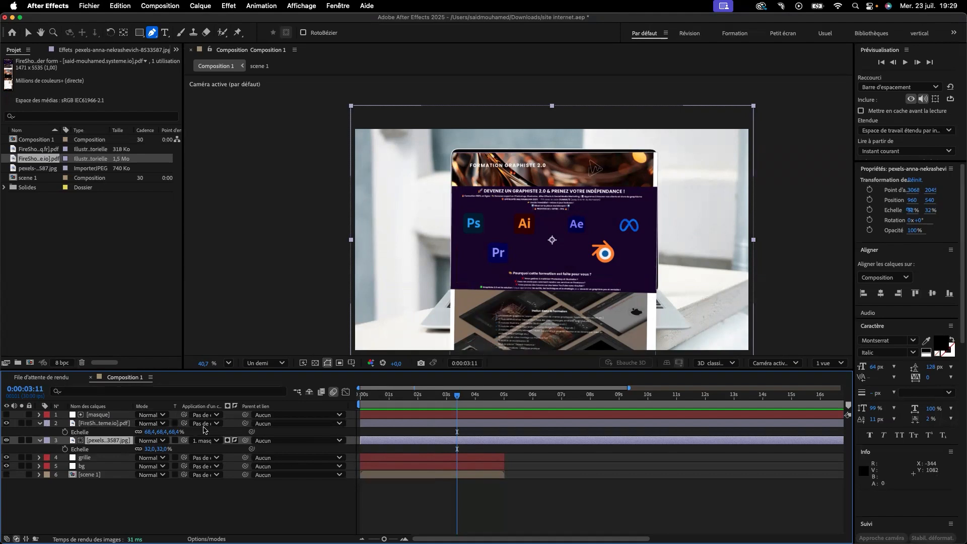
pyautogui.click(206, 424)
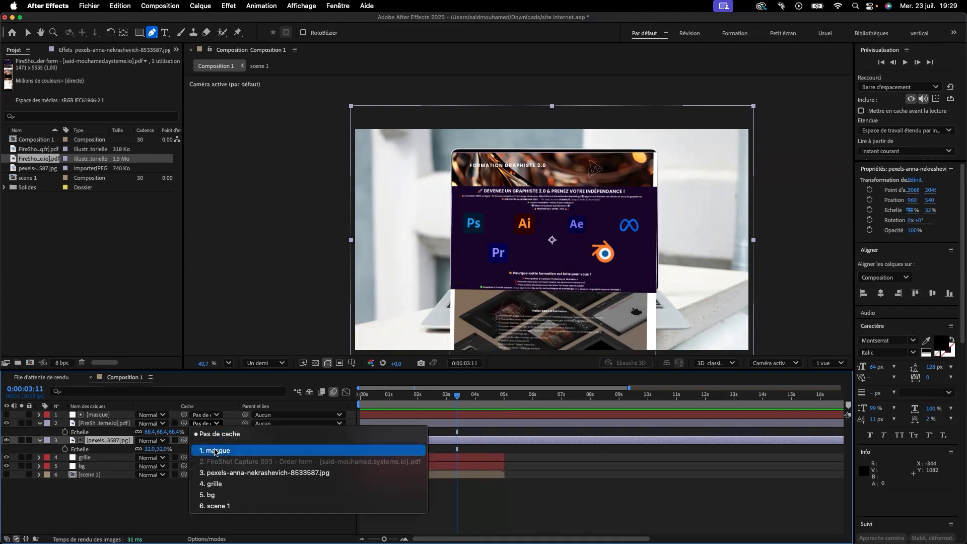
# Set the masque layer as the track matte of the FireShot web page layer.
pyautogui.click(215, 450)
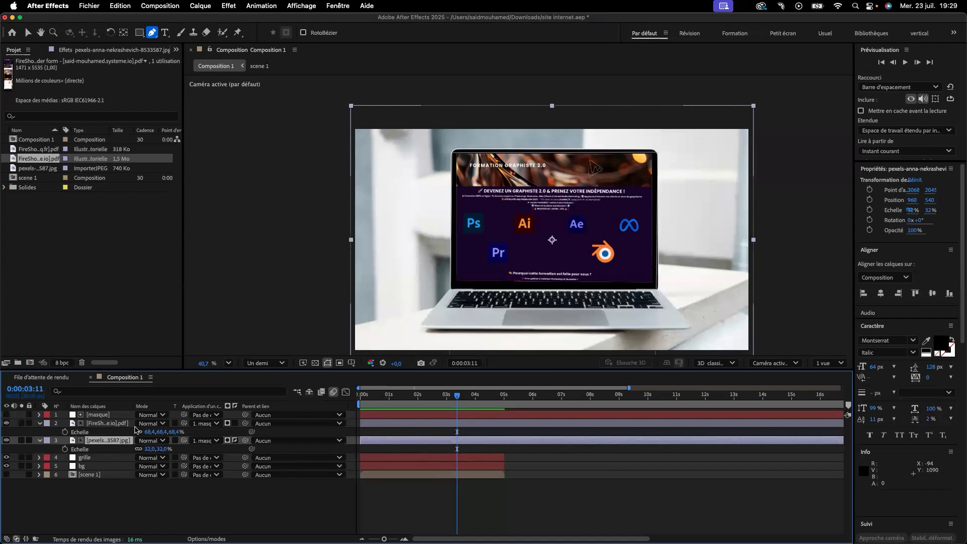
# Try shifting the web page layer's vertical position inside the laptop screen, and undo the shift.
pyautogui.click(119, 426)
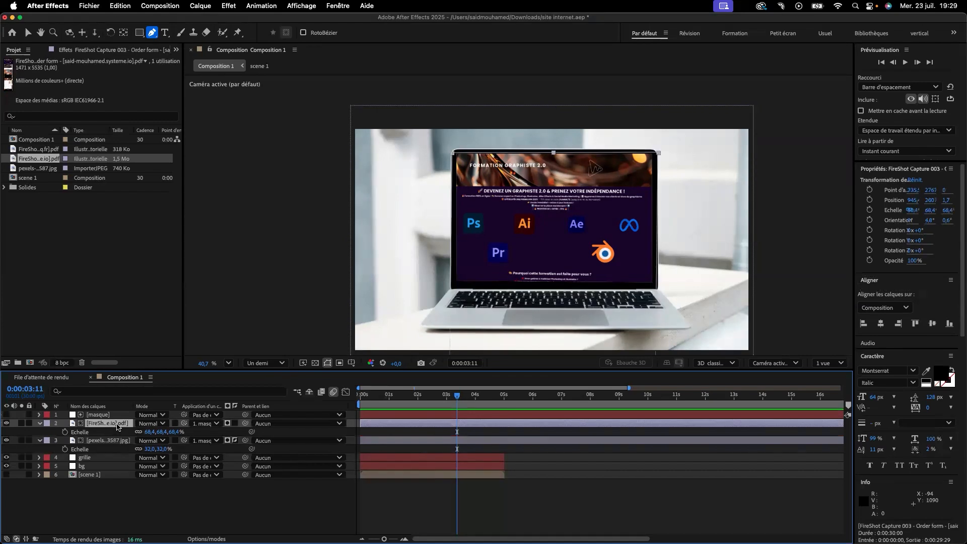
pyautogui.press('p')
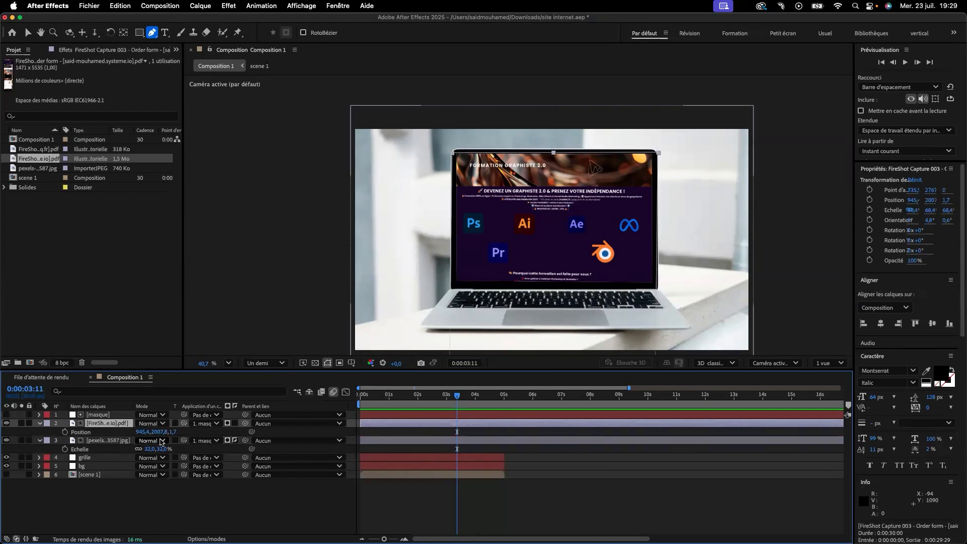
pyautogui.moveTo(156, 432); pyautogui.dragTo(90, 429)
pyautogui.press('super+z')
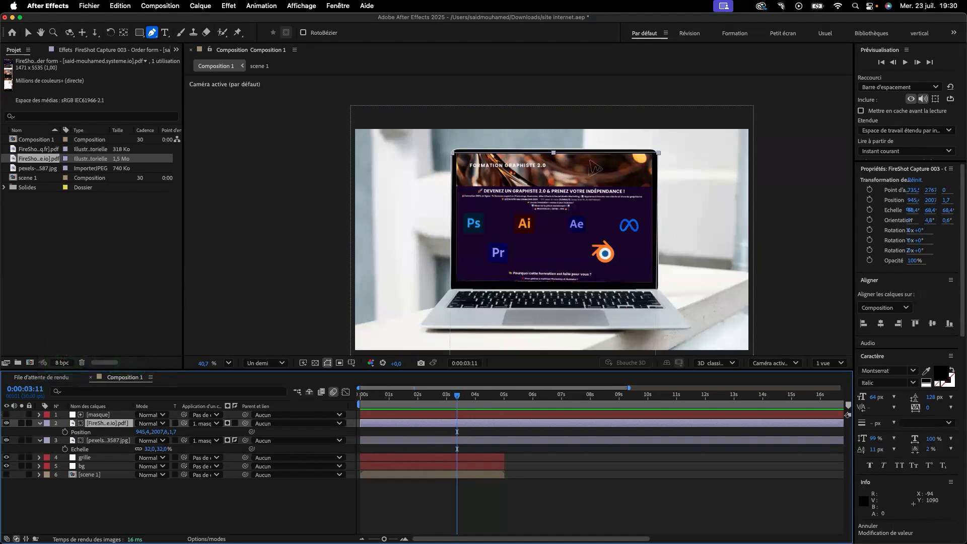
pyautogui.click(303, 253)
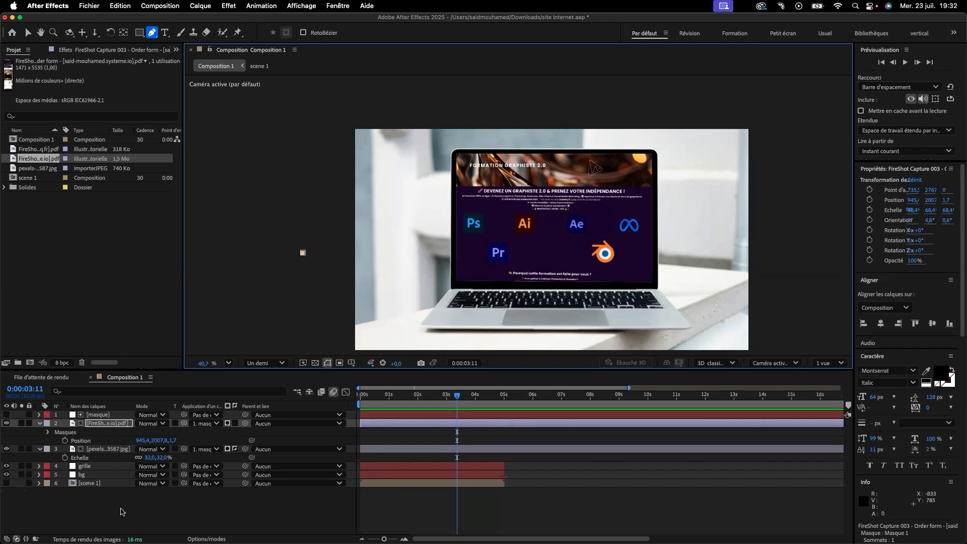
# Create a new null object in Composition 1.
pyautogui.click(122, 511)
pyautogui.rightClick(144, 502)
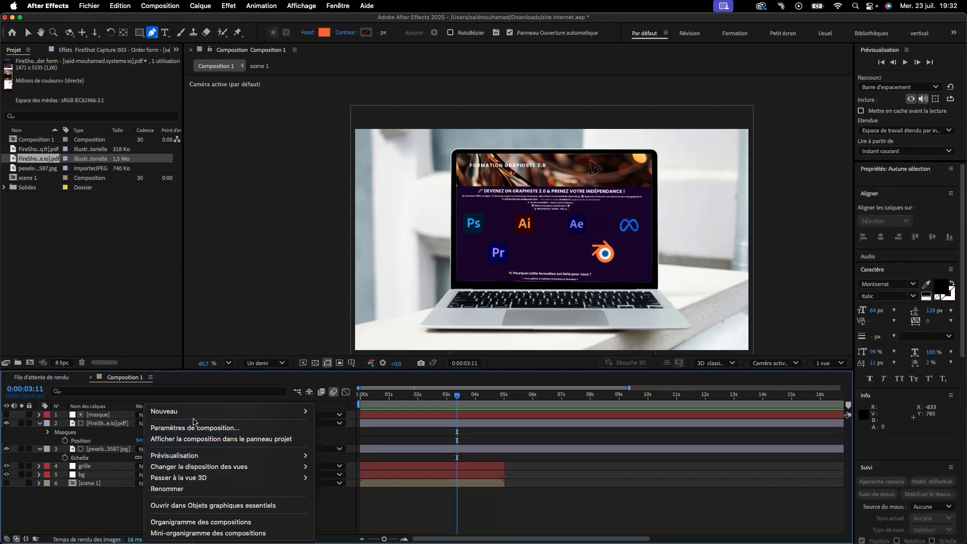
pyautogui.moveTo(196, 411)
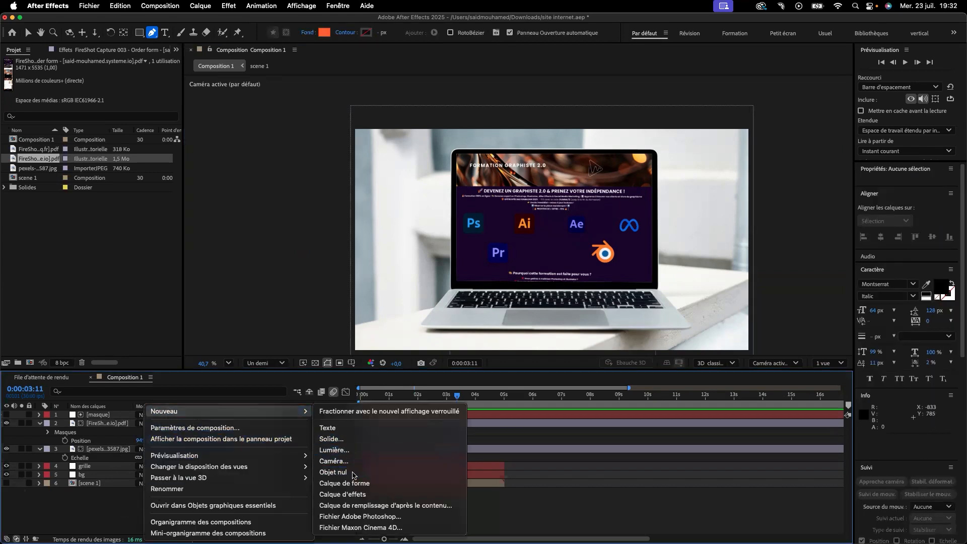
pyautogui.click(333, 472)
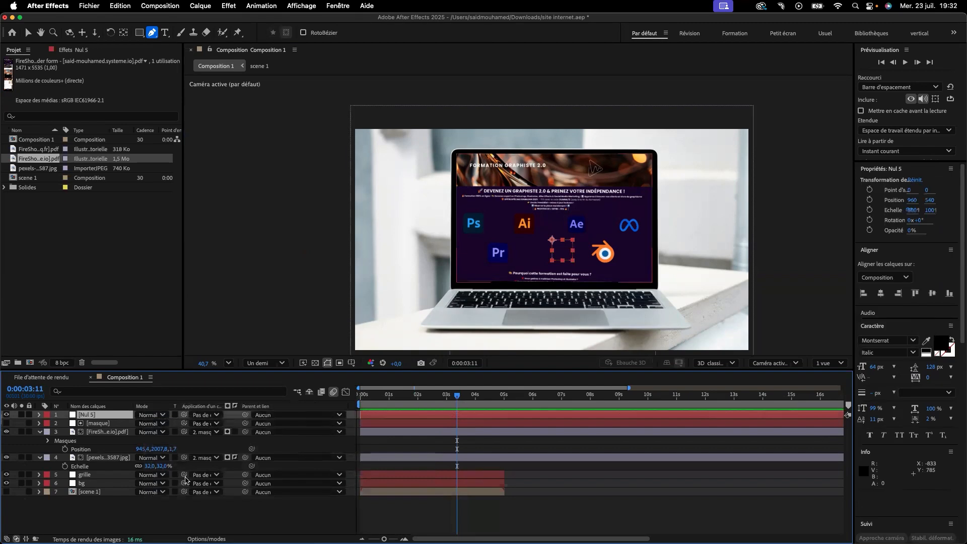
# Enable 3D on the new null and the pexels laptop photo layer, and collapse the photo layer's properties.
pyautogui.click(207, 539)
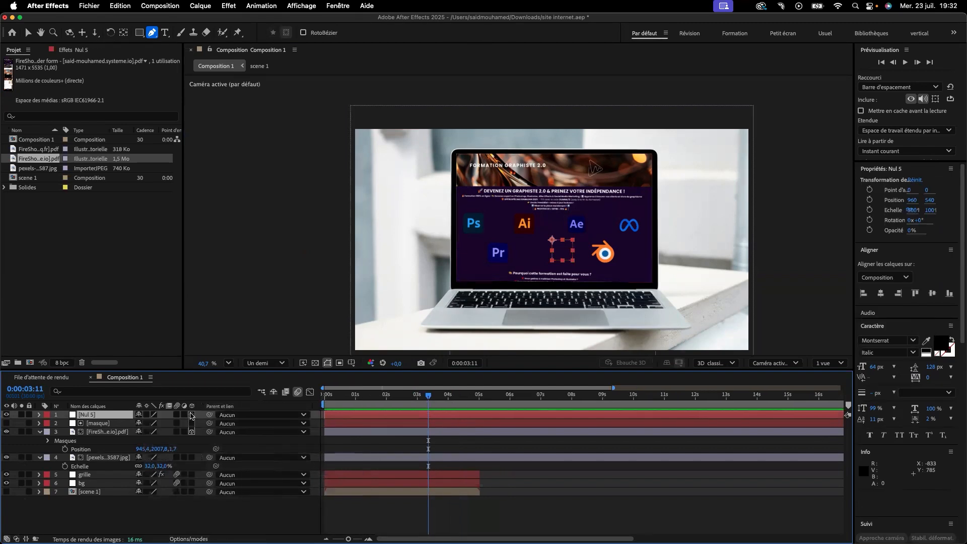
pyautogui.click(192, 415)
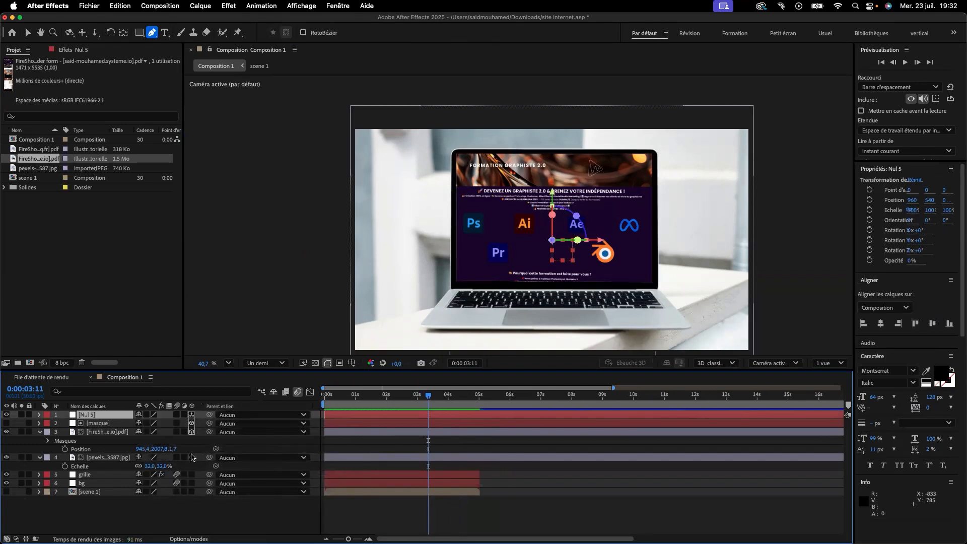
pyautogui.click(191, 457)
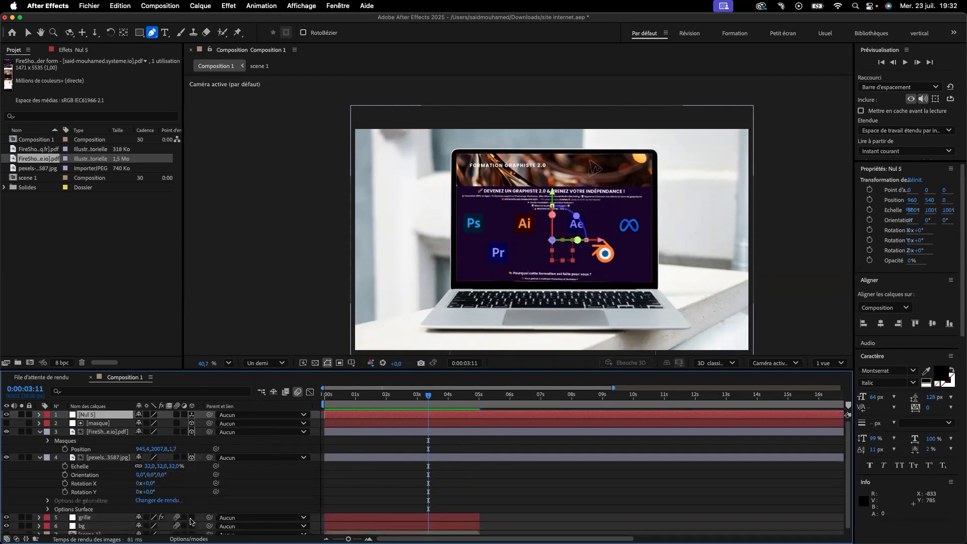
pyautogui.click(40, 458)
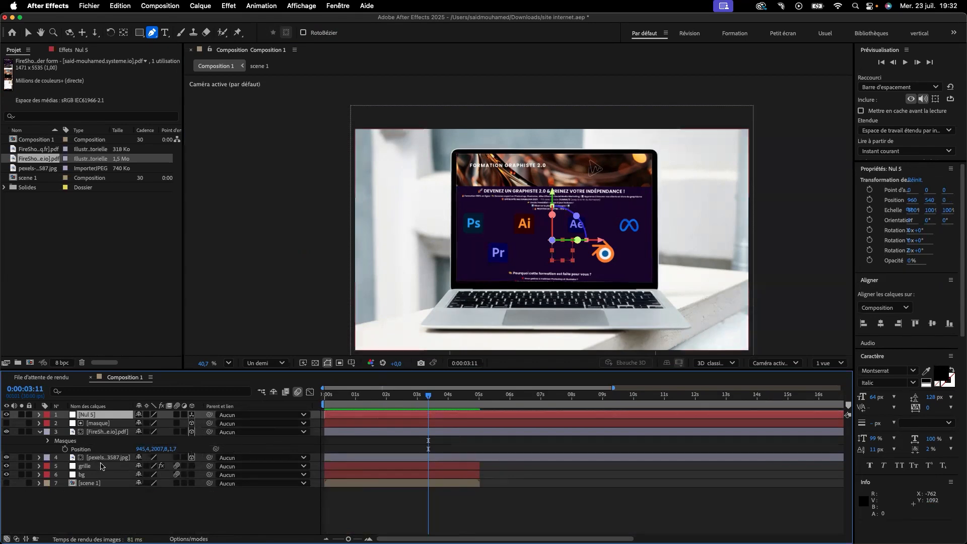
# Parent the masque, web page and laptop photo layers to the null object.
pyautogui.click(105, 458)
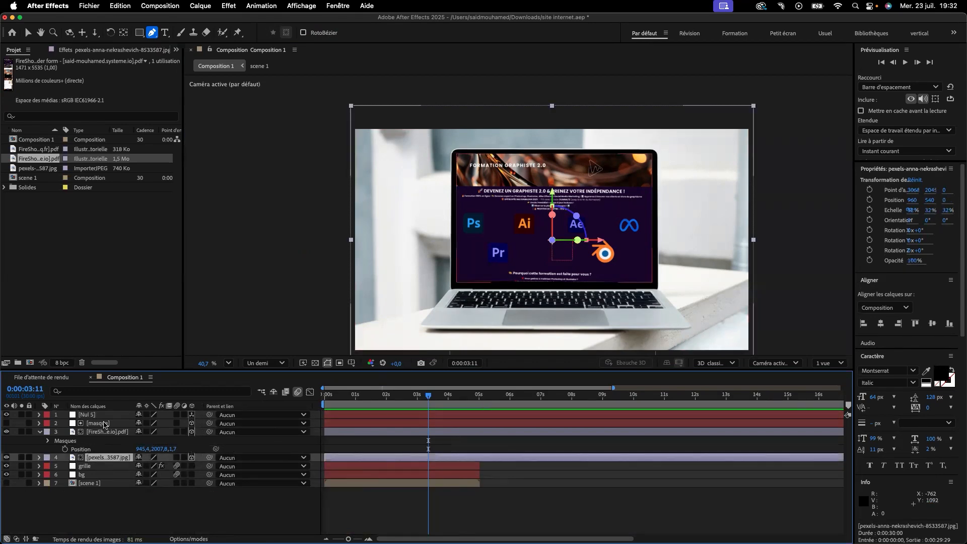
pyautogui.keyDown('shift'); pyautogui.click(104, 423); pyautogui.keyUp('shift')
pyautogui.moveTo(209, 458); pyautogui.dragTo(110, 416)
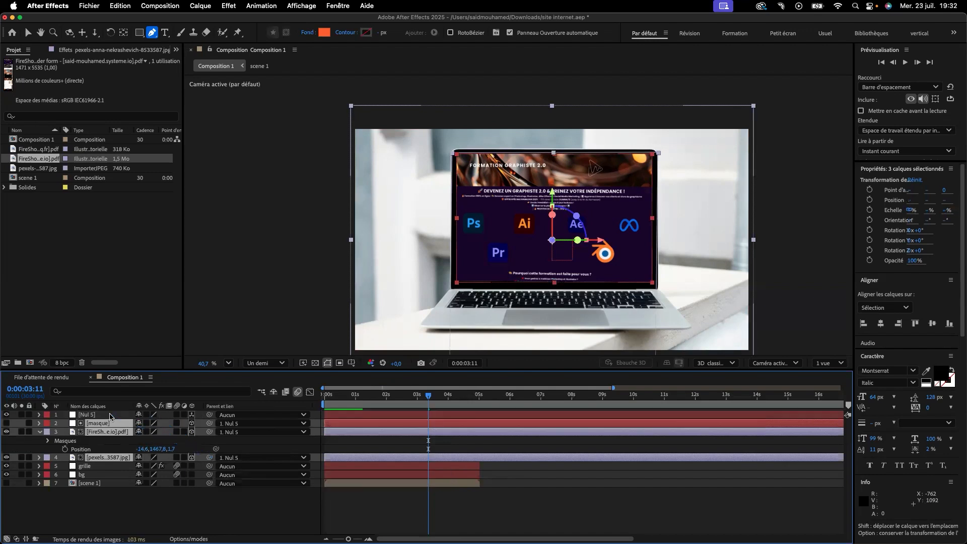
# Scale the null up to about 203% and set its Y position to 685 so the web page fills the frame.
pyautogui.click(104, 415)
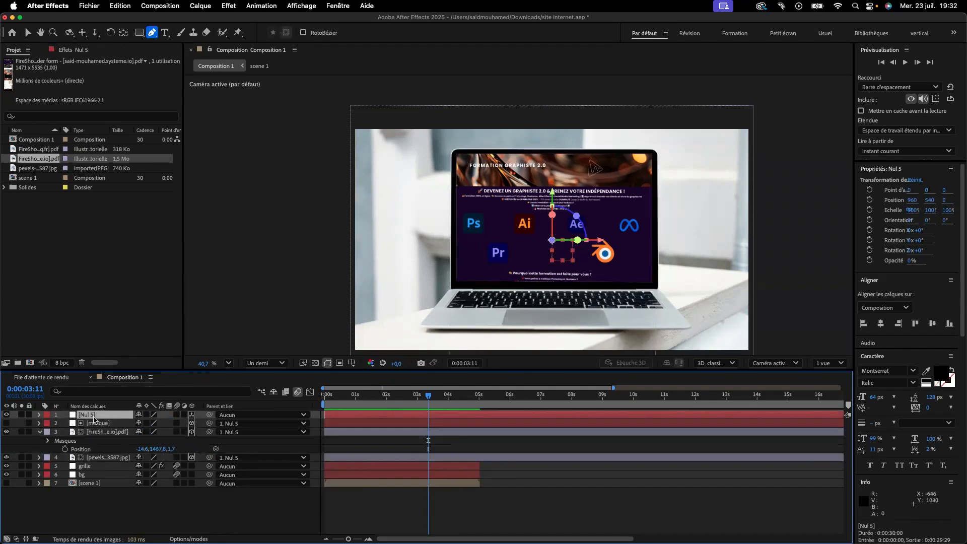
pyautogui.press('s')
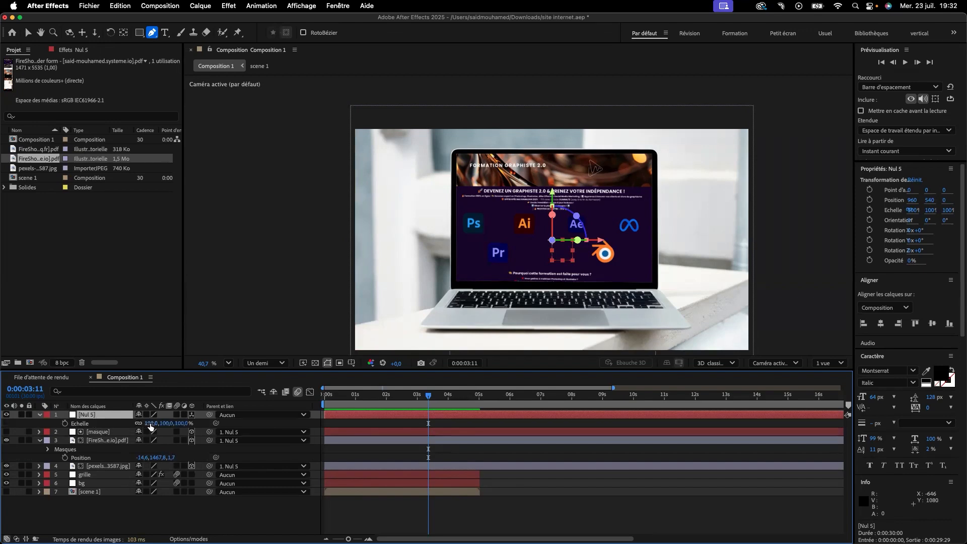
pyautogui.moveTo(151, 424); pyautogui.dragTo(224, 425)
pyautogui.press('p')
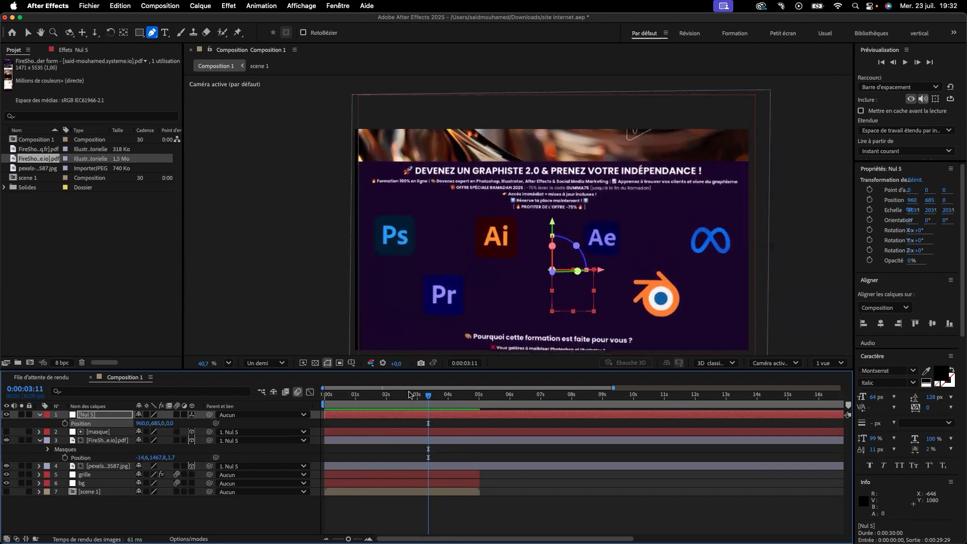
# At 0:00:00:00, set the null's orientation to 0°, 358°, 0°.
pyautogui.moveTo(428, 400); pyautogui.dragTo(324, 399)
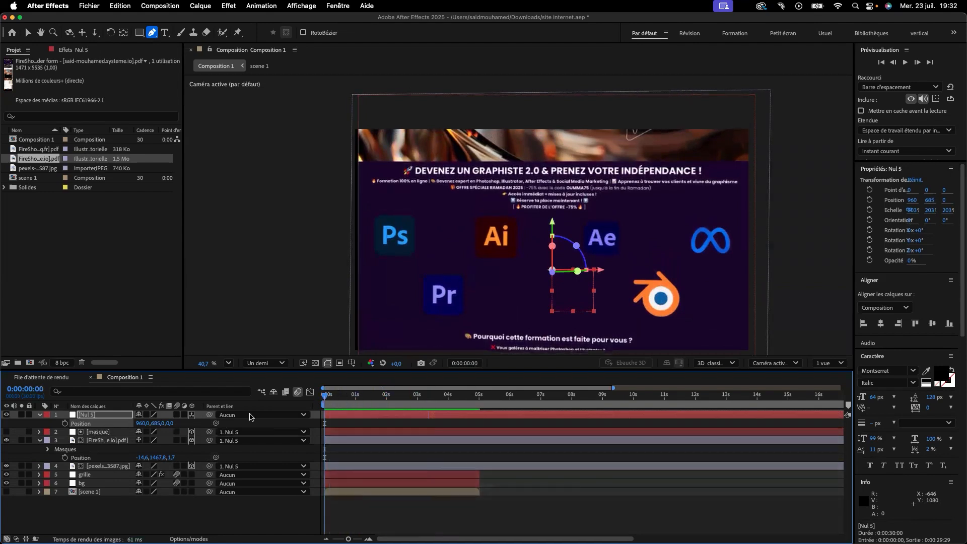
pyautogui.press('r')
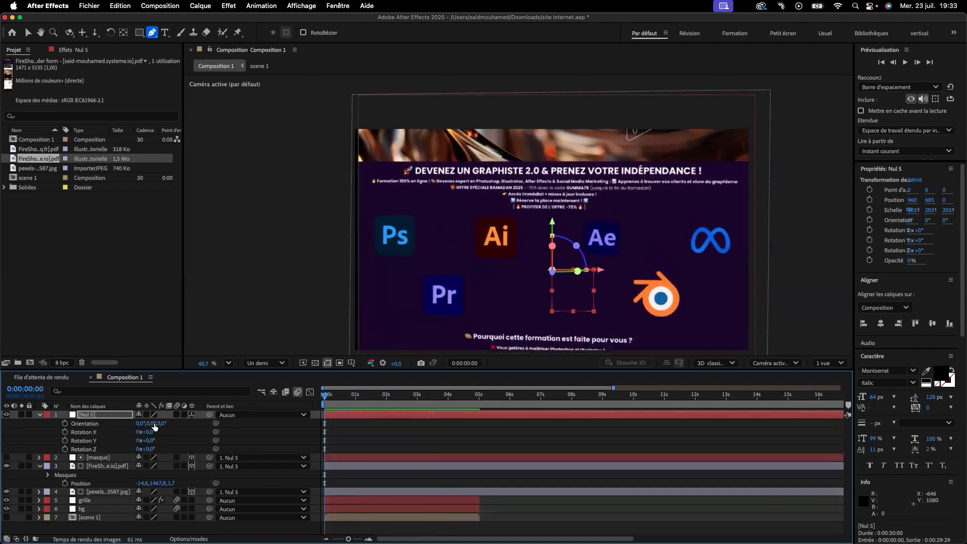
pyautogui.moveTo(153, 424); pyautogui.dragTo(150, 423)
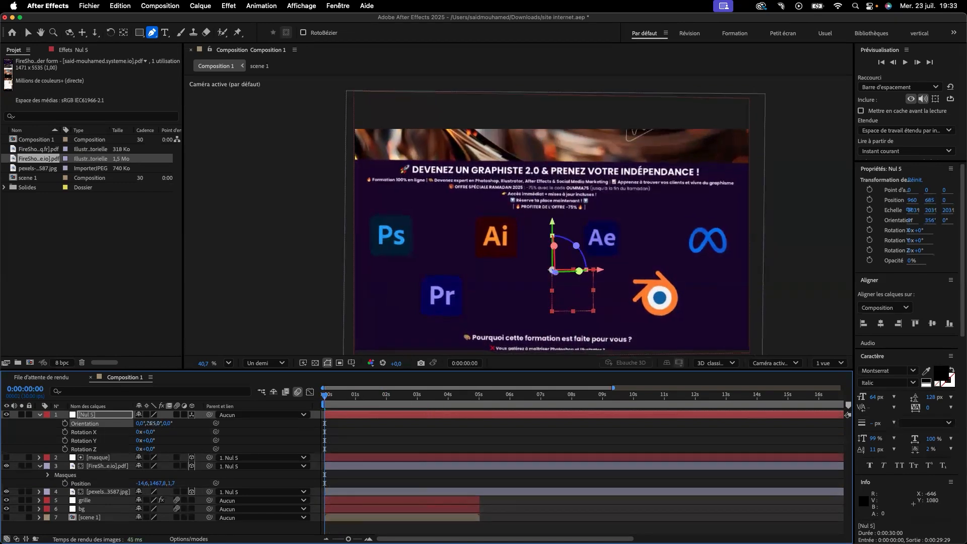
pyautogui.moveTo(166, 423); pyautogui.dragTo(166, 424)
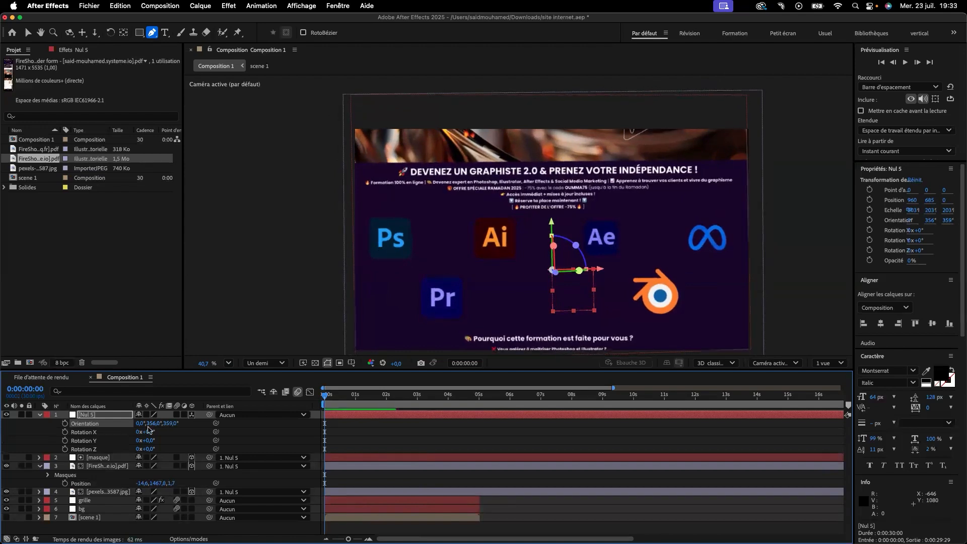
pyautogui.moveTo(151, 425); pyautogui.dragTo(152, 424)
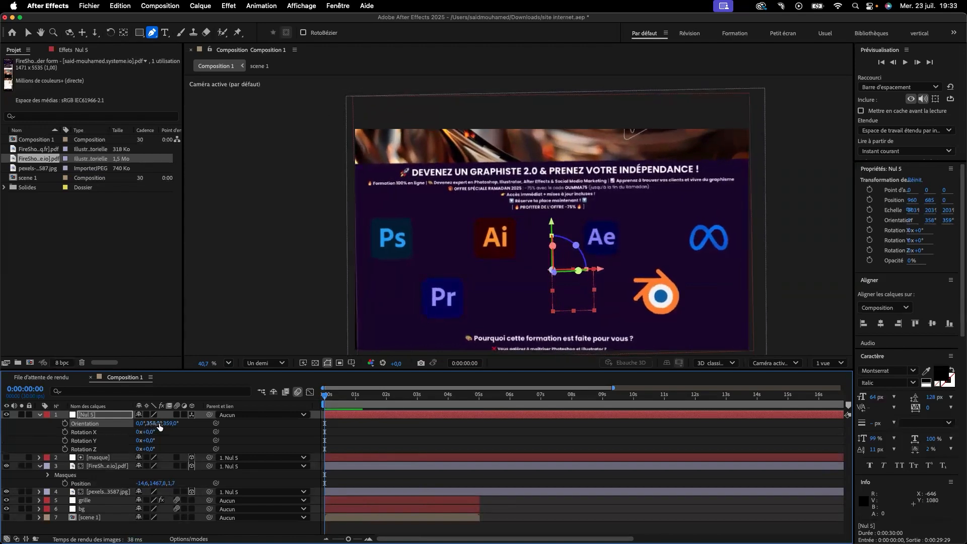
pyautogui.moveTo(168, 425); pyautogui.dragTo(168, 424)
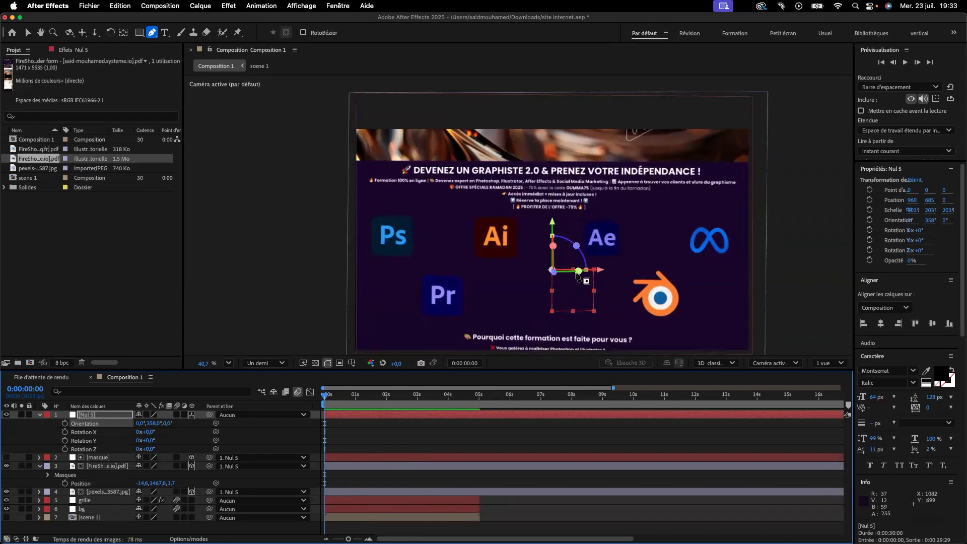
pyautogui.press('v')
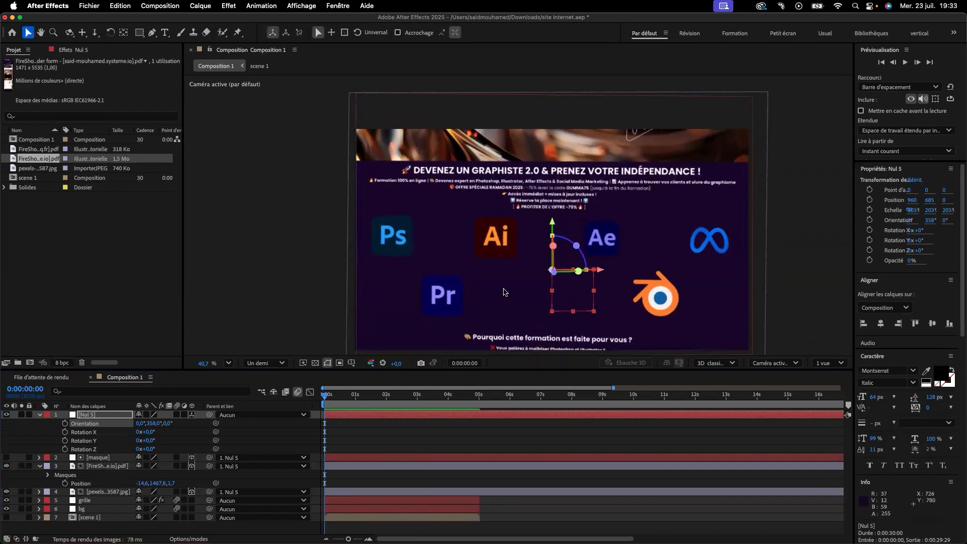
pyautogui.moveTo(578, 271); pyautogui.dragTo(578, 272)
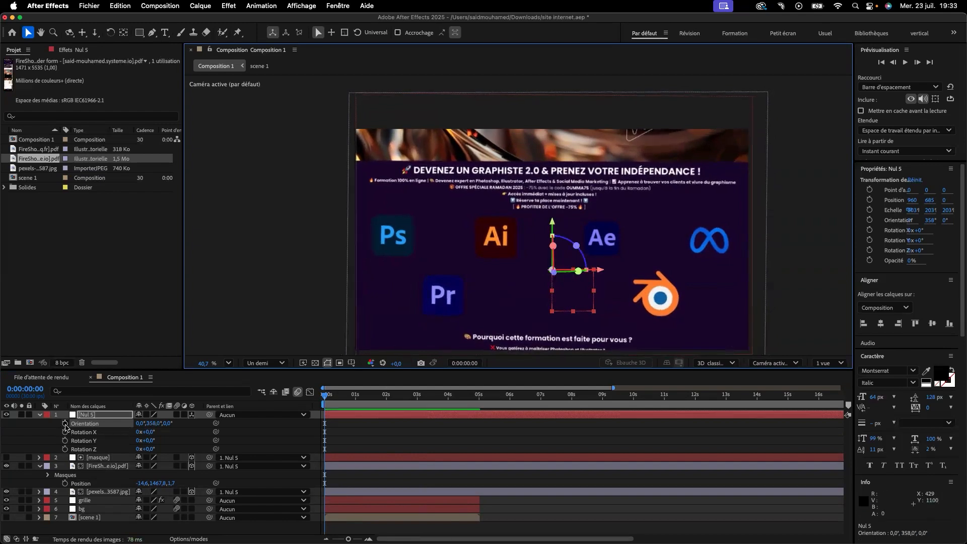
# Add Orientation and Position keyframes to the null at 0:00:00:00 and show only its animated properties.
pyautogui.click(65, 424)
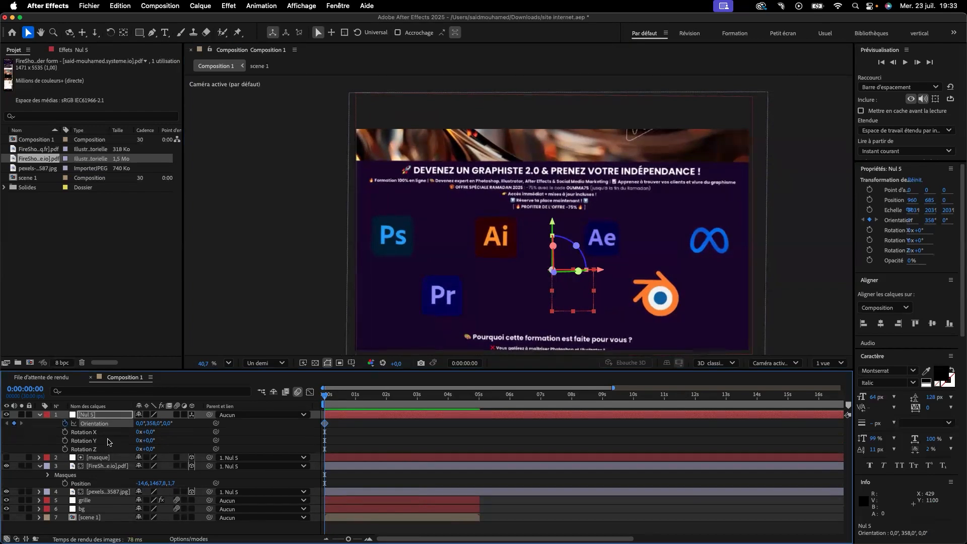
pyautogui.press('p')
pyautogui.click(66, 424)
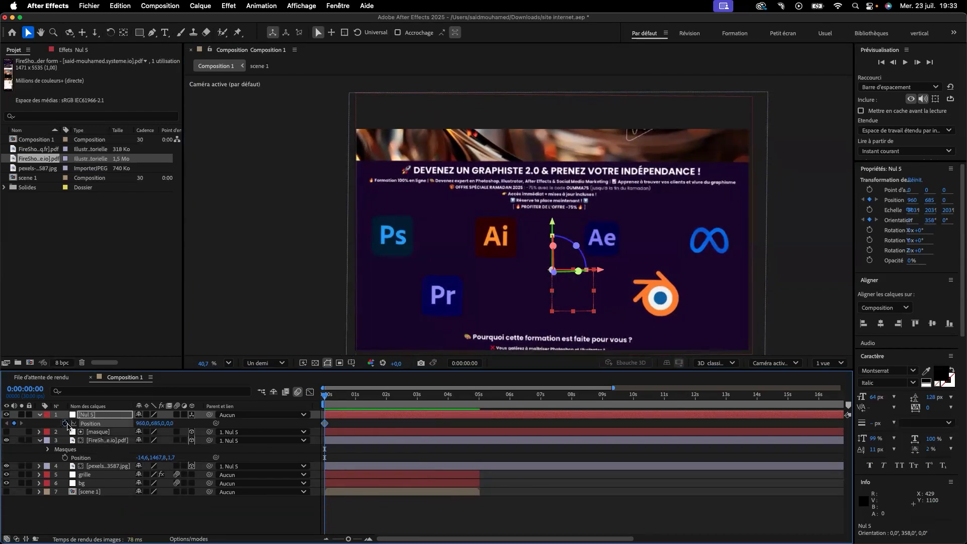
pyautogui.press('p')
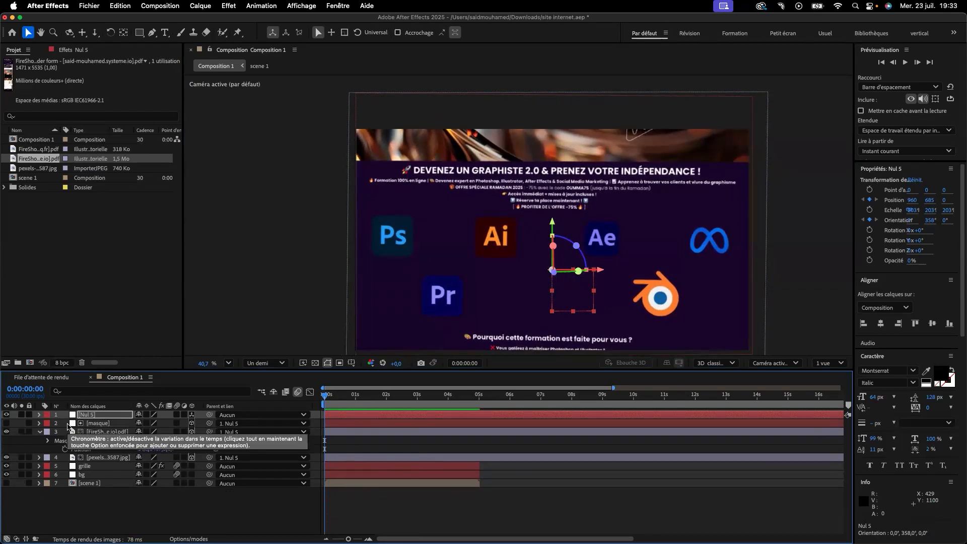
pyautogui.press('u')
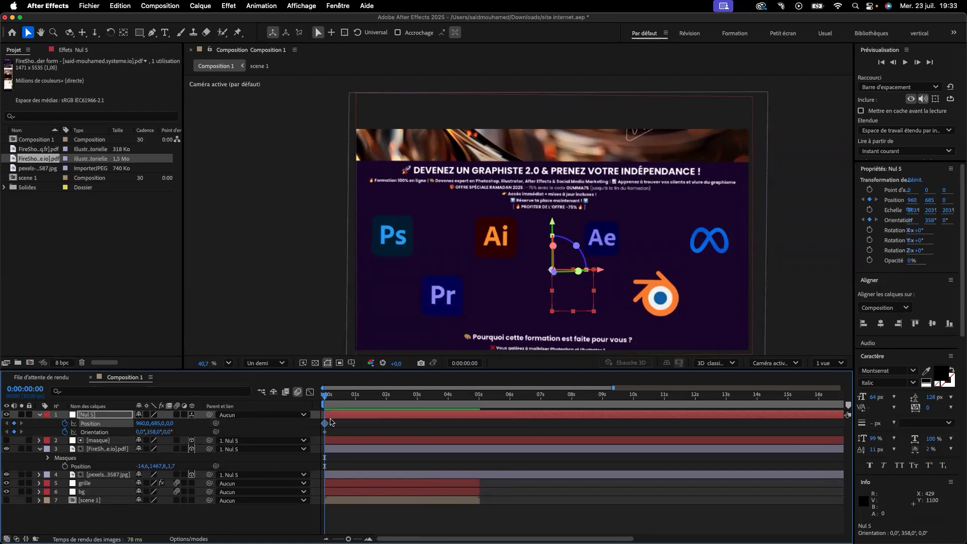
# Move the null's Position and Orientation keyframes together to frame 20.
pyautogui.moveTo(337, 435); pyautogui.dragTo(319, 416)
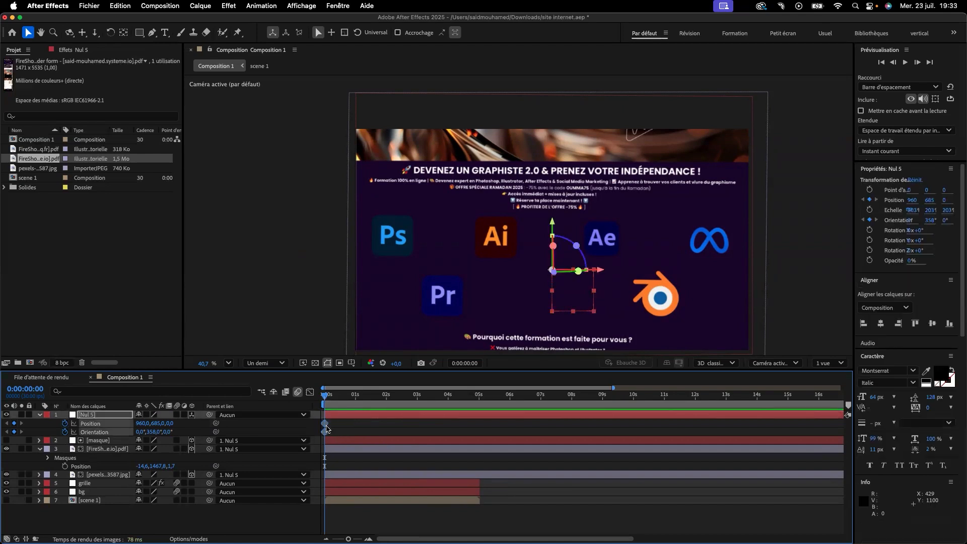
pyautogui.click(369, 539)
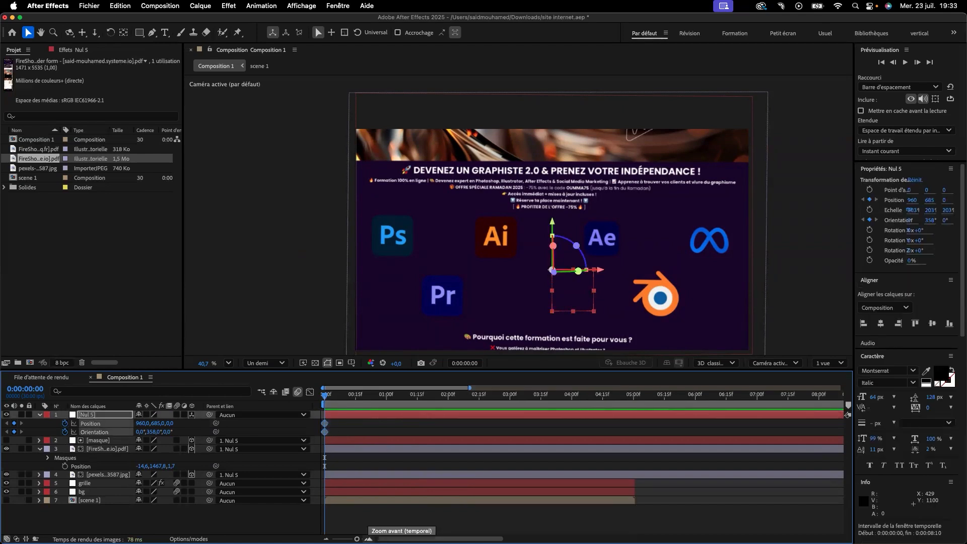
pyautogui.click(369, 539)
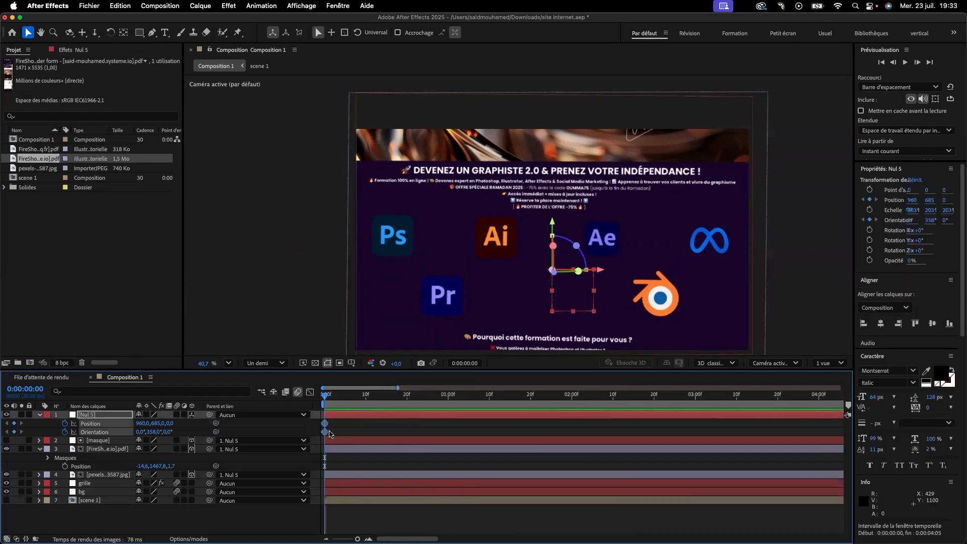
pyautogui.moveTo(325, 428); pyautogui.dragTo(408, 427)
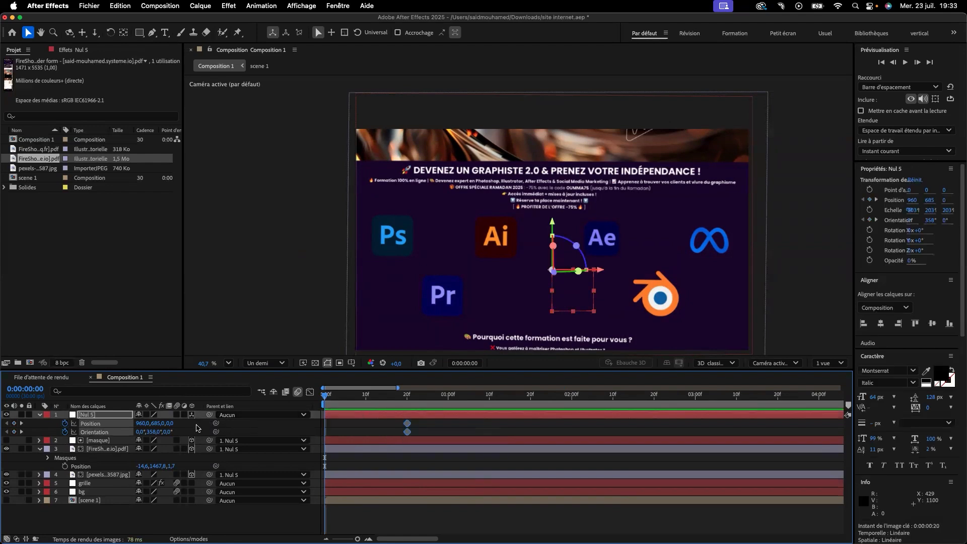
# Shift the null's X position to 1409 at 0:00:00:00, undoing the last value change.
pyautogui.click(112, 416)
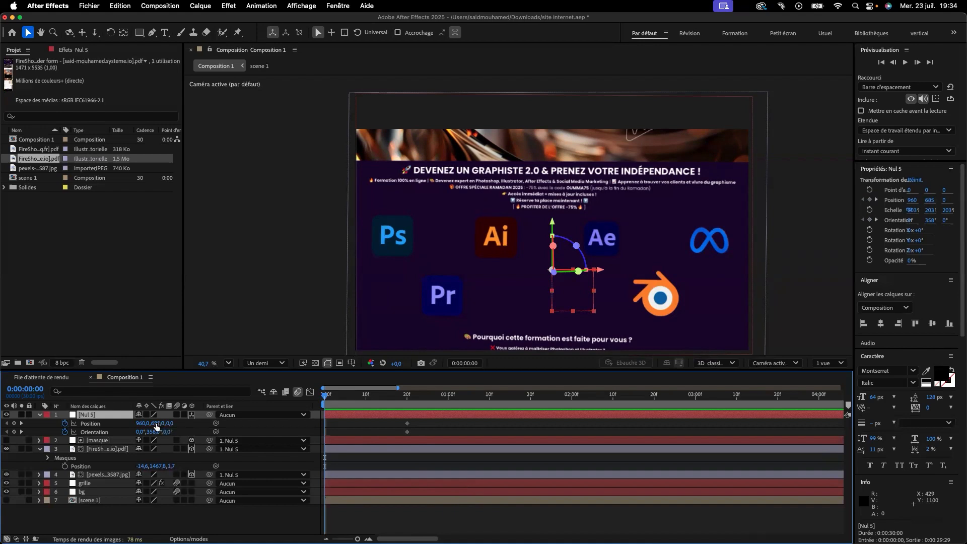
pyautogui.moveTo(156, 423); pyautogui.dragTo(380, 438)
pyautogui.press('super+z')
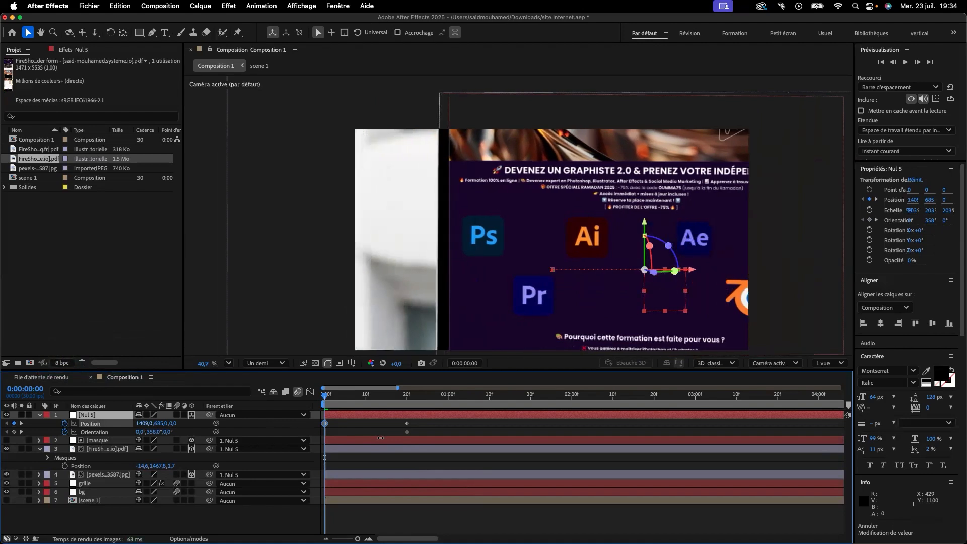
# Set the null's X position to 3884 at 0:00:00:00 and check the framing at frame 20.
pyautogui.moveTo(380, 438); pyautogui.dragTo(871, 438)
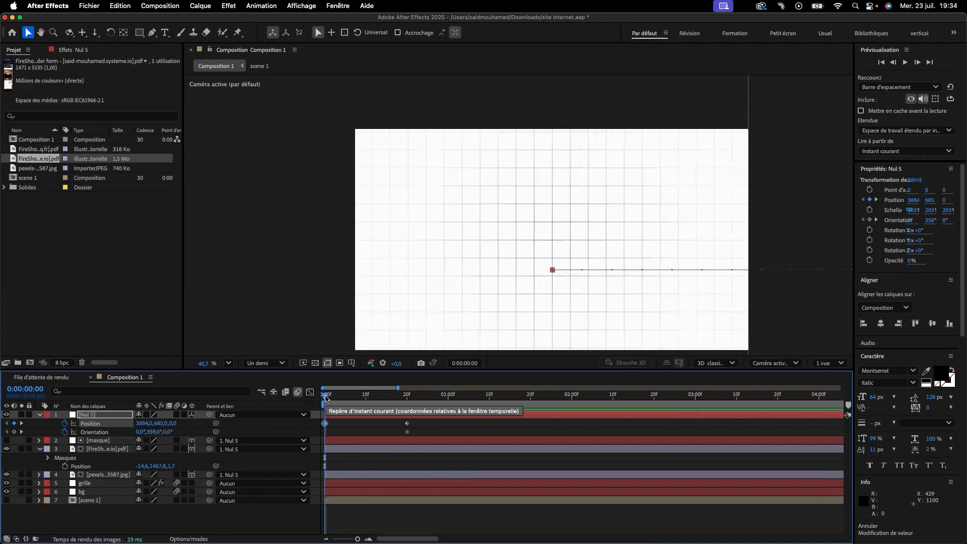
pyautogui.moveTo(325, 398); pyautogui.dragTo(407, 410)
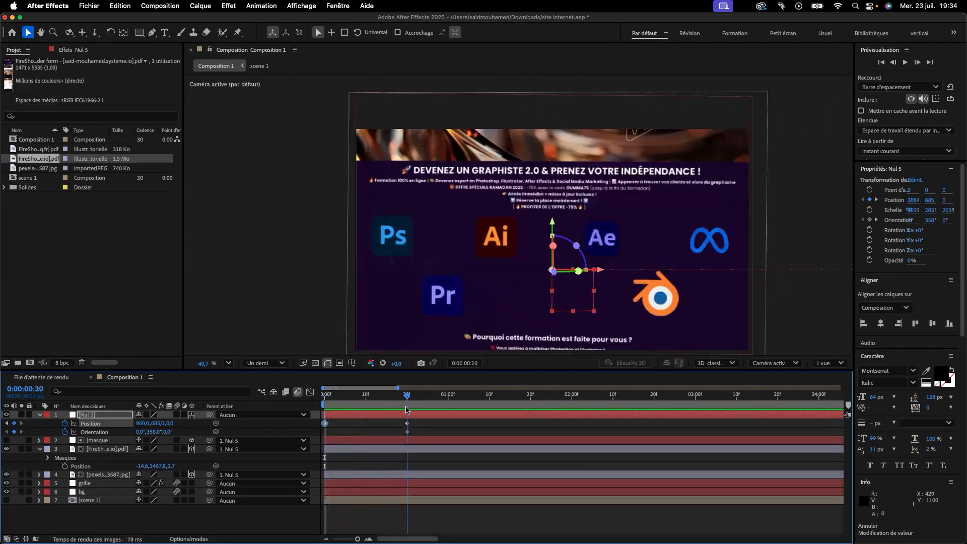
# Try a new Y position for the null at 0:00:01:00 and undo the change.
pyautogui.moveTo(407, 409); pyautogui.dragTo(448, 414)
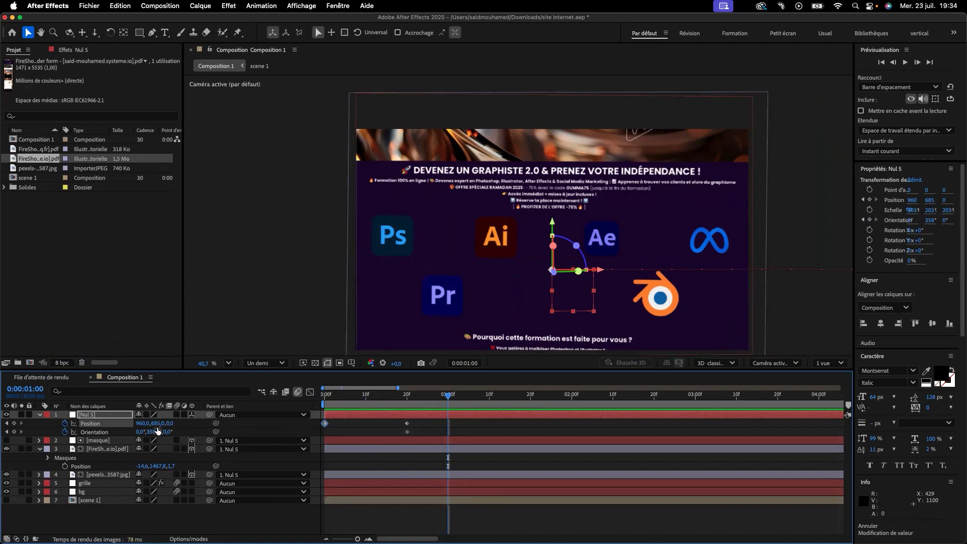
pyautogui.click(115, 415)
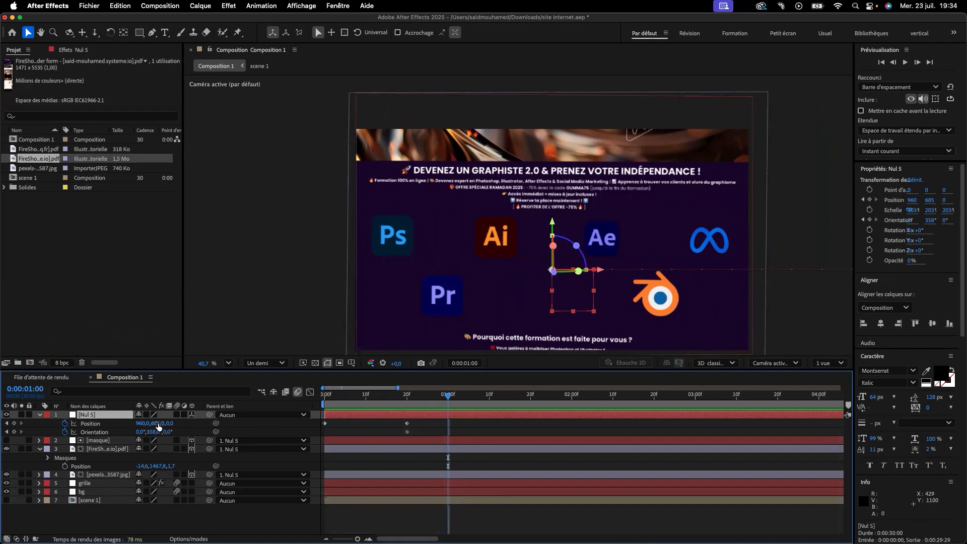
pyautogui.click(156, 423)
pyautogui.write('-5')
pyautogui.click(207, 432)
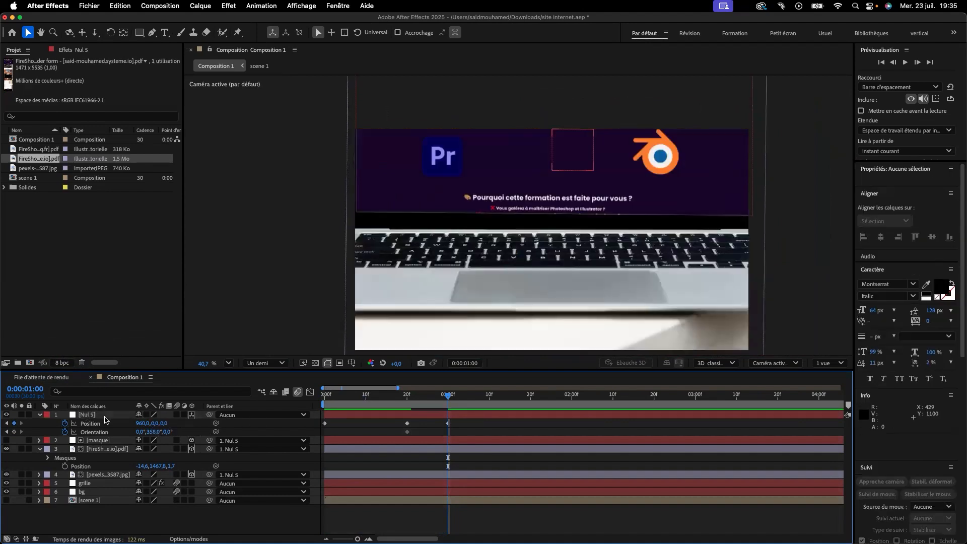
pyautogui.press('super+z')
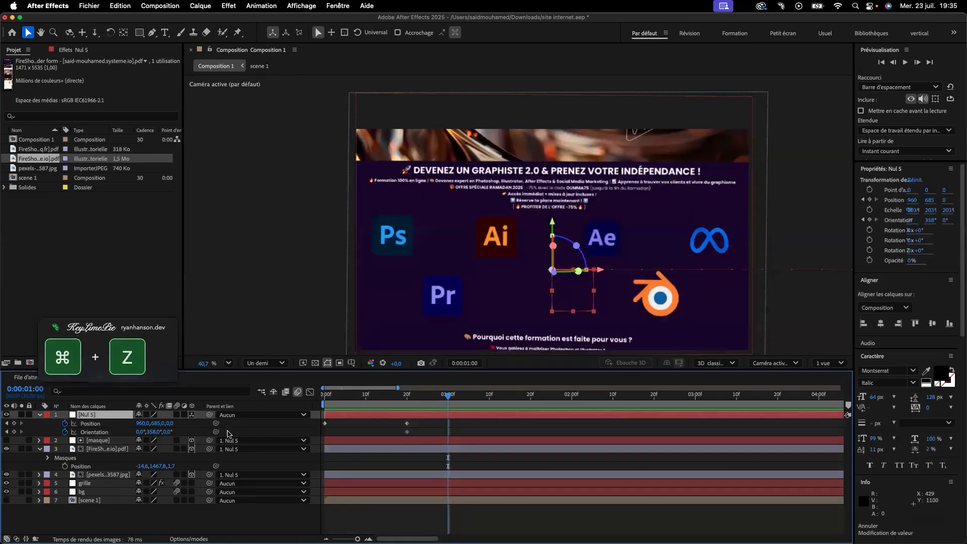
# Add a Scale keyframe to the null at 0:00:00:20 and set its scale to 100% at 0:00:00:25.
pyautogui.press('s')
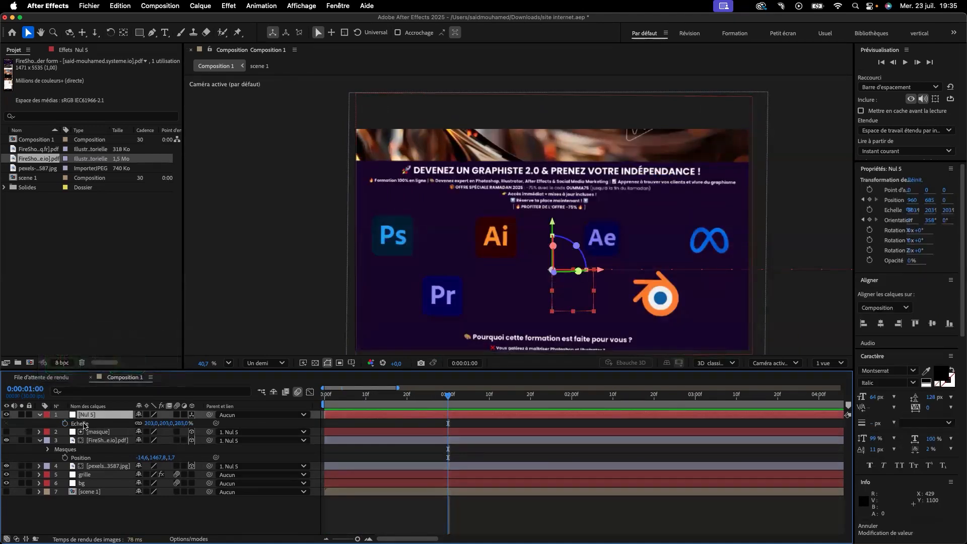
pyautogui.moveTo(448, 398); pyautogui.dragTo(407, 401)
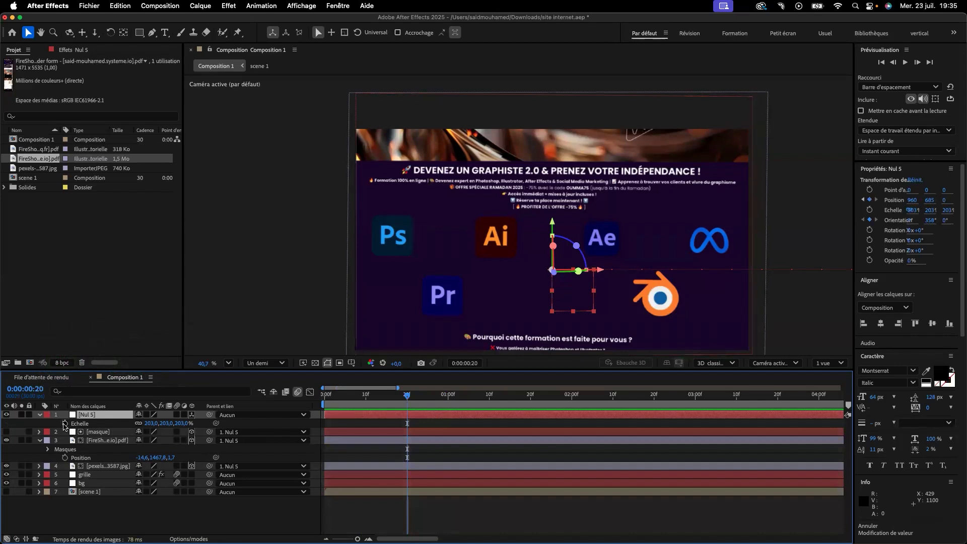
pyautogui.click(64, 423)
pyautogui.moveTo(409, 396)
pyautogui.mouseDown()
pyautogui.moveTo(449, 397)
pyautogui.moveTo(428, 397)
pyautogui.mouseUp()
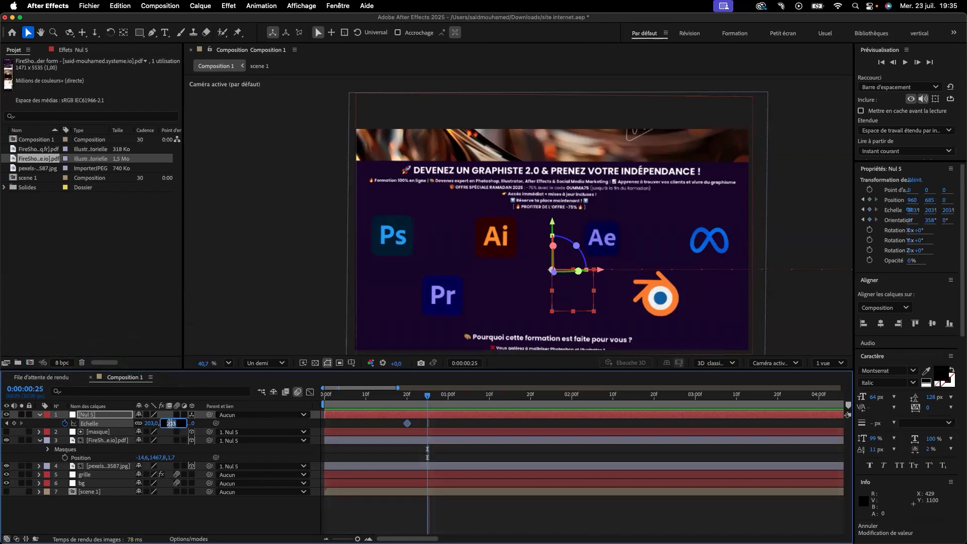
pyautogui.write('100')
pyautogui.click(227, 520)
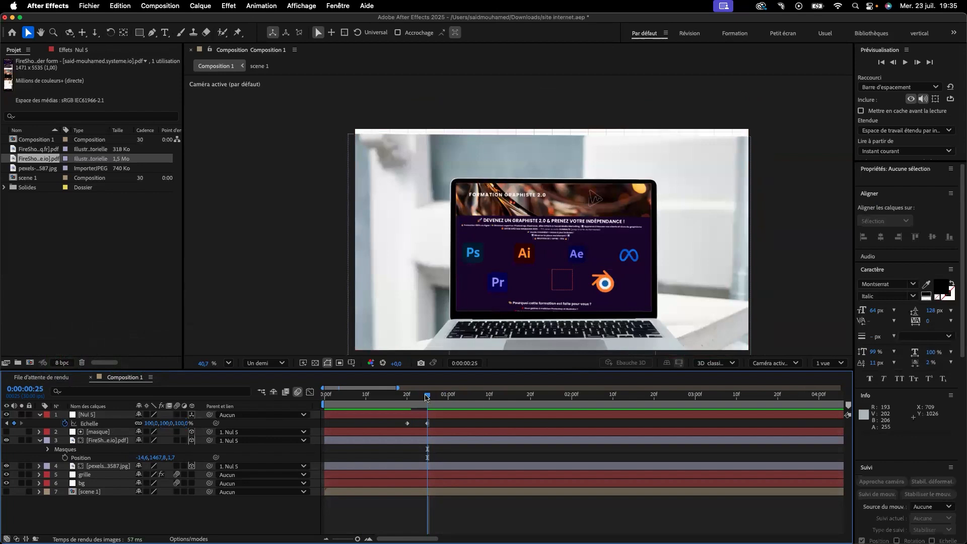
# Apply Easy Ease to all of the null's keyframes and reshape the speed curve for a fast start and a long slowdown.
pyautogui.click(106, 414)
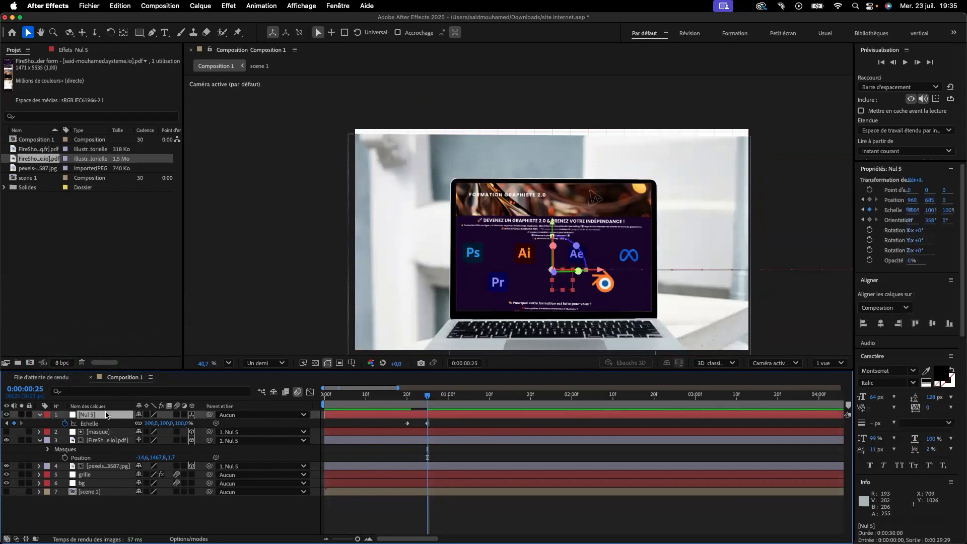
pyautogui.press('u')
pyautogui.moveTo(443, 443); pyautogui.dragTo(317, 420)
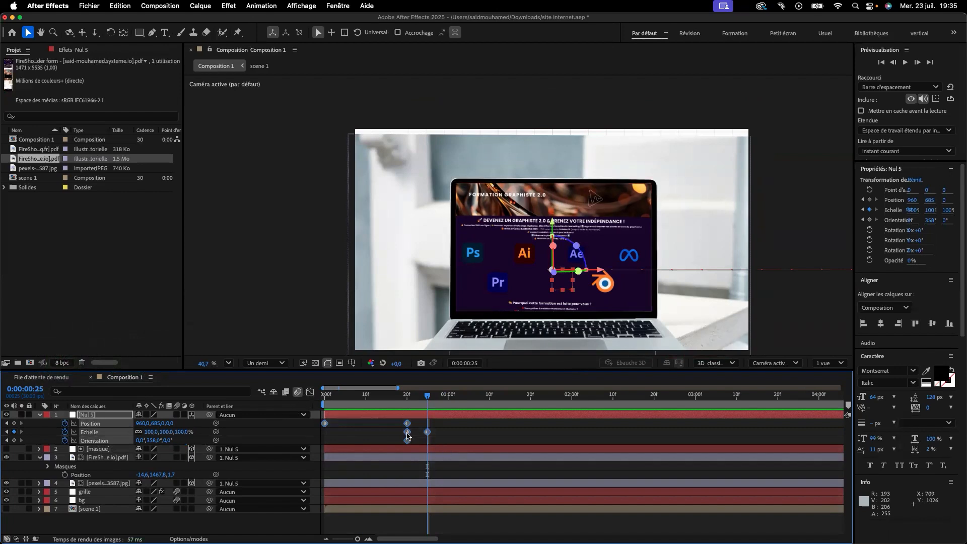
pyautogui.moveTo(408, 437)
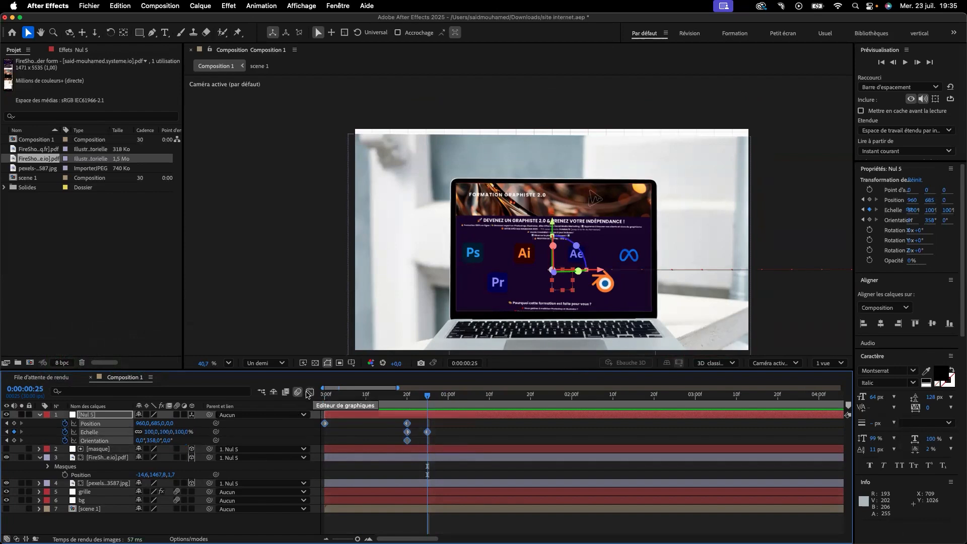
pyautogui.hotkey('shift', 'F3')
pyautogui.moveTo(445, 517); pyautogui.dragTo(323, 413)
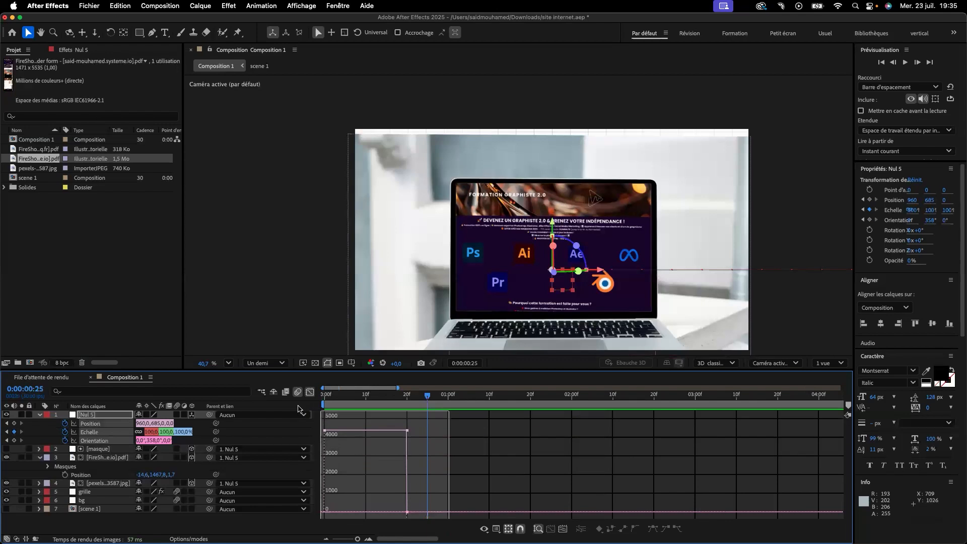
pyautogui.click(652, 528)
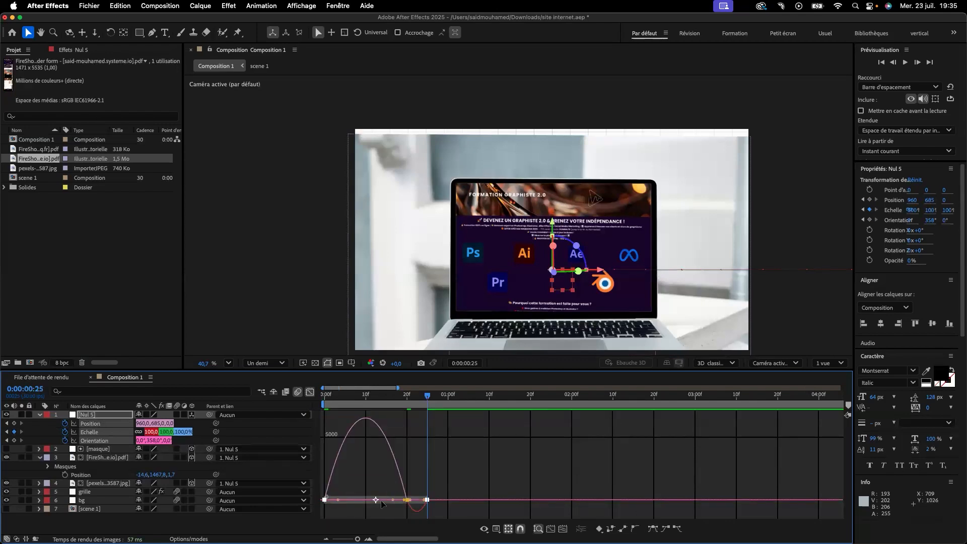
pyautogui.moveTo(393, 500); pyautogui.dragTo(376, 500)
# Play back the null's eased animation from 0:00:00:00.
pyautogui.moveTo(426, 398); pyautogui.dragTo(282, 409)
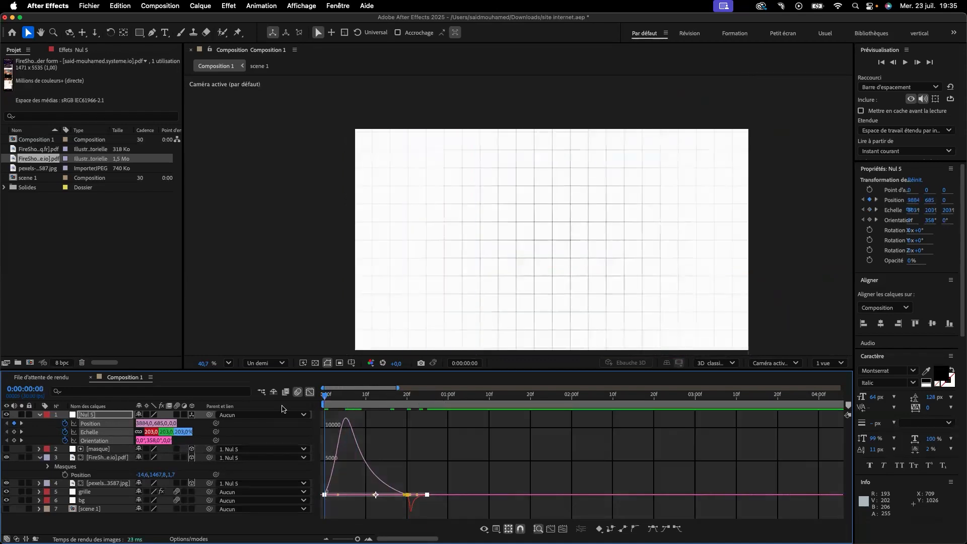
pyautogui.press('space')
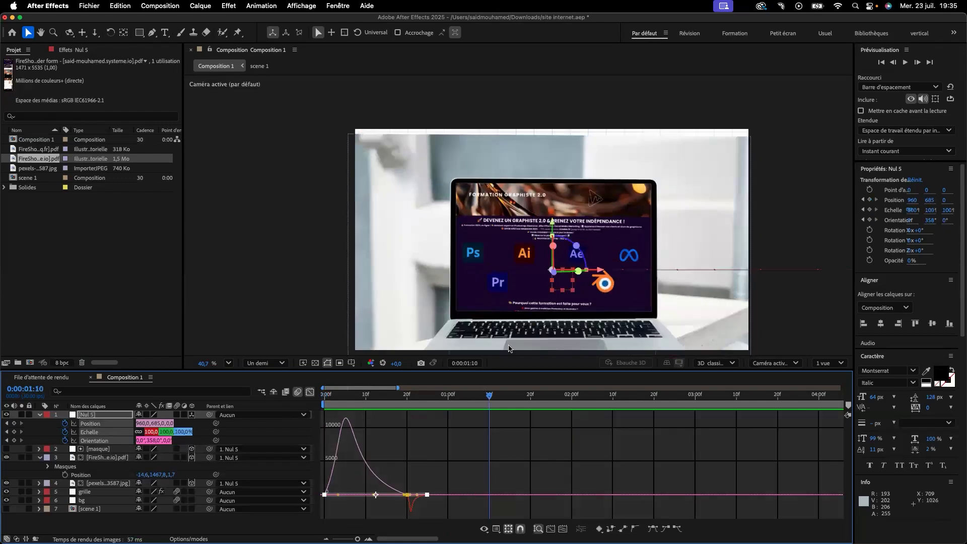
pyautogui.moveTo(489, 396); pyautogui.dragTo(270, 395)
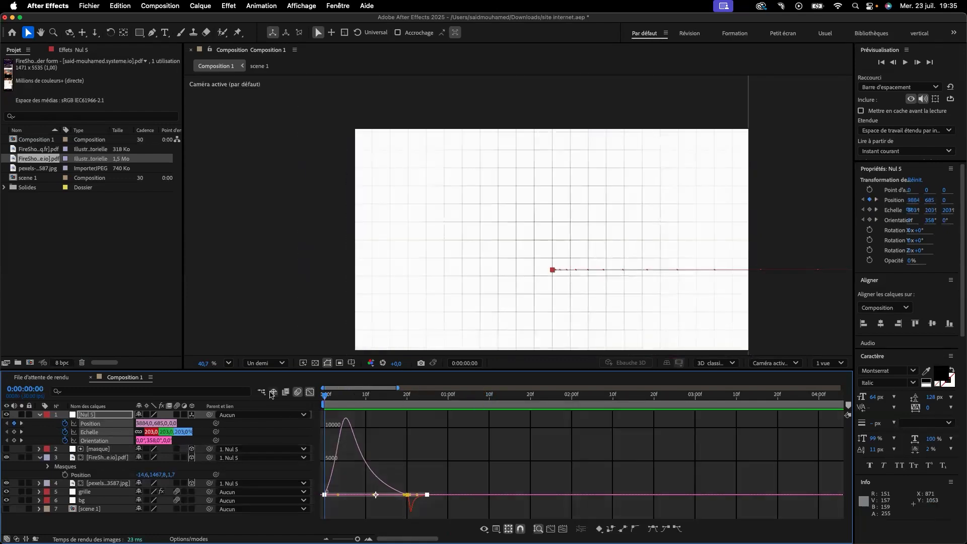
pyautogui.press('space')
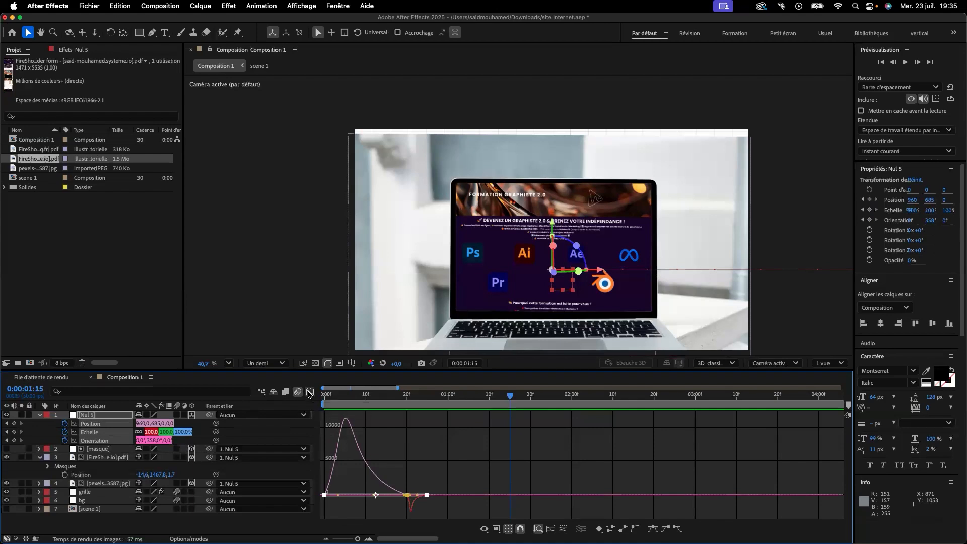
# Leave the graph editor, move the null's last Scale keyframe to about 0:00:01:01 and preview the slower zoom-out.
pyautogui.click(309, 394)
pyautogui.click(443, 438)
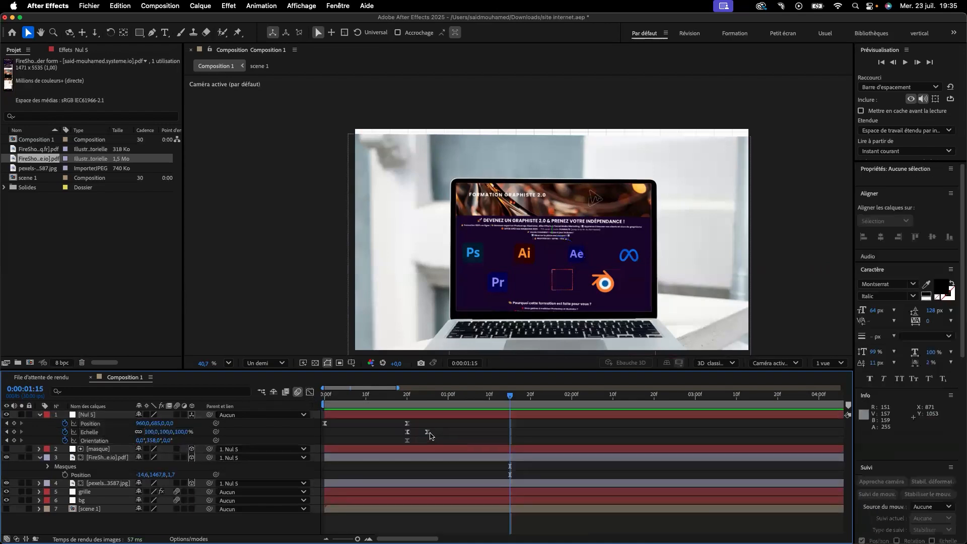
pyautogui.moveTo(427, 432); pyautogui.dragTo(453, 432)
pyautogui.press('space')
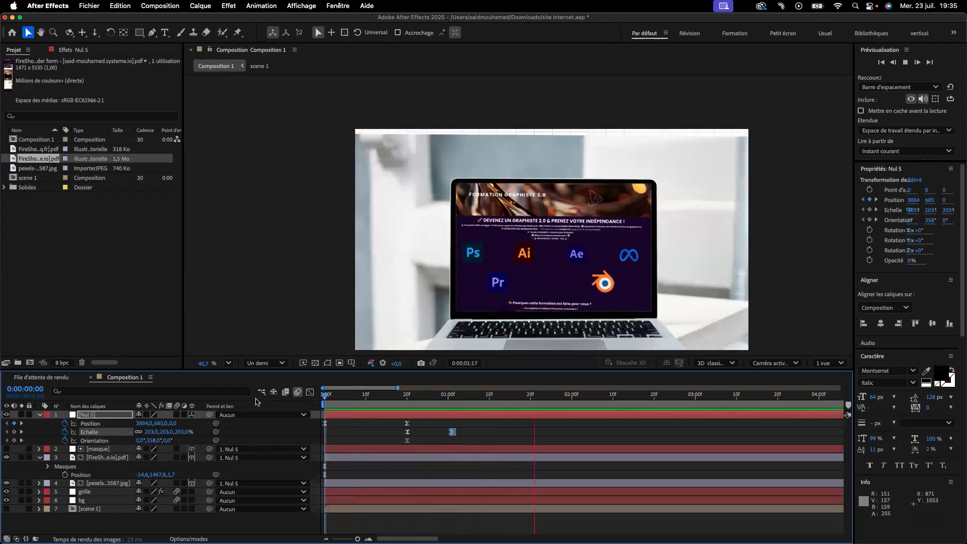
pyautogui.press('space')
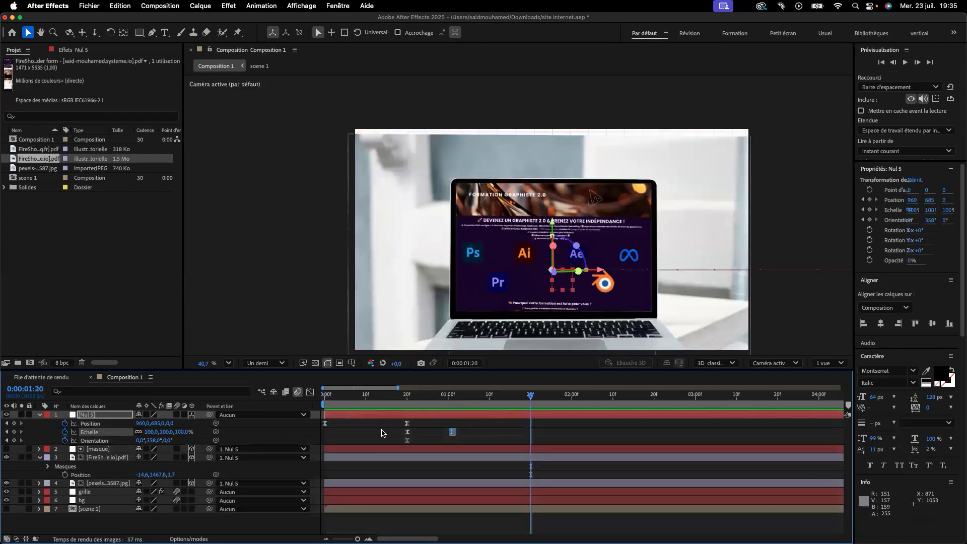
# Trim the start of the laptop photo layer to 0:00:00:08.
pyautogui.moveTo(533, 398); pyautogui.dragTo(326, 402)
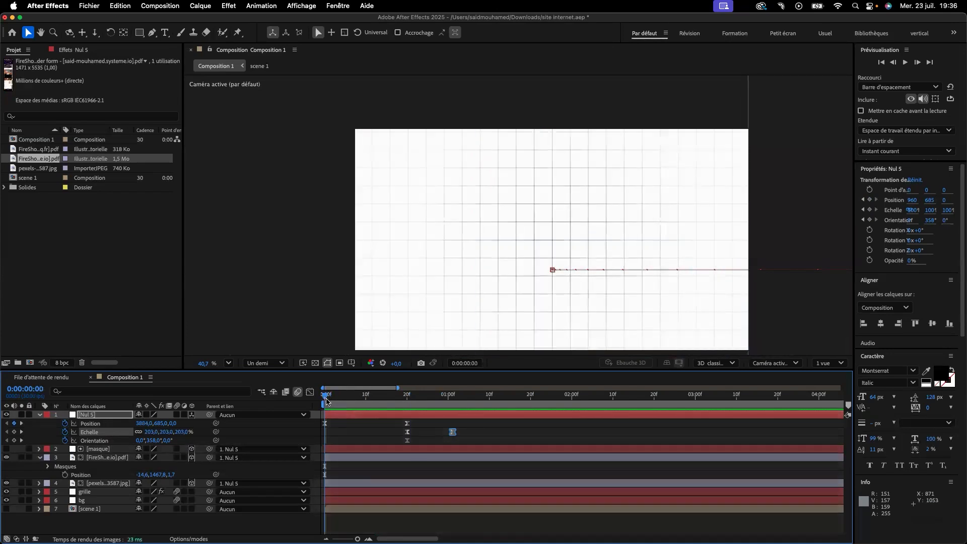
pyautogui.click(331, 495)
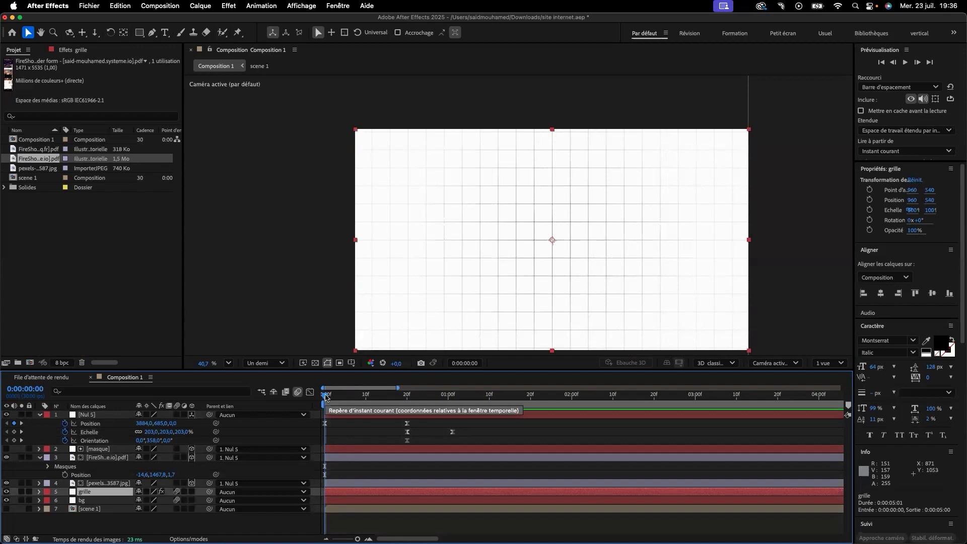
pyautogui.moveTo(325, 398); pyautogui.dragTo(357, 399)
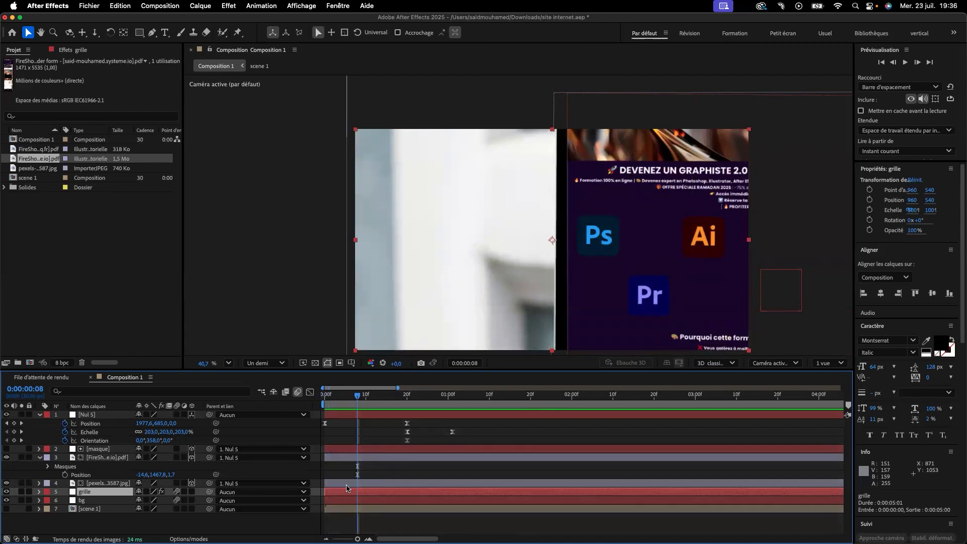
pyautogui.click(335, 485)
pyautogui.moveTo(325, 483); pyautogui.dragTo(355, 484)
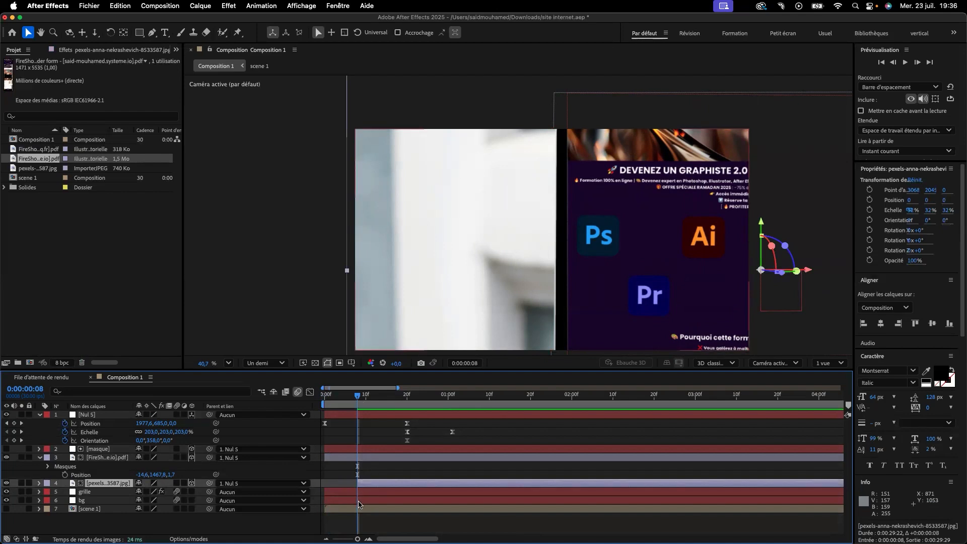
# Split the grille and bg layers at 0:00:00:08 and delete their parts before that frame.
pyautogui.keyDown('shift'); pyautogui.click(358, 502); pyautogui.keyUp('shift')
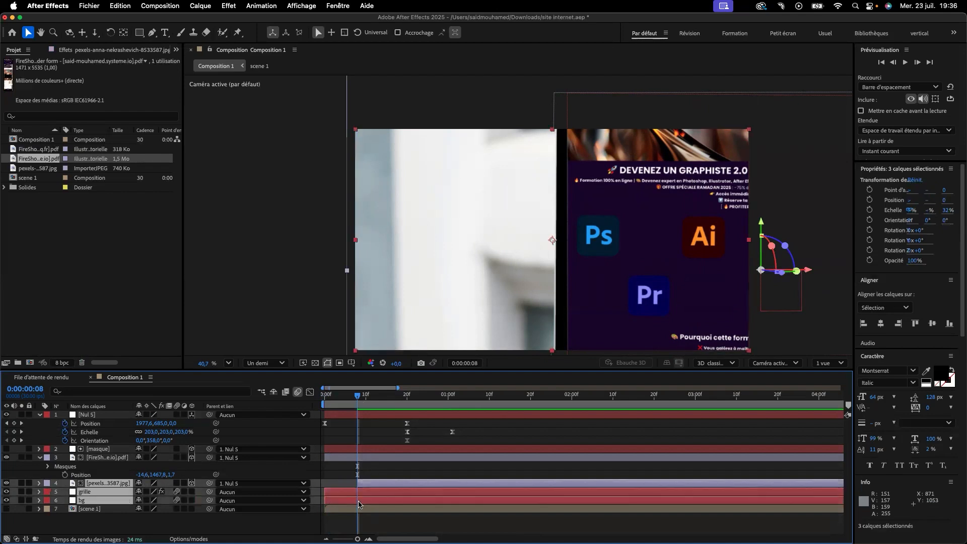
pyautogui.press('super+shift+d')
pyautogui.click(346, 502)
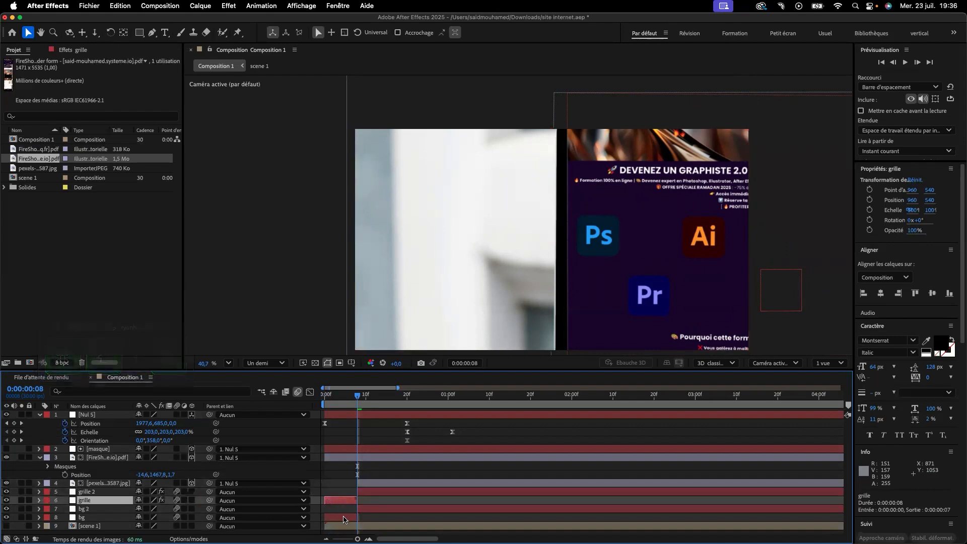
pyautogui.keyDown('shift'); pyautogui.click(344, 519); pyautogui.keyUp('shift')
pyautogui.click(337, 502)
pyautogui.press('Delete')
pyautogui.click(335, 508)
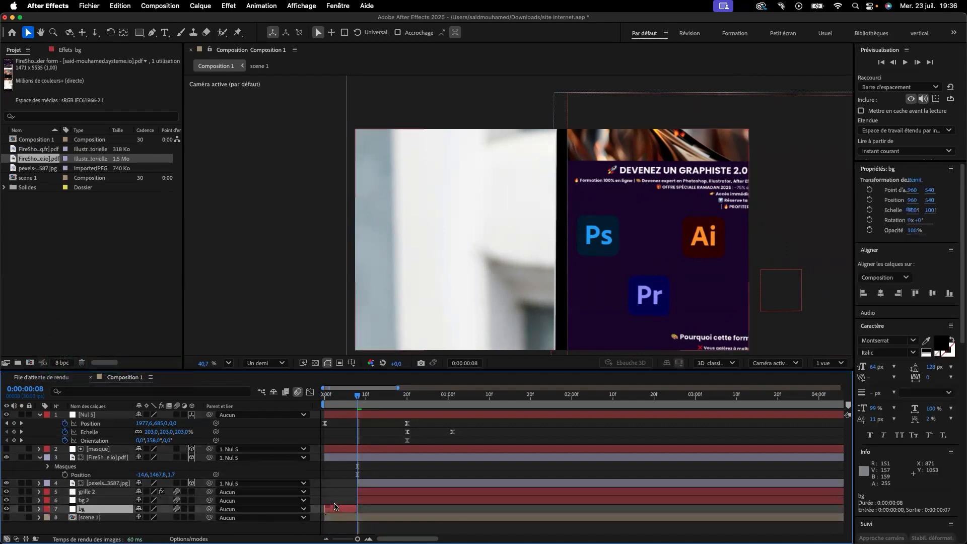
pyautogui.press('Delete')
# Preview the composition from 0:00:00:00 with the trimmed photo and background layers.
pyautogui.click(352, 397)
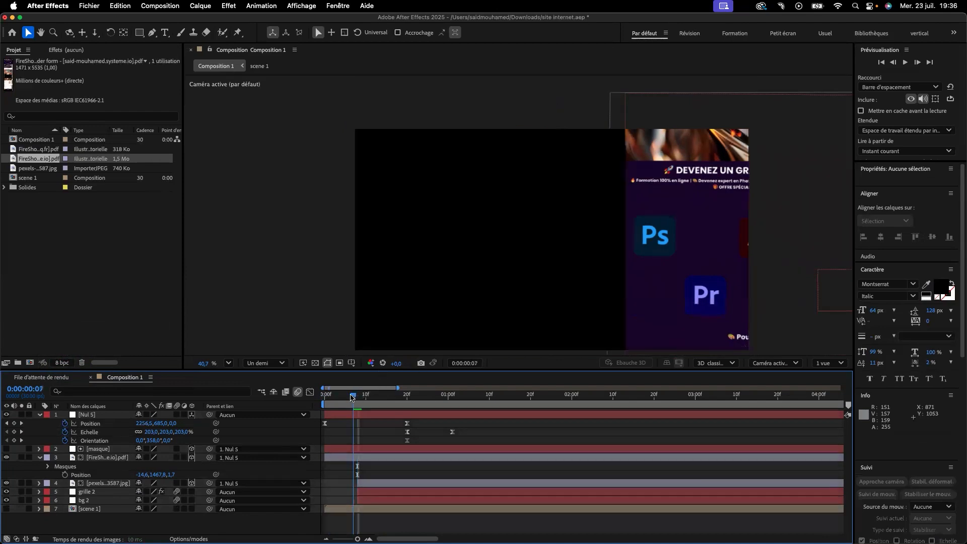
pyautogui.moveTo(351, 397); pyautogui.dragTo(310, 394)
pyautogui.press('space')
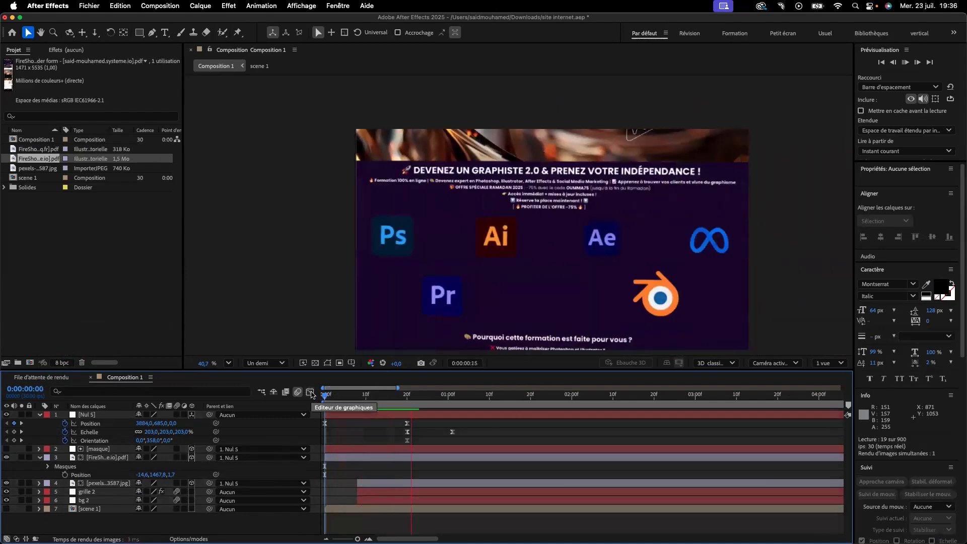
pyautogui.press('space')
# Split the laptop photo, grille 2 and bg 2 layers at 0:00:00:20.
pyautogui.moveTo(326, 396); pyautogui.dragTo(356, 397)
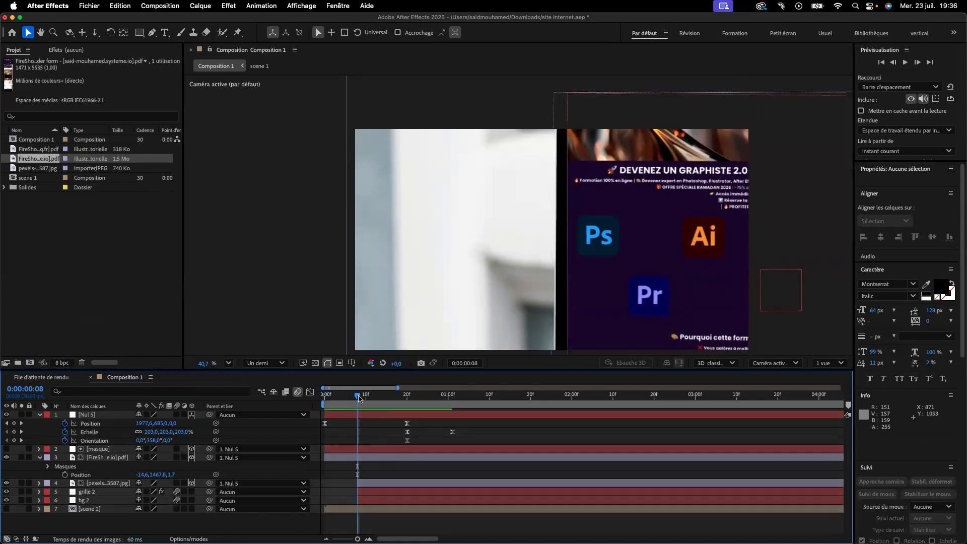
pyautogui.moveTo(358, 397); pyautogui.dragTo(407, 404)
pyautogui.click(367, 483)
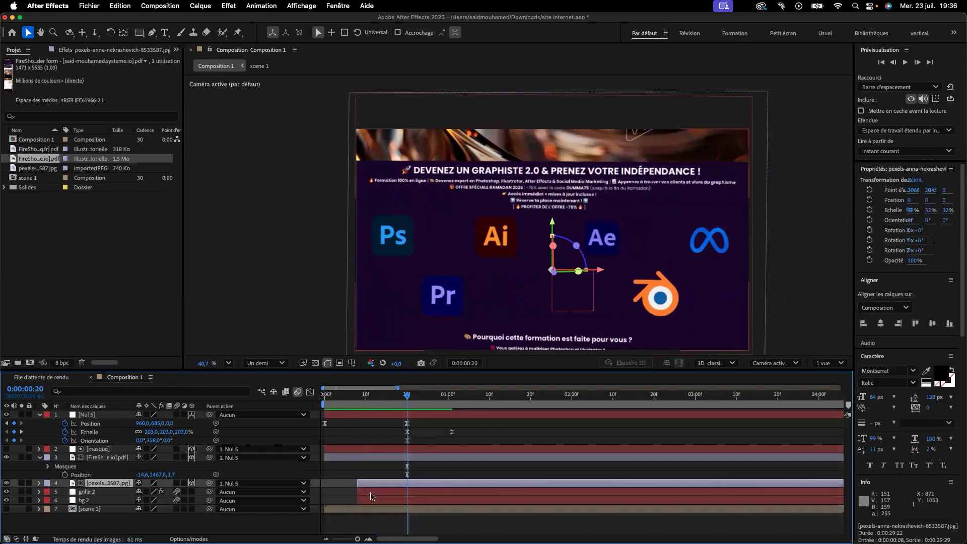
pyautogui.keyDown('shift'); pyautogui.click(372, 501); pyautogui.keyUp('shift')
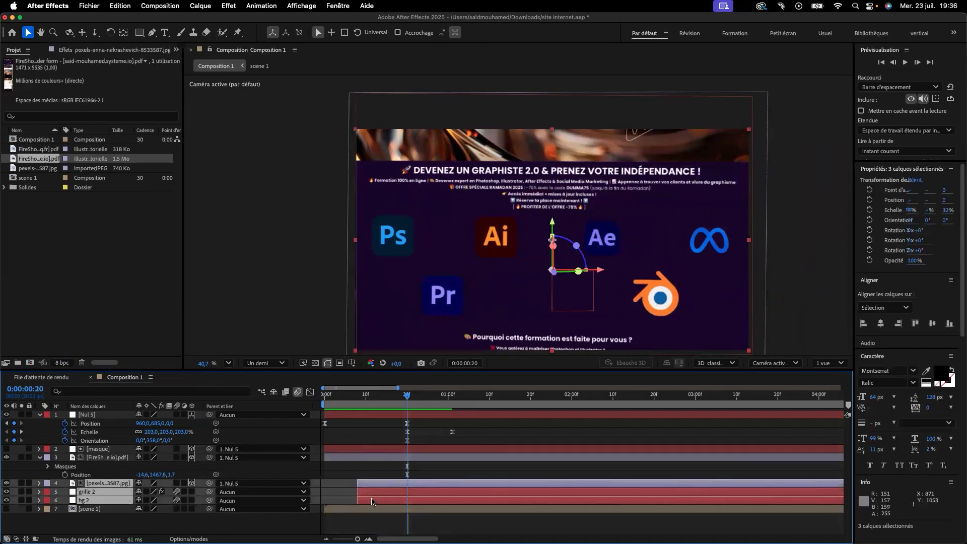
pyautogui.press('super+shift+d')
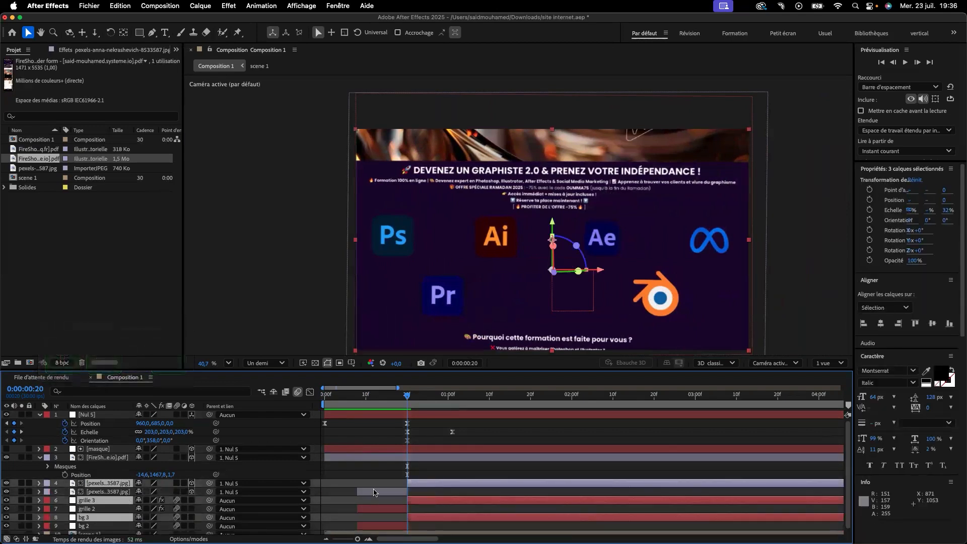
# Delete the parts of the laptop photo, grille 2 and bg 2 layers that lie before 0:00:00:20.
pyautogui.click(374, 493)
pyautogui.keyDown('shift'); pyautogui.click(376, 510); pyautogui.keyUp('shift')
pyautogui.keyDown('shift'); pyautogui.click(379, 527); pyautogui.keyUp('shift')
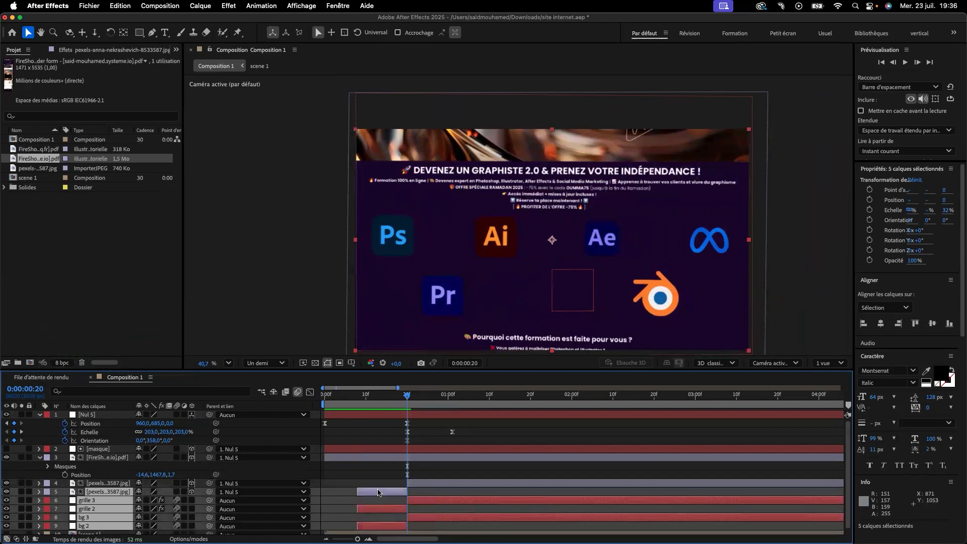
pyautogui.click(361, 493)
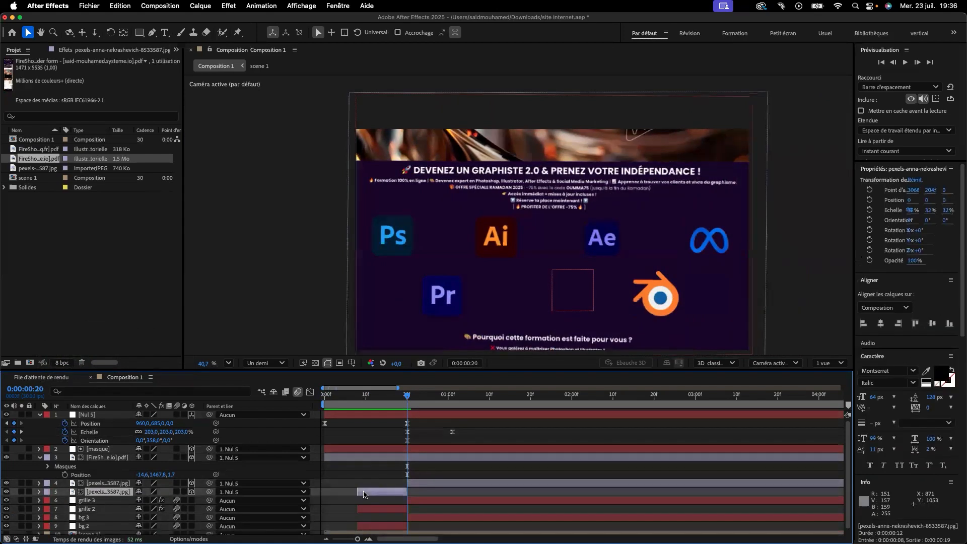
pyautogui.press('Delete')
pyautogui.click(365, 501)
pyautogui.press('Delete')
pyautogui.click(369, 509)
pyautogui.press('Delete')
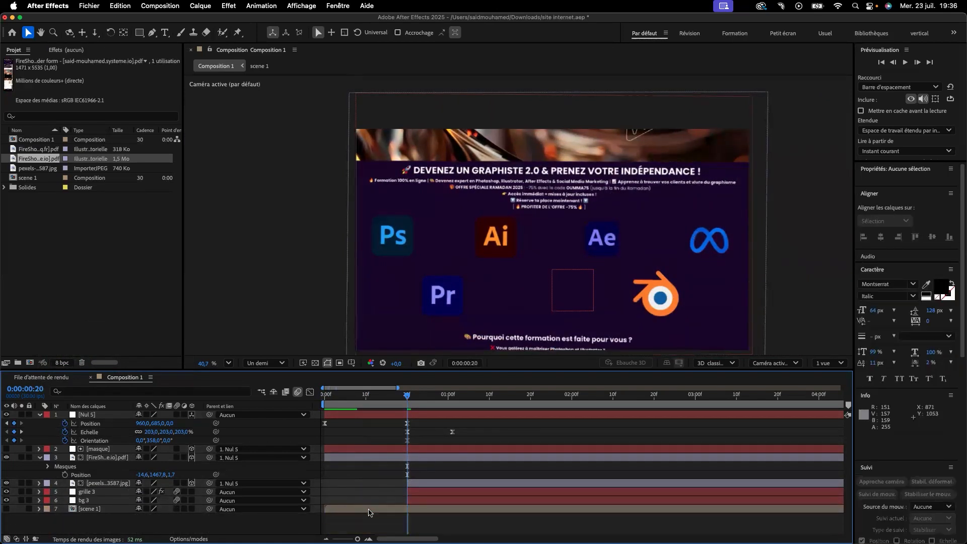
# Preview the composition from 0:00:00:00 with the photo and background layers starting at 0:00:00:20.
pyautogui.moveTo(407, 397); pyautogui.dragTo(324, 398)
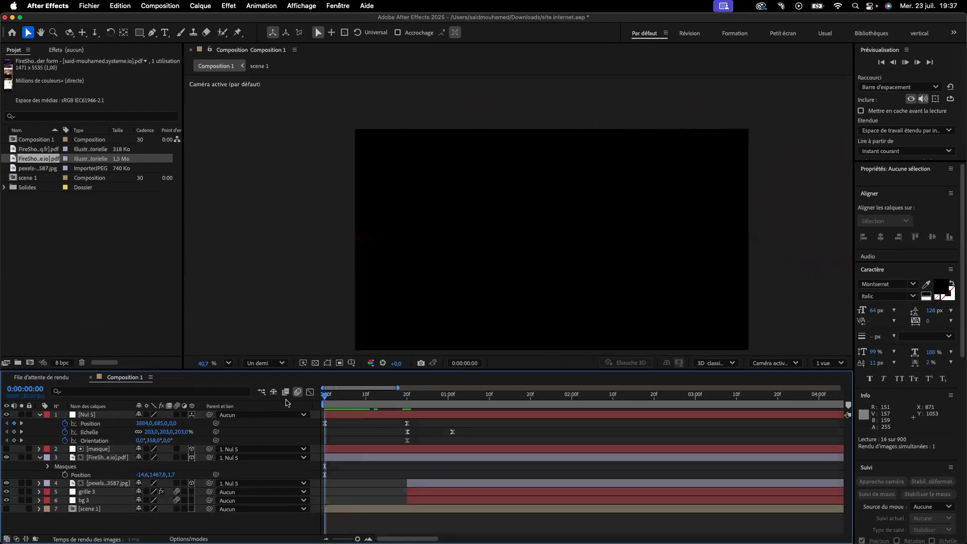
pyautogui.press('space')
pyautogui.press('space')
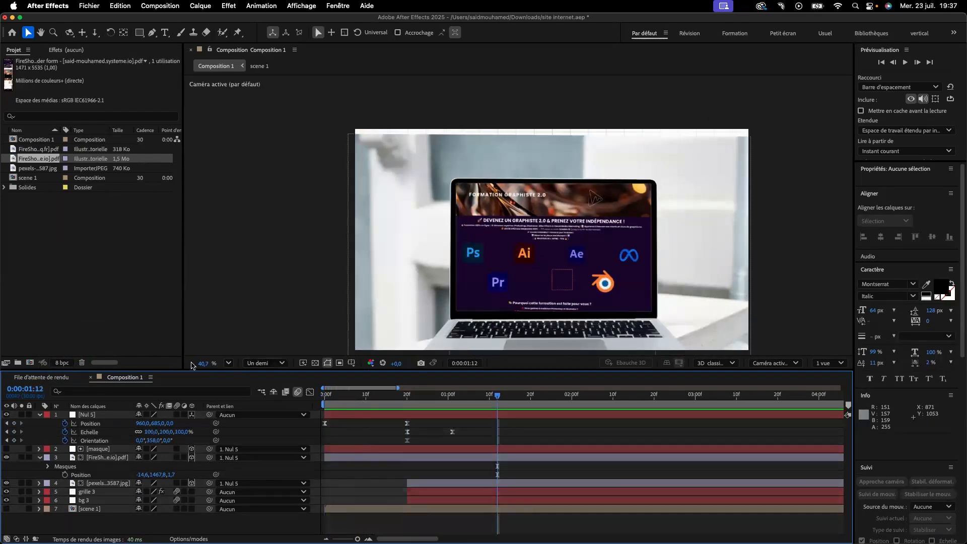
# Set the Scale keyframe of Nul 5 at 0:00:01:01 to 105% and preview the zoom-out.
pyautogui.click(378, 217)
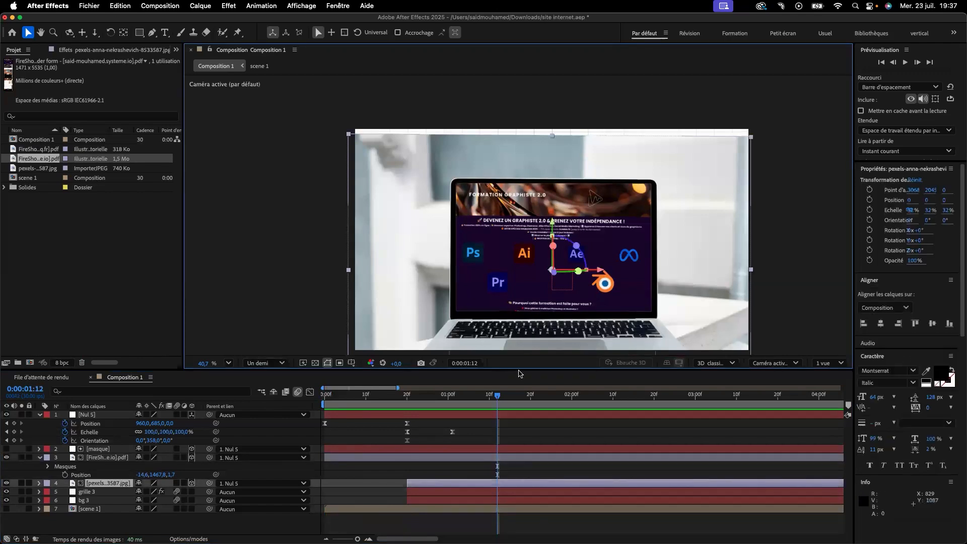
pyautogui.moveTo(502, 400); pyautogui.dragTo(453, 399)
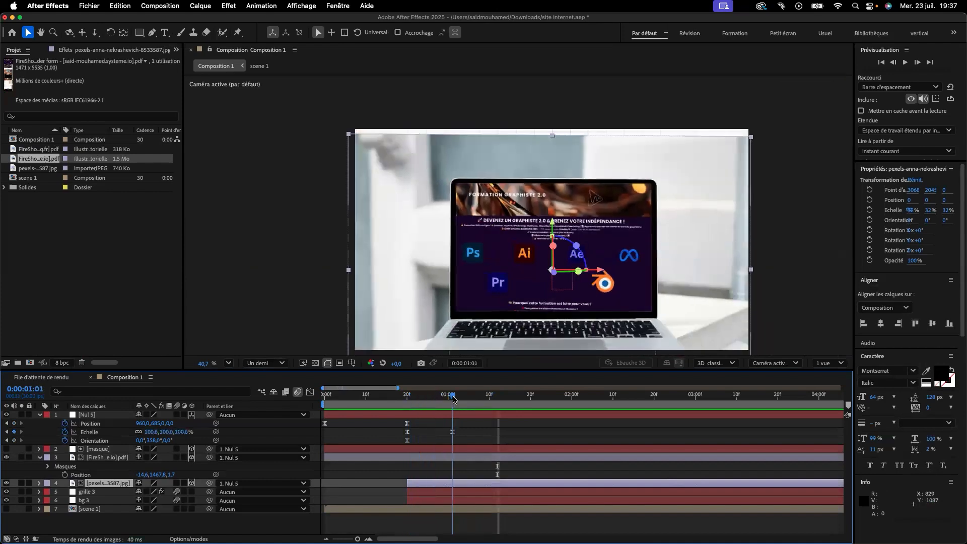
pyautogui.moveTo(166, 432); pyautogui.dragTo(168, 432)
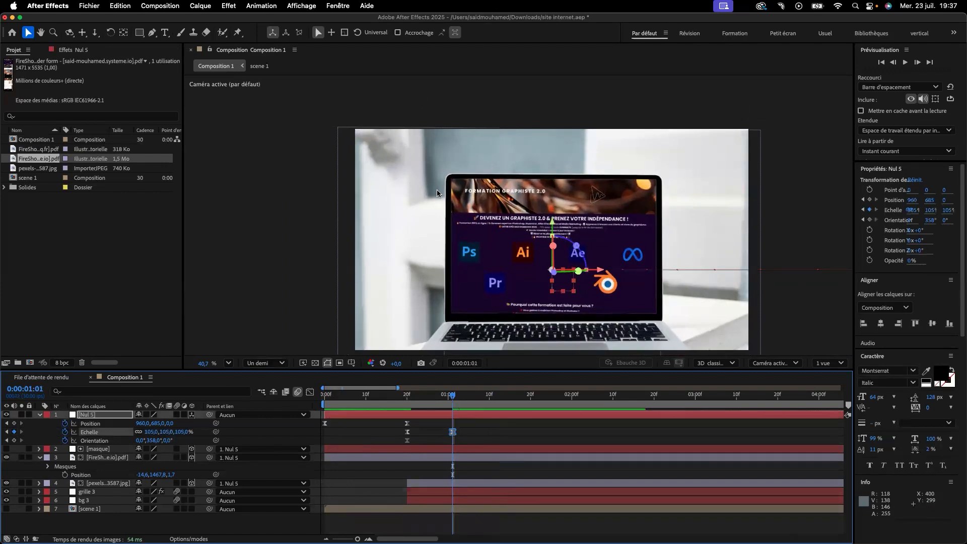
pyautogui.press('space')
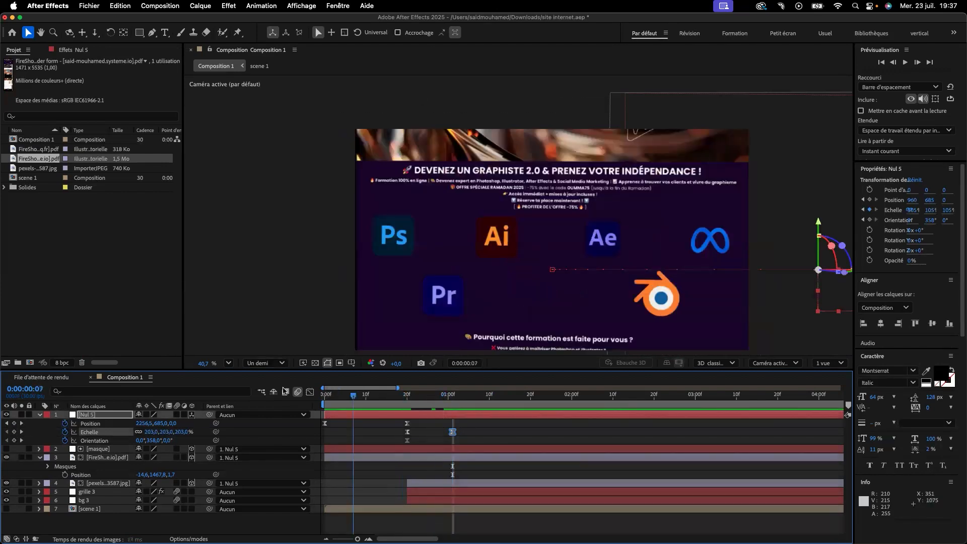
pyautogui.press('space')
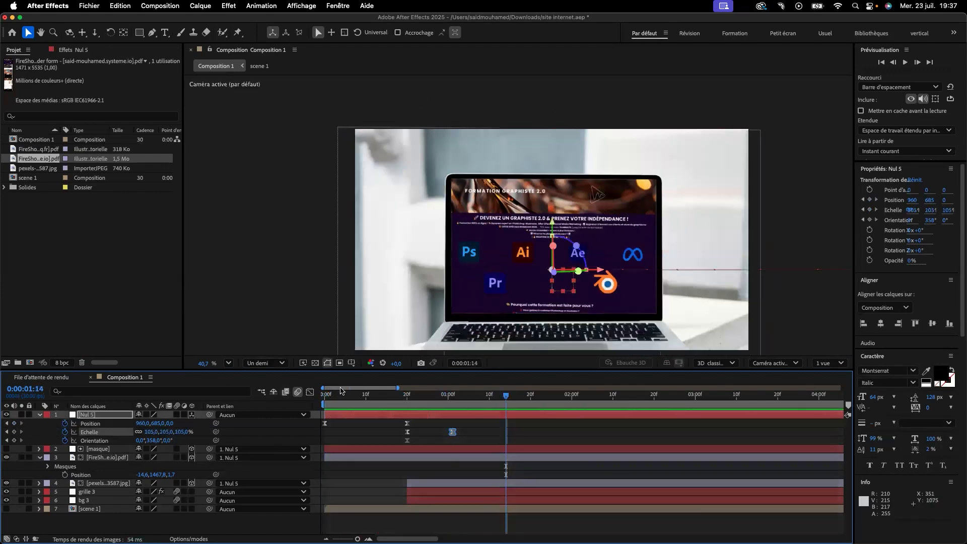
# Enable motion blur on the layers from Nul 5 down to the laptop photo, and preview the animation from the start.
pyautogui.moveTo(176, 414); pyautogui.dragTo(180, 484)
pyautogui.moveTo(508, 398); pyautogui.dragTo(288, 406)
pyautogui.press('space')
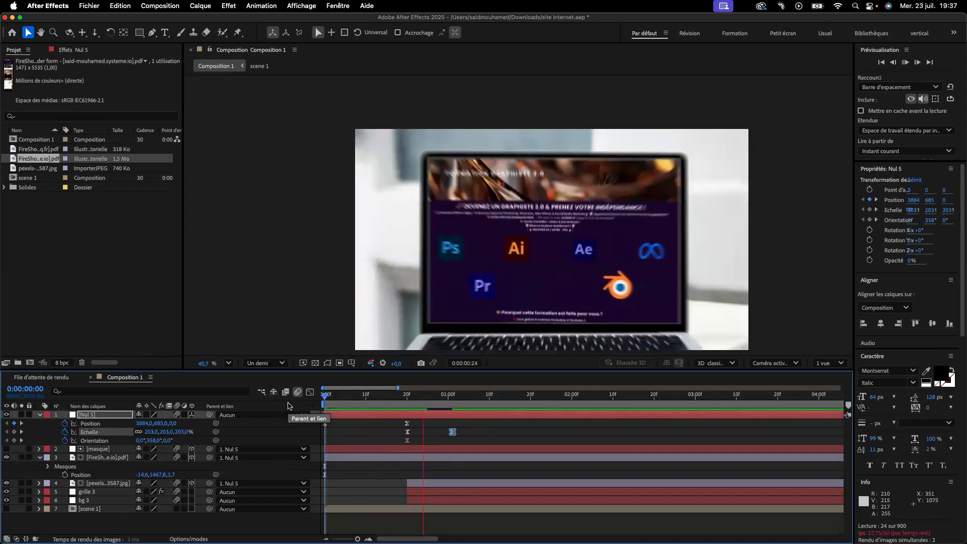
pyautogui.press('space')
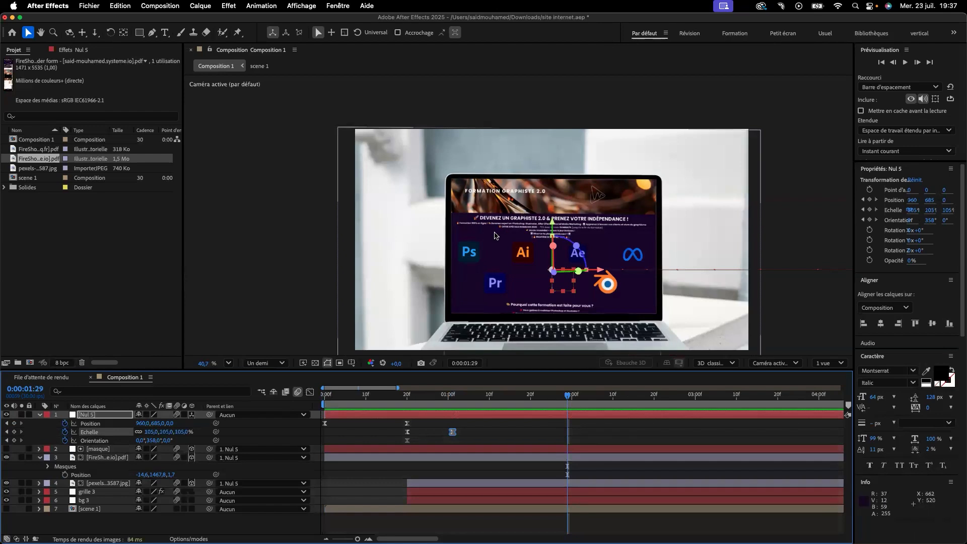
# Start keyframing the Position of the web page PDF layer at 0:00:01:01, where the null's zoom-out ends.
pyautogui.moveTo(569, 397); pyautogui.dragTo(462, 401)
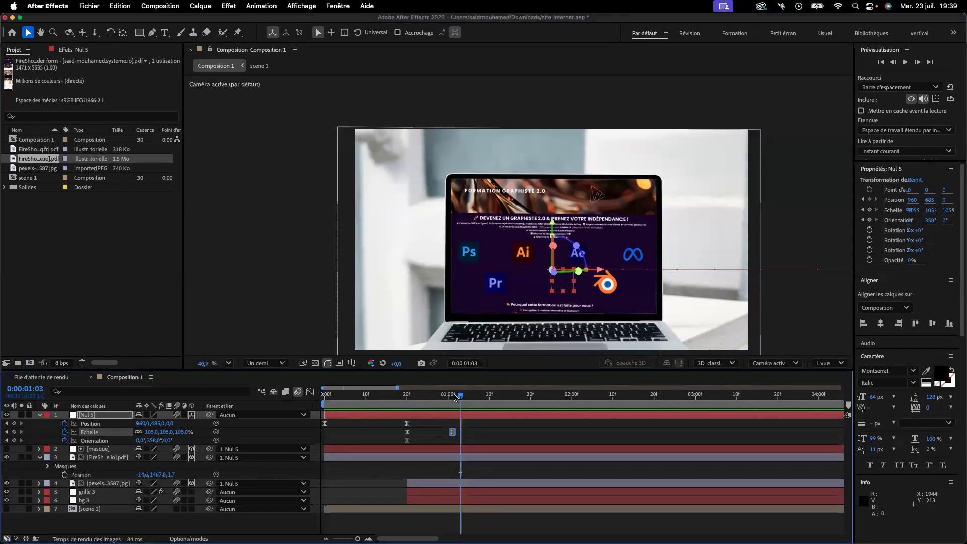
pyautogui.moveTo(464, 399)
pyautogui.mouseDown()
pyautogui.moveTo(414, 400)
pyautogui.moveTo(452, 405)
pyautogui.mouseUp()
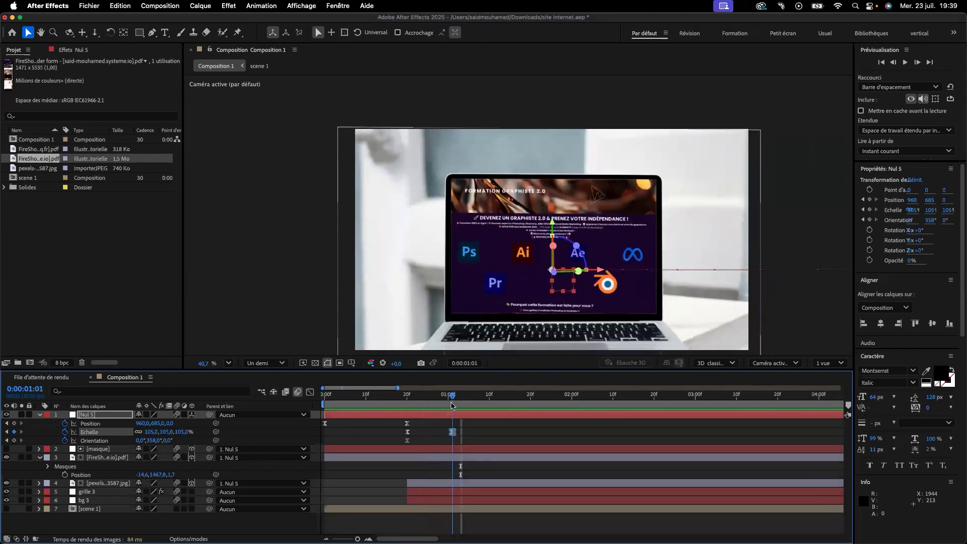
pyautogui.click(106, 458)
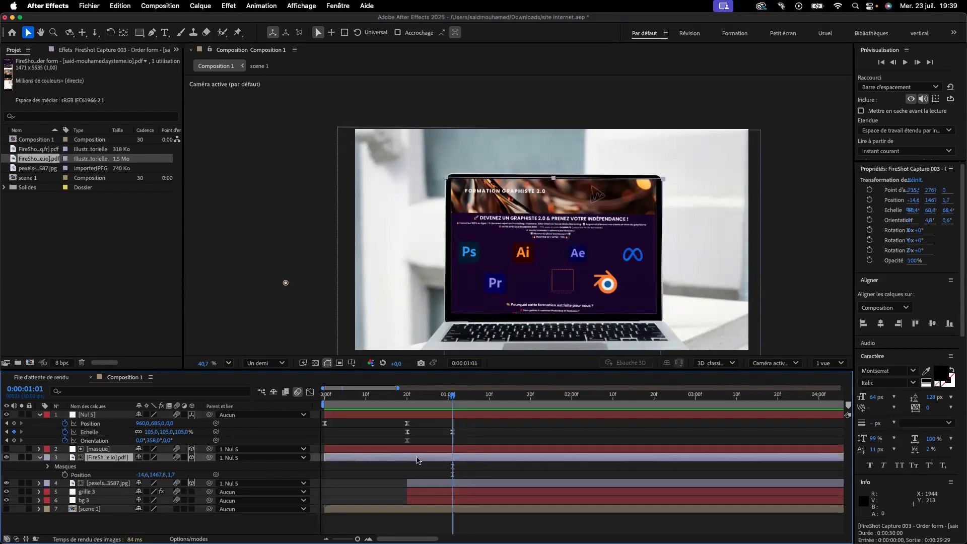
pyautogui.press('u')
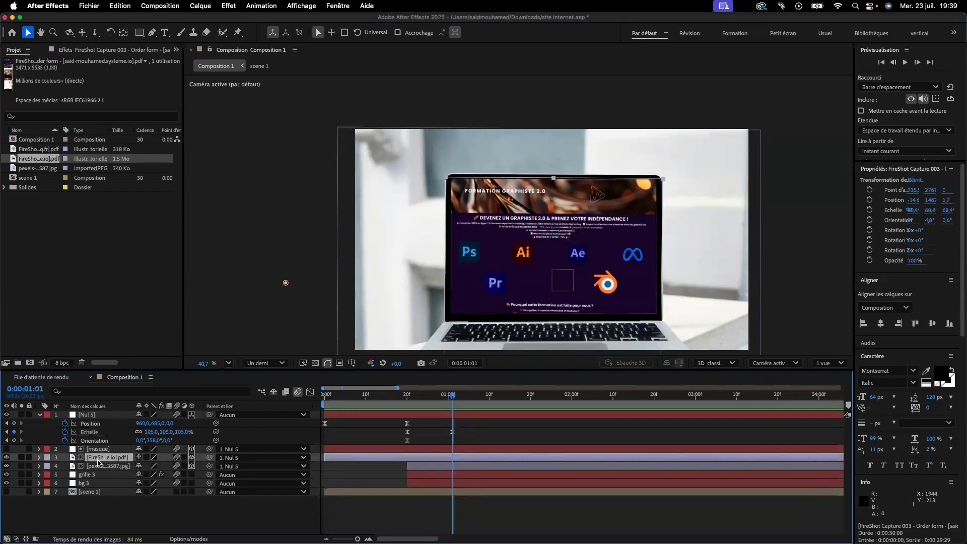
pyautogui.press('p')
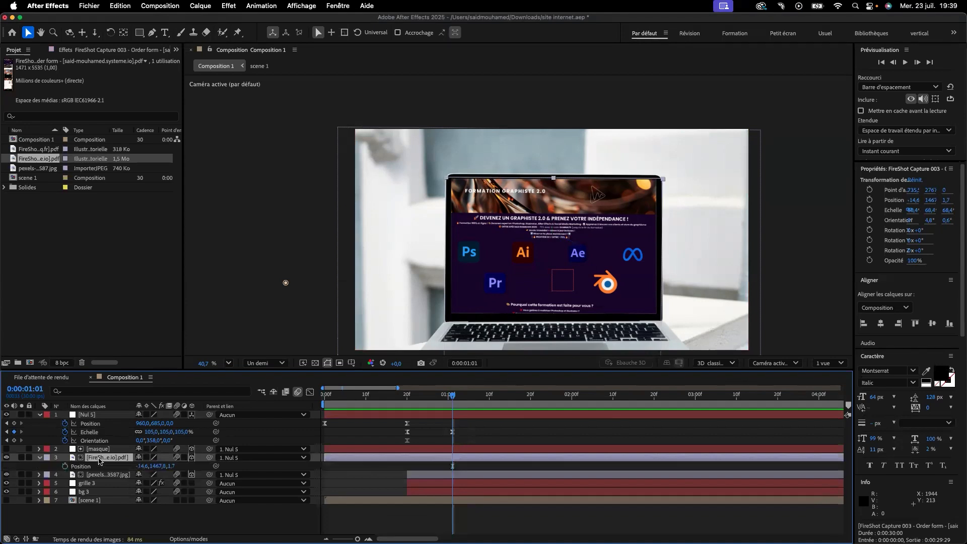
pyautogui.moveTo(155, 469); pyautogui.dragTo(97, 460)
pyautogui.press('super+z')
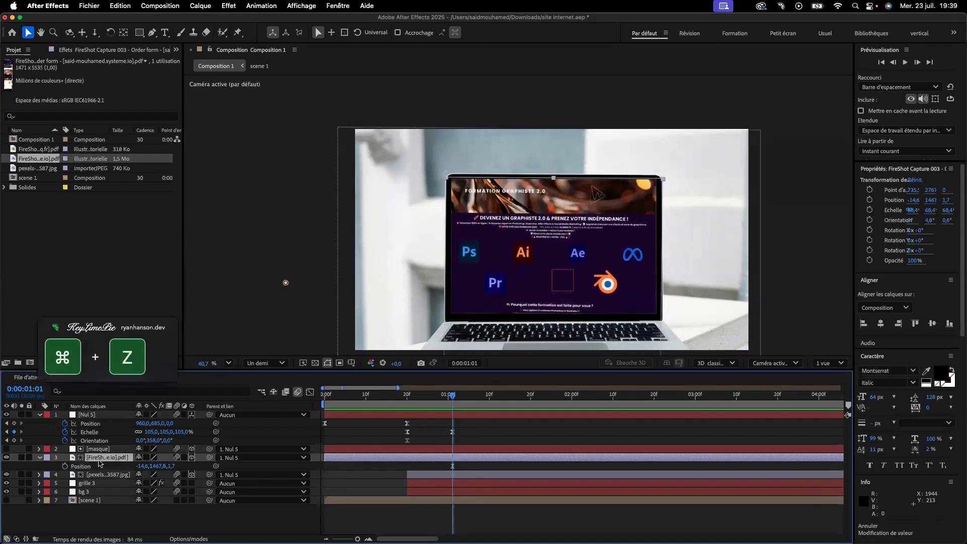
pyautogui.click(65, 466)
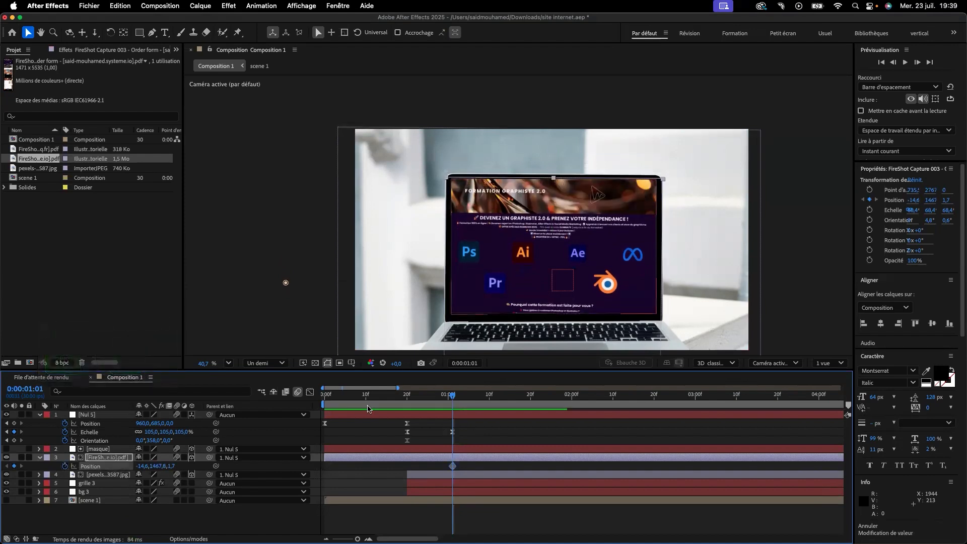
# Scroll the web page up at 0:00:01:10 by keyframing its vertical Position at about 551.
pyautogui.moveTo(456, 397); pyautogui.dragTo(489, 397)
pyautogui.click(437, 421)
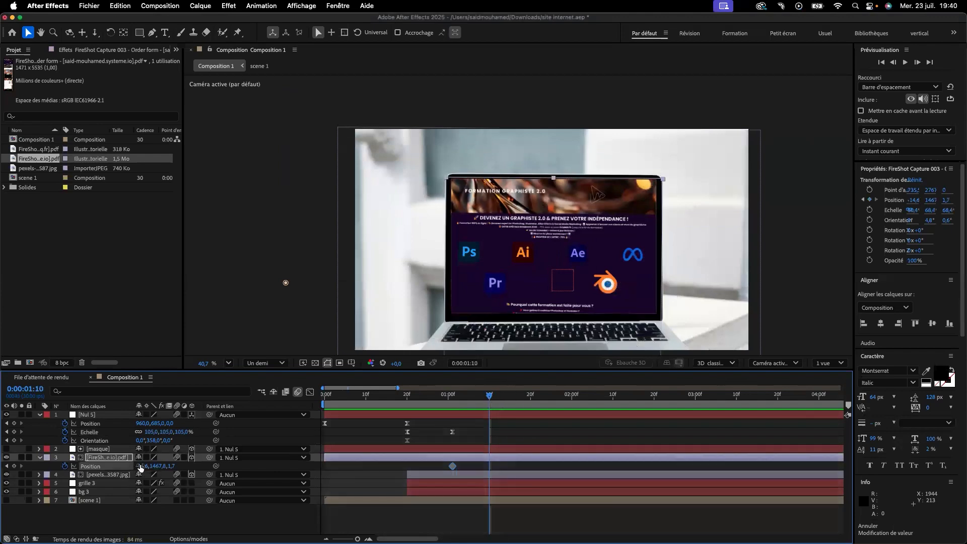
pyautogui.moveTo(157, 466); pyautogui.dragTo(95, 466)
pyautogui.moveTo(286, 174); pyautogui.dragTo(286, 90)
# Continue the page scroll at 0:00:01:20 with a vertical Position of about 205.8.
pyautogui.moveTo(490, 396); pyautogui.dragTo(561, 408)
pyautogui.moveTo(550, 409); pyautogui.dragTo(533, 410)
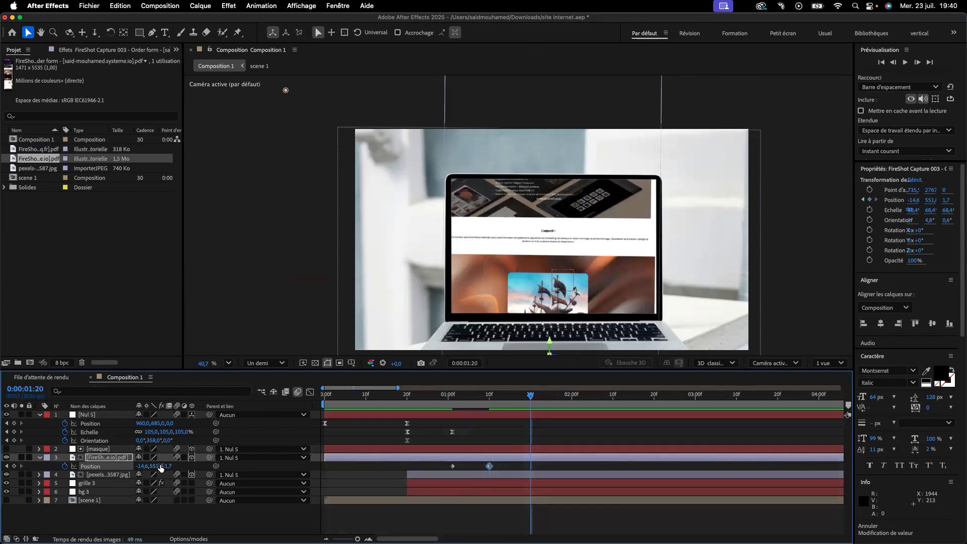
pyautogui.moveTo(143, 466); pyautogui.dragTo(66, 466)
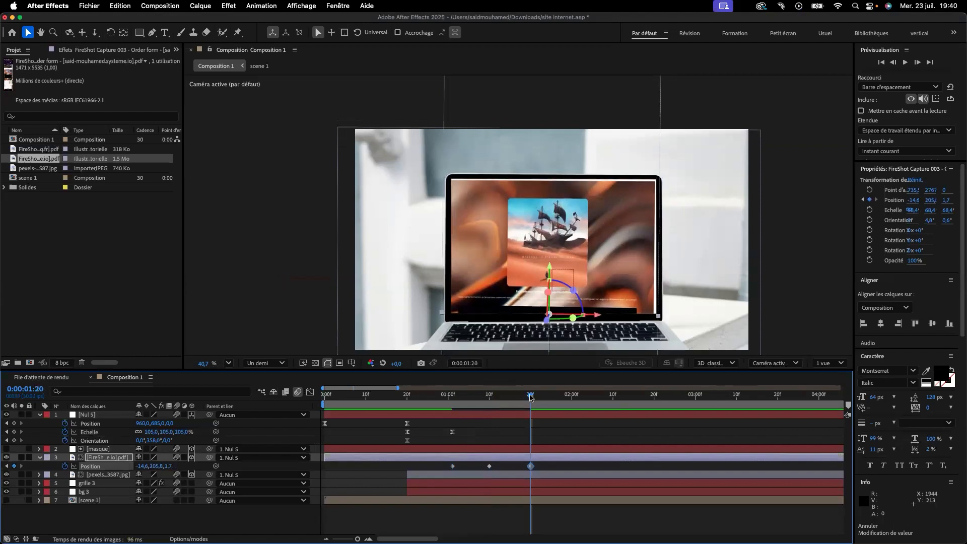
# Scroll the web page to its bottom section at 0:00:02:00 with a vertical Position of about -492.2.
pyautogui.press('space')
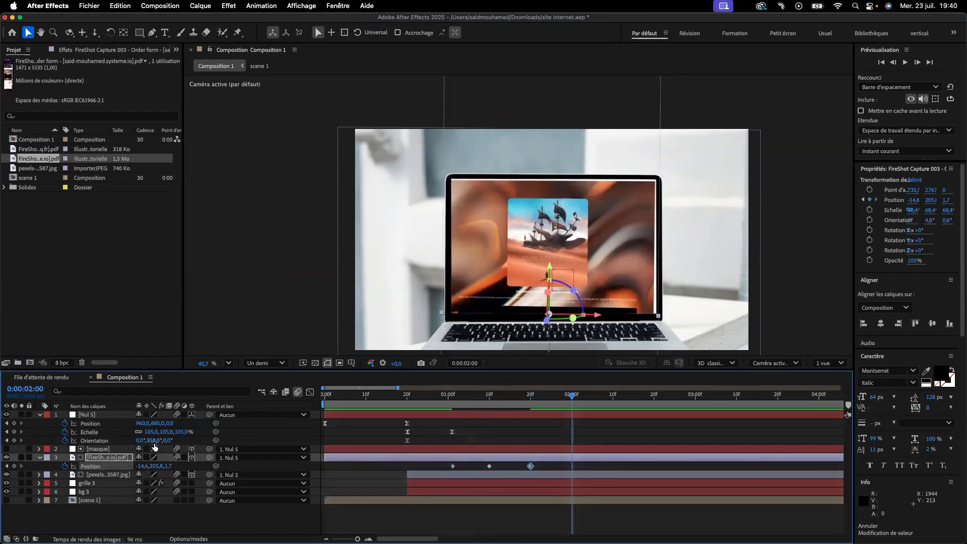
pyautogui.moveTo(151, 442); pyautogui.dragTo(11, 457)
pyautogui.press('super+z')
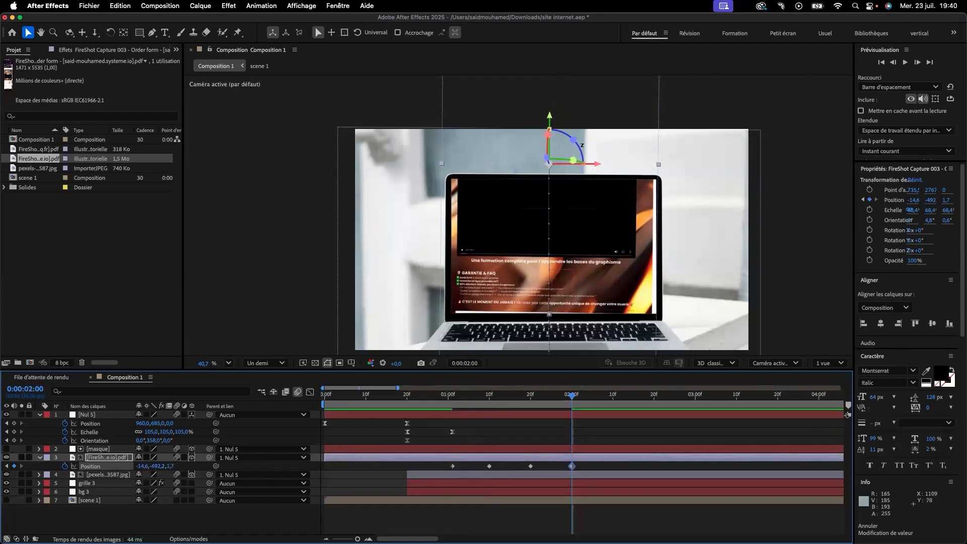
# Rotate the web page layer about -1.2° around its Z axis to align it with the laptop screen.
pyautogui.moveTo(572, 139); pyautogui.dragTo(573, 139)
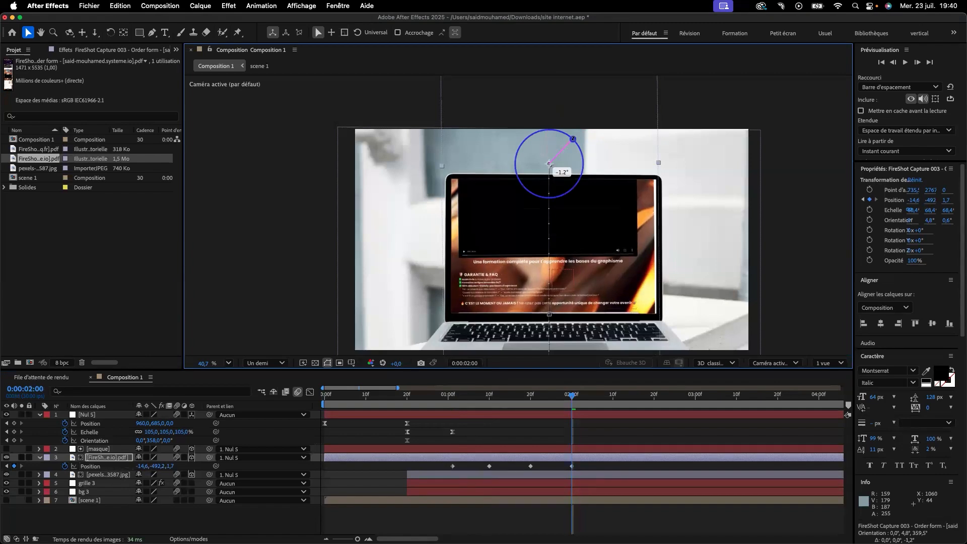
pyautogui.moveTo(573, 139); pyautogui.dragTo(573, 139)
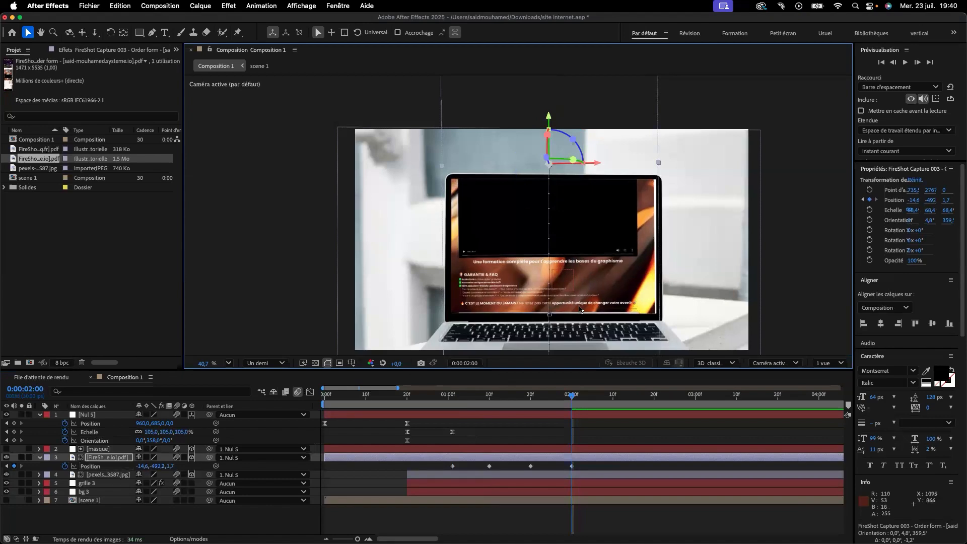
pyautogui.scroll(1, 582, 317)
# Apply Easy Ease to all four Position keyframes of the web page layer in the graph editor.
pyautogui.moveTo(573, 398); pyautogui.dragTo(553, 398)
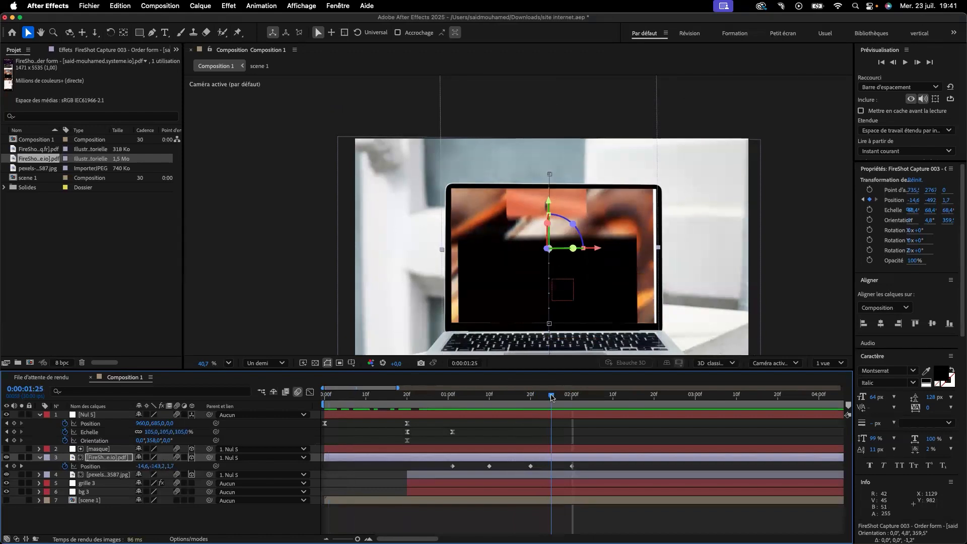
pyautogui.moveTo(585, 468); pyautogui.dragTo(410, 464)
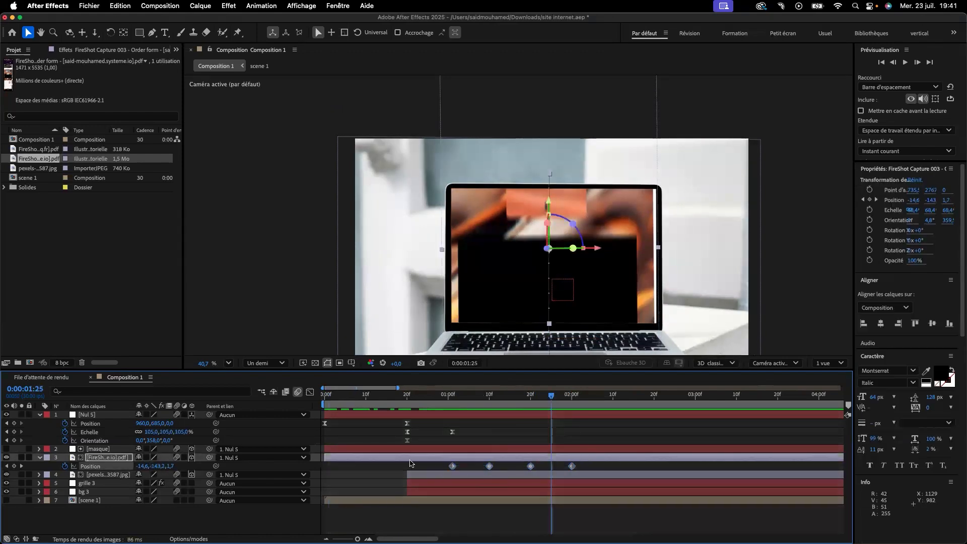
pyautogui.hotkey('shift', 'F3')
pyautogui.moveTo(586, 501); pyautogui.dragTo(403, 408)
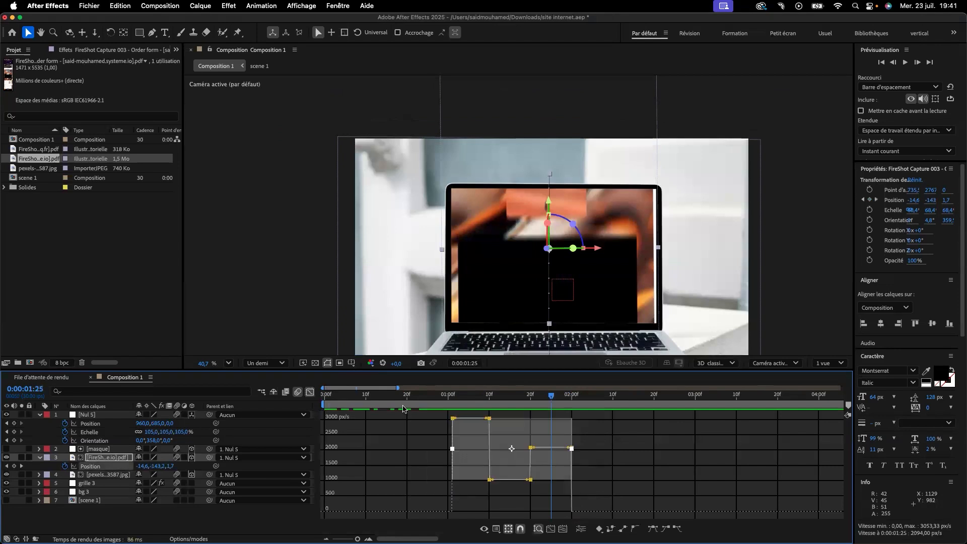
pyautogui.click(653, 529)
# Preview the eased page scroll from 0:00:00:00 and return from the graph editor to the layer bars.
pyautogui.moveTo(551, 395); pyautogui.dragTo(428, 396)
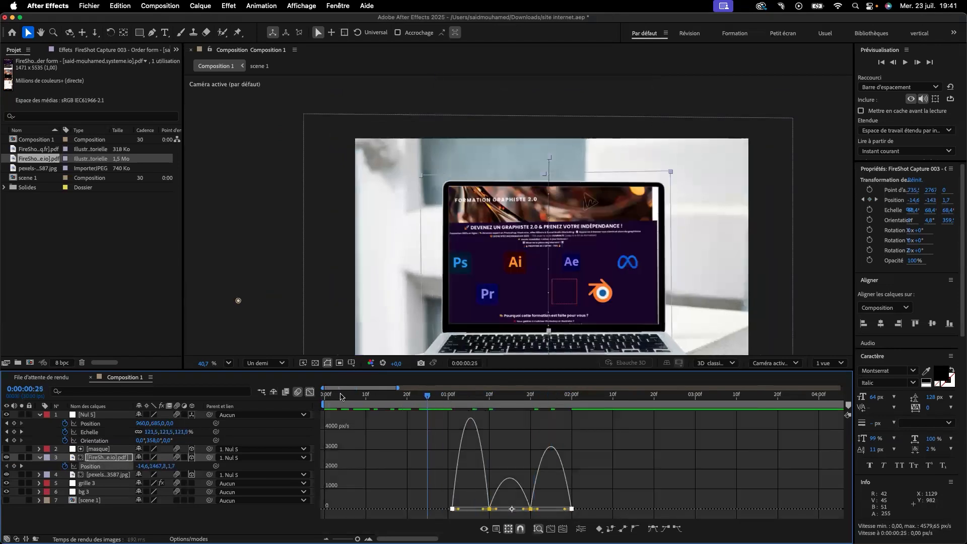
pyautogui.moveTo(340, 397); pyautogui.dragTo(293, 387)
pyautogui.press('space')
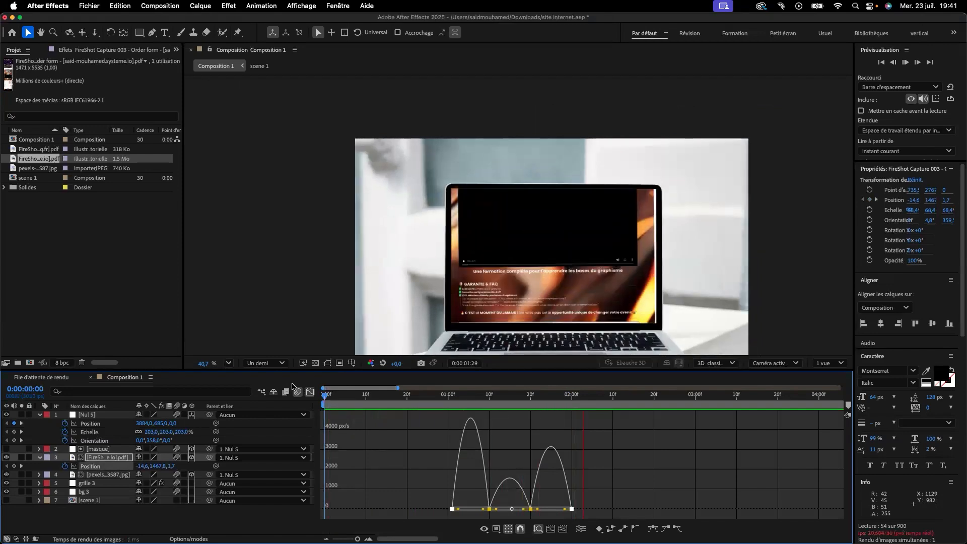
pyautogui.press('space')
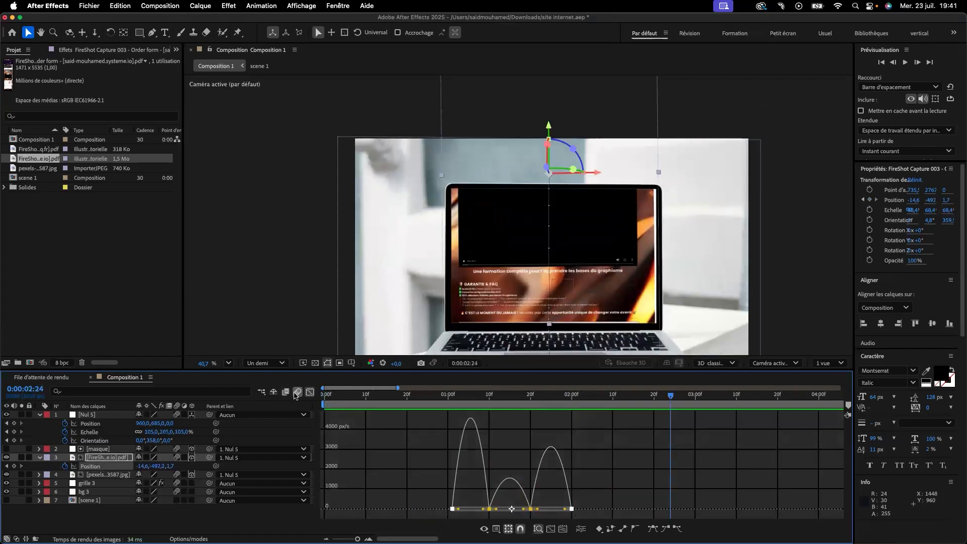
pyautogui.click(310, 393)
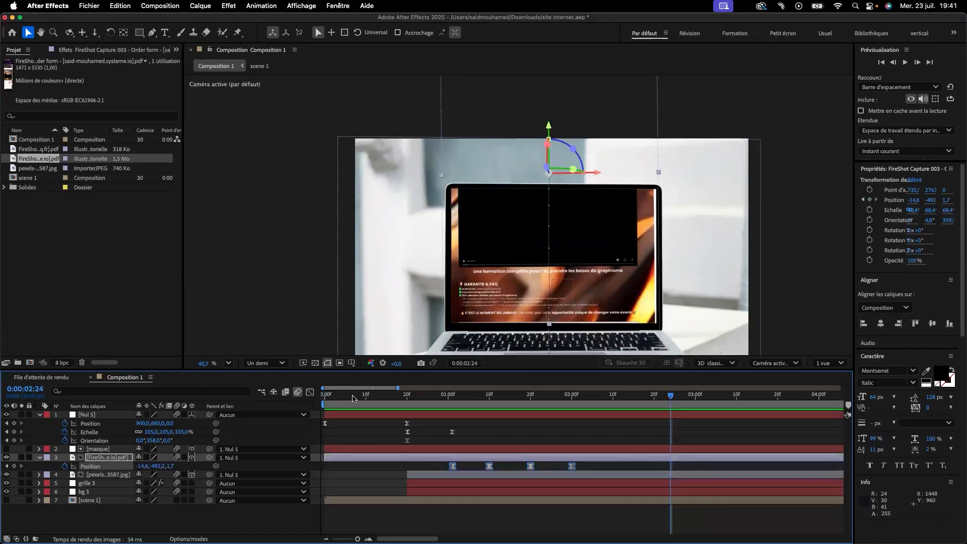
# Add a Scale keyframe to the Nul 5 layer and place it at 0:00:01:10.
pyautogui.moveTo(657, 401); pyautogui.dragTo(507, 410)
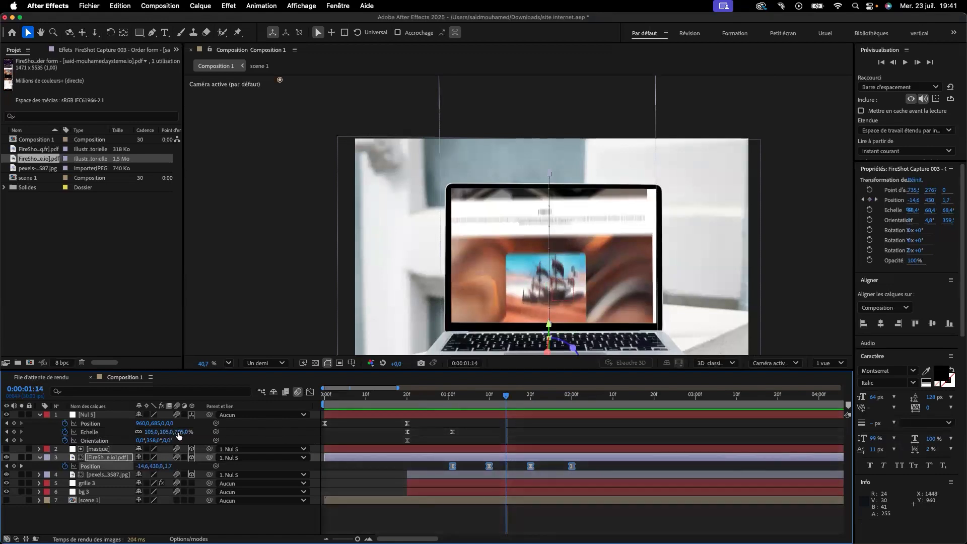
pyautogui.moveTo(507, 396); pyautogui.dragTo(497, 398)
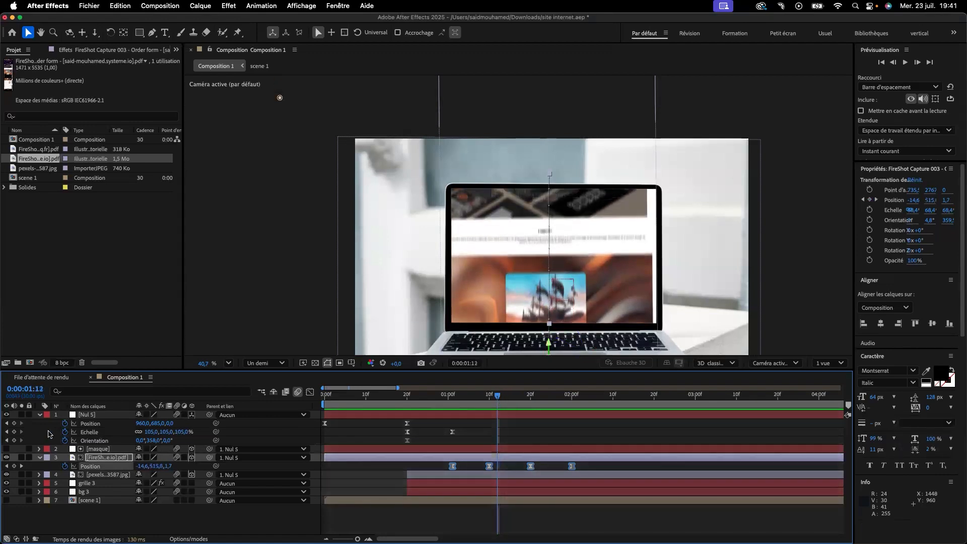
pyautogui.click(14, 431)
pyautogui.moveTo(498, 434); pyautogui.dragTo(489, 434)
# At 0:00:01:15, scale Nul 5 to 47% and set its Orientation to 336°, 34°, 10°.
pyautogui.moveTo(499, 397); pyautogui.dragTo(510, 397)
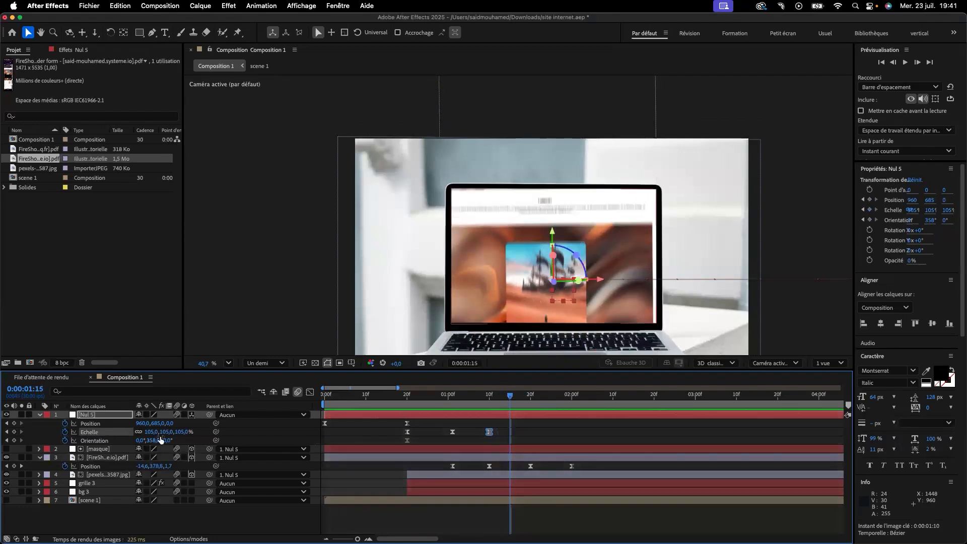
pyautogui.moveTo(168, 432); pyautogui.dragTo(135, 432)
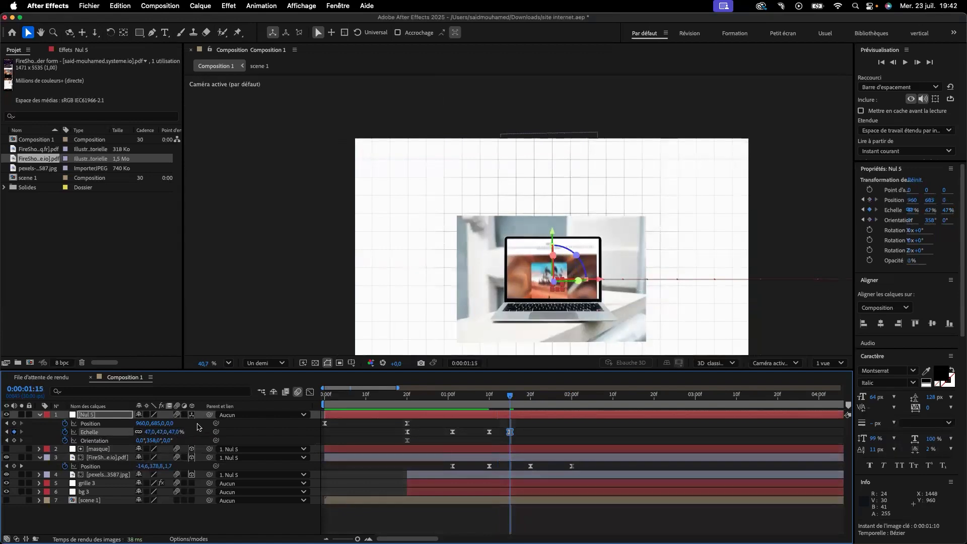
pyautogui.moveTo(154, 441); pyautogui.dragTo(169, 440)
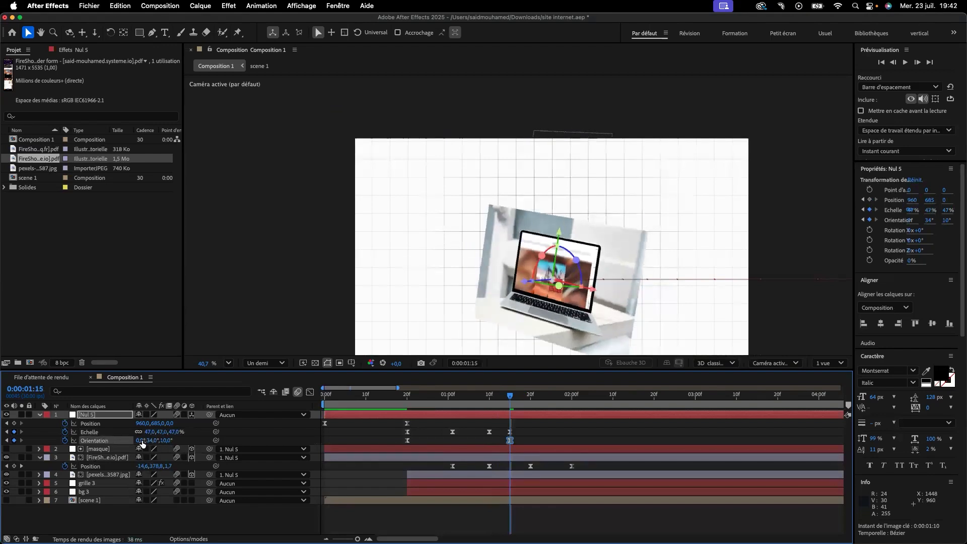
pyautogui.moveTo(142, 440); pyautogui.dragTo(126, 441)
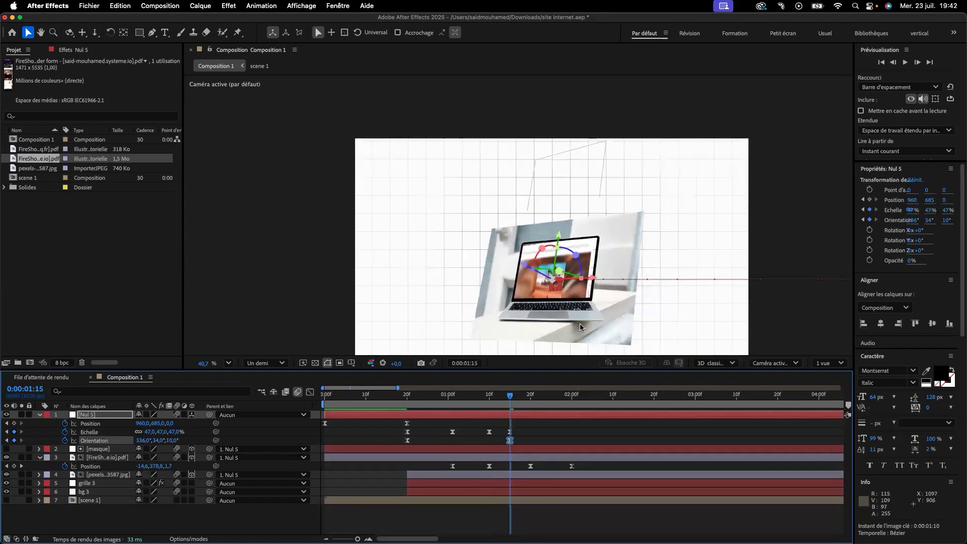
pyautogui.moveTo(578, 323); pyautogui.dragTo(590, 323)
pyautogui.press('super+z')
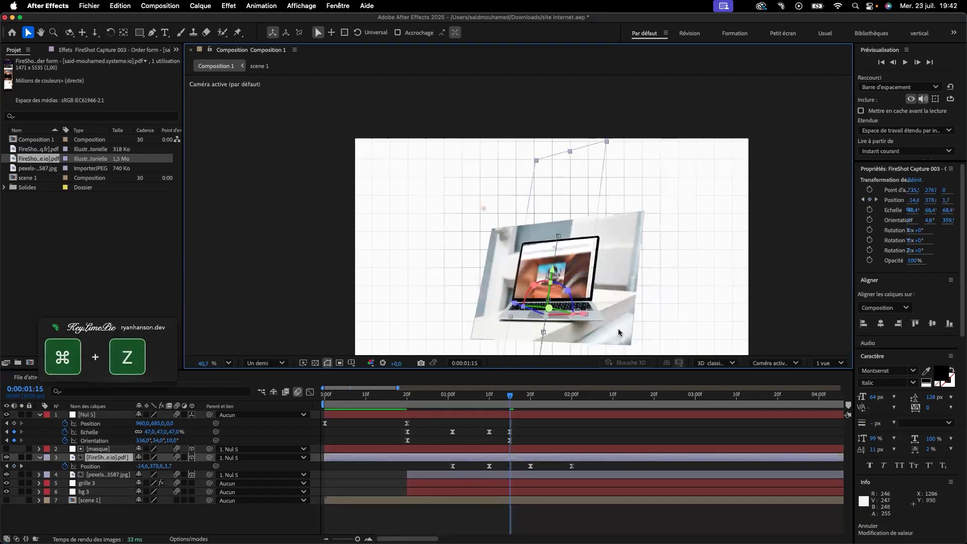
pyautogui.click(618, 328)
pyautogui.press('super+z')
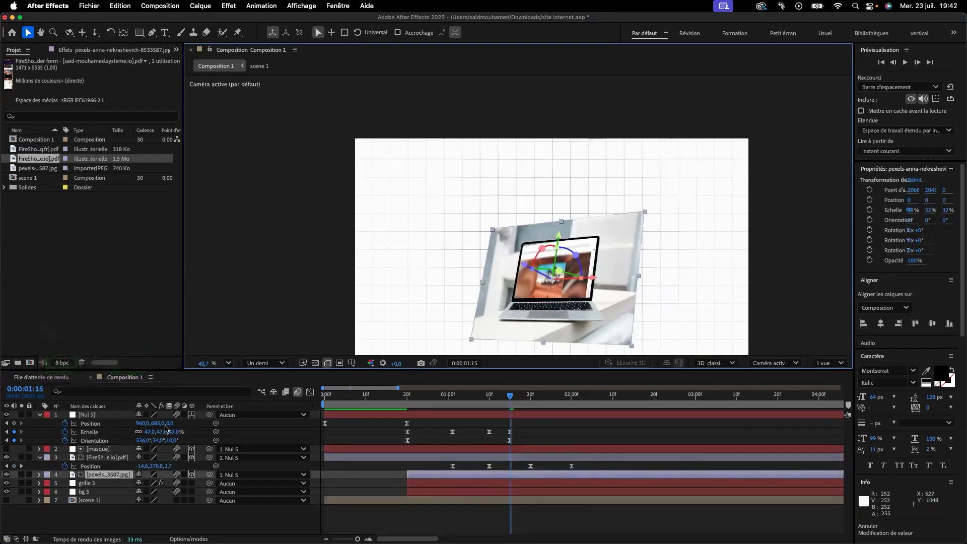
# Set the Position of Nul 5 to 1252, 546, -466 at 0:00:01:15.
pyautogui.moveTo(160, 424); pyautogui.dragTo(171, 423)
pyautogui.press('super+z')
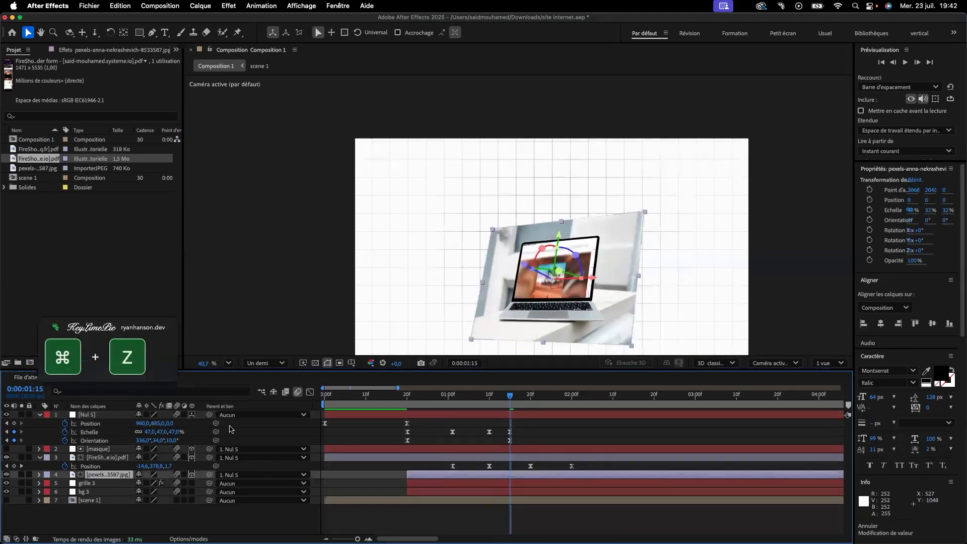
pyautogui.moveTo(155, 423); pyautogui.dragTo(303, 430)
pyautogui.press('super+z')
pyautogui.moveTo(184, 424); pyautogui.dragTo(115, 422)
pyautogui.moveTo(185, 423); pyautogui.dragTo(71, 418)
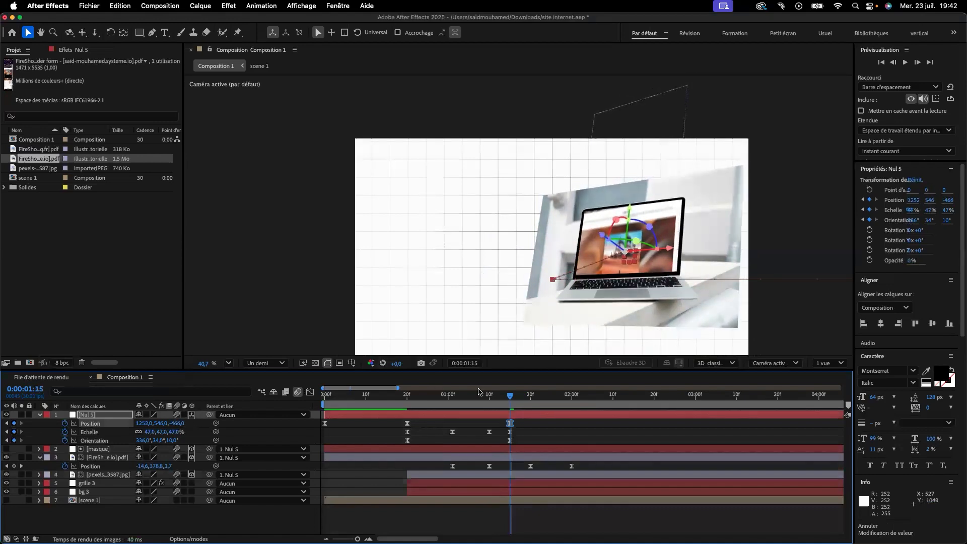
# Try pasting Nul 5's 0:00:00:20 Position keyframe at 0:00:01:10, and delete the pasted keyframe.
pyautogui.click(407, 424)
pyautogui.press('super+c')
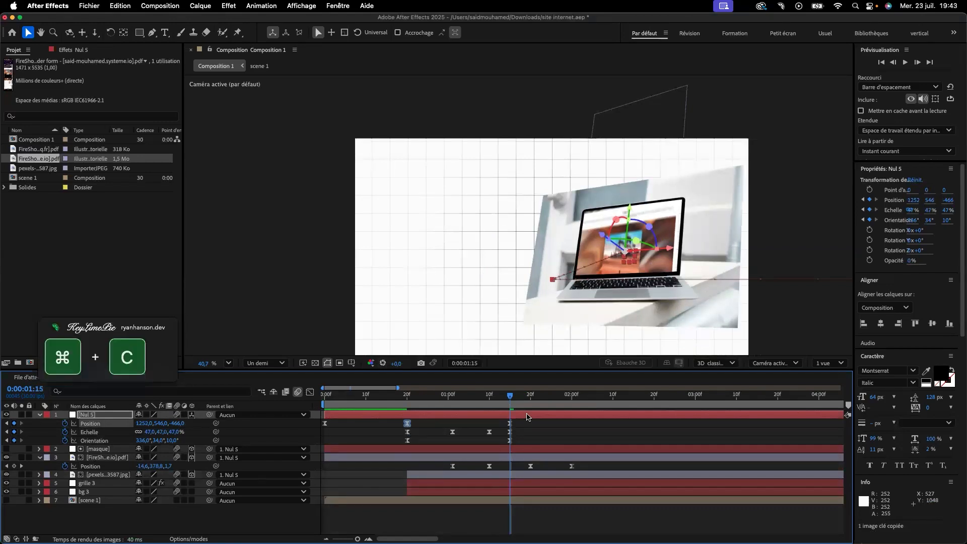
pyautogui.click(505, 397)
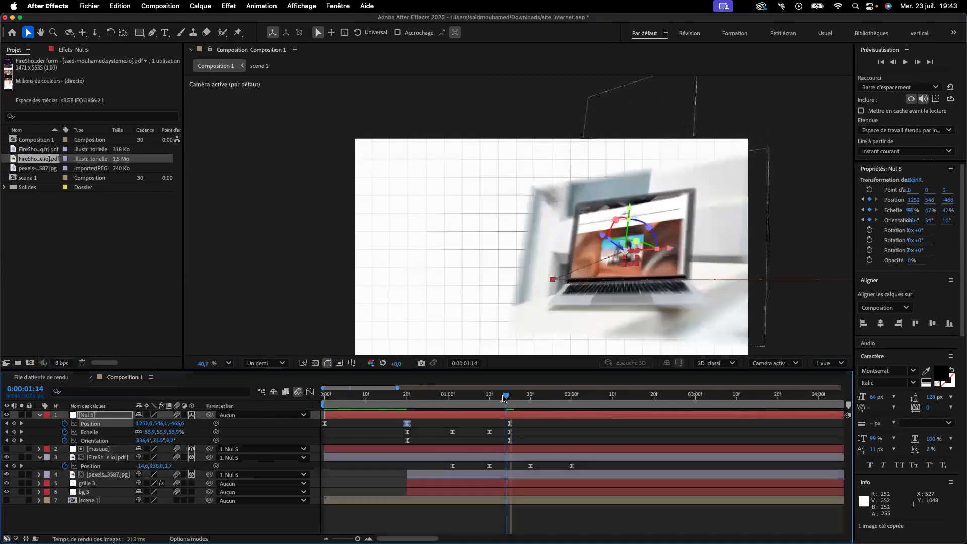
pyautogui.moveTo(502, 399)
pyautogui.mouseDown()
pyautogui.moveTo(467, 399)
pyautogui.moveTo(487, 400)
pyautogui.mouseUp()
pyautogui.press('super+v')
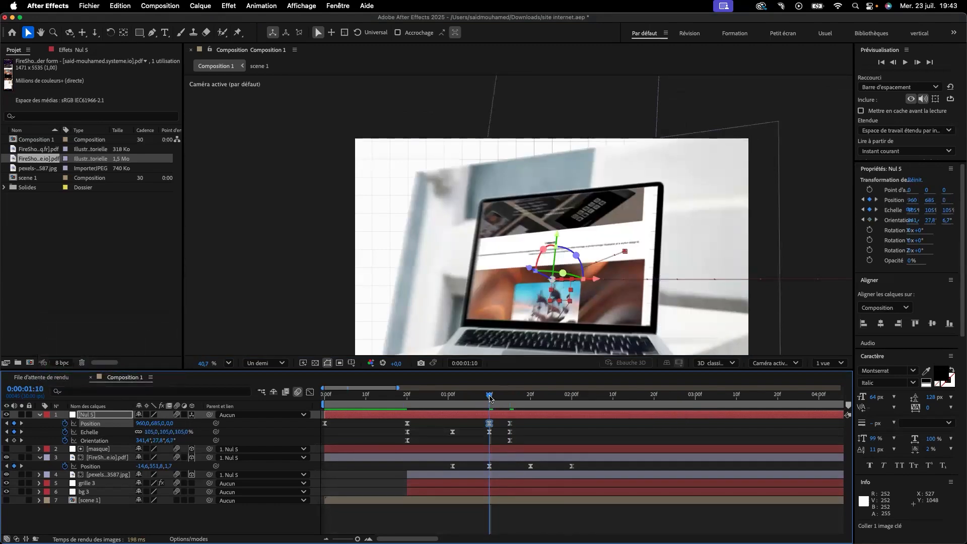
pyautogui.press('Delete')
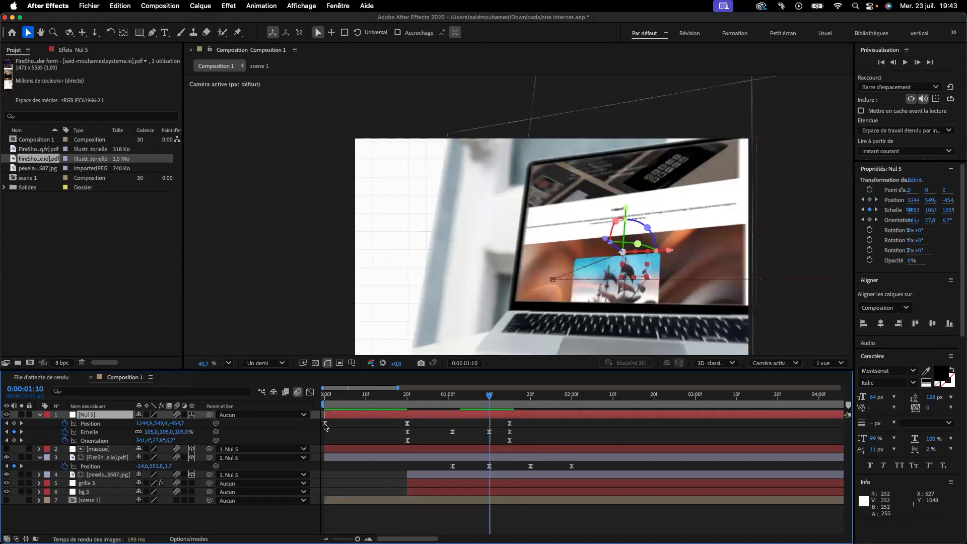
# Try pasting the first Position keyframe of Nul 5 at 0:00:01:10, undo it, and paste the 0:00:00:20 keyframe there instead.
pyautogui.click(325, 425)
pyautogui.press('super+c')
pyautogui.press('super+v')
pyautogui.press('super+z')
pyautogui.click(407, 423)
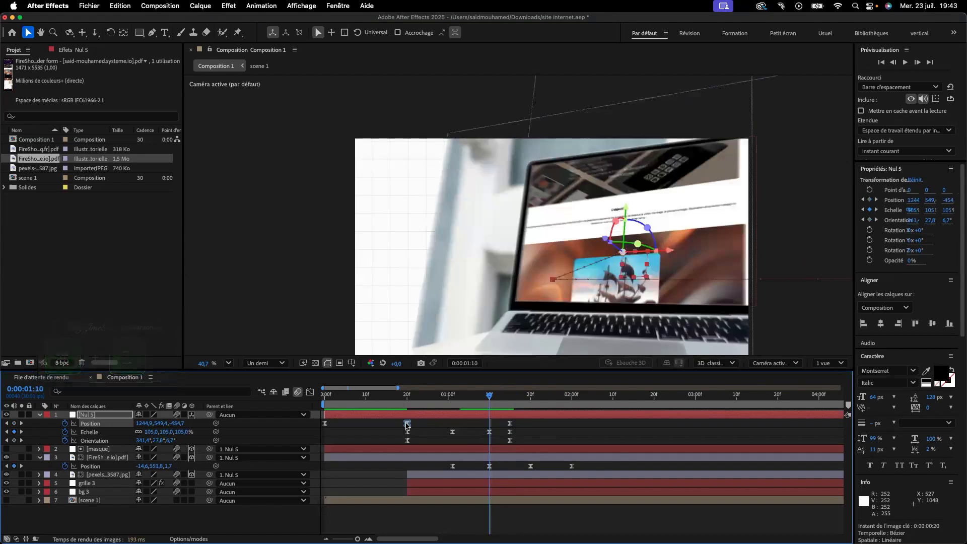
pyautogui.press('super+c')
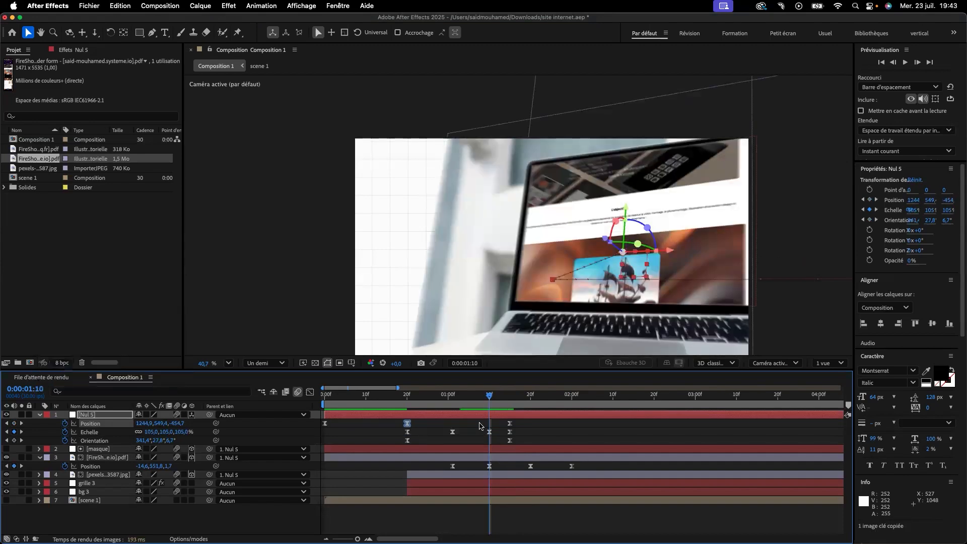
pyautogui.press('super+v')
# Shift Nul 5's pasted Position keyframe back to 0:00:00:20, copy it, and check the motion up to 0:00:01:01.
pyautogui.moveTo(490, 395); pyautogui.dragTo(464, 396)
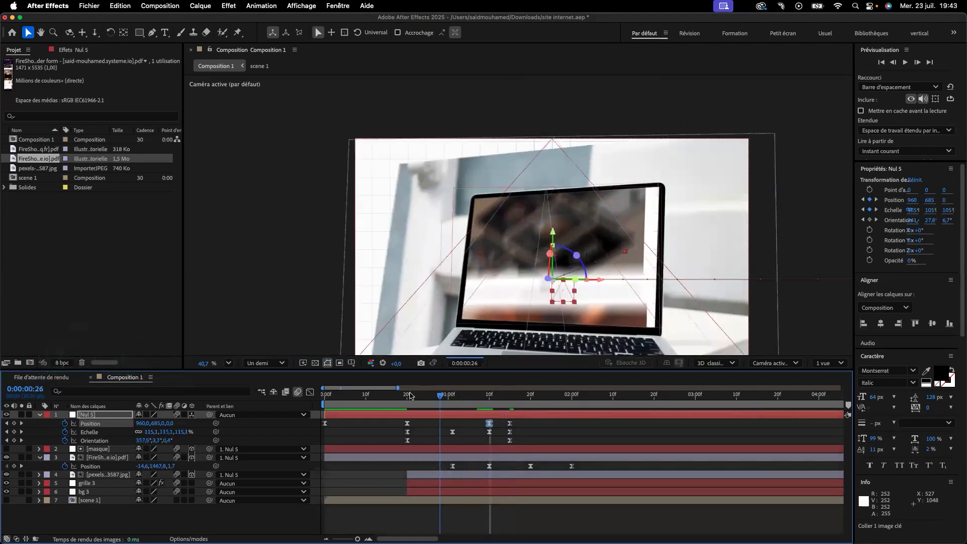
pyautogui.click(408, 395)
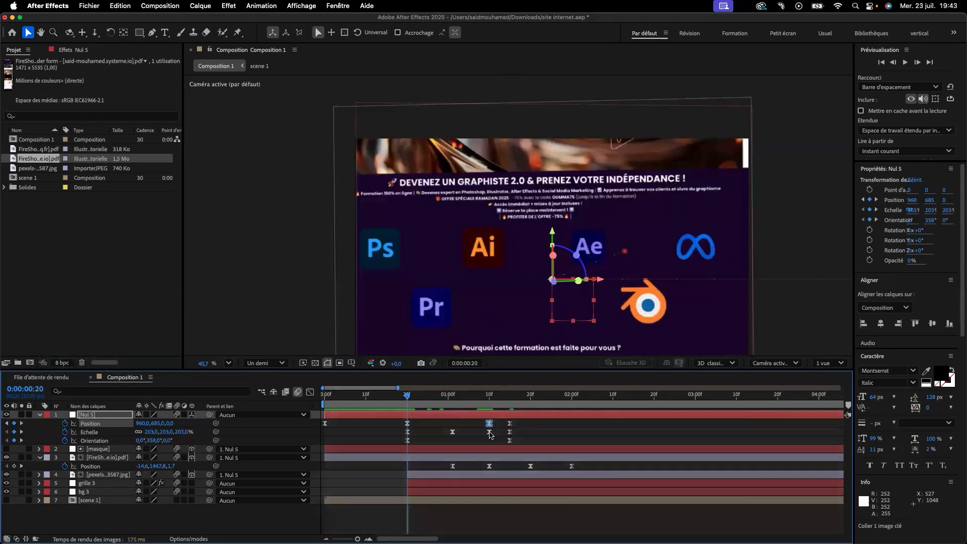
pyautogui.click(488, 425)
pyautogui.moveTo(488, 425); pyautogui.dragTo(408, 426)
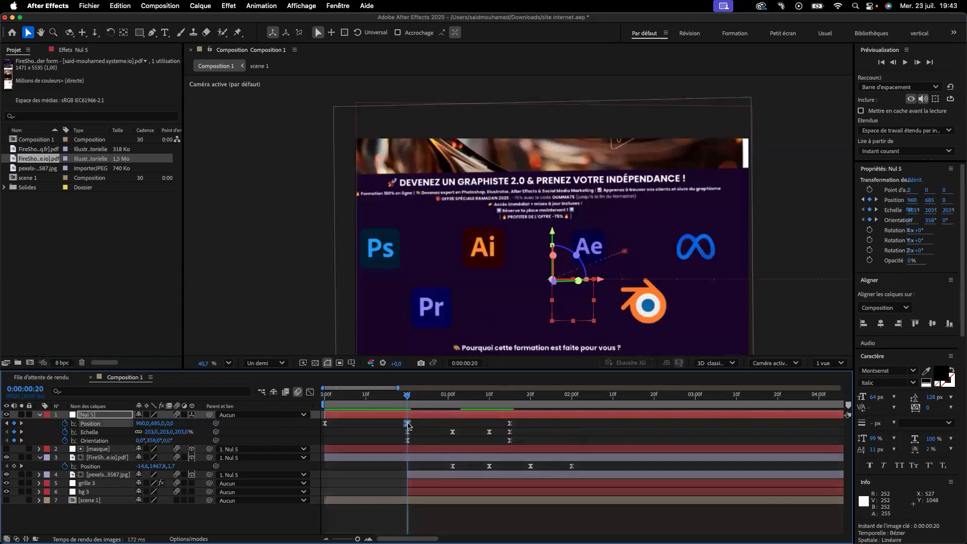
pyautogui.press('super+c')
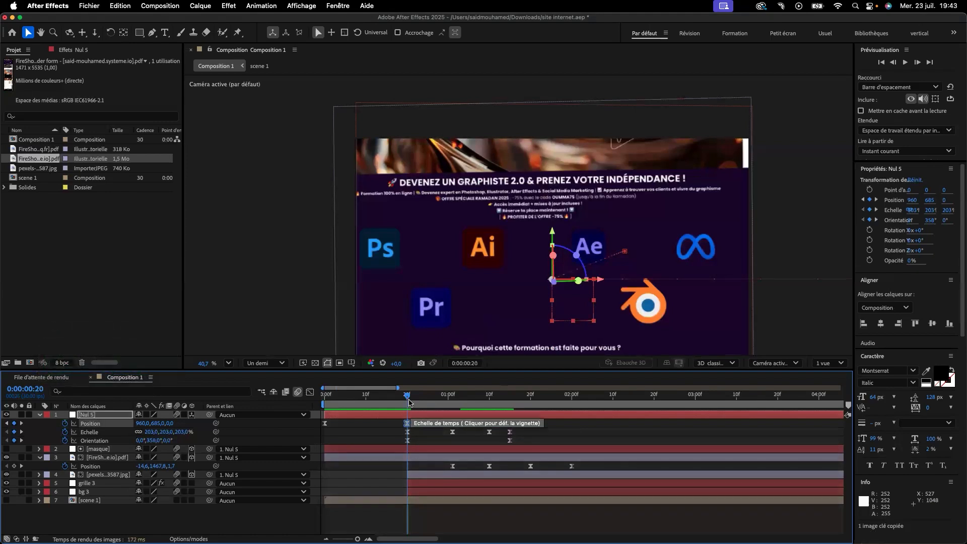
pyautogui.moveTo(407, 397); pyautogui.dragTo(433, 400)
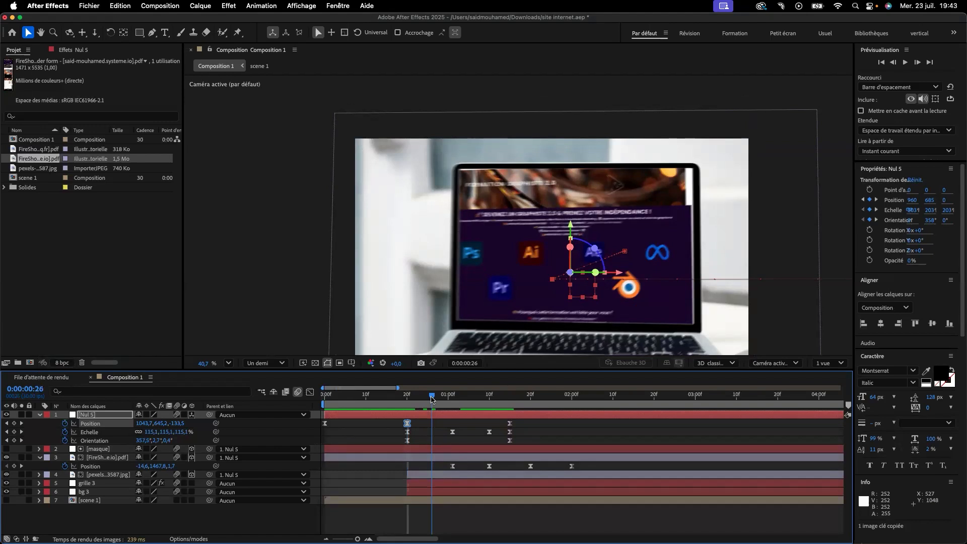
pyautogui.moveTo(432, 400); pyautogui.dragTo(452, 400)
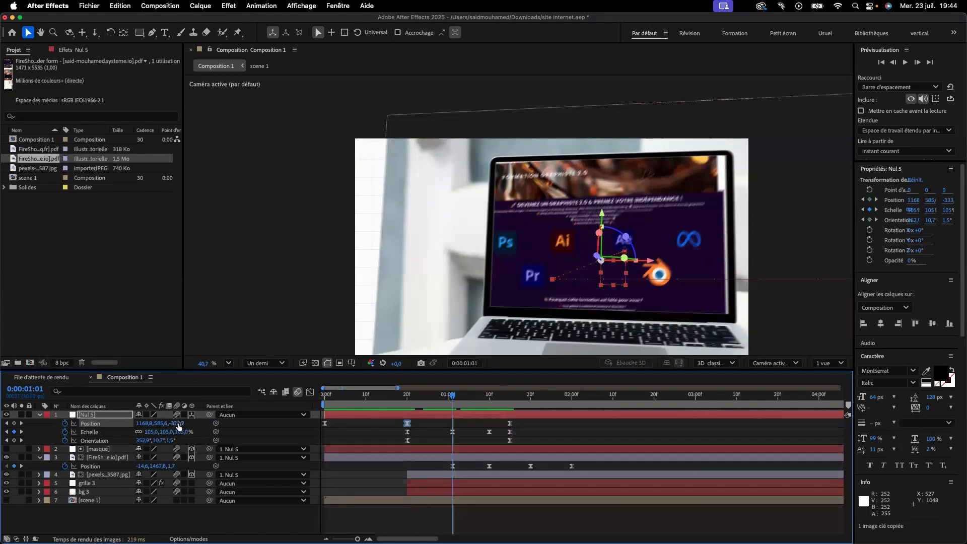
# Copy Nul 5's Position keyframe at 0:00:01:15, and undo the Position, Orientation and Scale changes made since its 0:00:01:10 Scale keyframe.
pyautogui.click(510, 423)
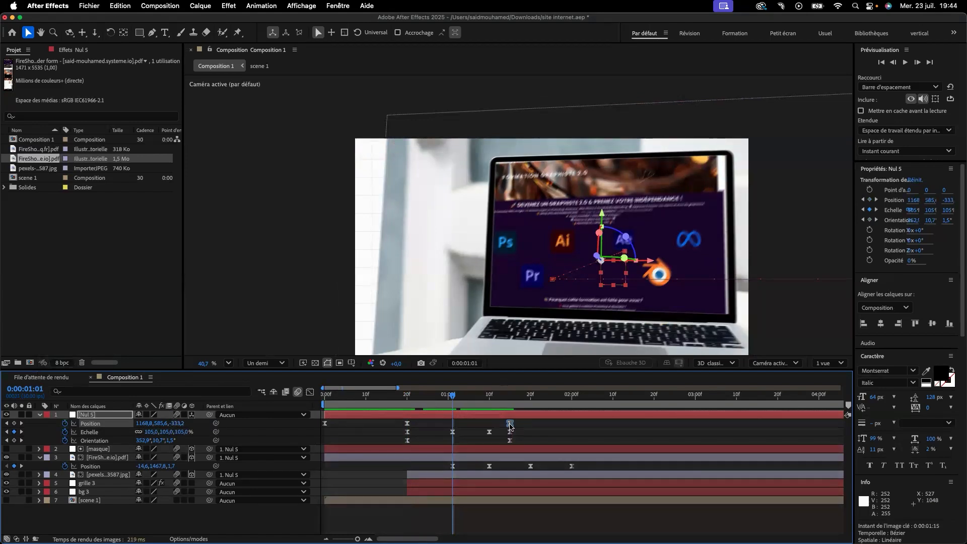
pyautogui.press('super+c')
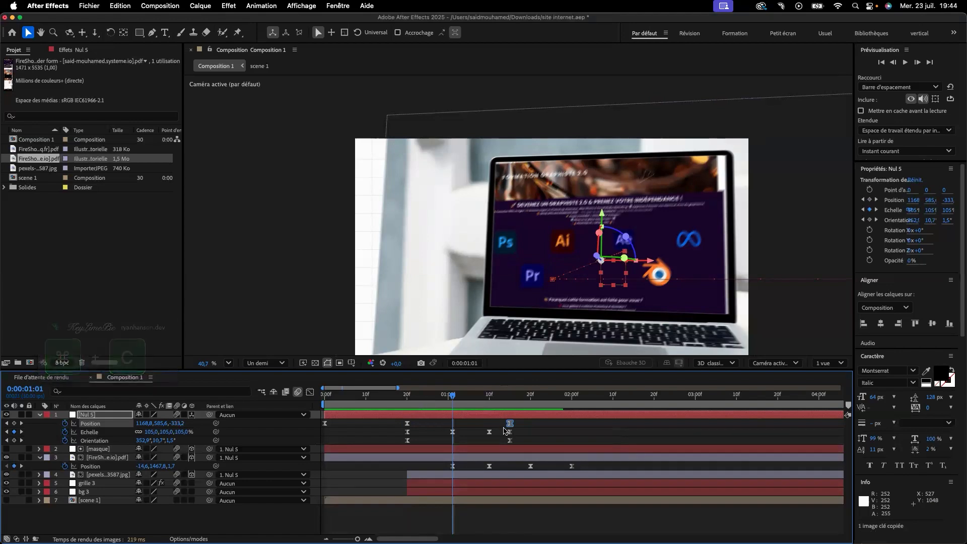
pyautogui.press('super+z')
pyautogui.press('super+z')
pyautogui.press('super+z')
pyautogui.press('super+z')
pyautogui.press('super+z')
pyautogui.press('super+z')
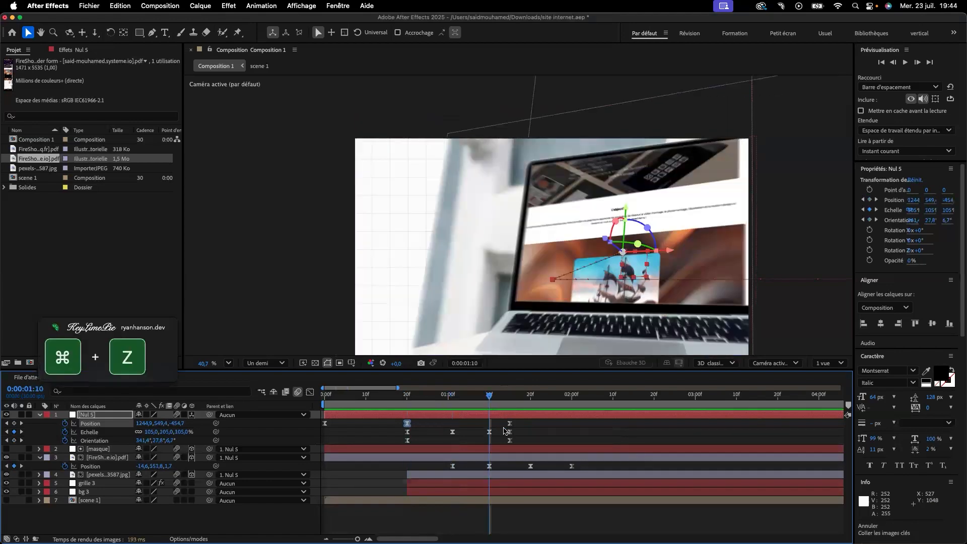
pyautogui.press('super+z')
pyautogui.press('super+z')
pyautogui.press('super+z')
pyautogui.press('super+z')
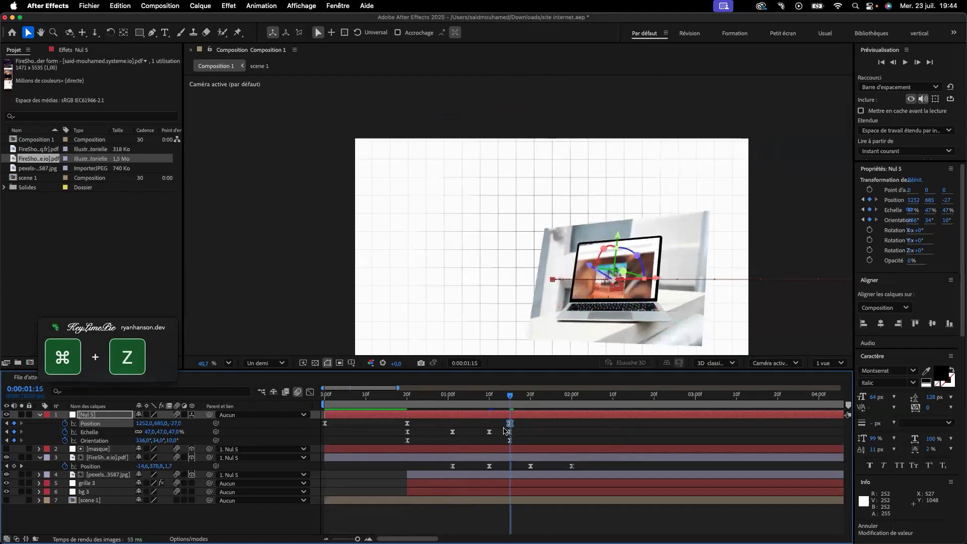
pyautogui.press('super+z')
pyautogui.press('super+z')
pyautogui.press('super+z')
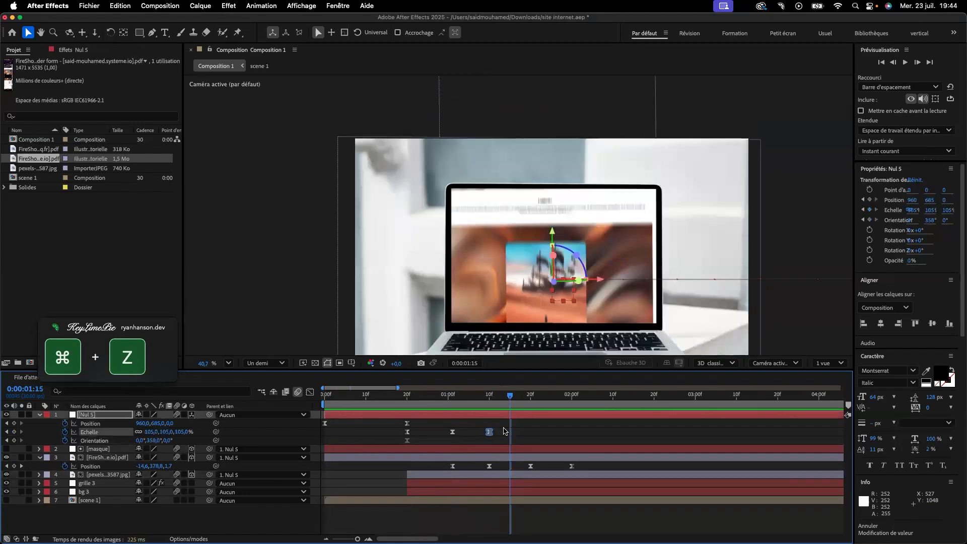
# Add a Position keyframe to Nul 5 at 0:00:01:05, and at 0:00:01:10 paste the copied Position and set Scale to 48%.
pyautogui.moveTo(510, 397); pyautogui.dragTo(464, 403)
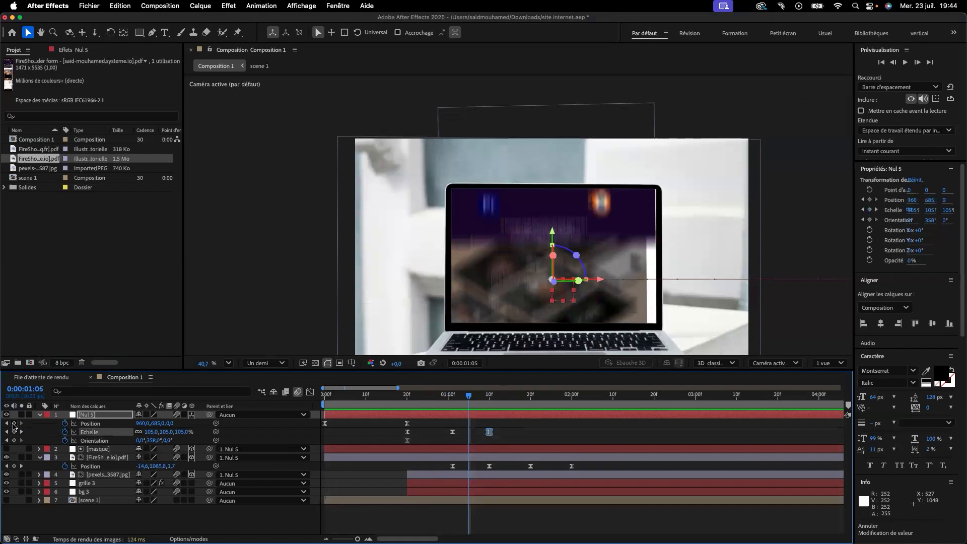
pyautogui.click(13, 423)
pyautogui.moveTo(471, 399); pyautogui.dragTo(488, 401)
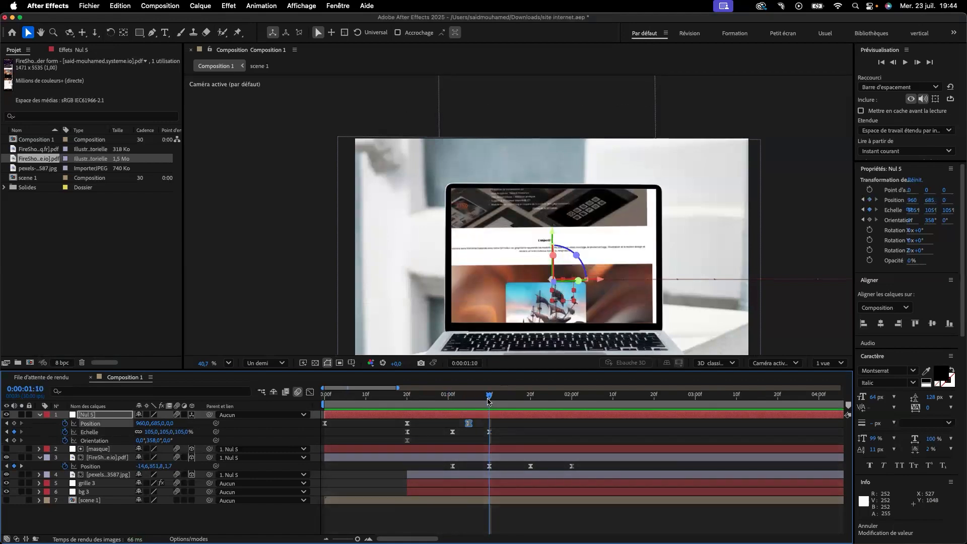
pyautogui.press('super+v')
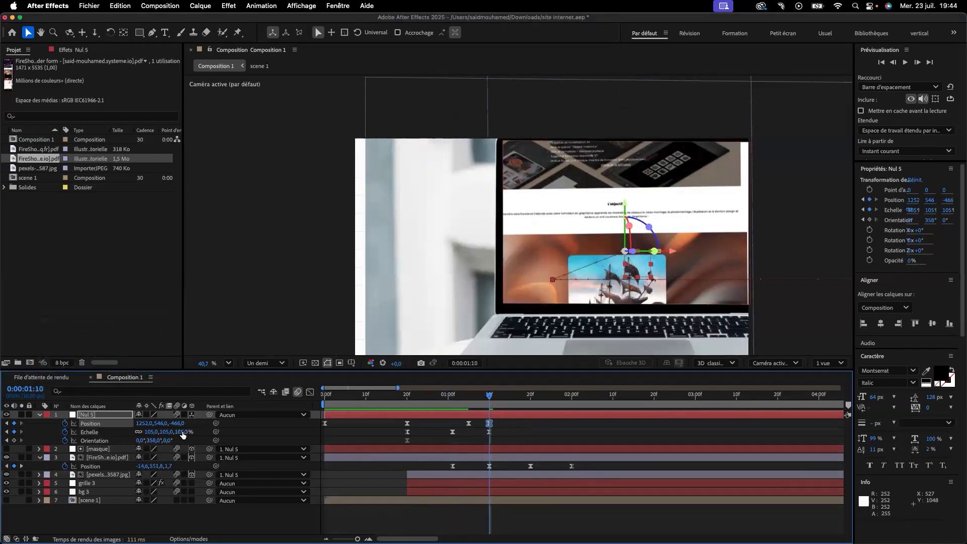
pyautogui.moveTo(169, 432); pyautogui.dragTo(138, 432)
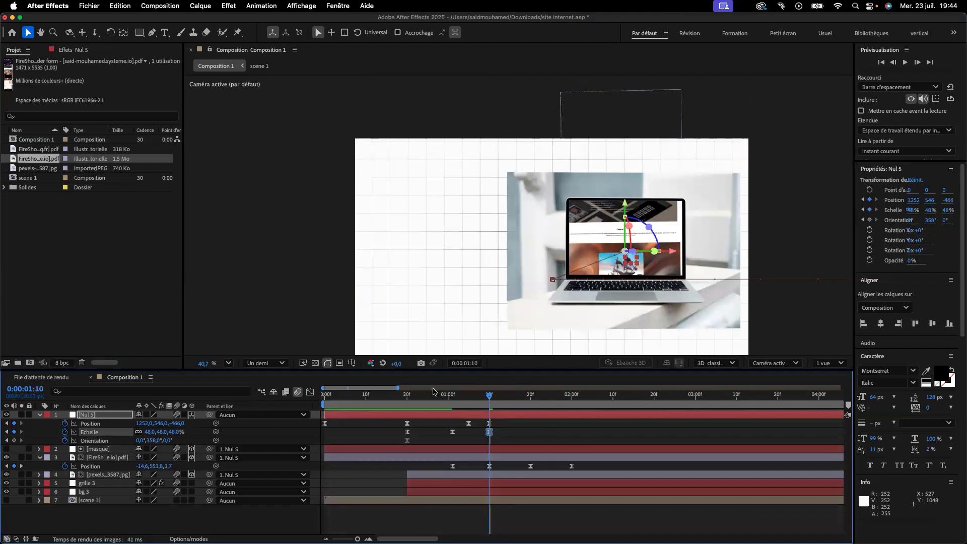
# Keyframe Nul 5's Orientation at 0:00:01:05, and at 0:00:01:10 set Orientation to 340°, 32°, 10° and Z Position to -395.
pyautogui.moveTo(488, 400); pyautogui.dragTo(468, 401)
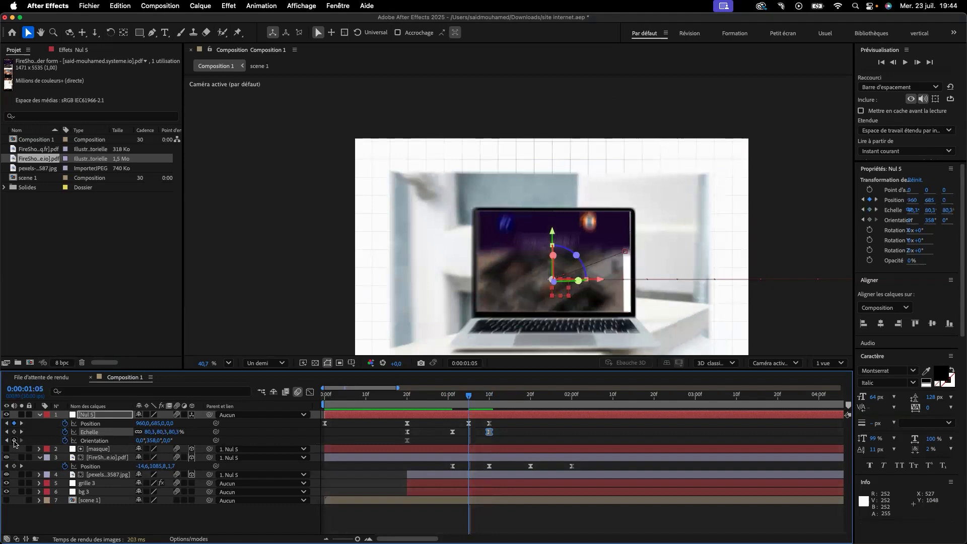
pyautogui.click(14, 441)
pyautogui.moveTo(471, 398); pyautogui.dragTo(489, 398)
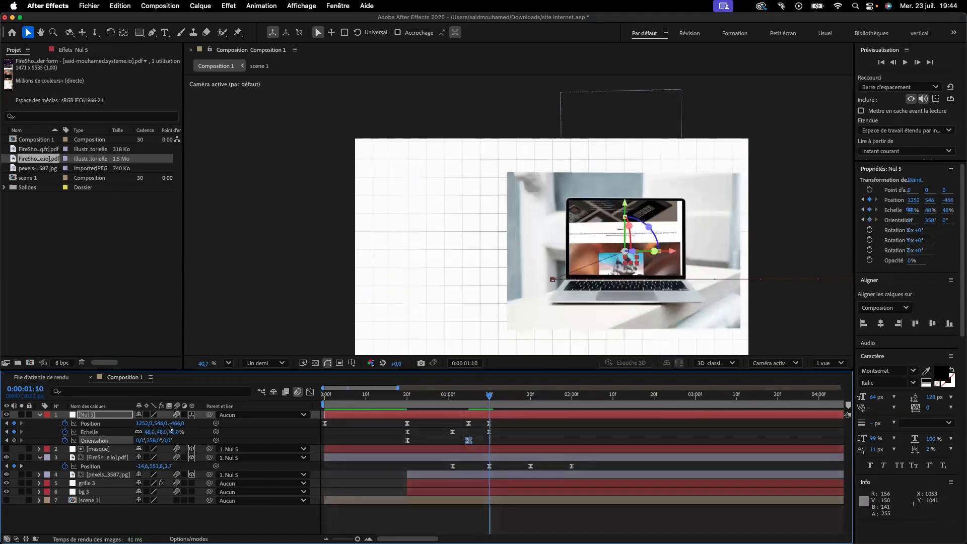
pyautogui.moveTo(169, 442); pyautogui.dragTo(229, 442)
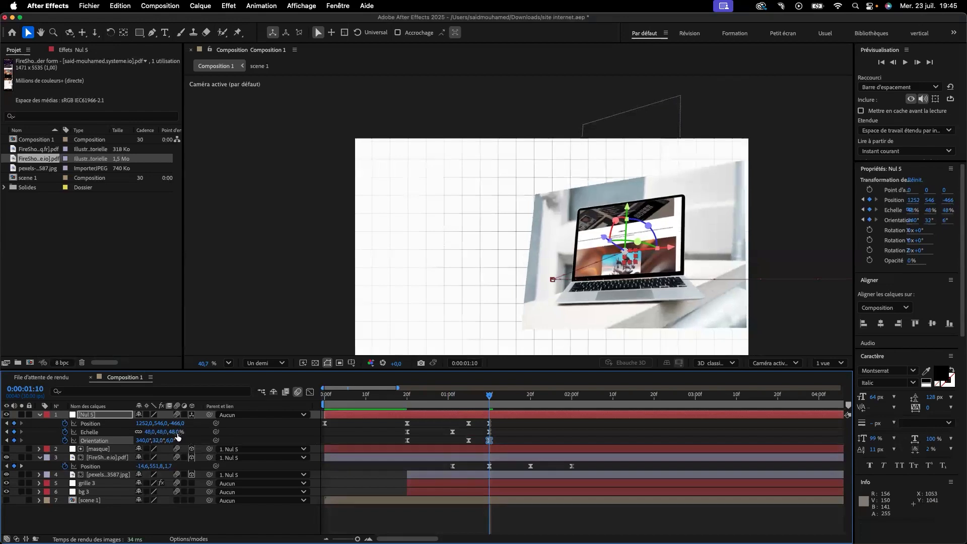
pyautogui.moveTo(175, 441); pyautogui.dragTo(217, 432)
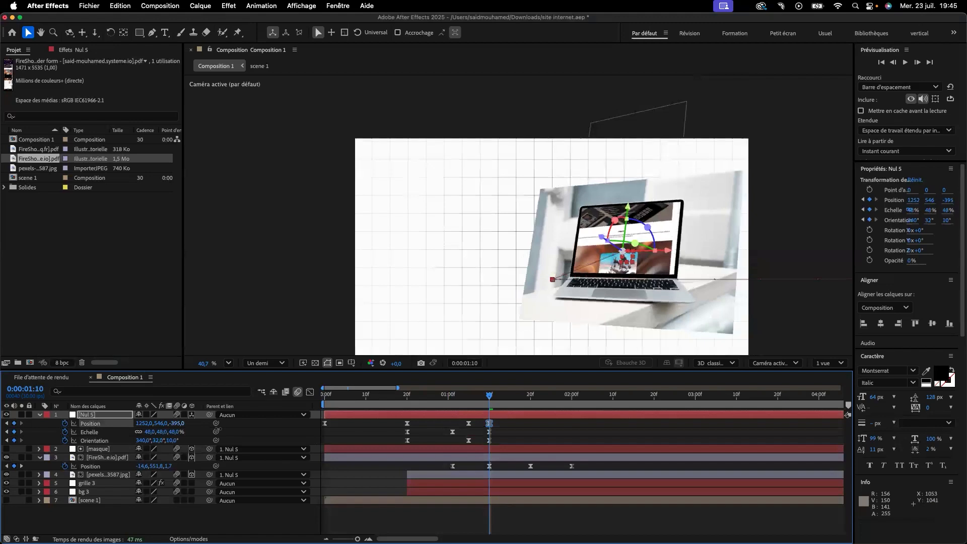
# Preview the animation, move Nul 5's last Position, Scale and Orientation keyframes to 0:00:01:20, and replay from the start.
pyautogui.moveTo(488, 397); pyautogui.dragTo(386, 395)
pyautogui.press('Home')
pyautogui.press('space')
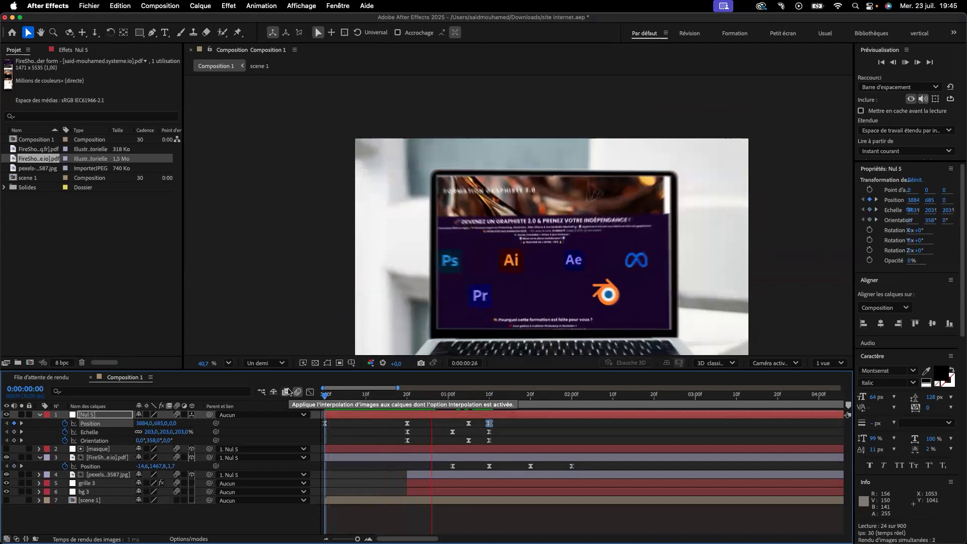
pyautogui.press('space')
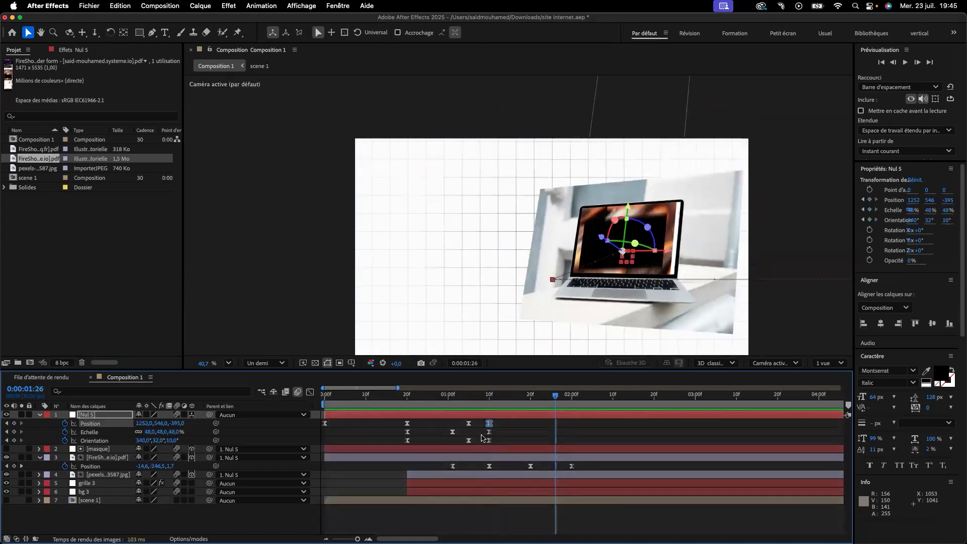
pyautogui.moveTo(511, 444); pyautogui.dragTo(533, 427)
pyautogui.moveTo(556, 397); pyautogui.dragTo(318, 407)
pyautogui.press('space')
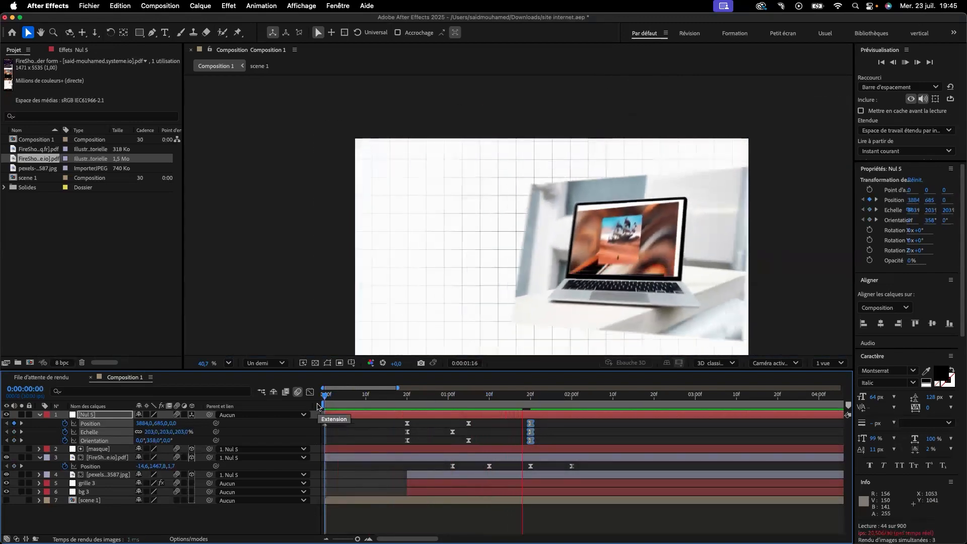
pyautogui.press('space')
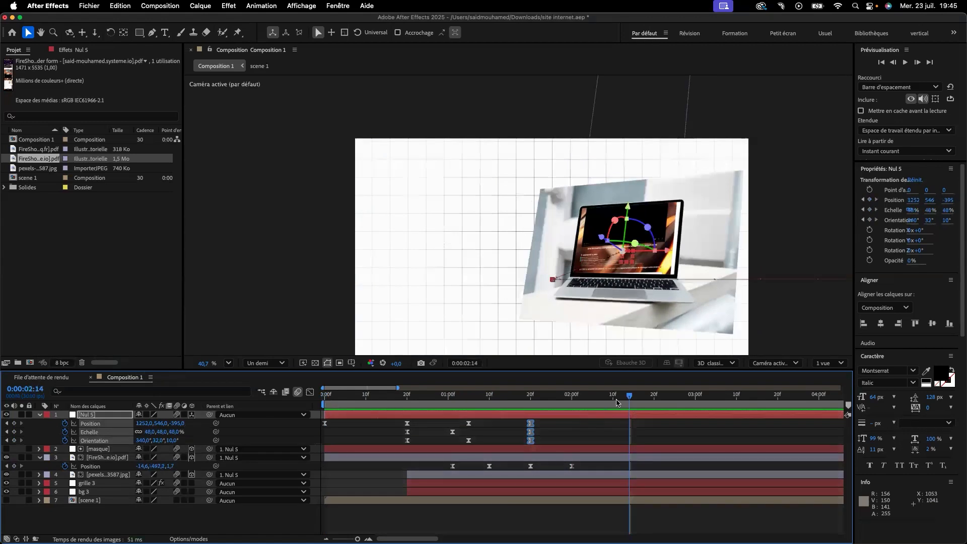
pyautogui.moveTo(625, 396); pyautogui.dragTo(237, 425)
pyautogui.press('space')
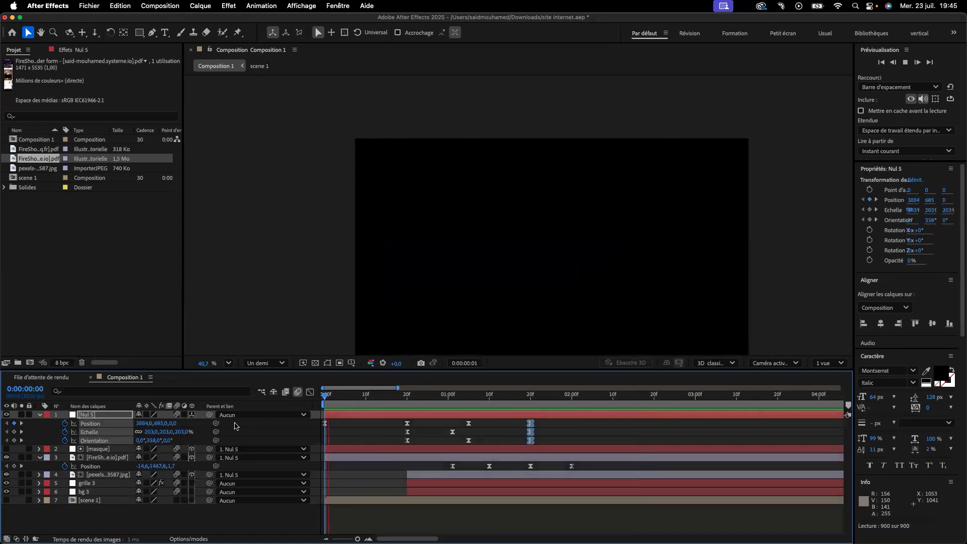
pyautogui.press('space')
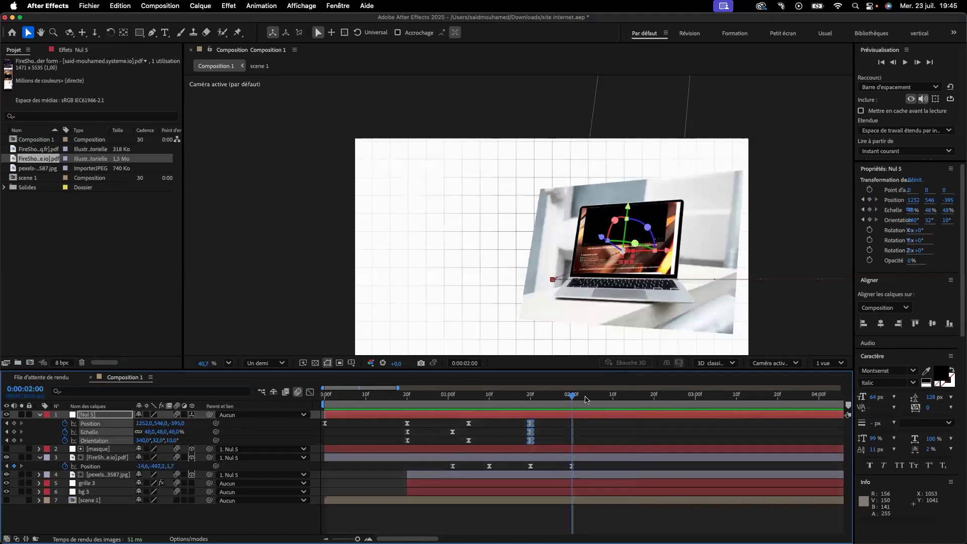
# Move Nul 5's middle Position and Orientation keyframes to 0:00:01:15, its middle Scale keyframe to 0:00:01:11, and its last keyframes to 0:00:02:26.
pyautogui.moveTo(540, 398); pyautogui.dragTo(420, 397)
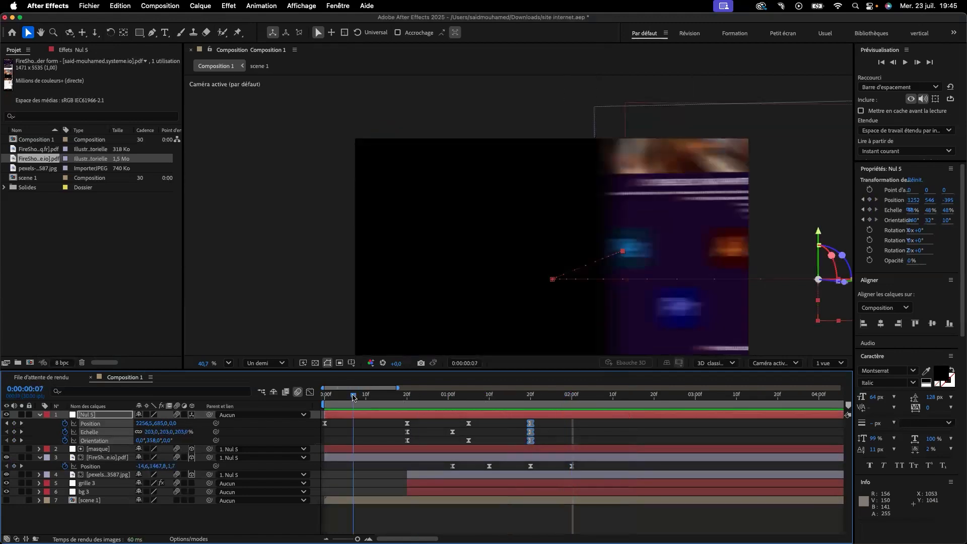
pyautogui.moveTo(551, 442); pyautogui.dragTo(503, 436)
pyautogui.moveTo(608, 446); pyautogui.dragTo(690, 431)
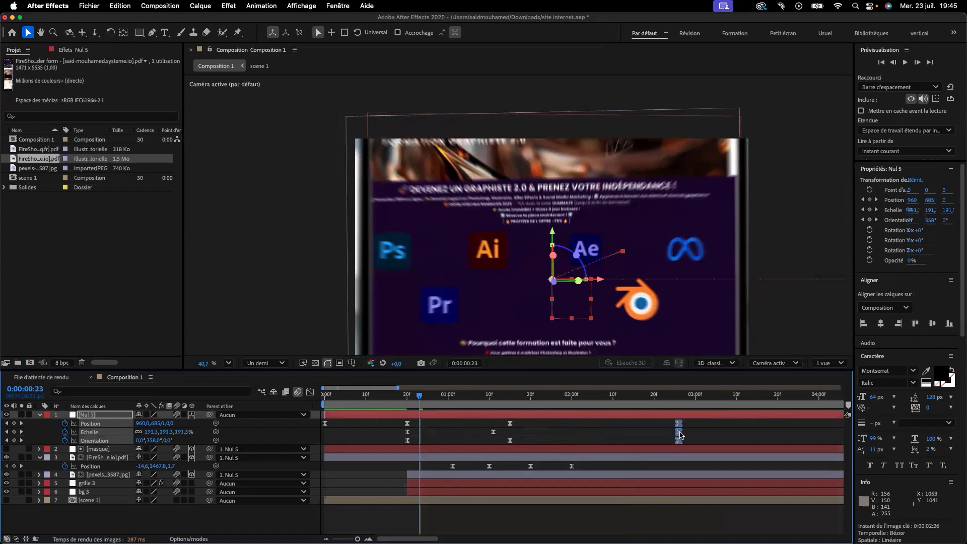
# Spread the web page layer's last three Position keyframes to about 0:00:01:16, 0:00:02:04 and 0:00:02:26, and preview the scroll.
pyautogui.moveTo(592, 462); pyautogui.dragTo(472, 465)
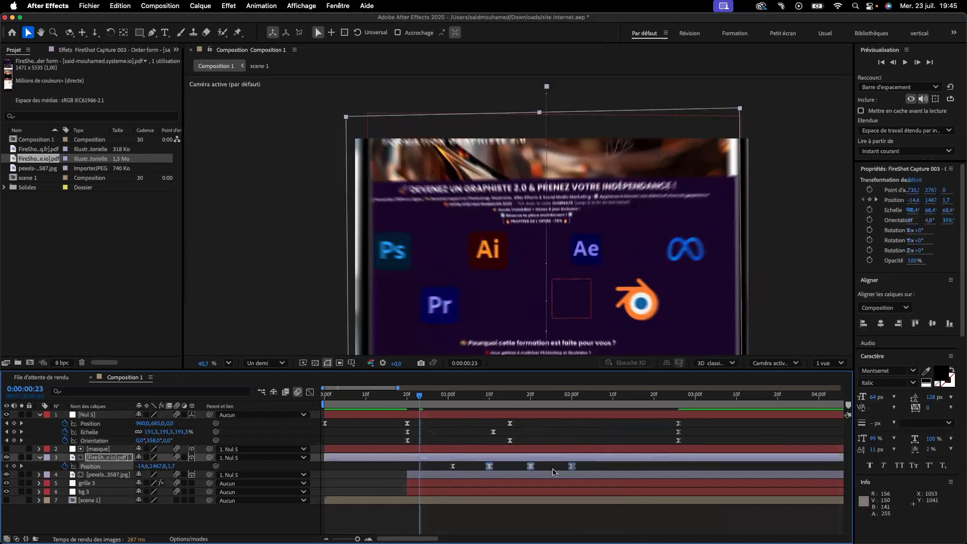
pyautogui.click(575, 465)
pyautogui.moveTo(598, 466); pyautogui.dragTo(598, 466)
pyautogui.moveTo(600, 464); pyautogui.dragTo(626, 468)
pyautogui.moveTo(612, 469); pyautogui.dragTo(678, 468)
pyautogui.click(629, 466)
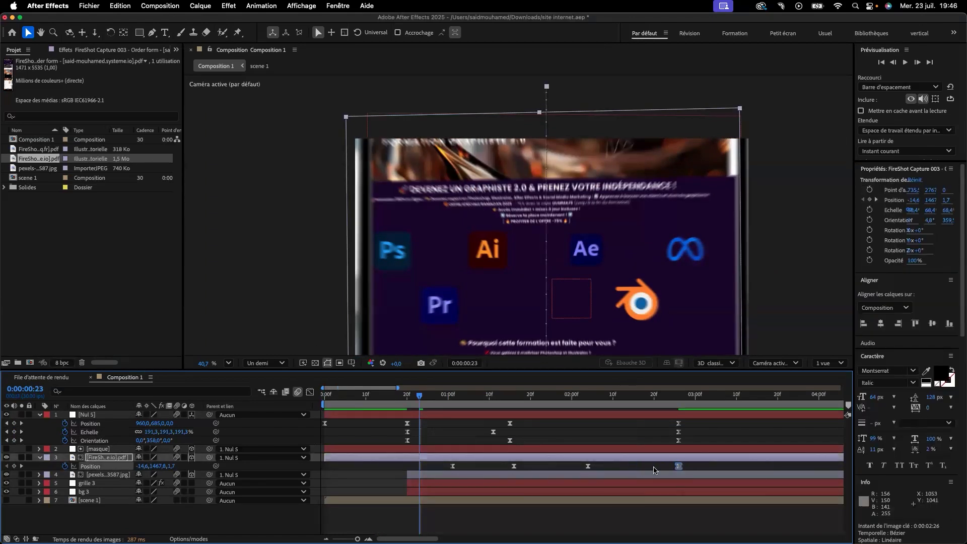
pyautogui.press('space')
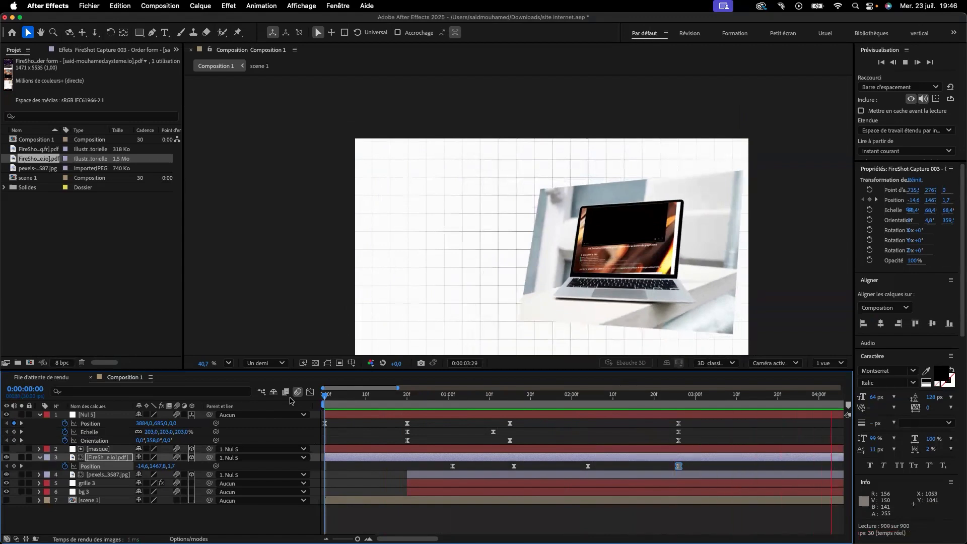
pyautogui.press('space')
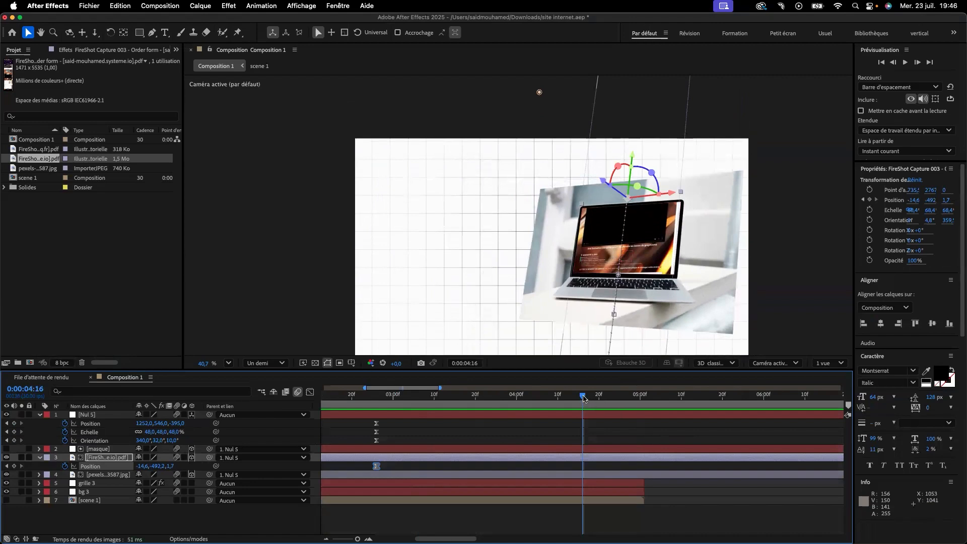
# Extend the grille 3 and bg 3 layers to end at 0:00:05:01.
pyautogui.moveTo(590, 398); pyautogui.dragTo(645, 397)
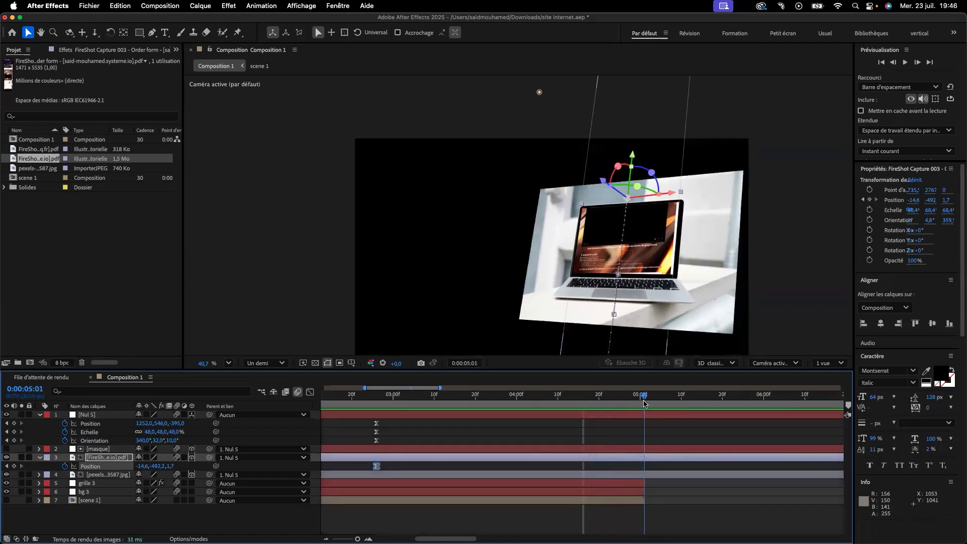
pyautogui.click(638, 484)
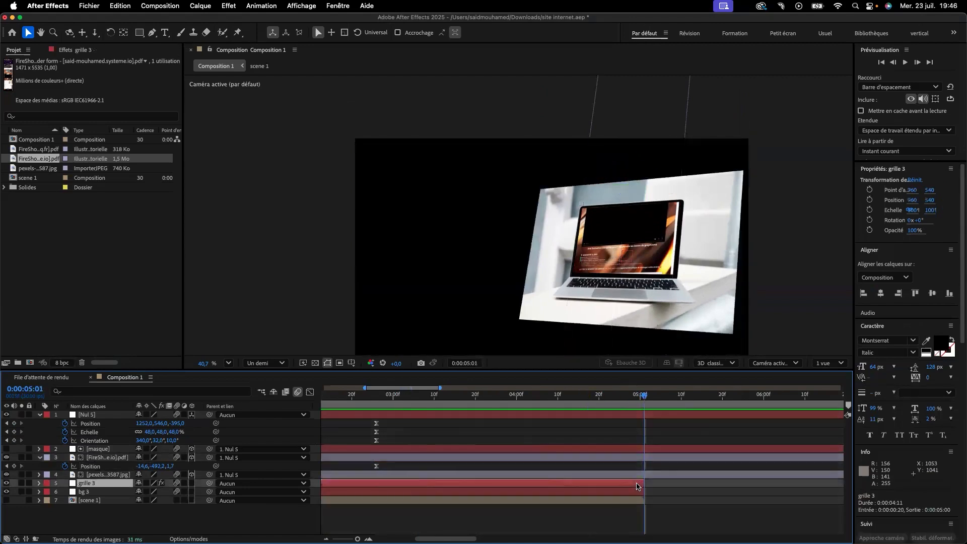
pyautogui.keyDown('shift'); pyautogui.click(636, 493); pyautogui.keyUp('shift')
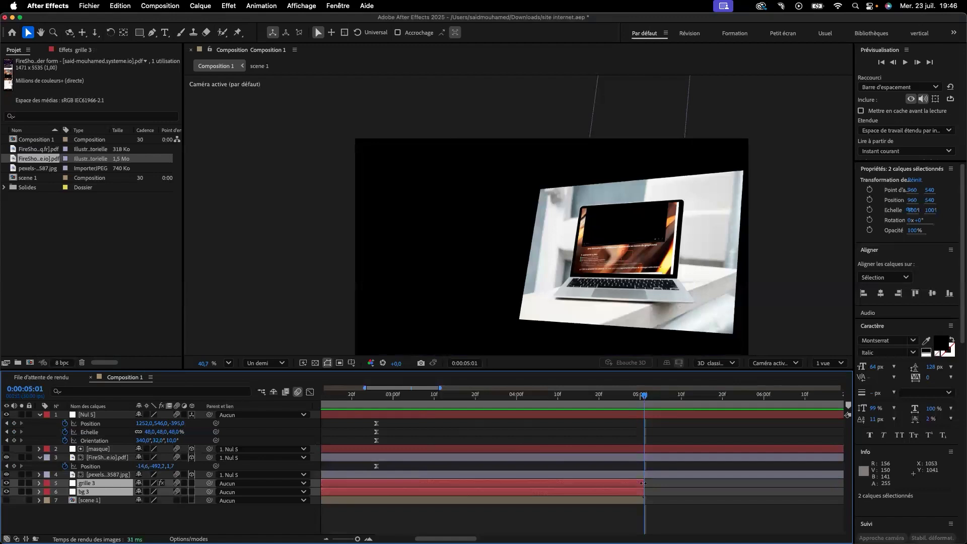
pyautogui.moveTo(645, 484); pyautogui.dragTo(647, 484)
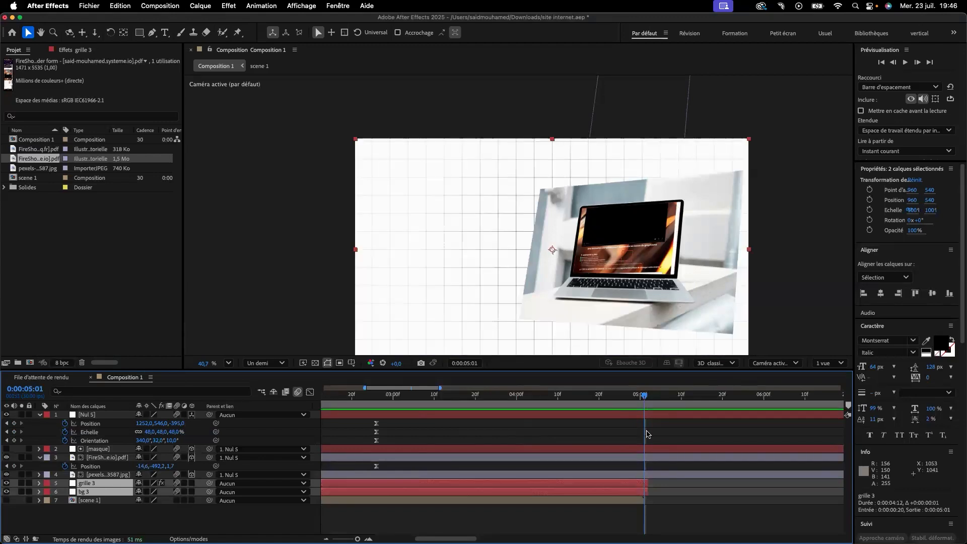
# Split the six layers from Nul 5 to bg 3 at 0:00:05:01 and delete the parts after the cut.
pyautogui.keyDown('shift'); pyautogui.click(636, 415); pyautogui.keyUp('shift')
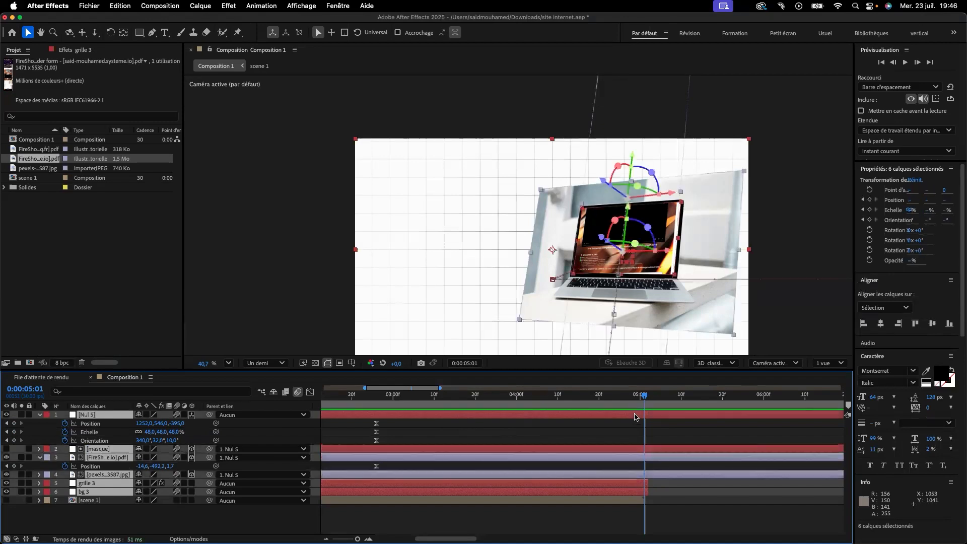
pyautogui.press('super+shift+d')
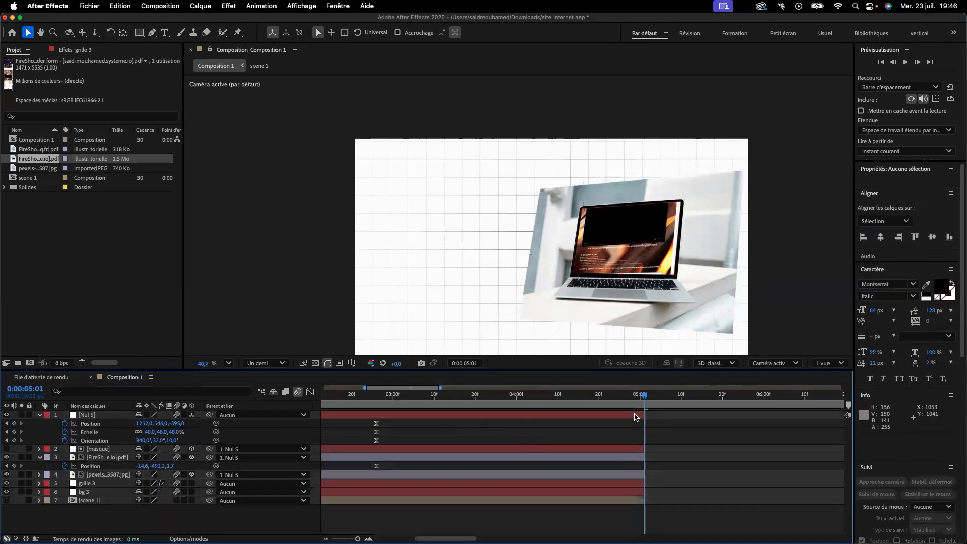
pyautogui.press('Delete')
pyautogui.moveTo(644, 397); pyautogui.dragTo(639, 398)
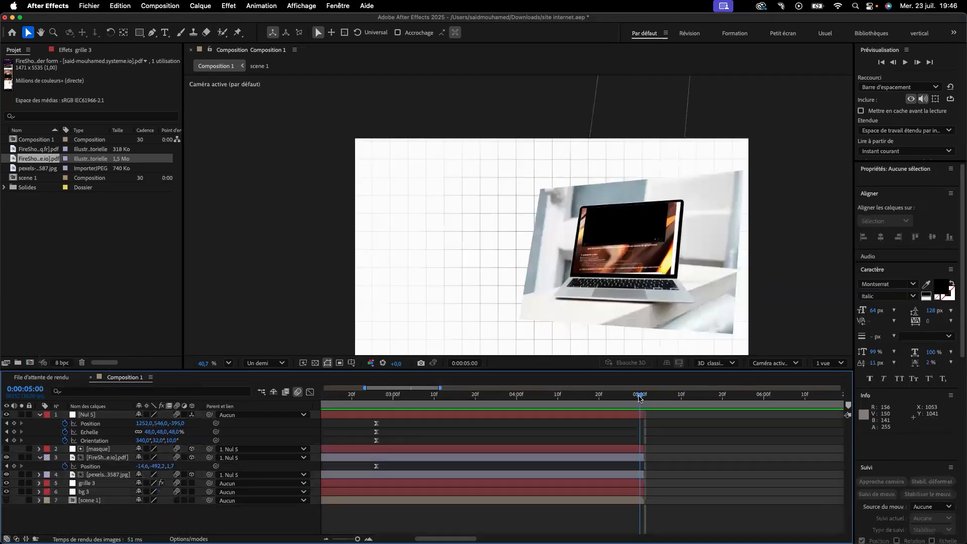
# Move the web page layer's last three Position keyframes to about 0:00:01:29, 0:00:02:28 and 0:00:04:21, and preview the scroll from the start.
pyautogui.hscroll(-5, 393, 476)
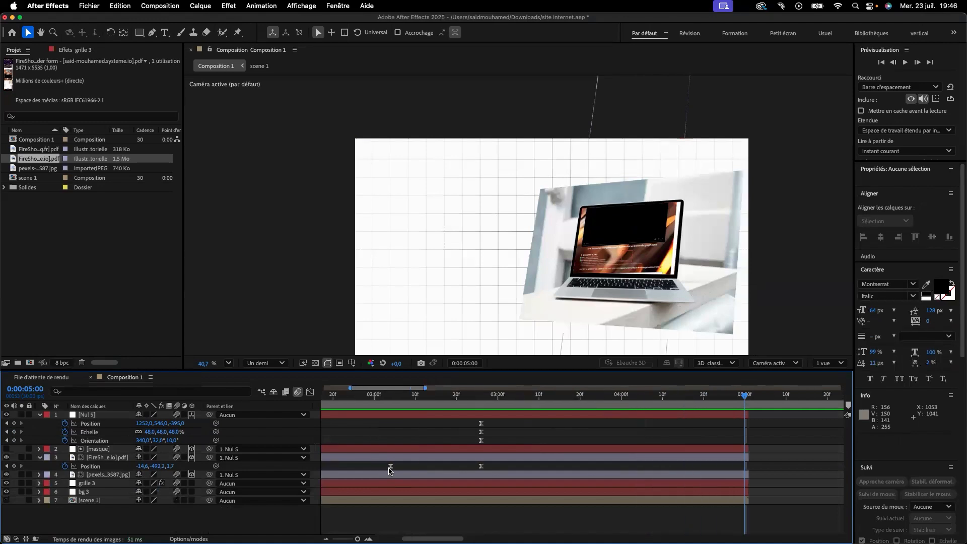
pyautogui.moveTo(596, 468); pyautogui.dragTo(416, 469)
pyautogui.moveTo(584, 468); pyautogui.dragTo(544, 469)
pyautogui.moveTo(637, 467); pyautogui.dragTo(733, 469)
pyautogui.click(682, 470)
pyautogui.moveTo(808, 473); pyautogui.dragTo(810, 473)
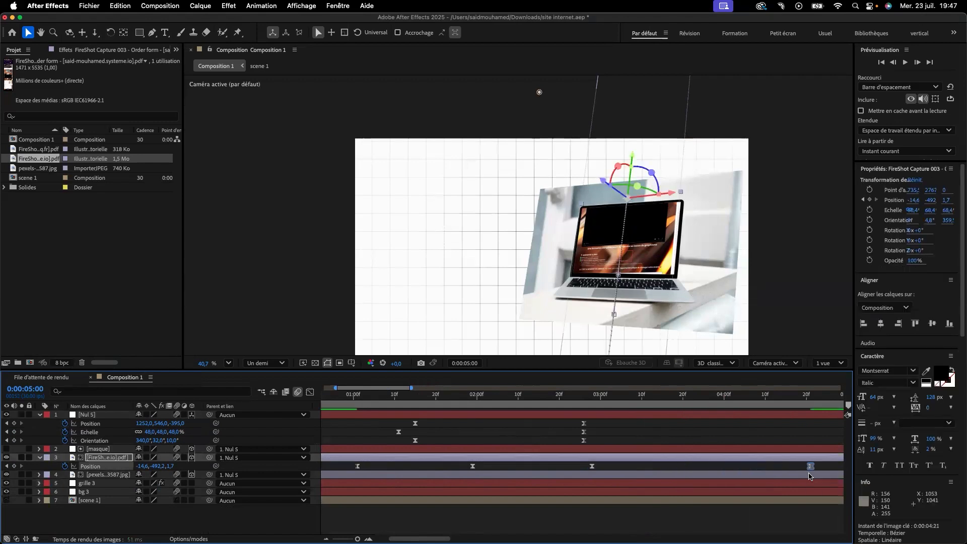
pyautogui.hscroll(5, 801, 473)
pyautogui.hscroll(-3, 800, 473)
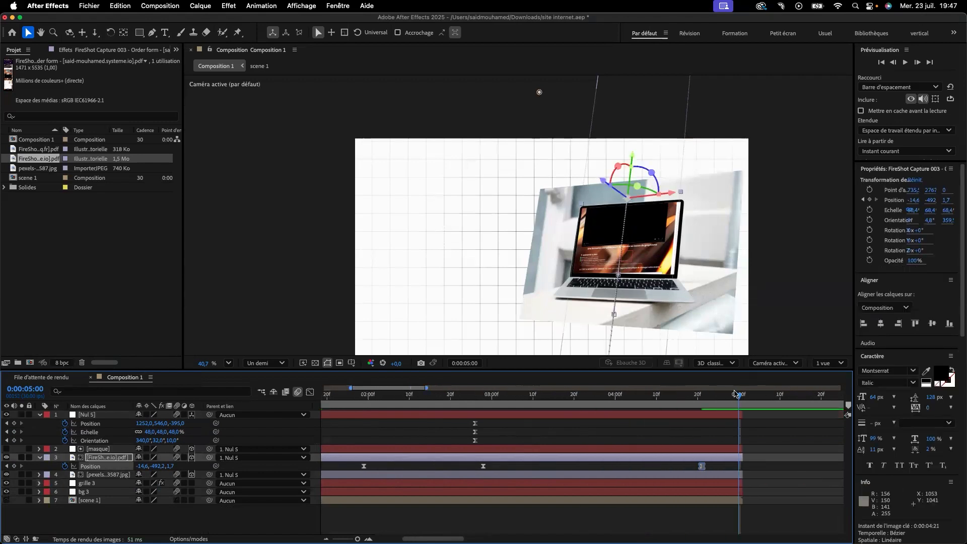
pyautogui.moveTo(738, 398); pyautogui.dragTo(325, 396)
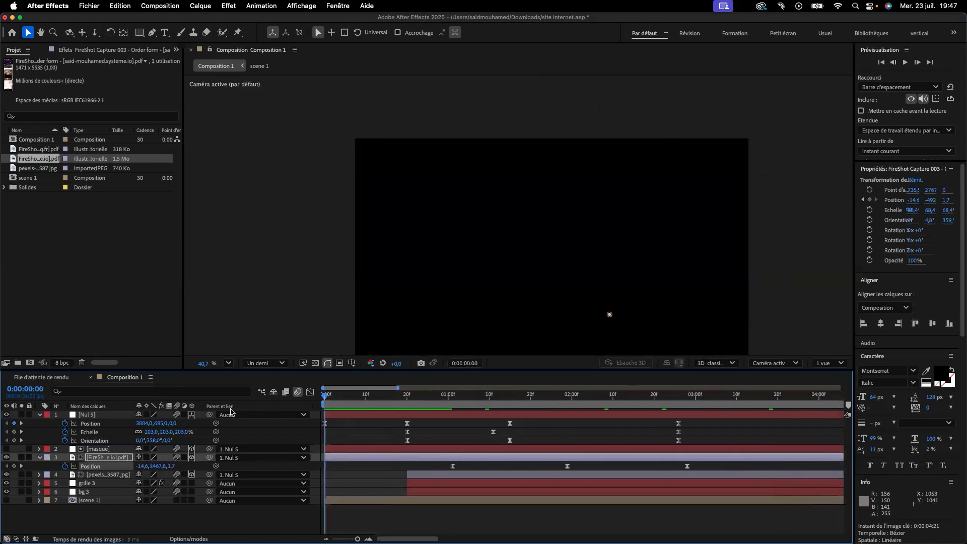
pyautogui.press('space')
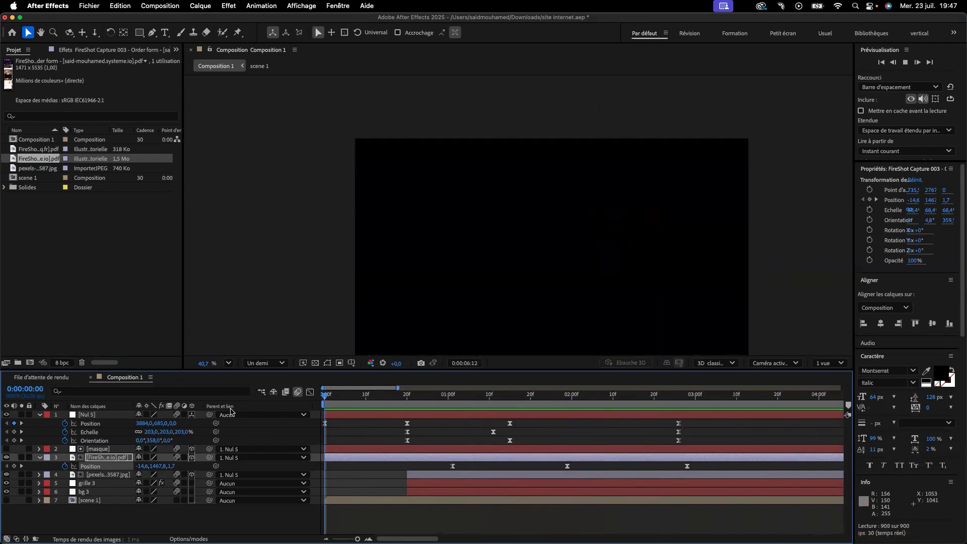
pyautogui.press('space')
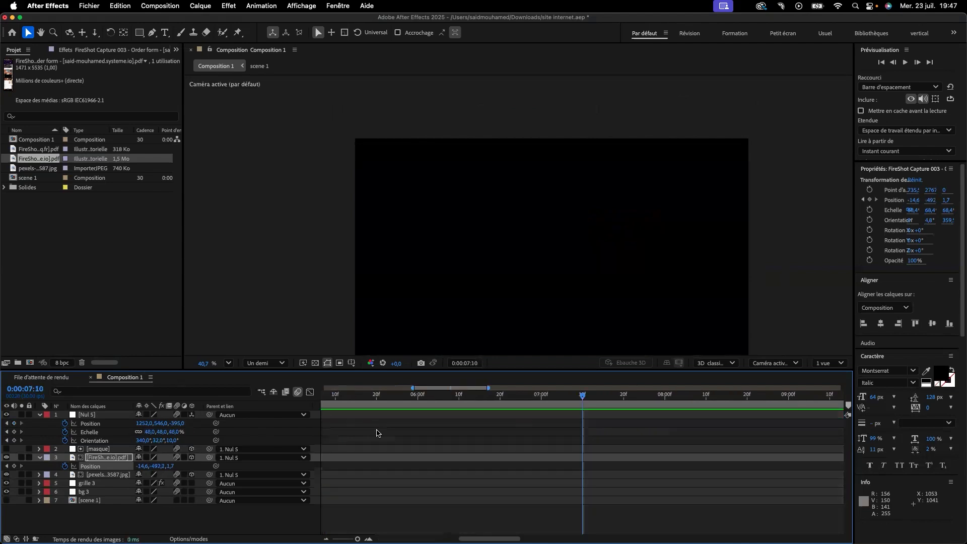
# End the work area at 0:00:05:01 and preview the animation from the start.
pyautogui.hscroll(-5, 379, 433)
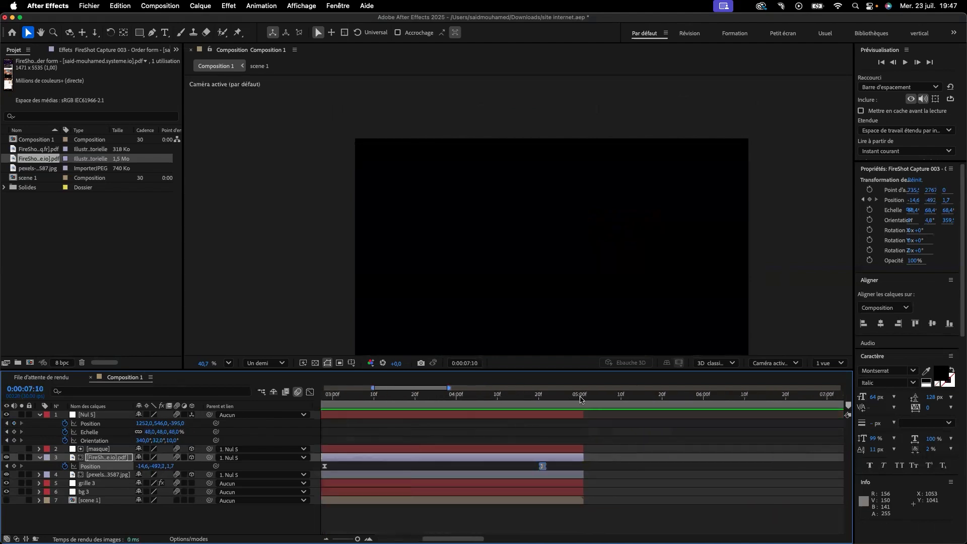
pyautogui.click(580, 399)
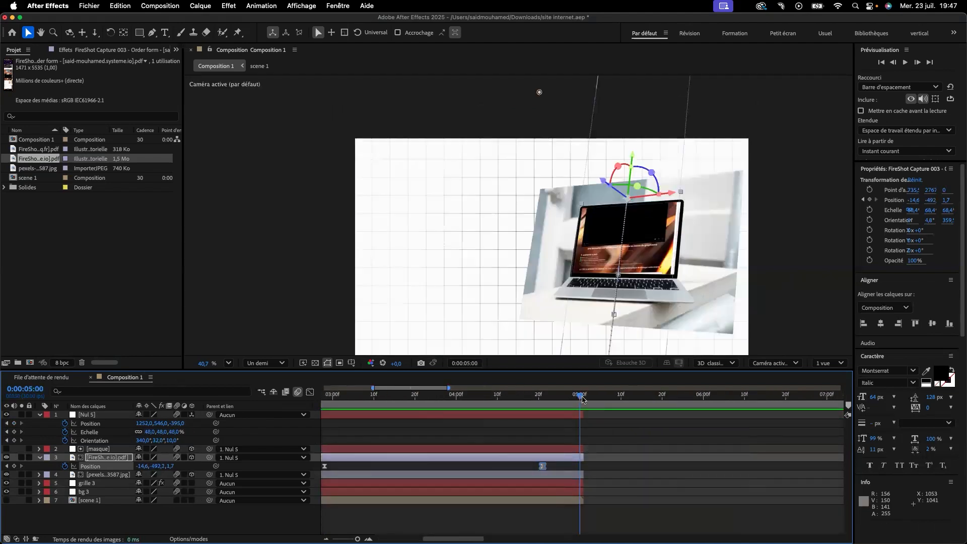
pyautogui.click(583, 398)
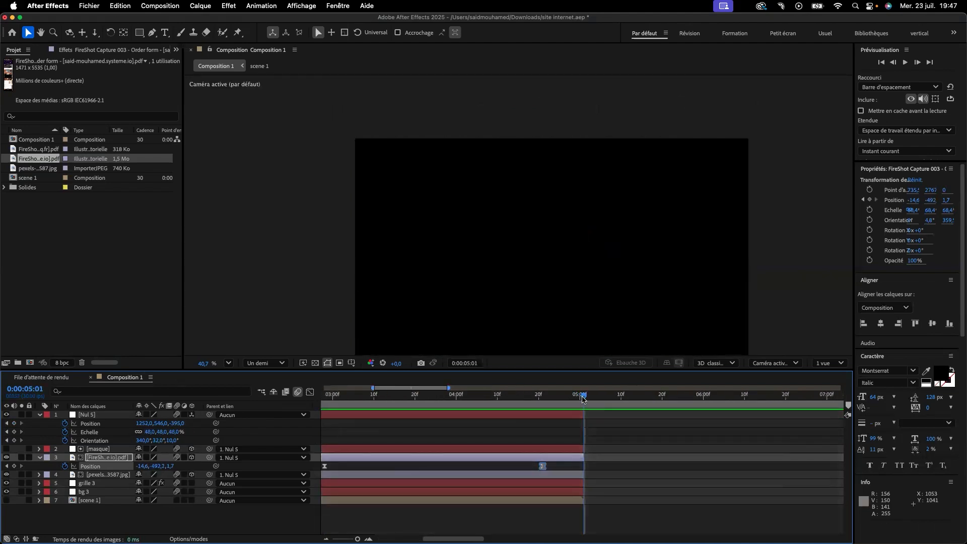
pyautogui.press('space')
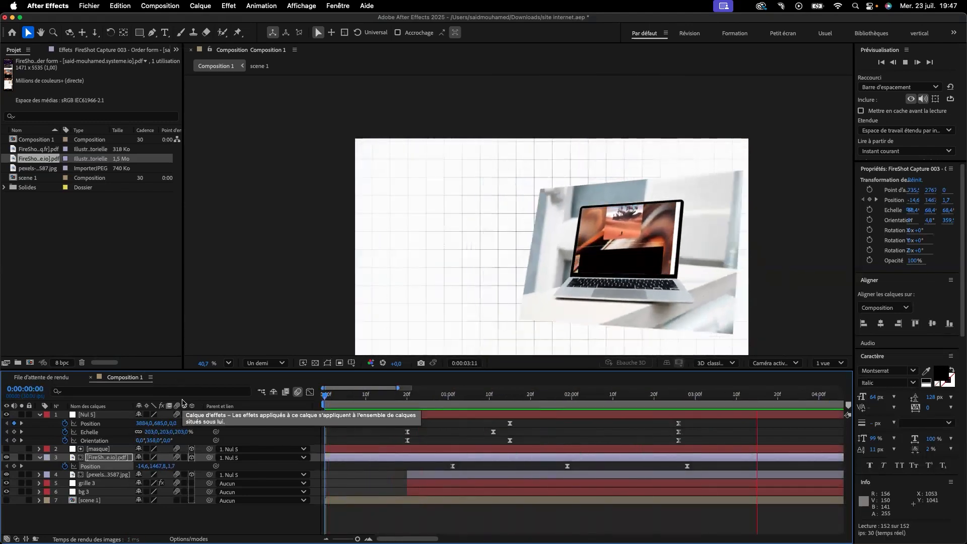
pyautogui.press('space')
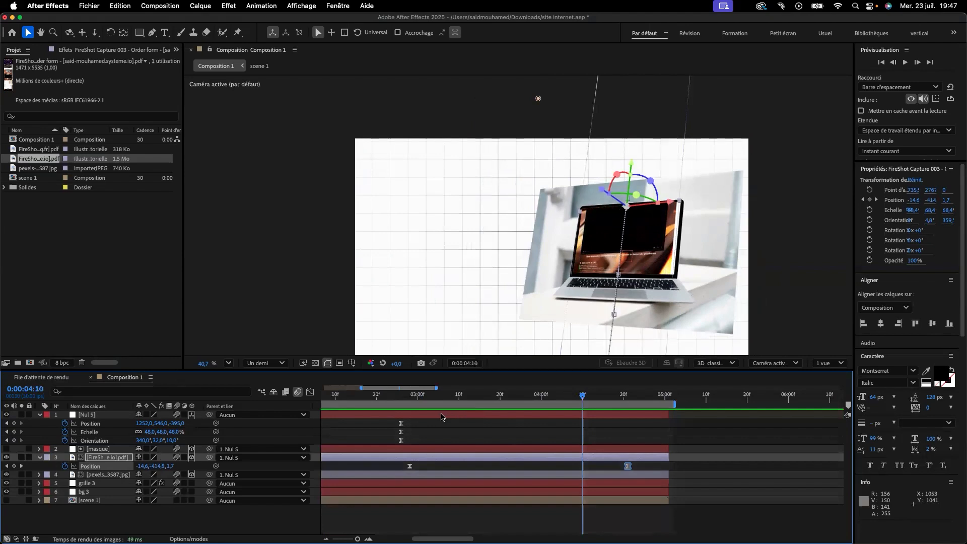
pyautogui.hscroll(-5, 438, 418)
pyautogui.click(326, 399)
pyautogui.press('space')
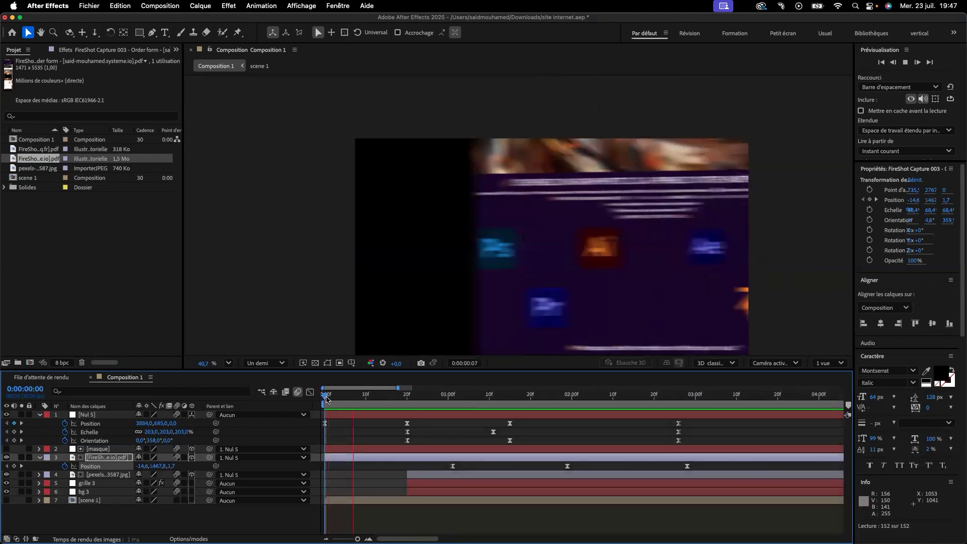
pyautogui.press('space')
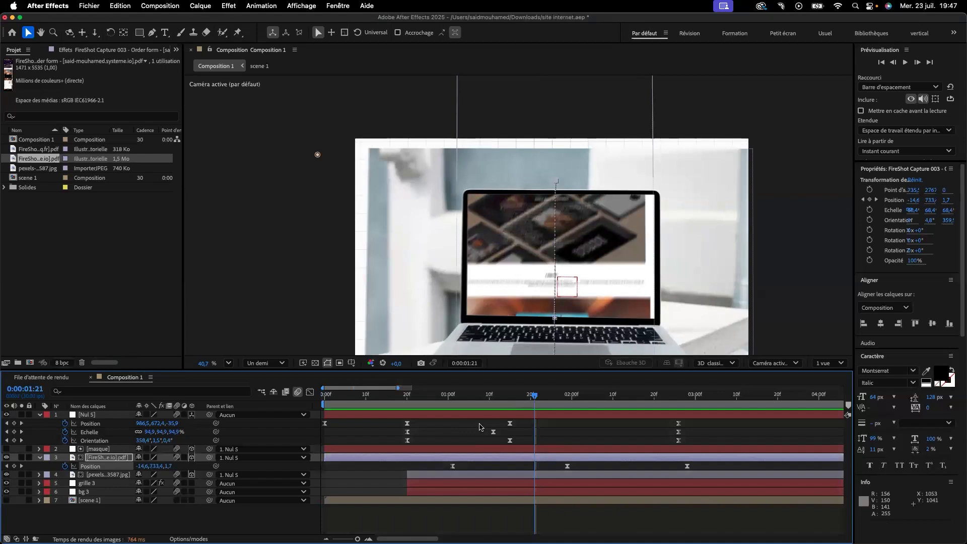
# Move Nul 5's last Position, Scale and Orientation keyframes to 0:00:02:11 and preview the new timing.
pyautogui.moveTo(709, 445); pyautogui.dragTo(592, 426)
pyautogui.hscroll(1, 684, 425)
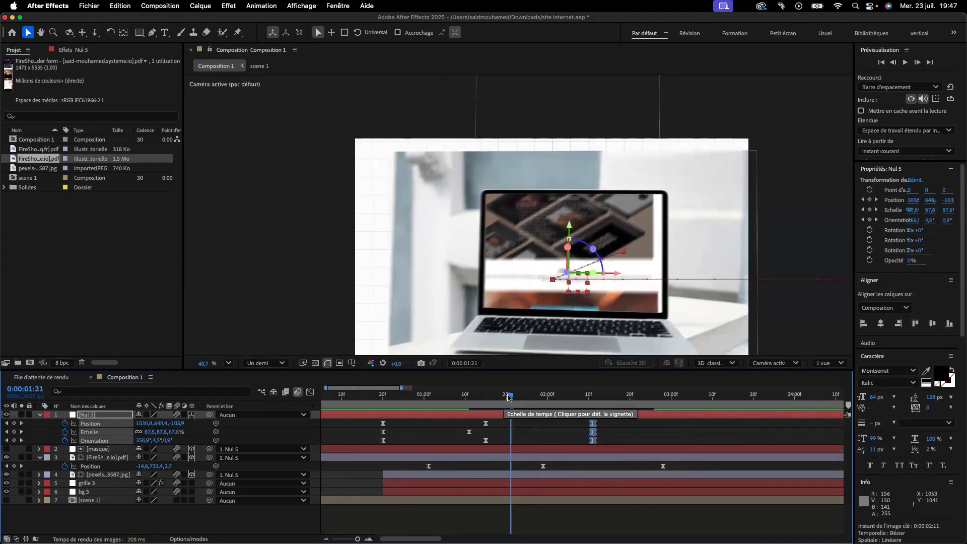
pyautogui.press('space')
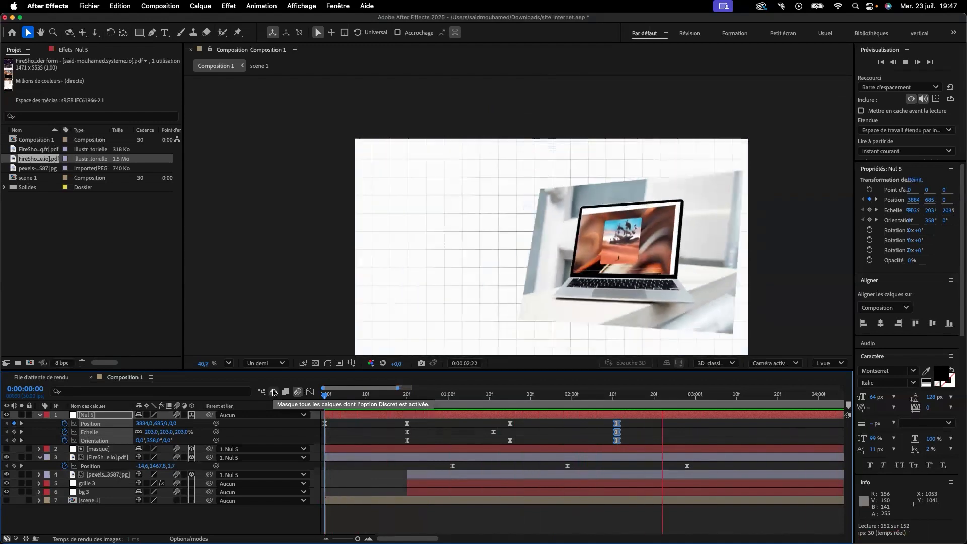
pyautogui.press('space')
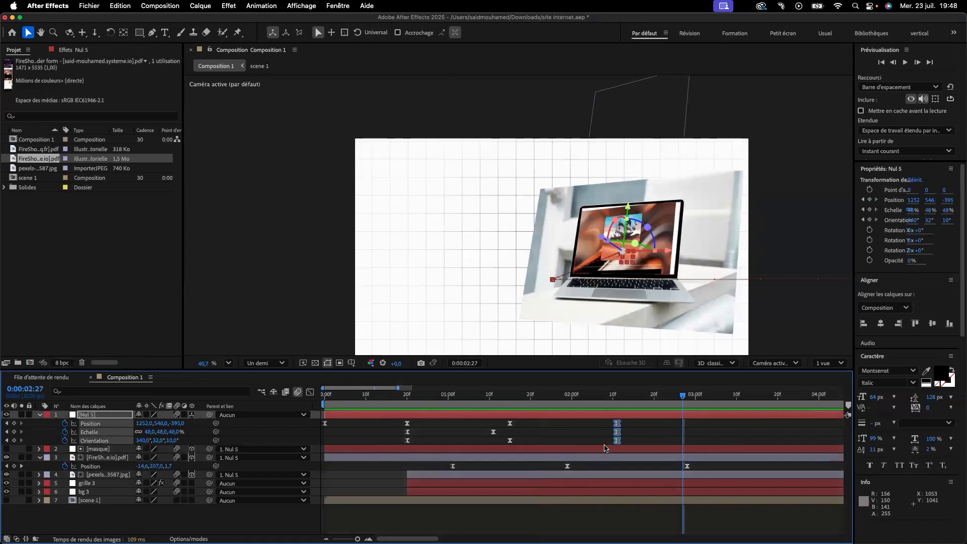
# Move Nul 5's middle Scale keyframe to 0:00:01:15 and preview the animation from the start.
pyautogui.click(494, 432)
pyautogui.moveTo(502, 437); pyautogui.dragTo(510, 437)
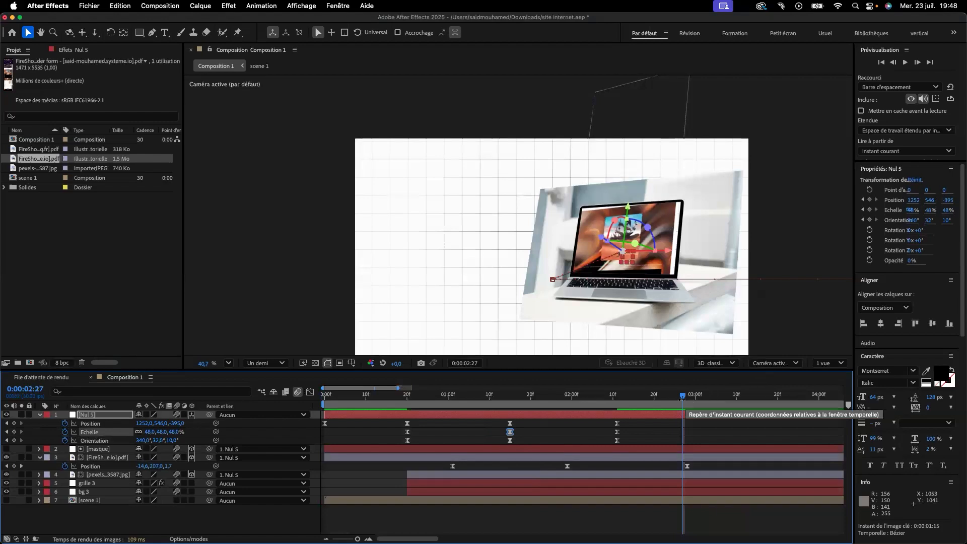
pyautogui.press('space')
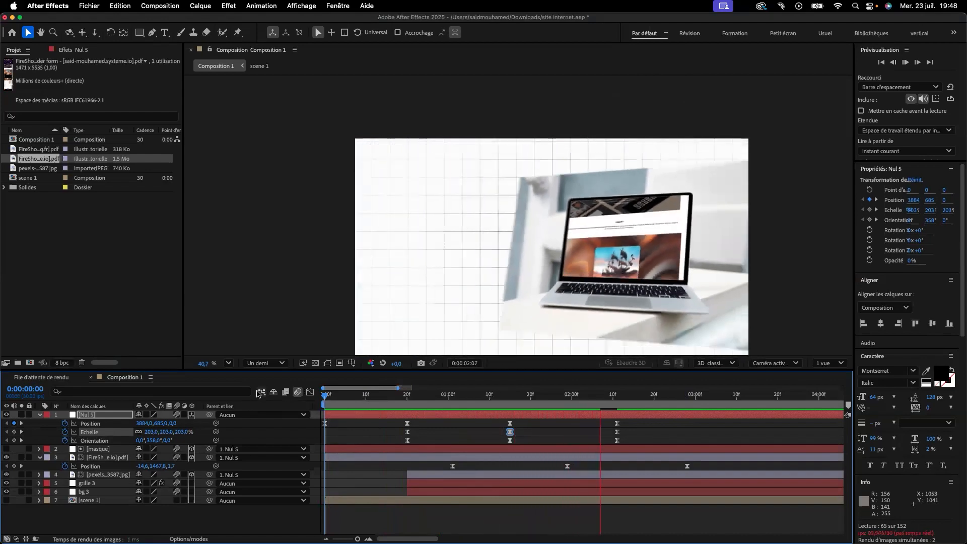
pyautogui.press('space')
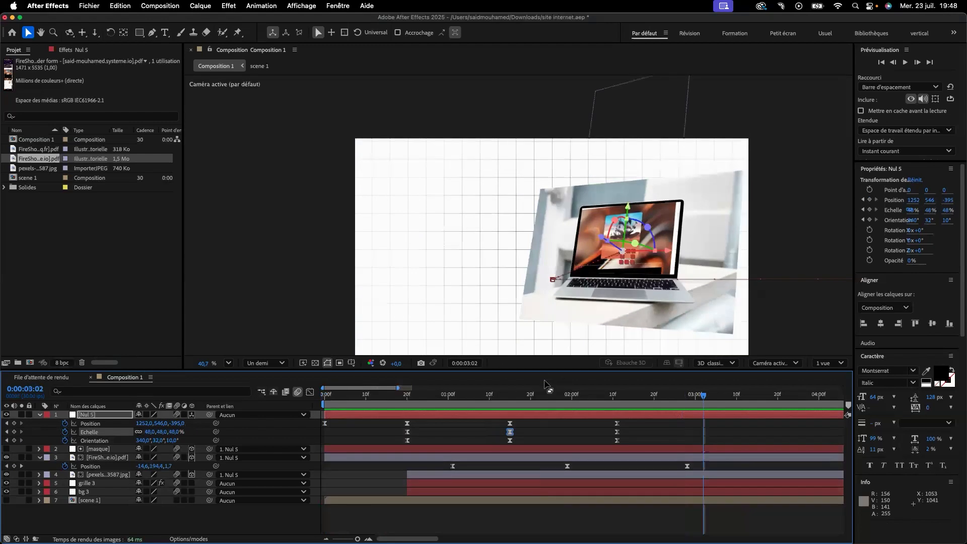
# At 0:00:02:11, rotate the web page layer about 1.2° around its Z axis, giving a Z orientation of 0.7°.
pyautogui.moveTo(704, 397); pyautogui.dragTo(618, 396)
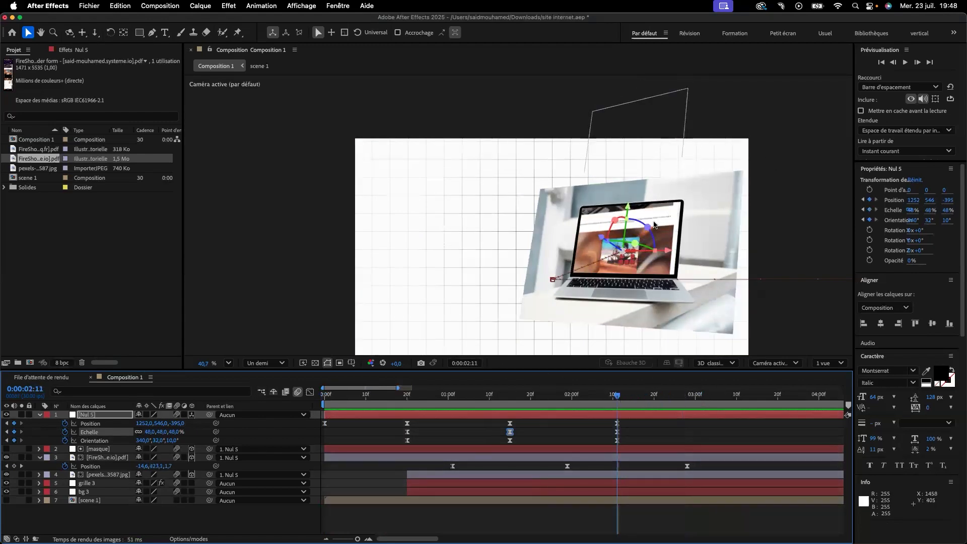
pyautogui.moveTo(647, 228); pyautogui.dragTo(648, 229)
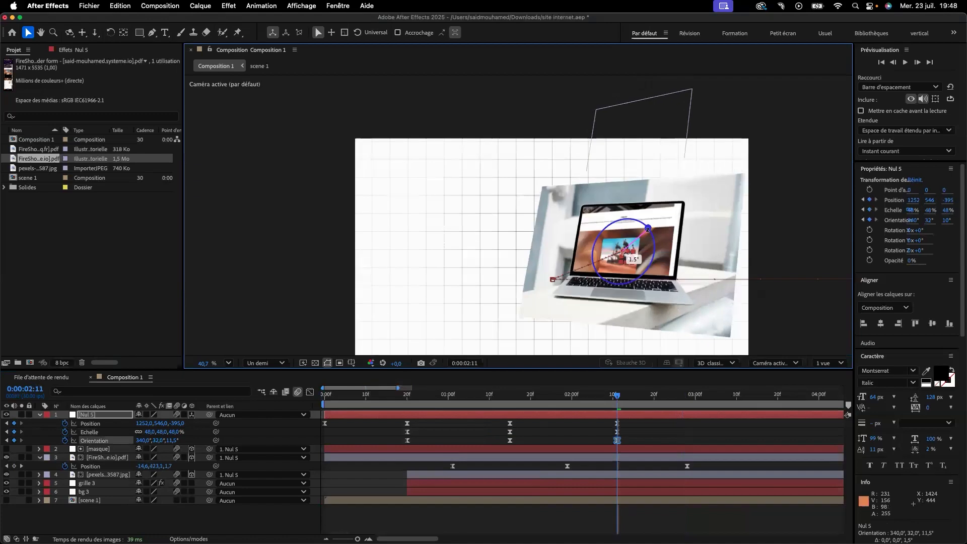
pyautogui.press('cmd+z')
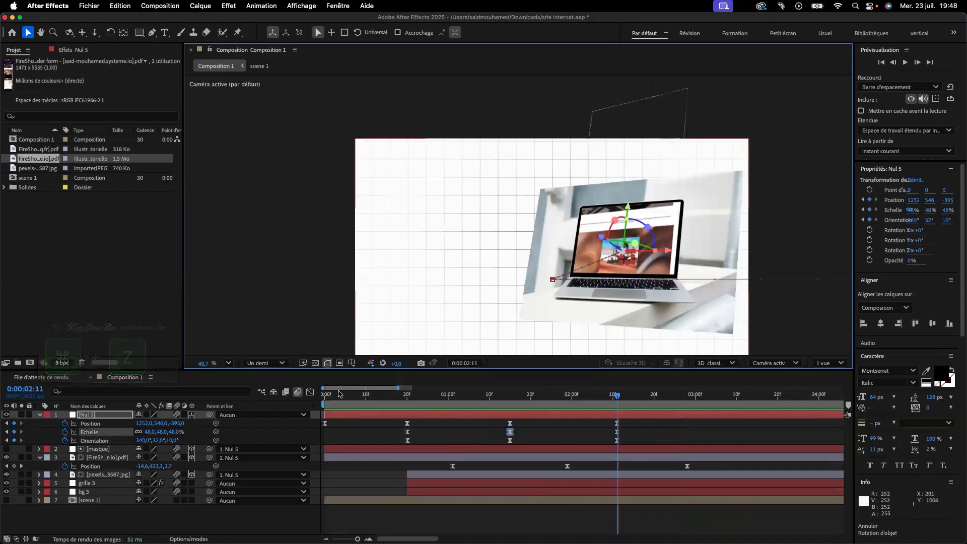
pyautogui.click(106, 458)
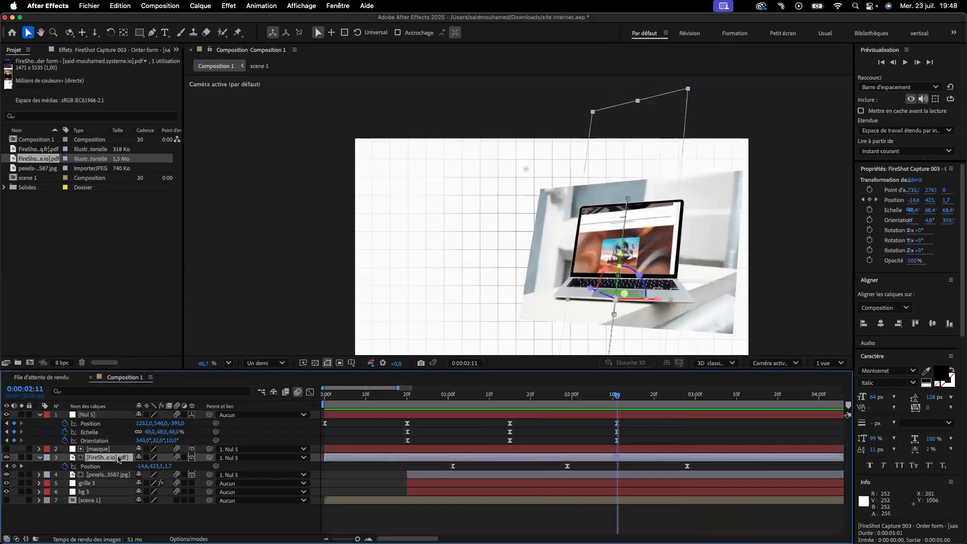
pyautogui.moveTo(639, 274); pyautogui.dragTo(639, 275)
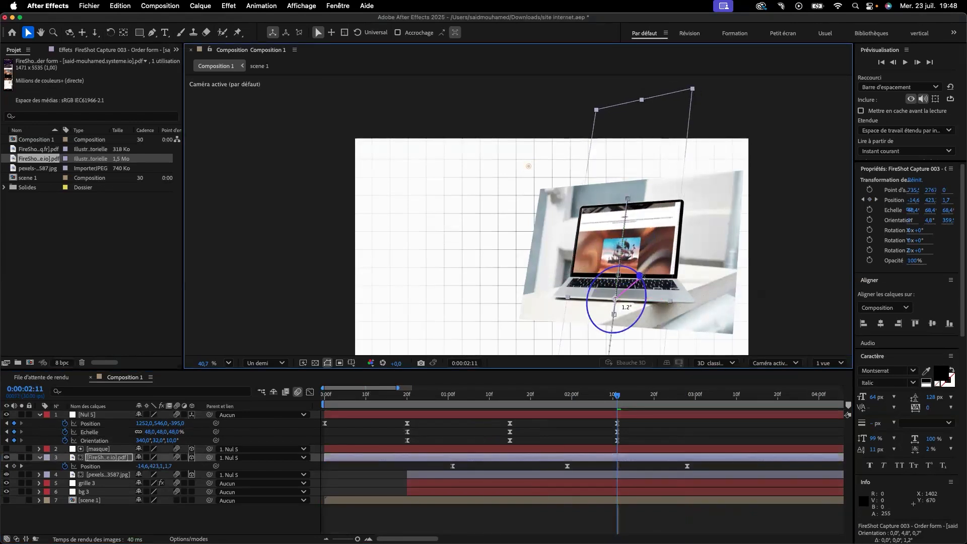
pyautogui.moveTo(639, 275); pyautogui.dragTo(640, 276)
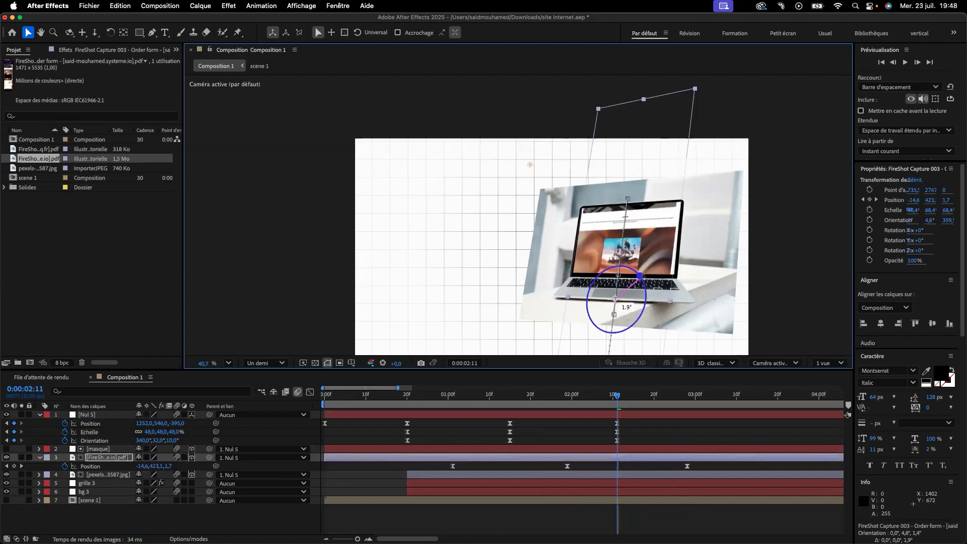
pyautogui.moveTo(639, 276); pyautogui.dragTo(639, 275)
# Set the web page layer's scale to about 72.4% and preview the animation from the start.
pyautogui.press('s')
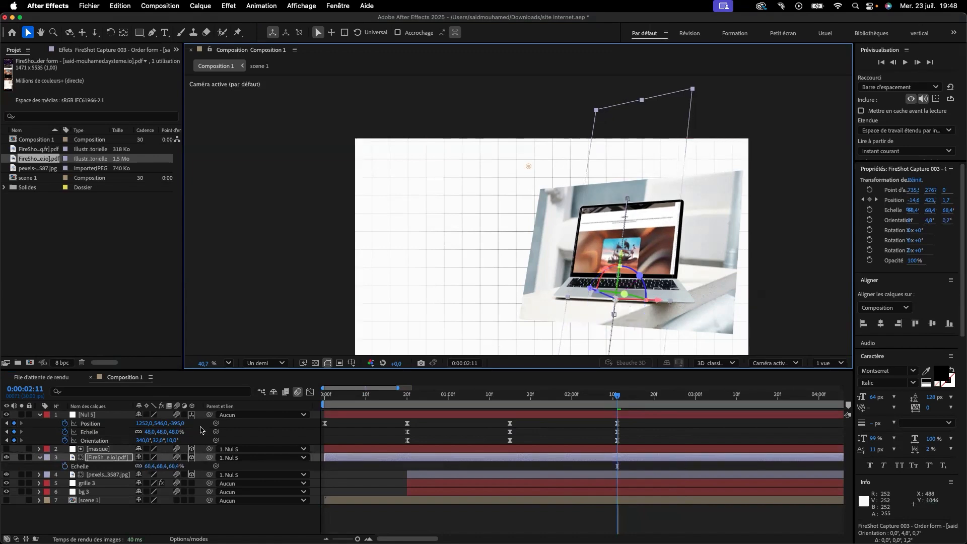
pyautogui.moveTo(162, 467); pyautogui.dragTo(163, 465)
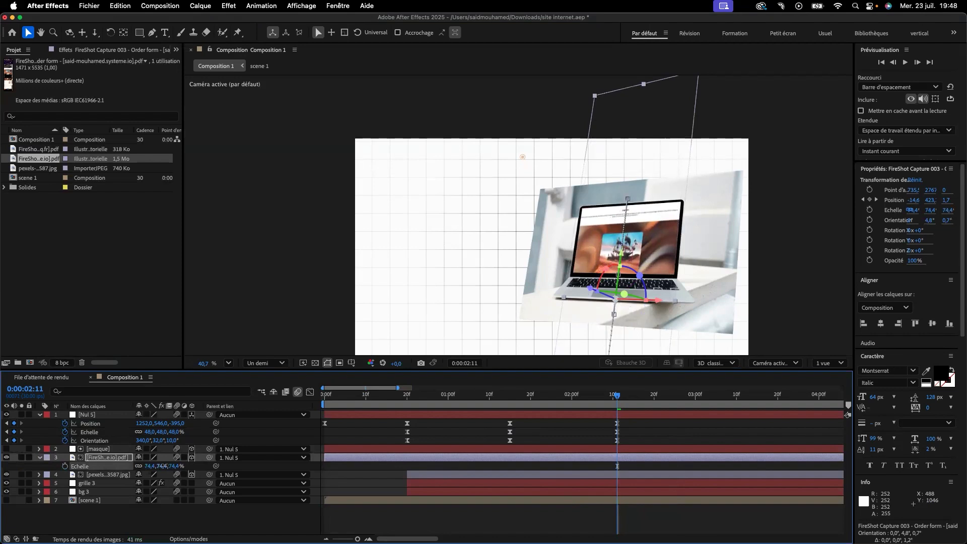
pyautogui.click(164, 467)
pyautogui.press('Down')
pyautogui.press('Down')
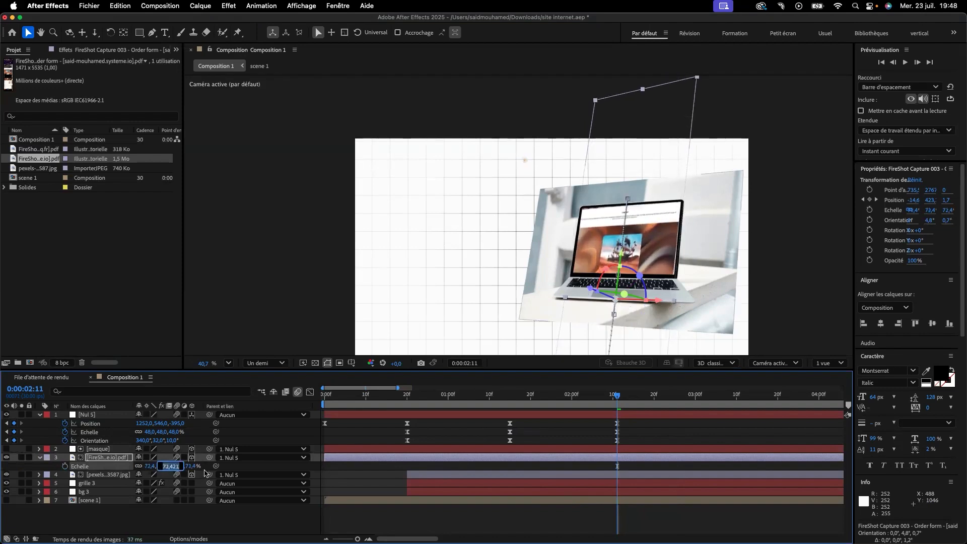
pyautogui.moveTo(618, 398); pyautogui.dragTo(313, 404)
pyautogui.press('space')
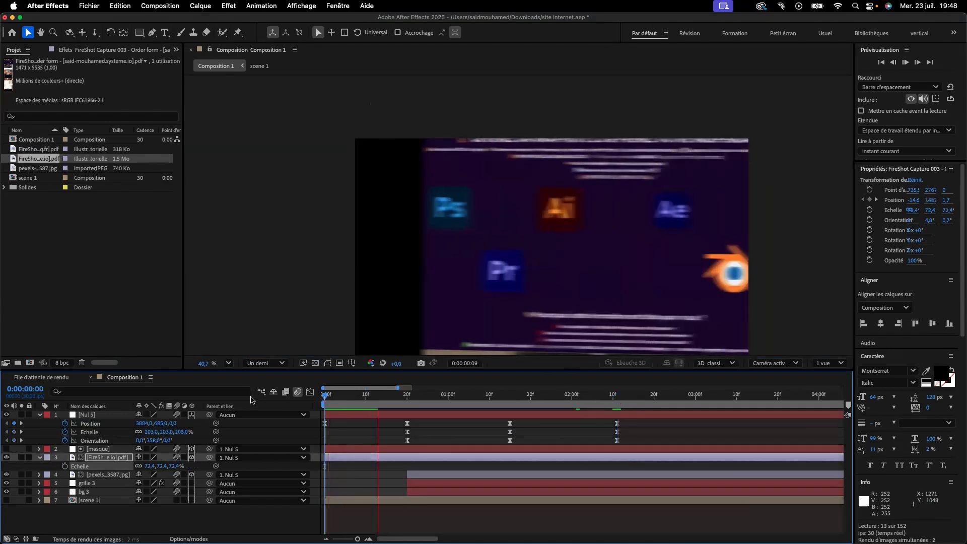
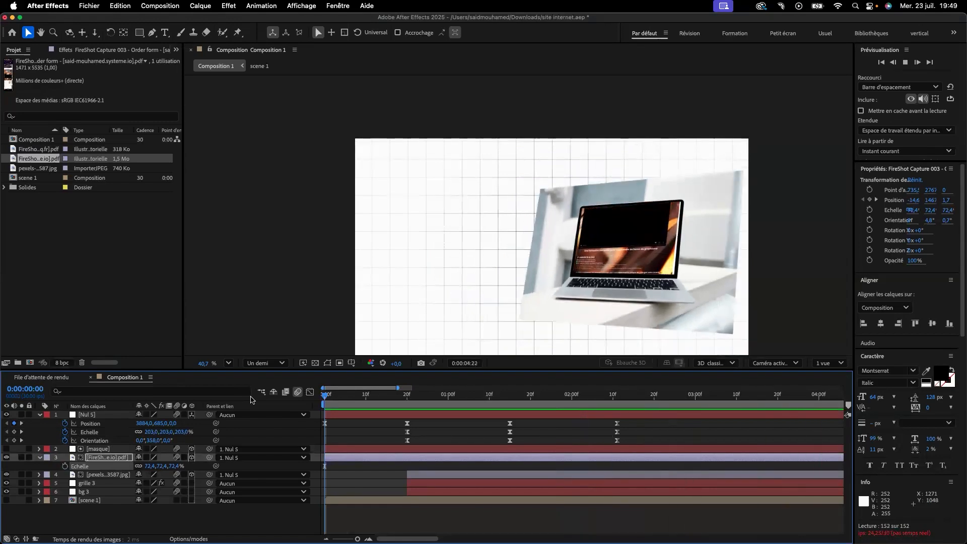
pyautogui.press('space')
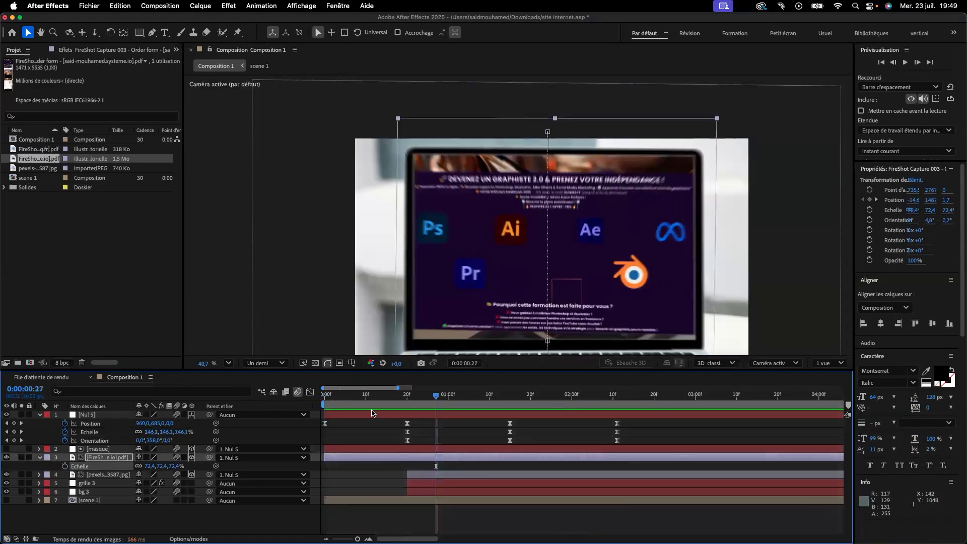
# Precompose the six layers from Nul 5 to bg 3 as "scene 2" with all attributes moved, and hide the resulting layer.
pyautogui.click(93, 416)
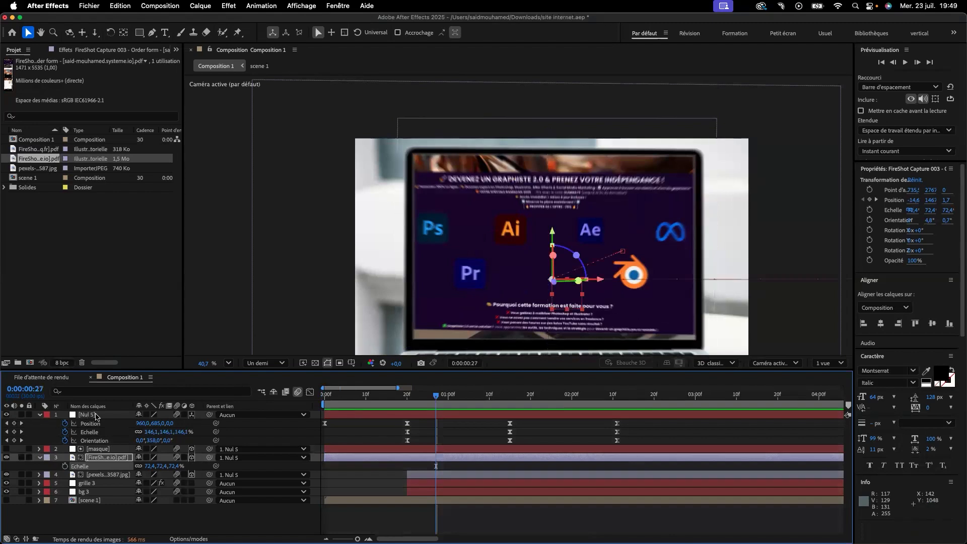
pyautogui.click(106, 492)
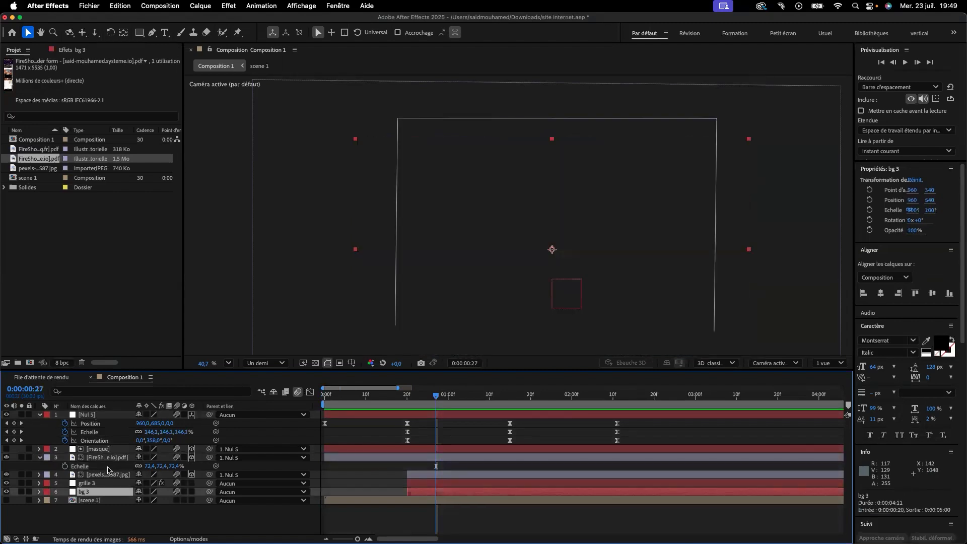
pyautogui.keyDown('shift'); pyautogui.click(100, 415); pyautogui.keyUp('shift')
pyautogui.rightClick(101, 414)
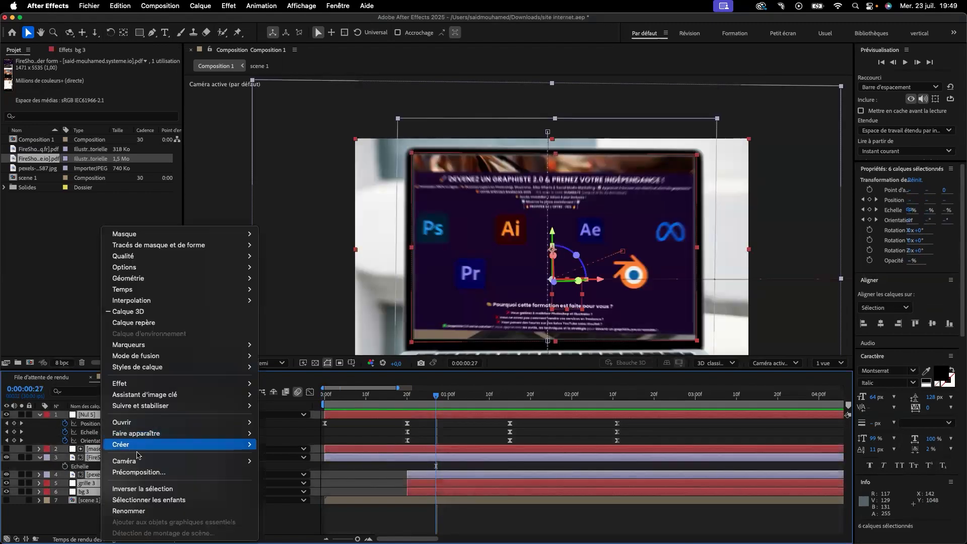
pyautogui.click(149, 474)
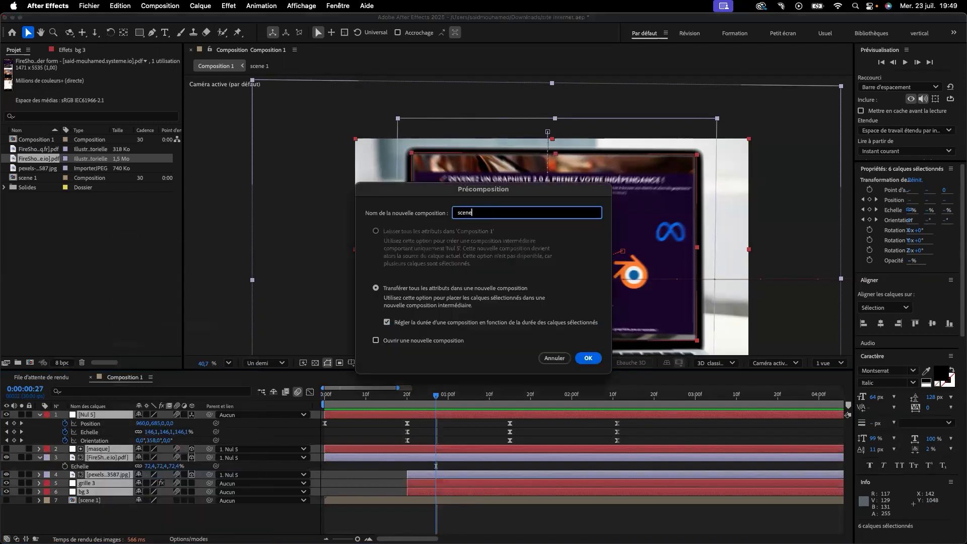
pyautogui.click(589, 361)
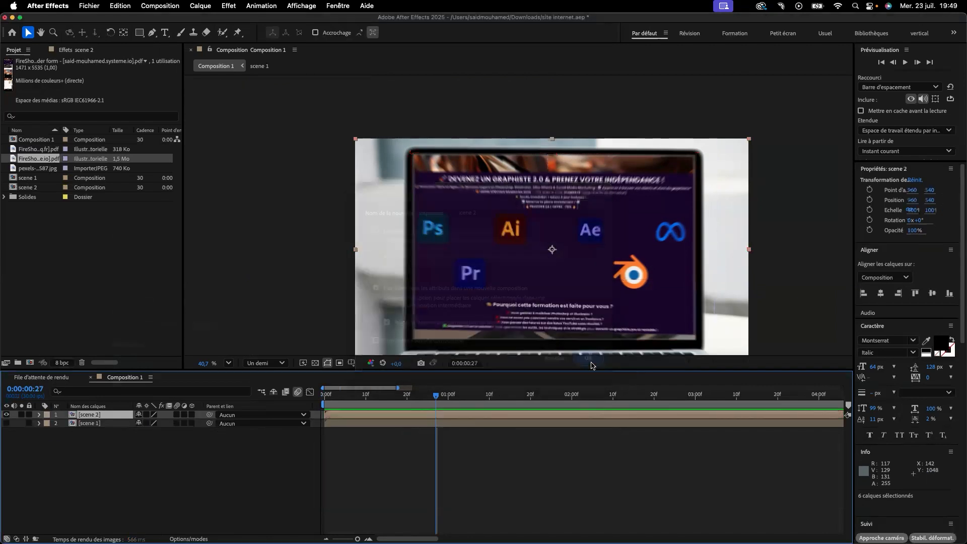
pyautogui.click(166, 449)
pyautogui.click(6, 414)
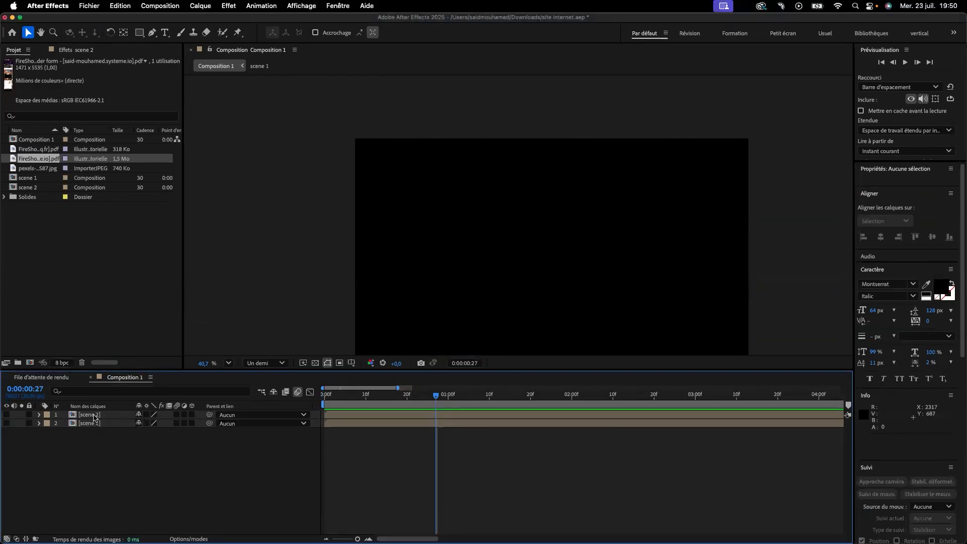
# Copy the text layers "Tout en 1" and "devient graphiste" from scene 1 and paste them into scene 2.
pyautogui.doubleClick(96, 416)
pyautogui.click(126, 378)
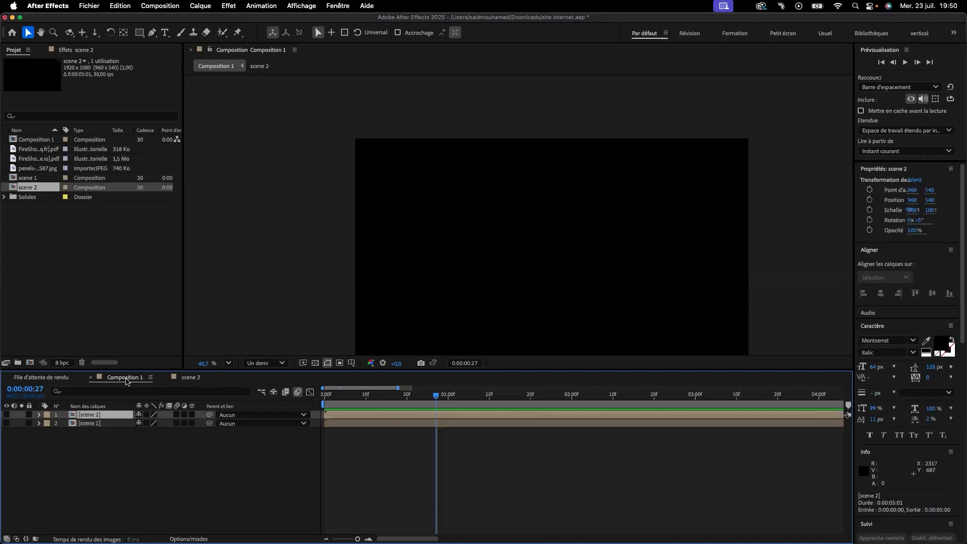
pyautogui.click(102, 426)
pyautogui.doubleClick(102, 424)
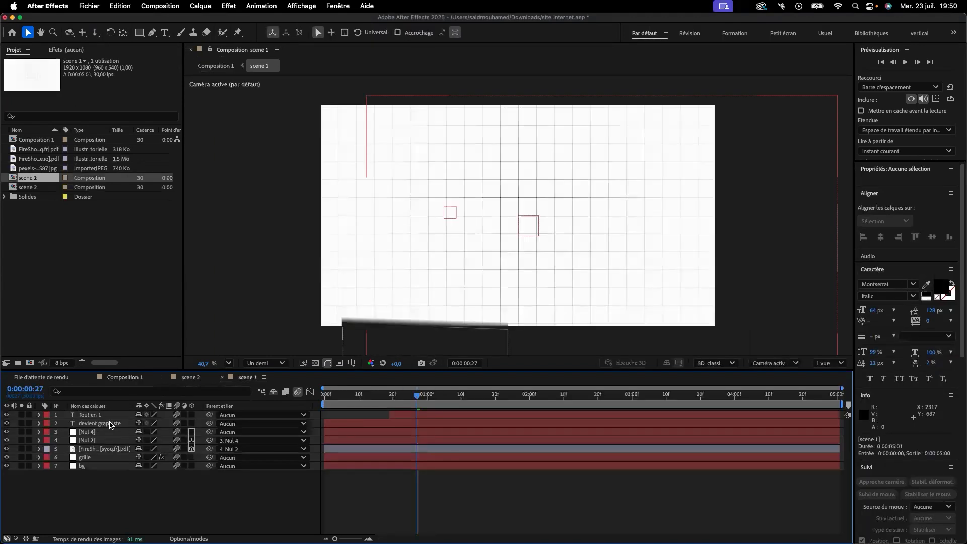
pyautogui.click(106, 416)
pyautogui.keyDown('shift'); pyautogui.click(107, 424); pyautogui.keyUp('shift')
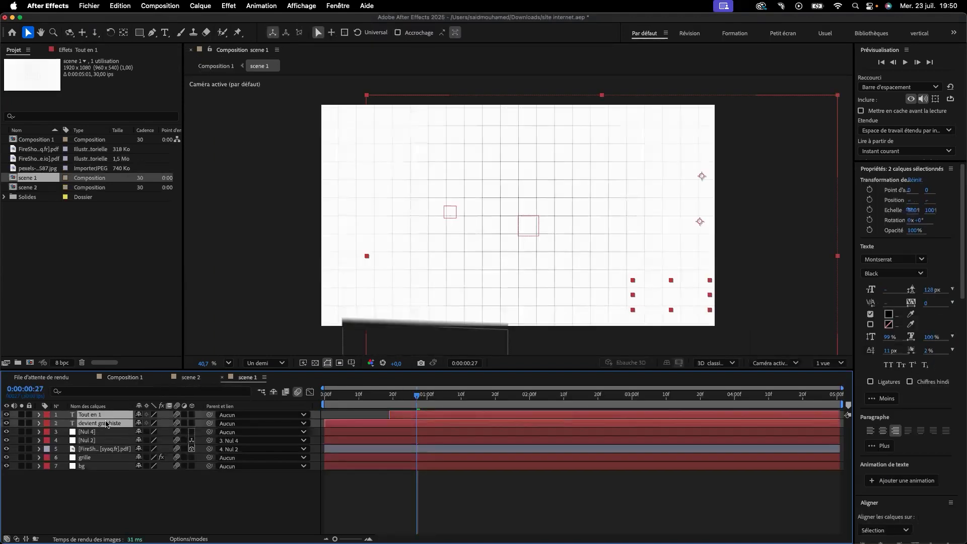
pyautogui.press('super+c')
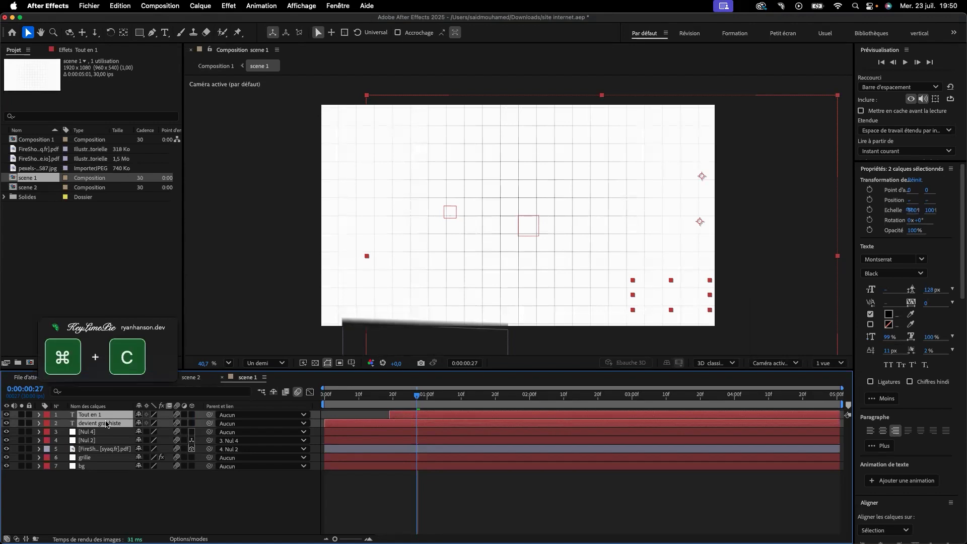
pyautogui.click(191, 377)
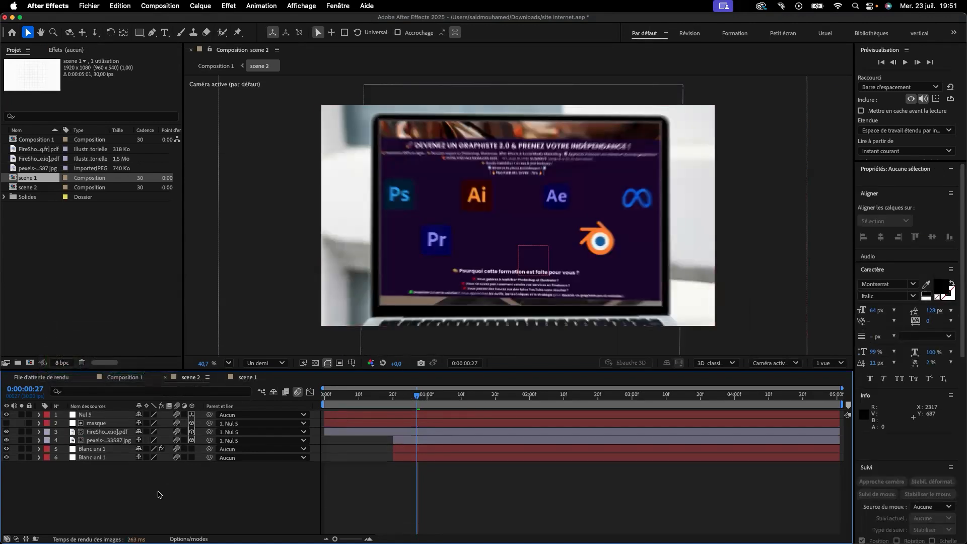
pyautogui.press('super+v')
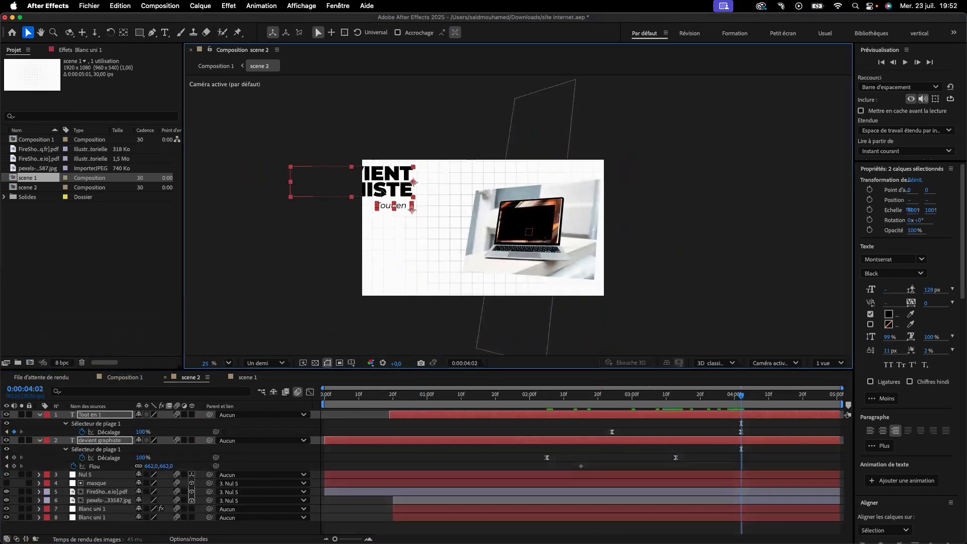
# Place both text layers below the laptop photo layer in the stack and left-align their text along the frame's left edge.
pyautogui.moveTo(383, 192); pyautogui.dragTo(439, 215)
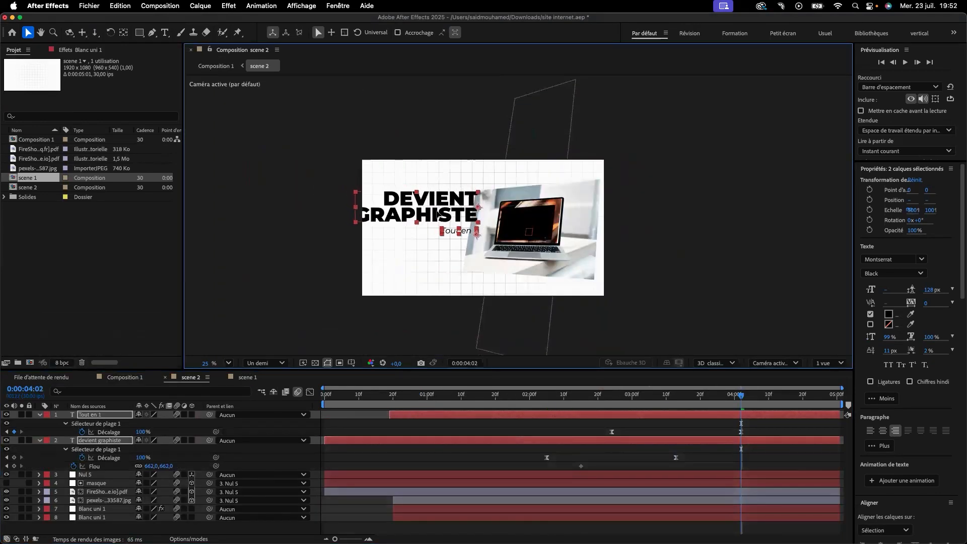
pyautogui.click(92, 416)
pyautogui.moveTo(93, 470); pyautogui.dragTo(94, 500)
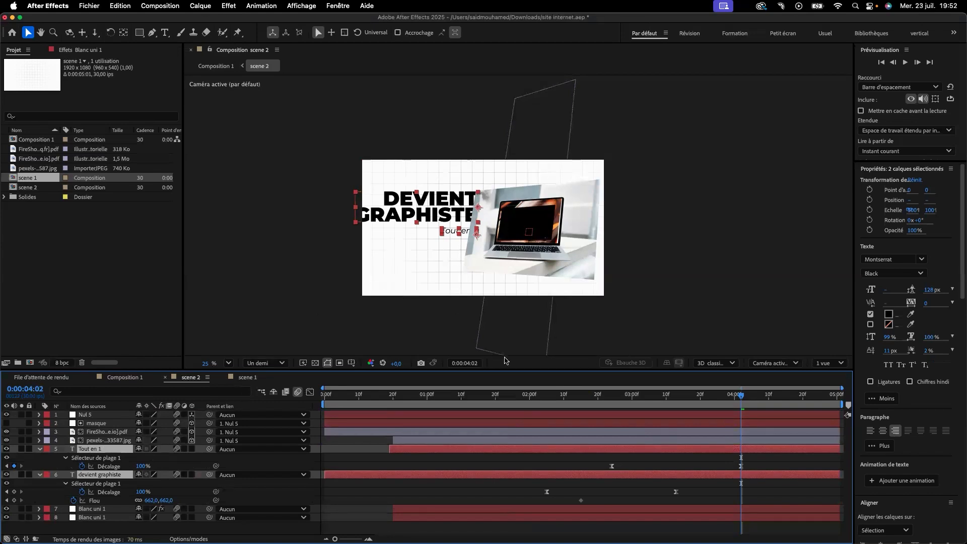
pyautogui.click(871, 431)
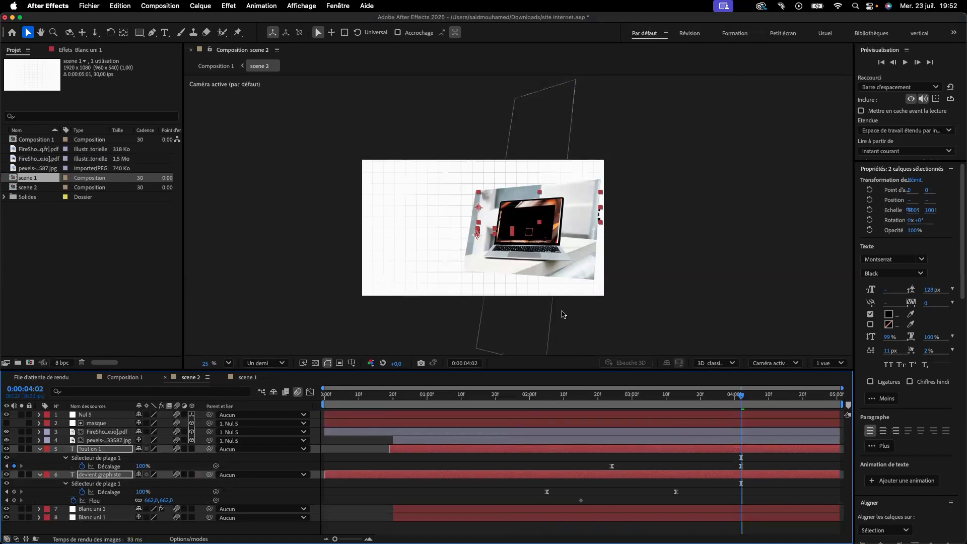
pyautogui.moveTo(560, 213); pyautogui.dragTo(443, 215)
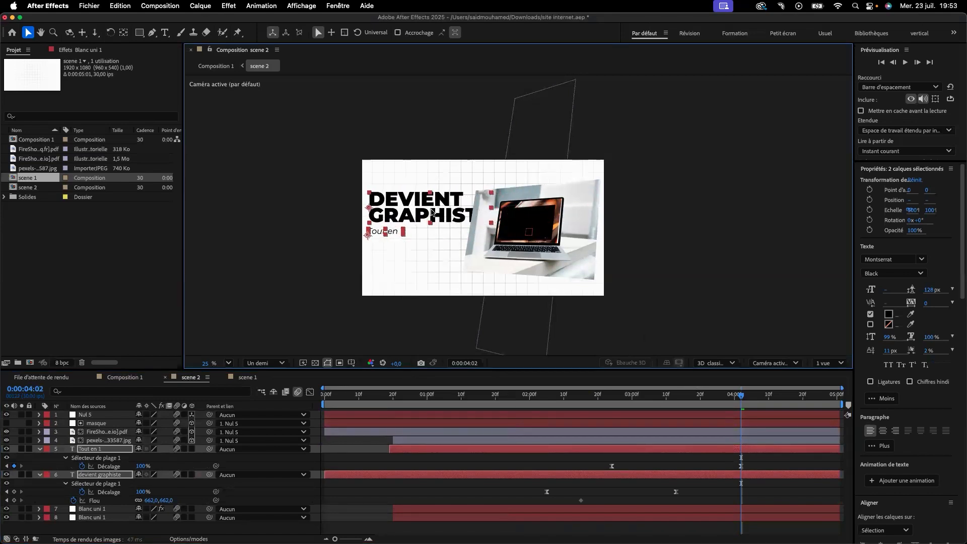
# Replace the "devient graphiste" text with "photos", "images" and "videos" on three separate lines.
pyautogui.doubleClick(395, 207)
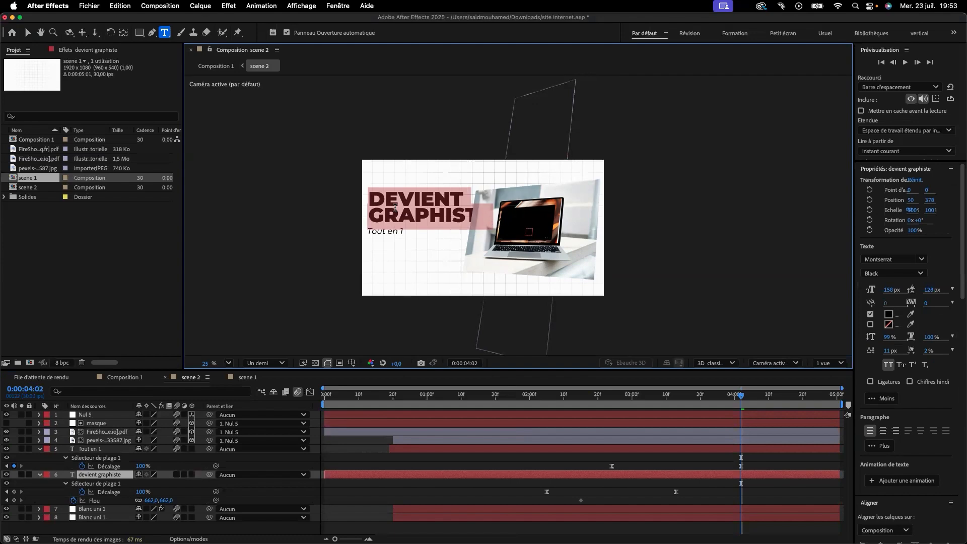
pyautogui.write('photo')
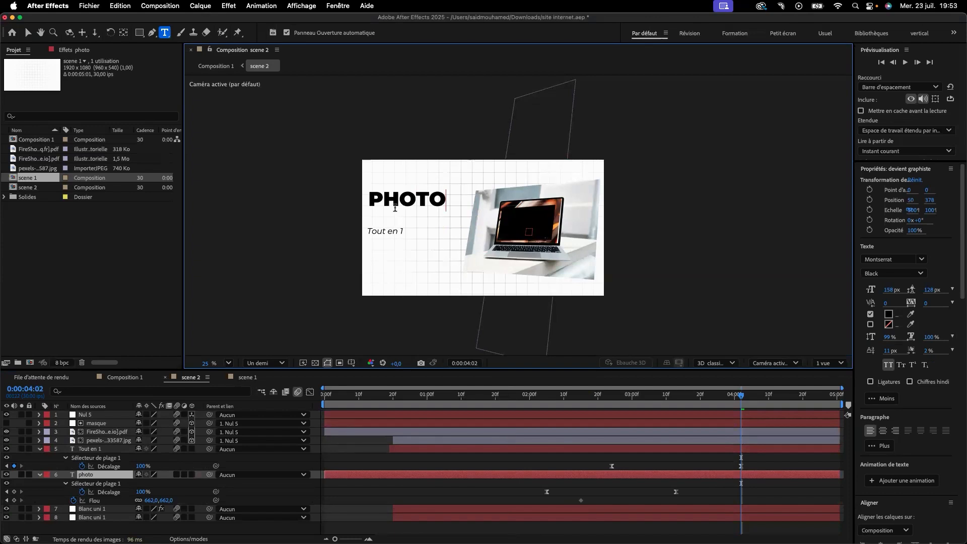
pyautogui.press('Return')
pyautogui.write('image')
pyautogui.press('Return')
pyautogui.write('video')
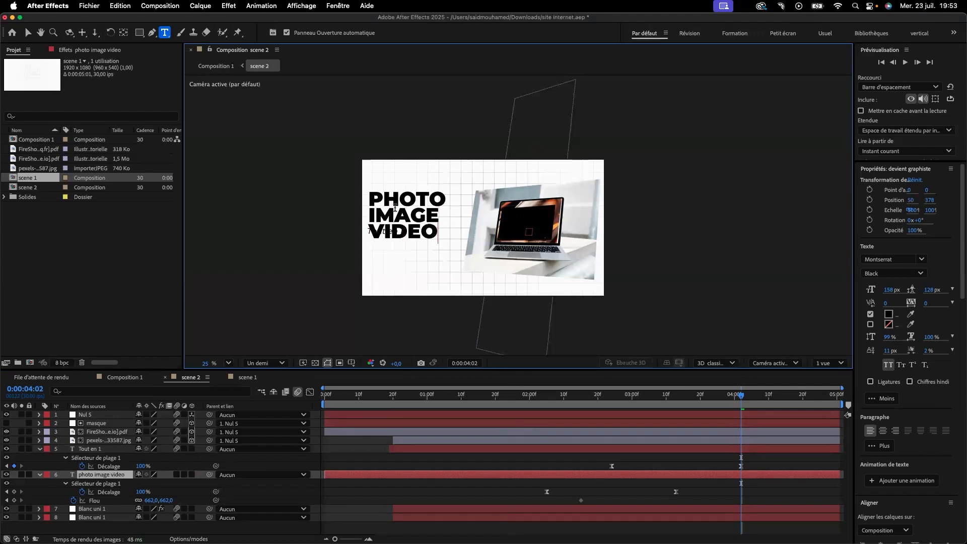
pyautogui.write('s')
pyautogui.press('Up')
pyautogui.write('s')
pyautogui.press('Up')
pyautogui.write('s')
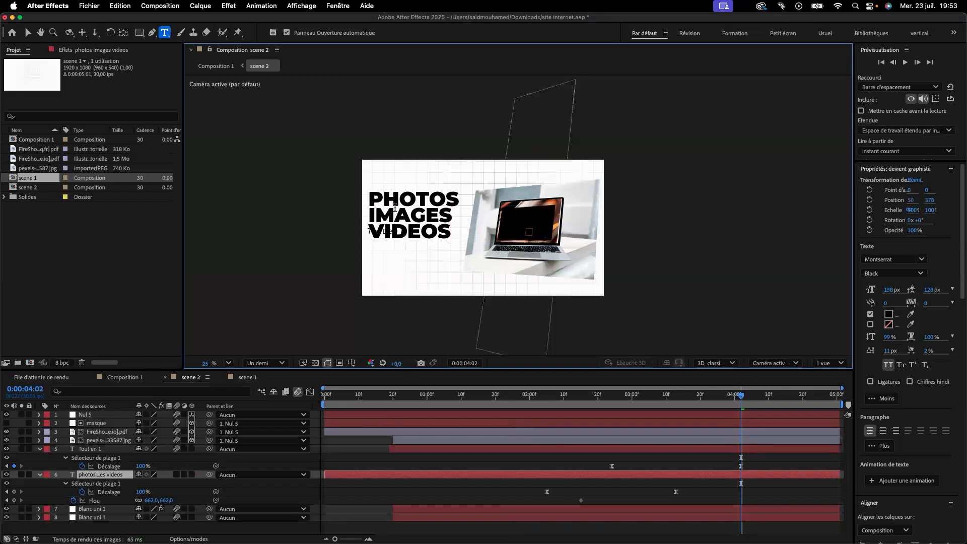
# Add "3D" as a fourth line under "videos" and delete the "Tout en 1" text layer from scene 2.
pyautogui.press('Return')
pyautogui.write('3D')
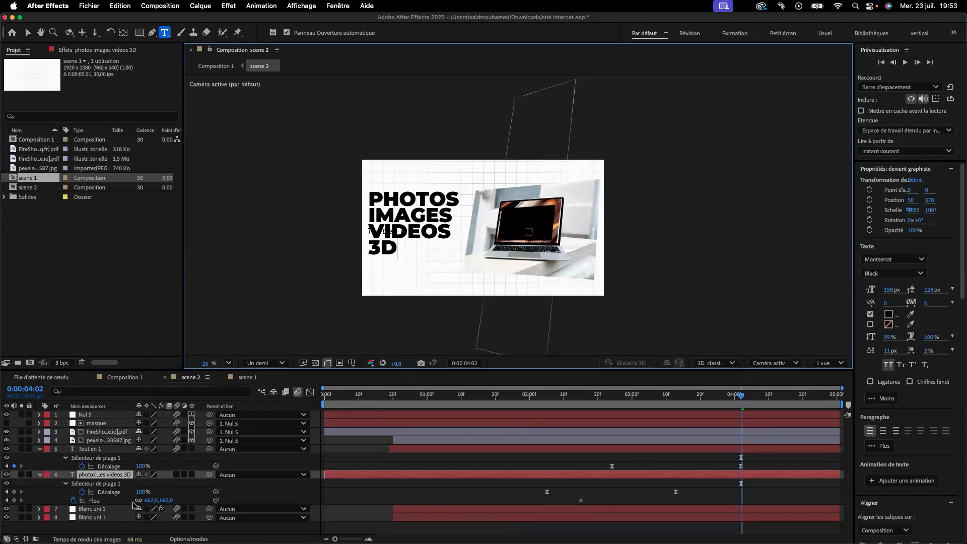
pyautogui.click(99, 450)
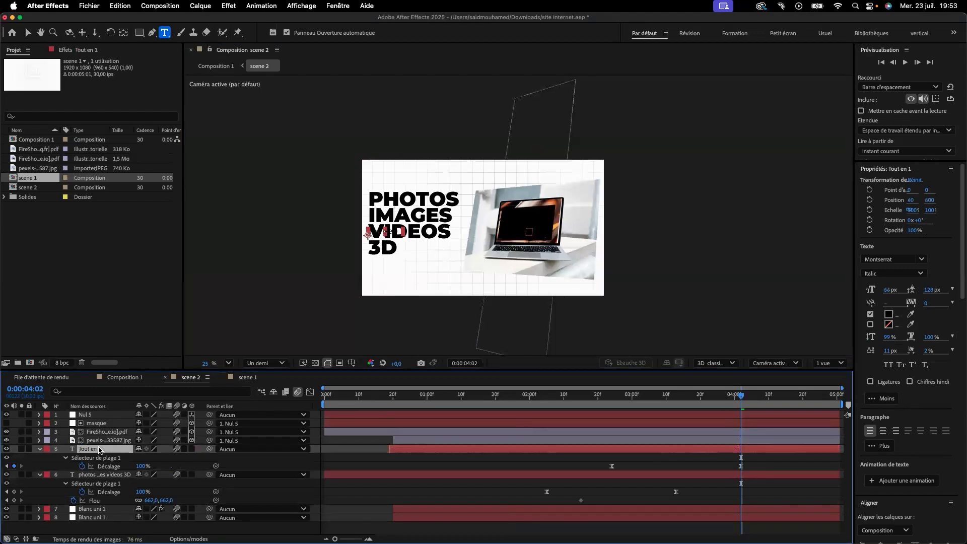
pyautogui.press('Delete')
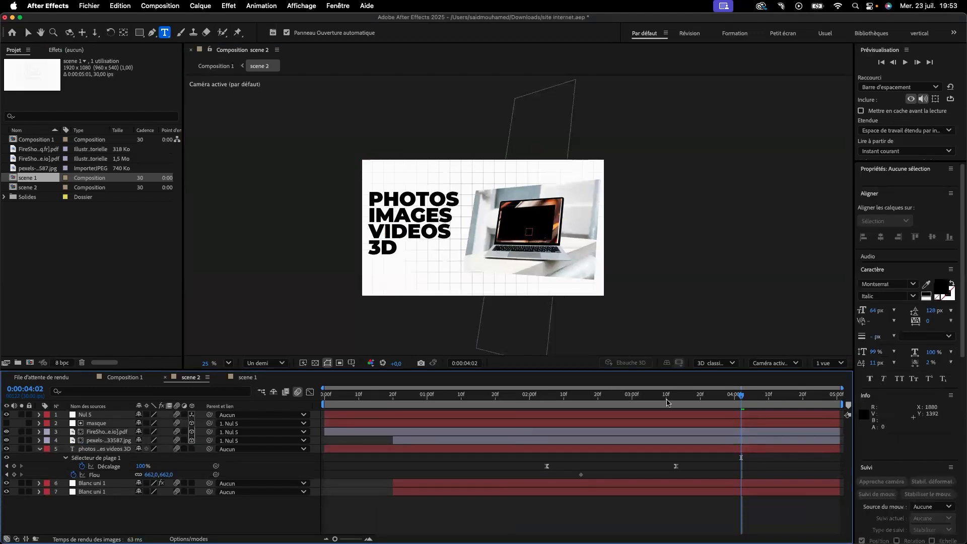
# Preview scene 2 from the start and shift the text layer earlier so its reveal begins shortly before the 2-second mark.
pyautogui.moveTo(741, 398); pyautogui.dragTo(317, 378)
pyautogui.press('space')
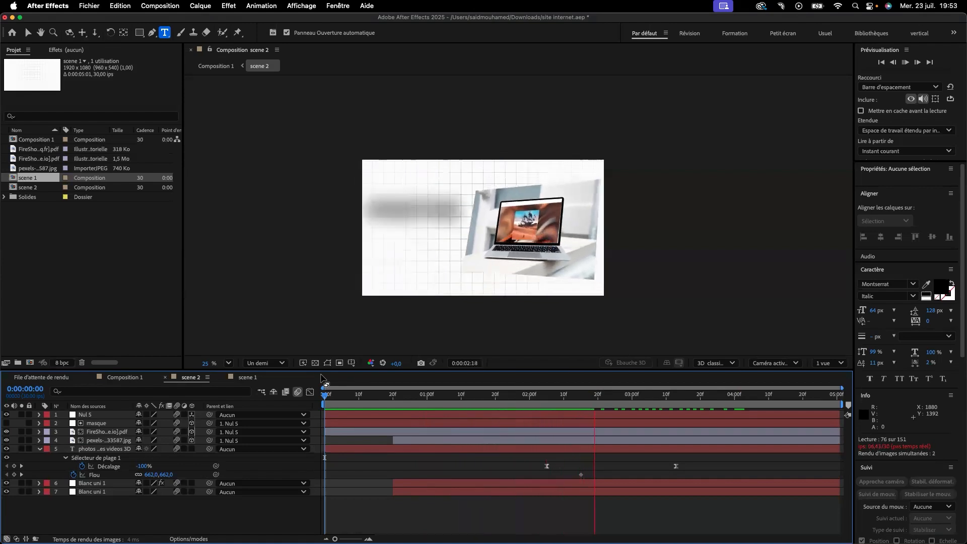
pyautogui.press('space')
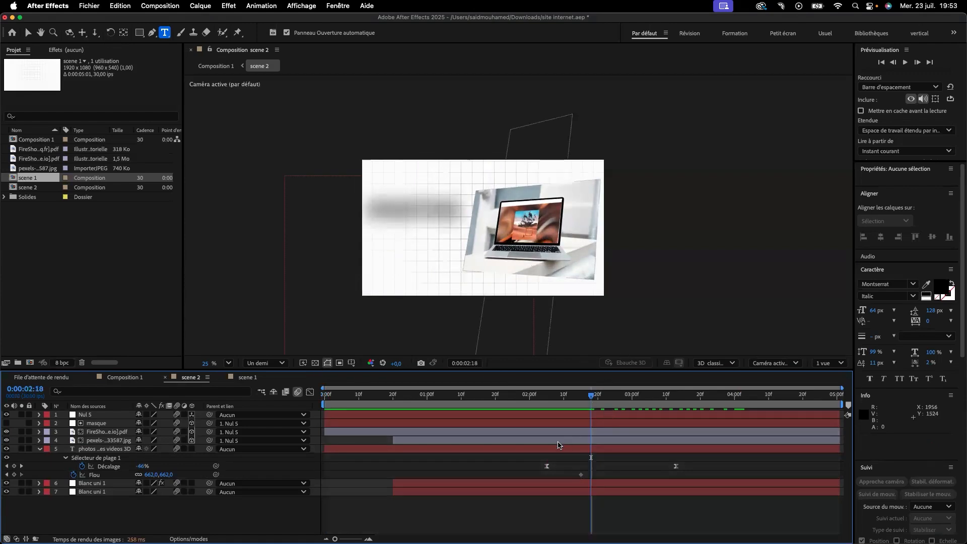
pyautogui.moveTo(554, 451); pyautogui.dragTo(520, 447)
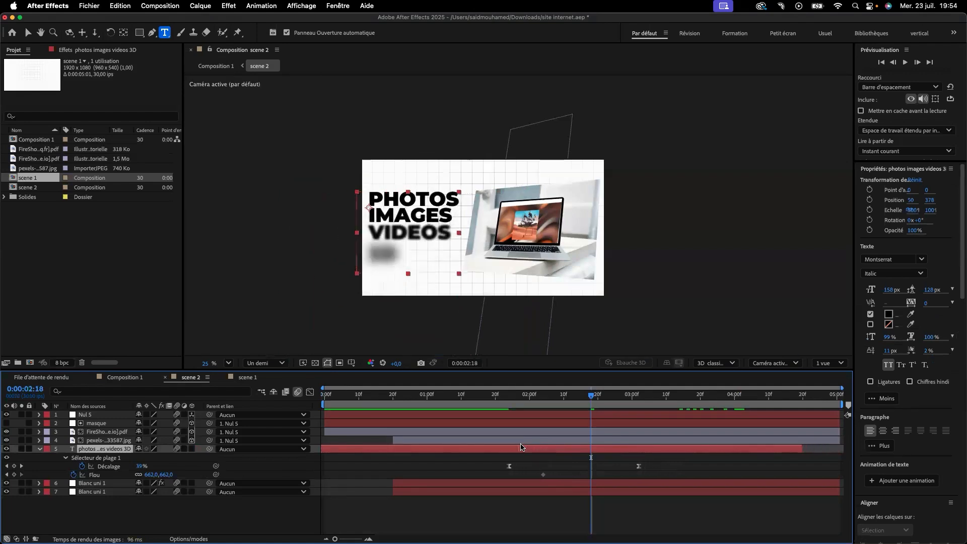
pyautogui.moveTo(587, 401); pyautogui.dragTo(539, 400)
pyautogui.moveTo(580, 450); pyautogui.dragTo(571, 450)
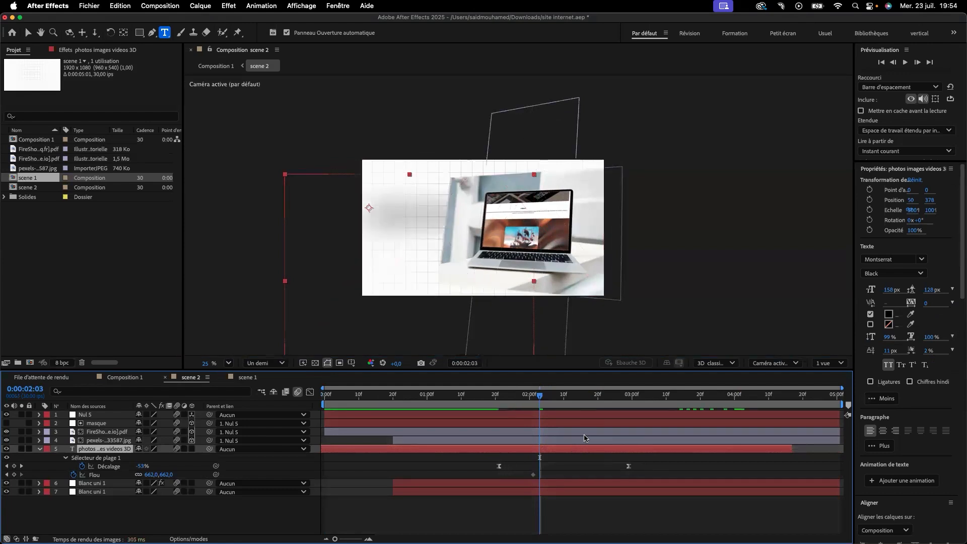
# Extend the shifted text layer to the end of scene 2 and preview the animation from the start.
pyautogui.press('space')
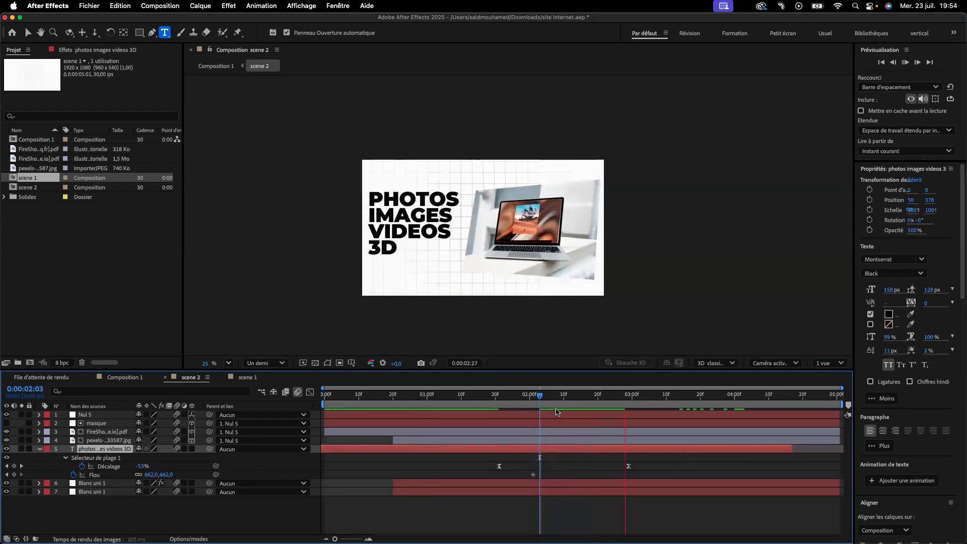
pyautogui.press('space')
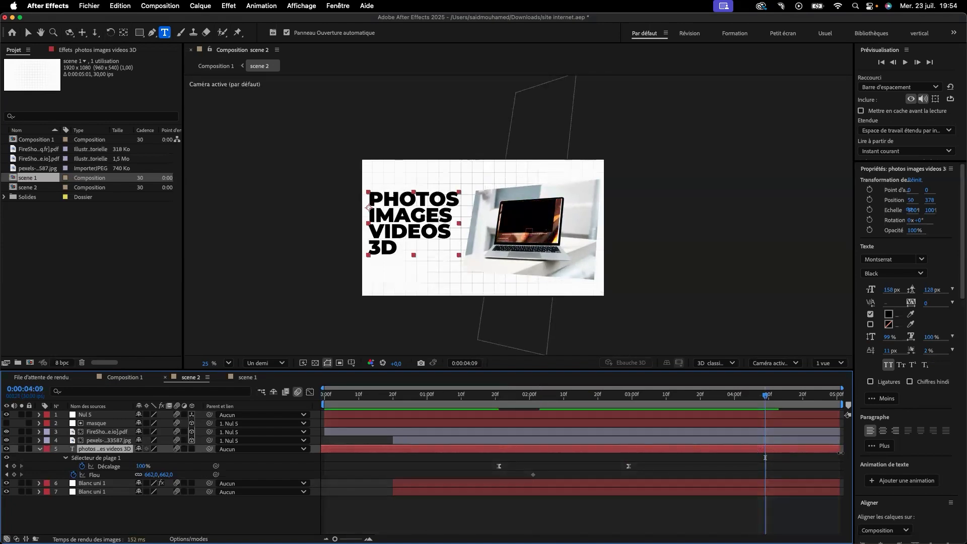
pyautogui.press('space')
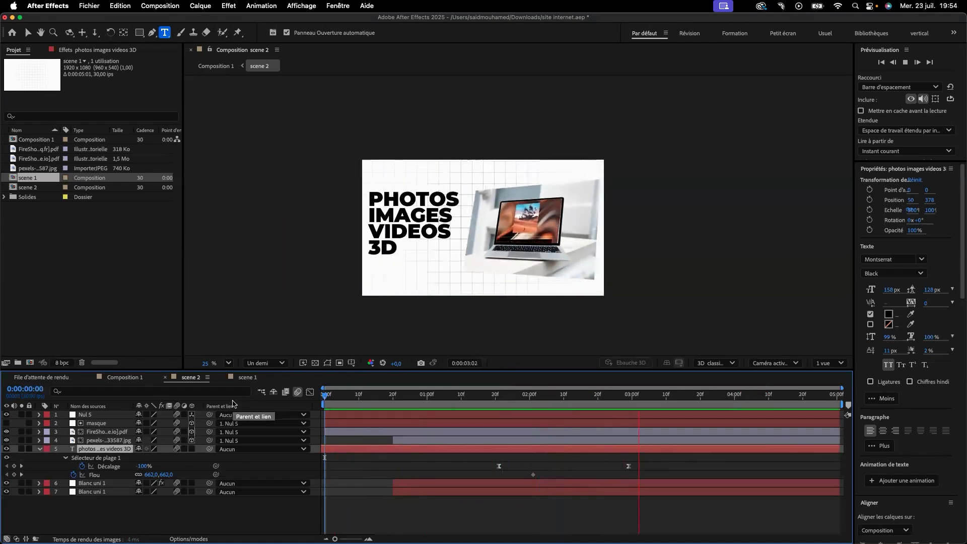
pyautogui.press('space')
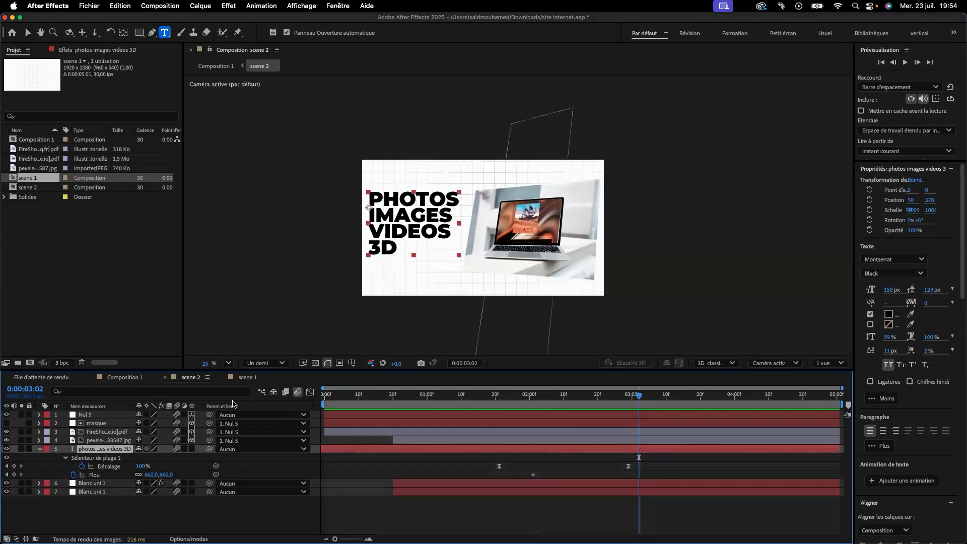
# Open scene 1 from Composition 1 and copy its "grille" and "bg" layers.
pyautogui.click(130, 379)
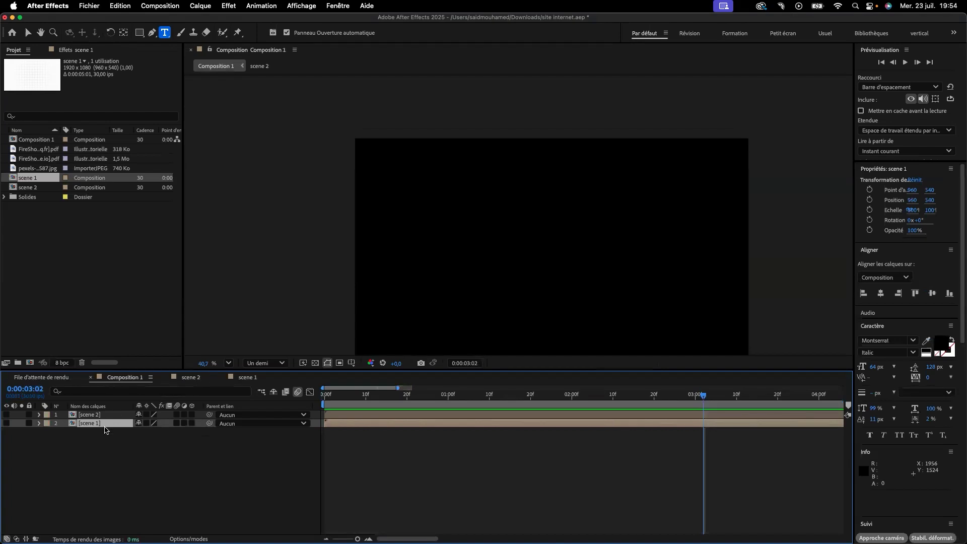
pyautogui.doubleClick(98, 426)
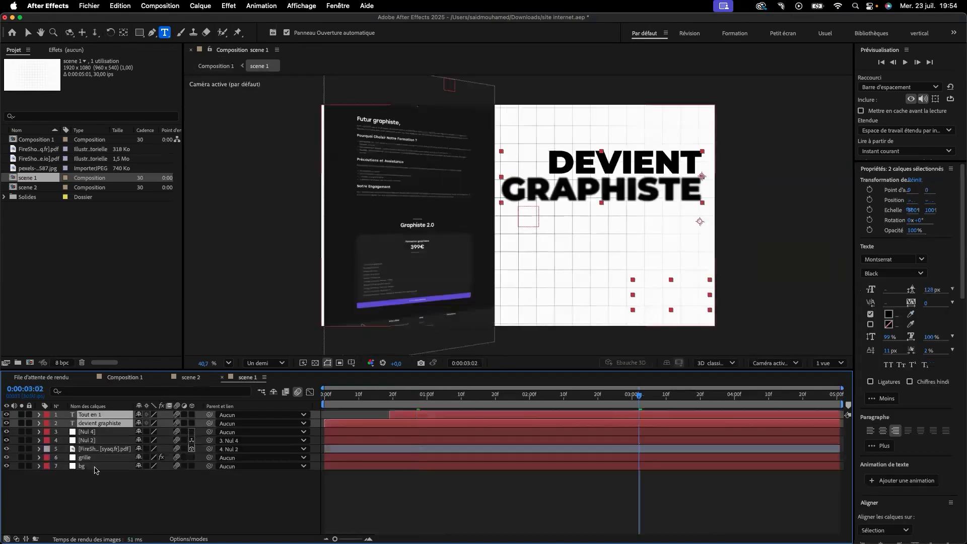
pyautogui.click(94, 467)
pyautogui.keyDown('shift'); pyautogui.click(94, 458); pyautogui.keyUp('shift')
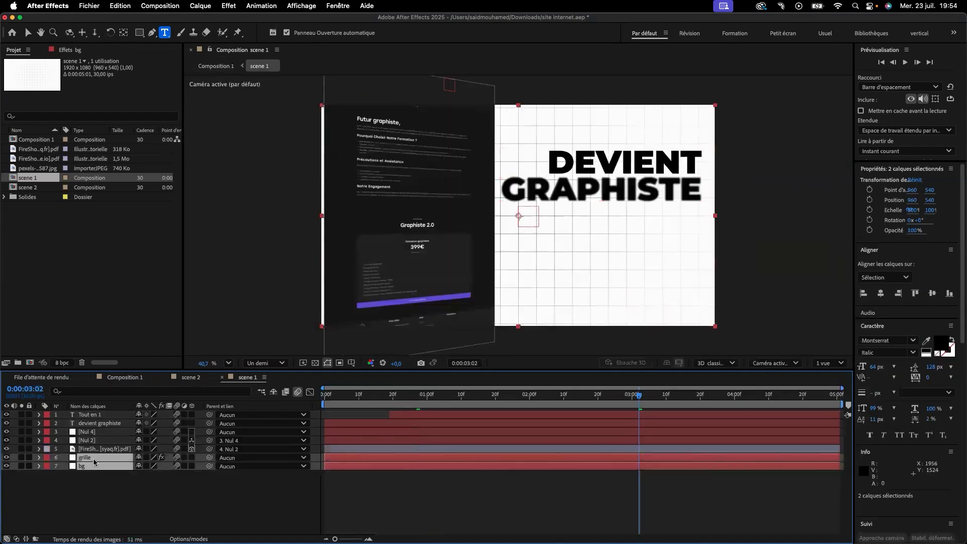
pyautogui.press('super+c')
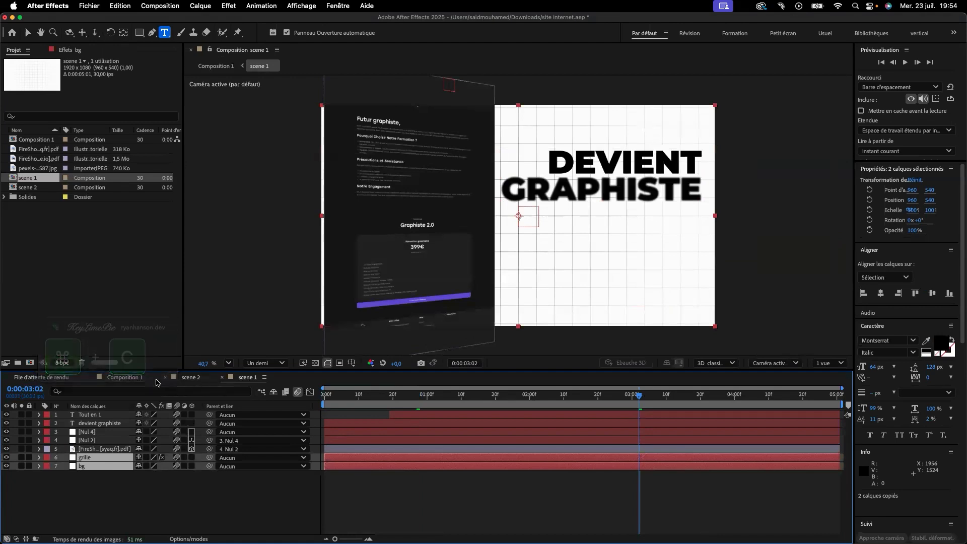
# Paste the two background layers at the start of Composition 1 and place "grille" above "bg".
pyautogui.click(127, 381)
pyautogui.click(120, 471)
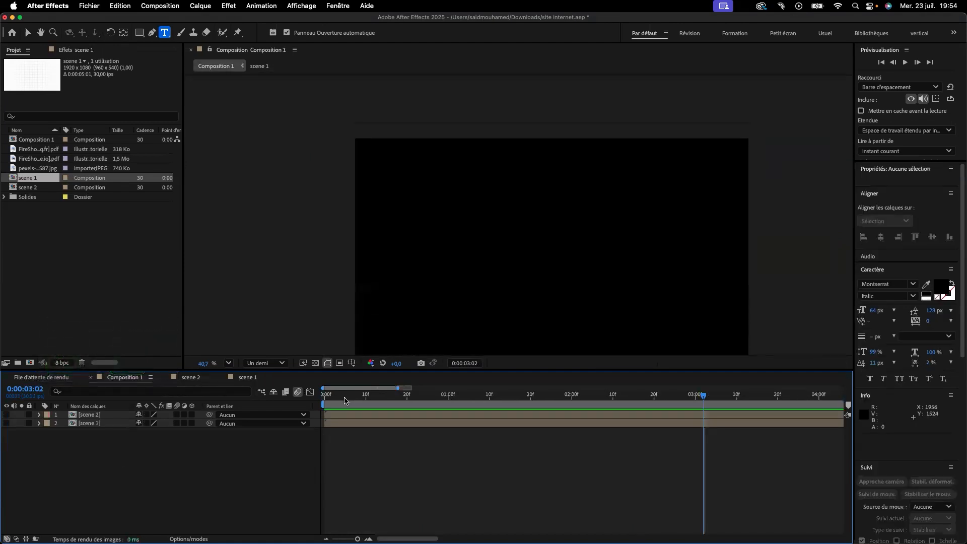
pyautogui.click(328, 396)
pyautogui.press('super+v')
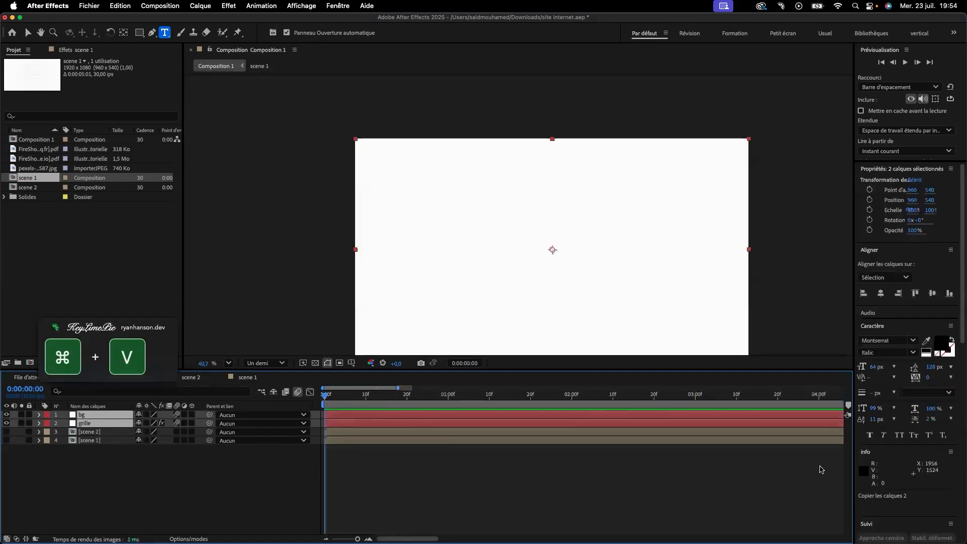
pyautogui.click(115, 507)
pyautogui.moveTo(91, 426); pyautogui.dragTo(88, 416)
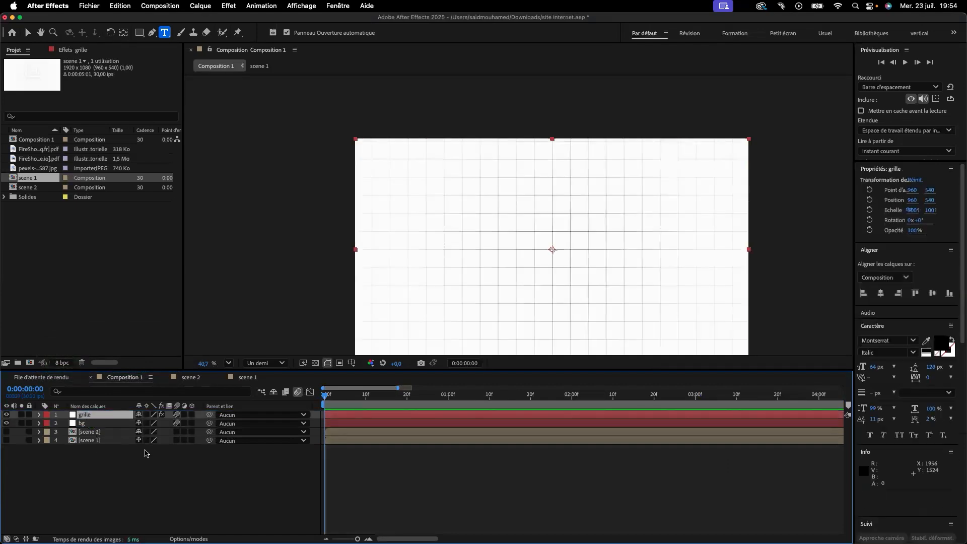
# Add the full-page FireShot Capture 004 PNG as the top layer of Composition 1 and set its vertical position to 3647.
pyautogui.moveTo(299, 274); pyautogui.dragTo(306, 267)
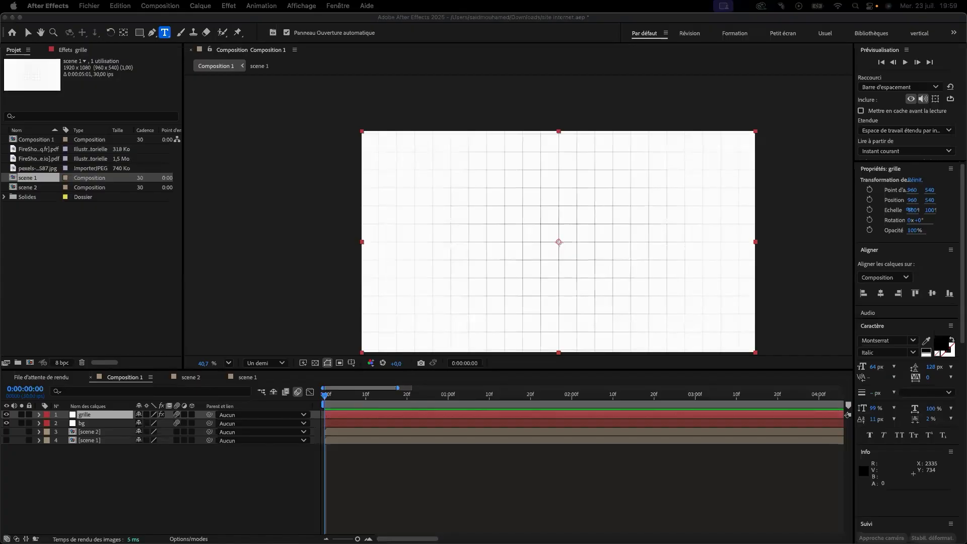
pyautogui.moveTo(114, 306); pyautogui.dragTo(573, 302)
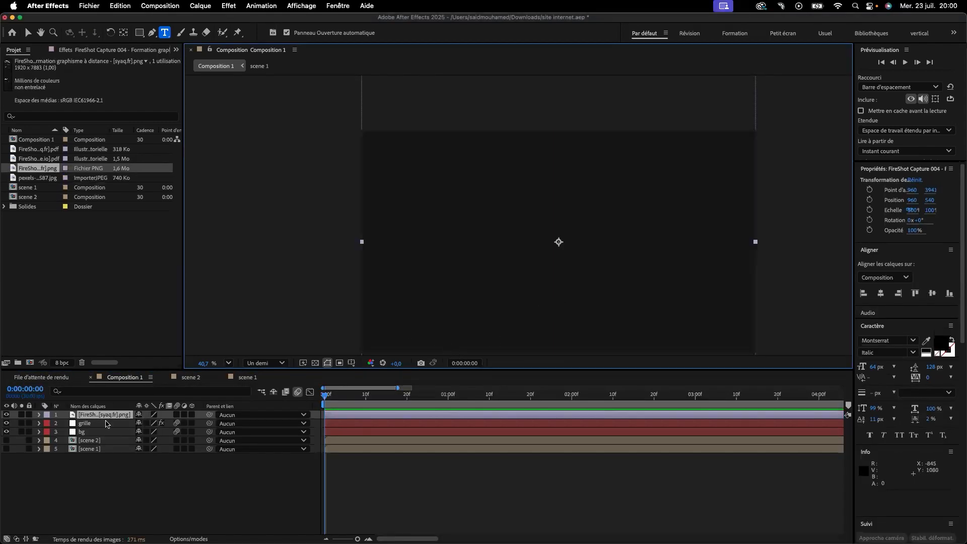
pyautogui.click(103, 416)
pyautogui.press('p')
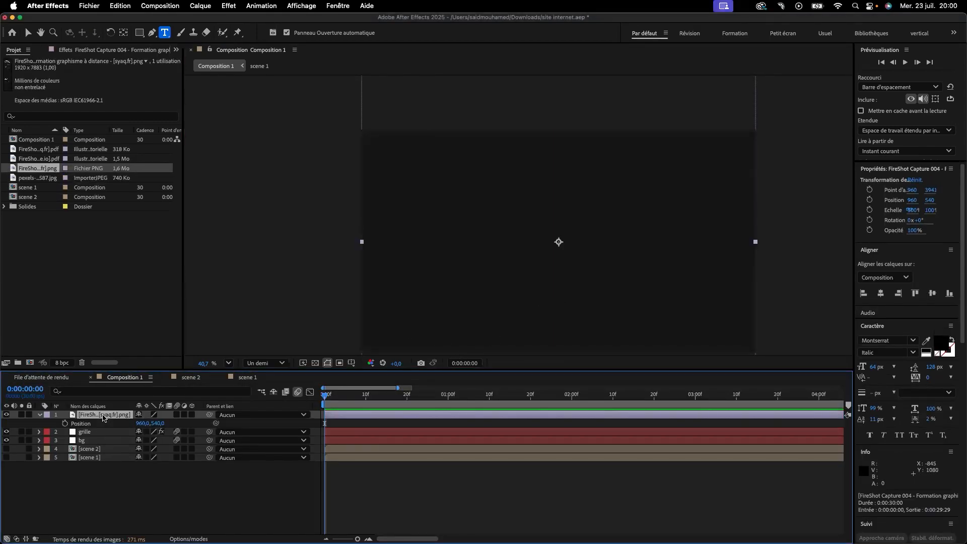
pyautogui.moveTo(141, 423); pyautogui.dragTo(966, 504)
pyautogui.press('super+z')
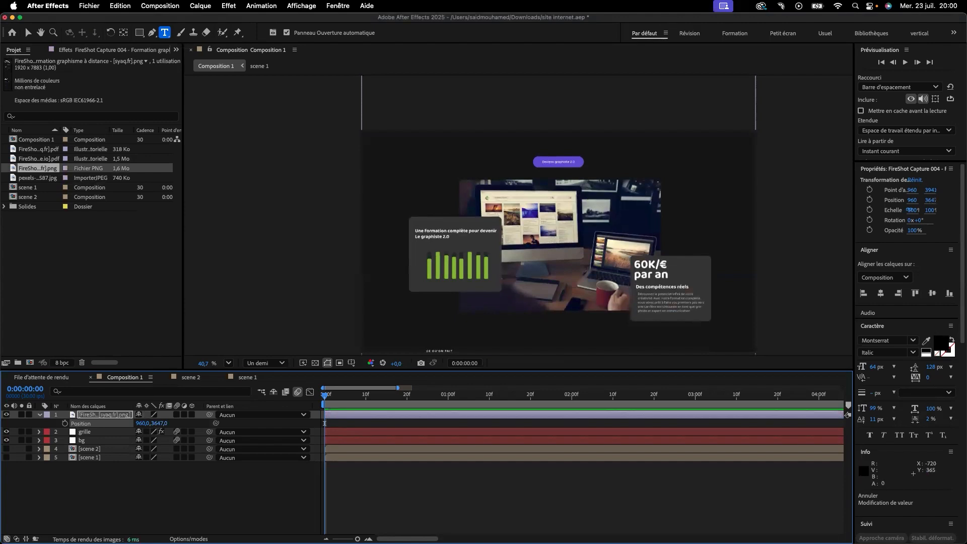
# Add the FireShot Capture 005 PNG above the full-page capture and set its vertical position to 1154.
pyautogui.moveTo(0, 309); pyautogui.dragTo(549, 277)
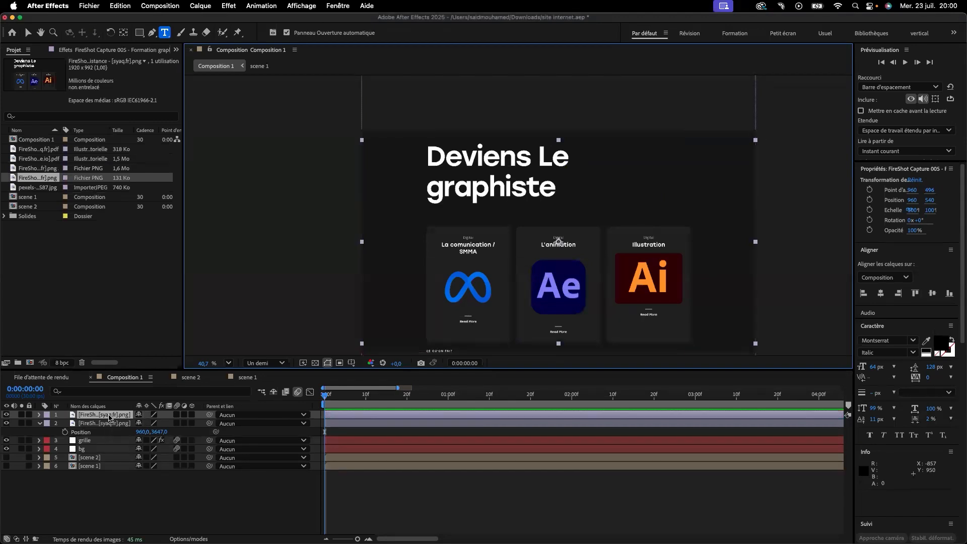
pyautogui.click(110, 418)
pyautogui.press('p')
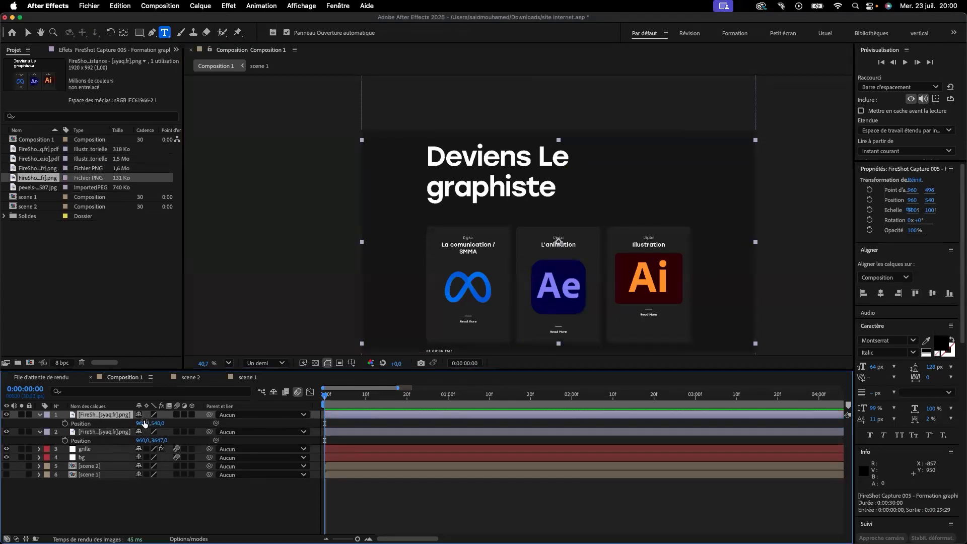
pyautogui.press('super+z')
pyautogui.moveTo(160, 425); pyautogui.dragTo(442, 455)
# Make both FireShot PNG layers 3D and collapse their properties in the timeline.
pyautogui.click(191, 415)
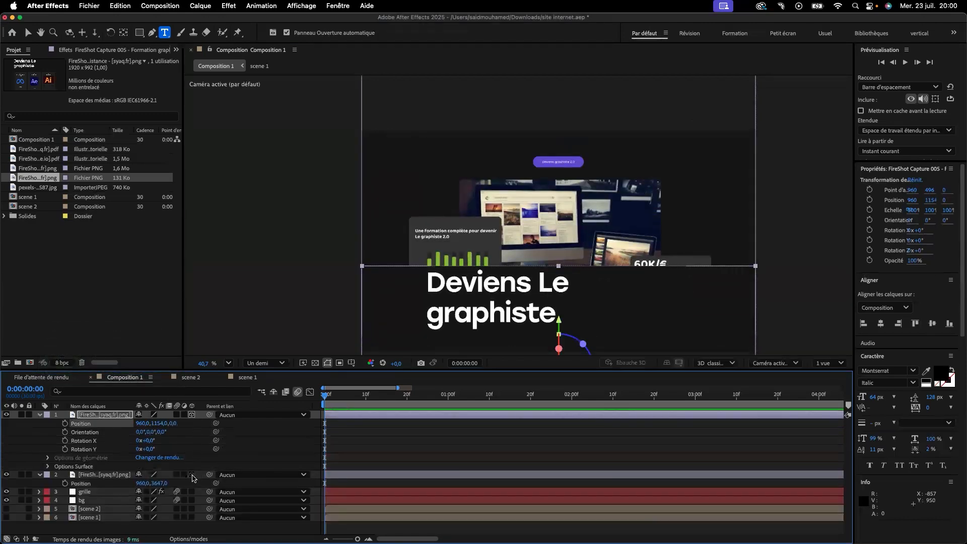
pyautogui.click(192, 475)
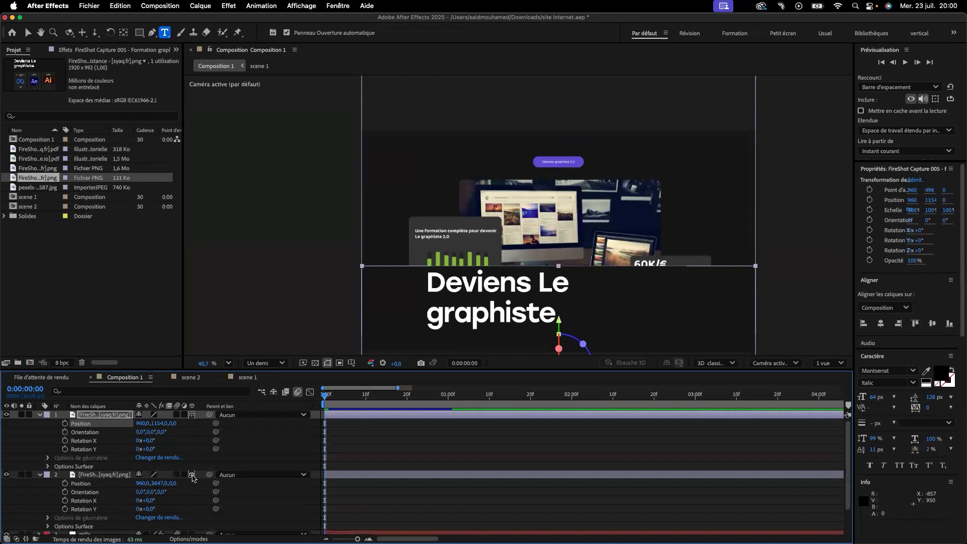
pyautogui.click(39, 415)
pyautogui.click(39, 423)
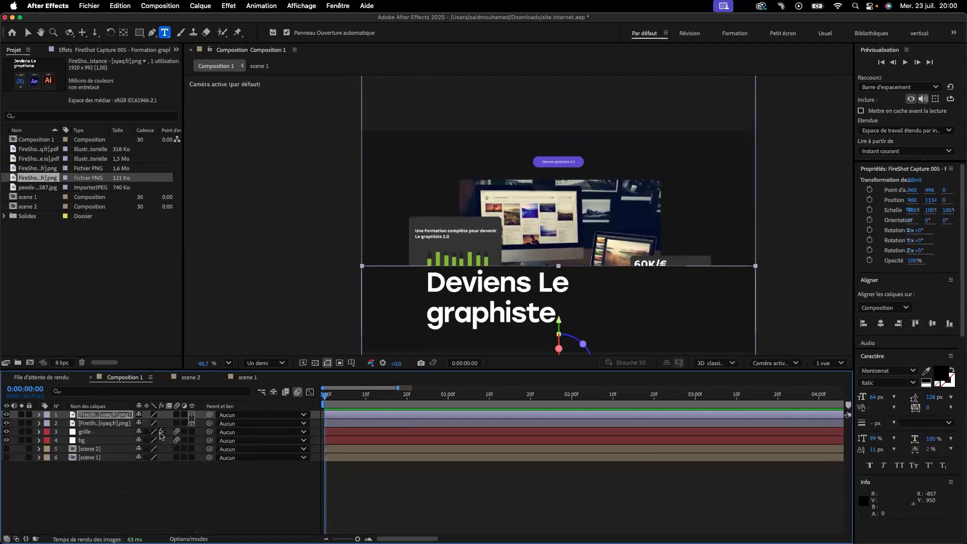
# Create a null object in Composition 1 and parent both FireShot PNG layers to it.
pyautogui.click(126, 486)
pyautogui.rightClick(123, 491)
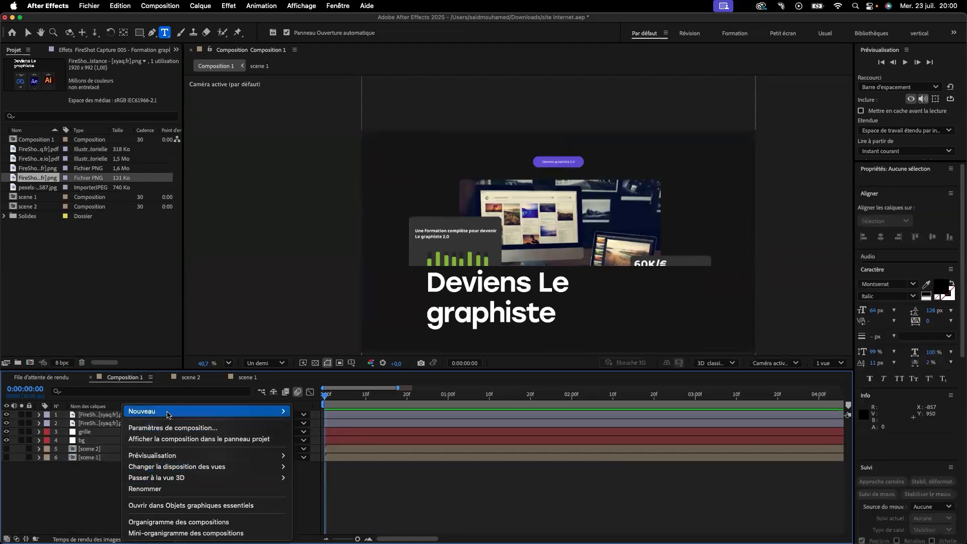
pyautogui.moveTo(168, 415)
pyautogui.click(332, 473)
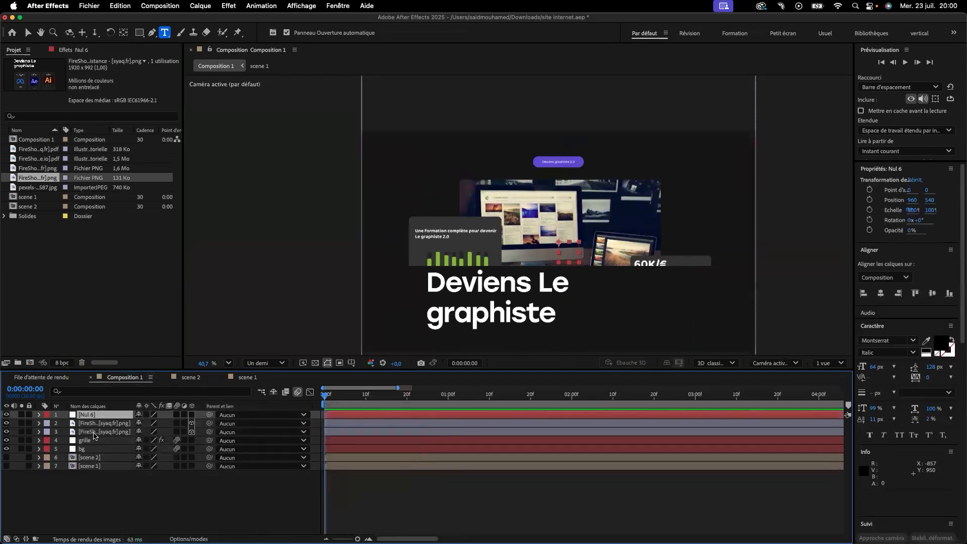
pyautogui.click(98, 432)
pyautogui.keyDown('shift'); pyautogui.click(97, 425); pyautogui.keyUp('shift')
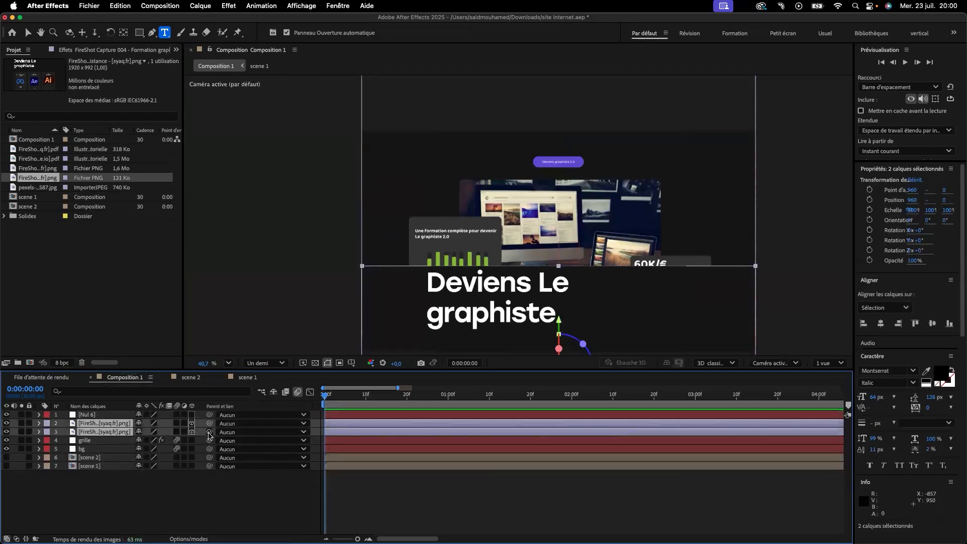
pyautogui.moveTo(209, 432); pyautogui.dragTo(96, 416)
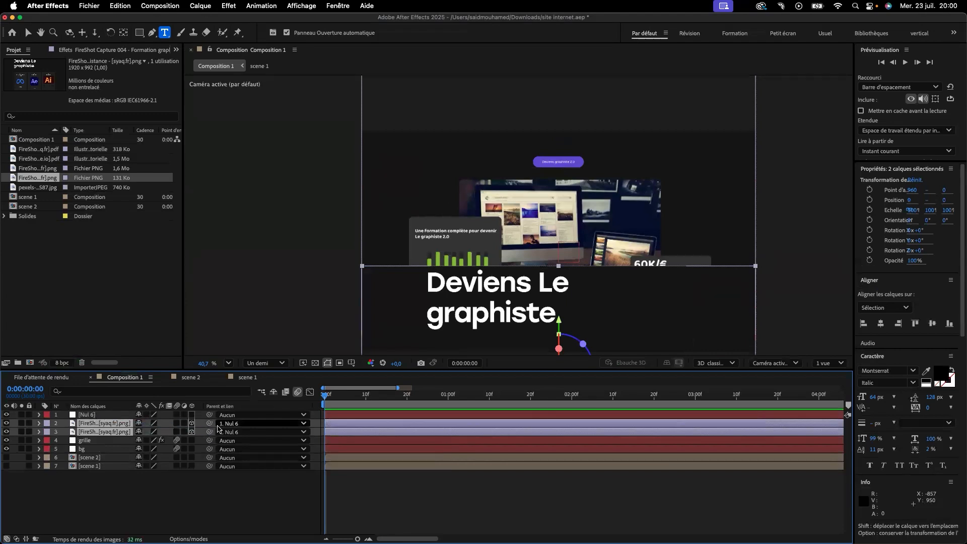
pyautogui.click(102, 415)
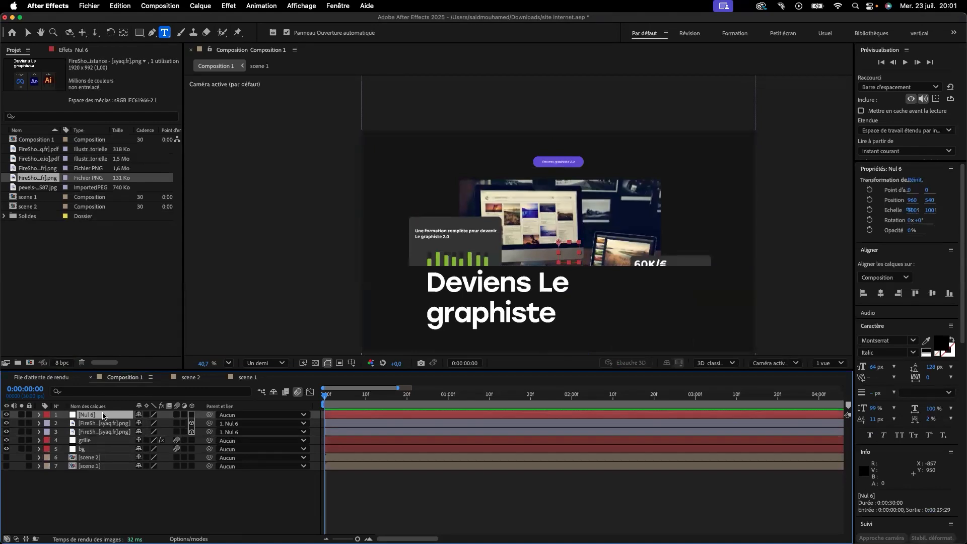
pyautogui.click(100, 432)
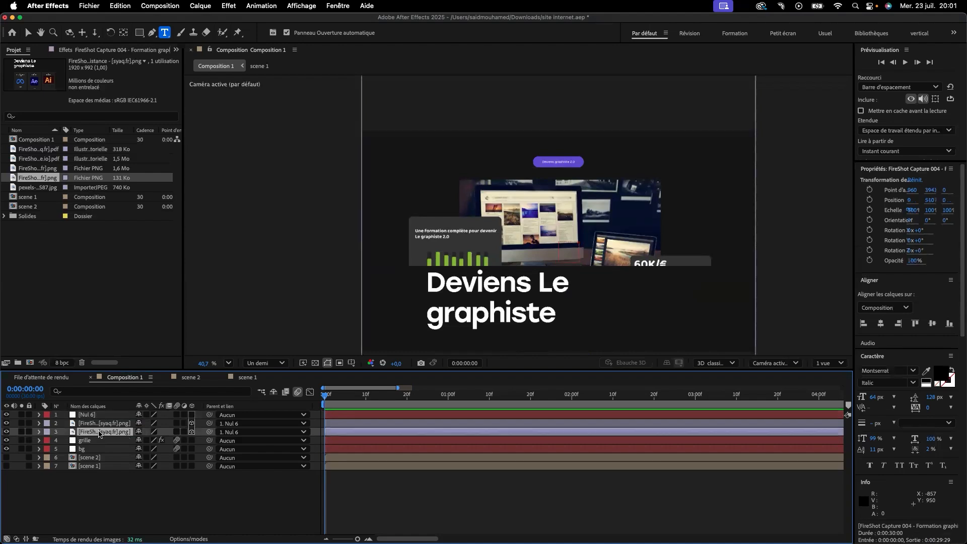
pyautogui.press('p')
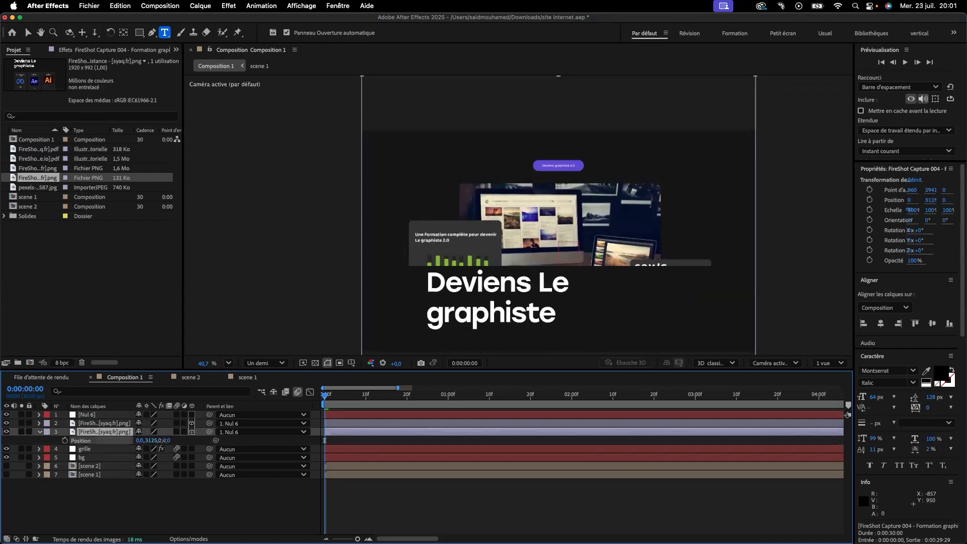
pyautogui.press('super+z')
pyautogui.click(104, 423)
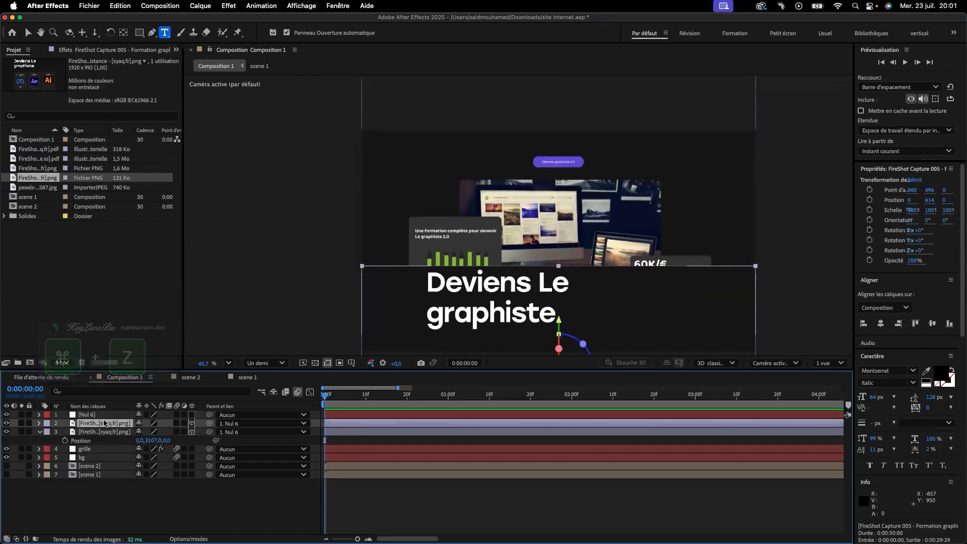
# Set the vertical position of the FireShot Capture 005 layer to 158.
pyautogui.press('p')
pyautogui.moveTo(150, 432); pyautogui.dragTo(1, 425)
pyautogui.moveTo(151, 432); pyautogui.dragTo(127, 432)
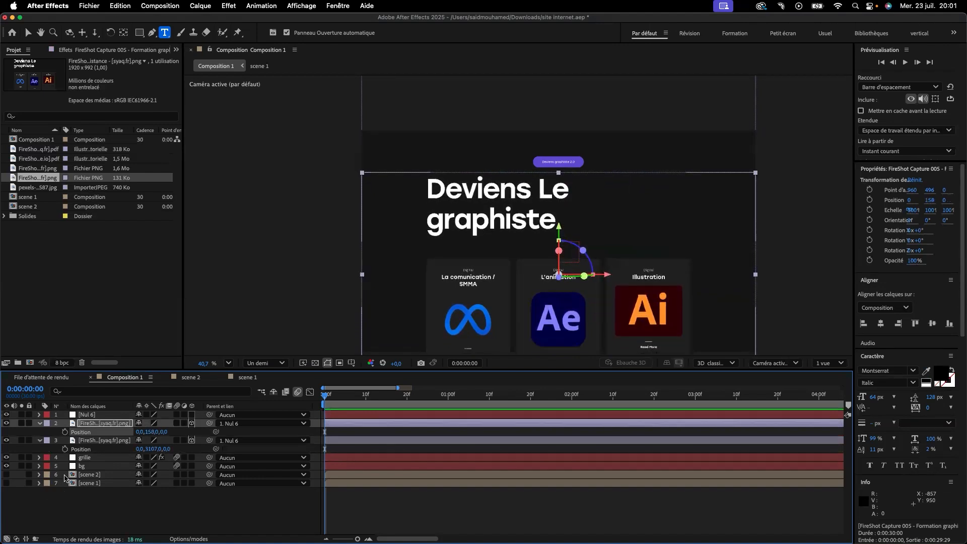
# Scale the null object down to 60% so both website captures shrink with it.
pyautogui.click(105, 416)
pyautogui.press('s')
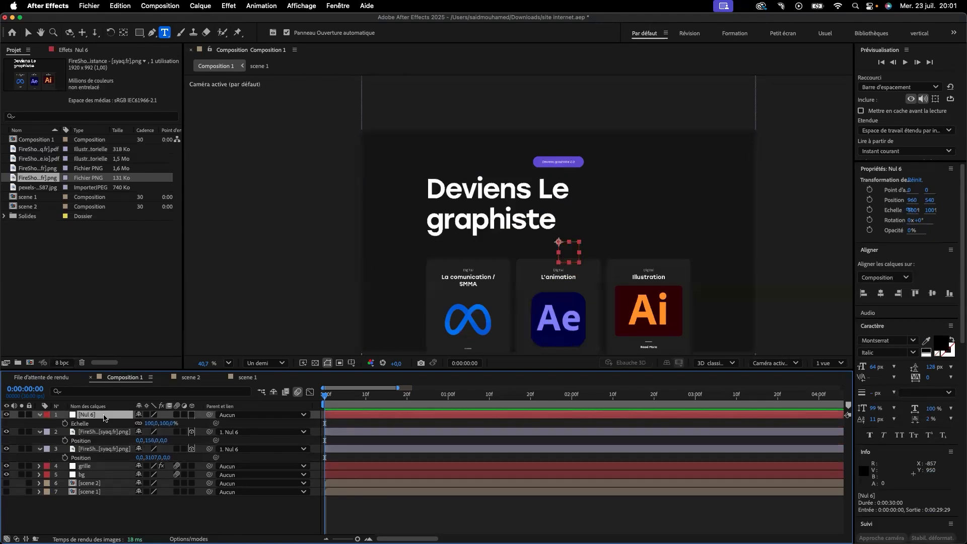
pyautogui.click(150, 424)
pyautogui.write('60')
pyautogui.click(239, 514)
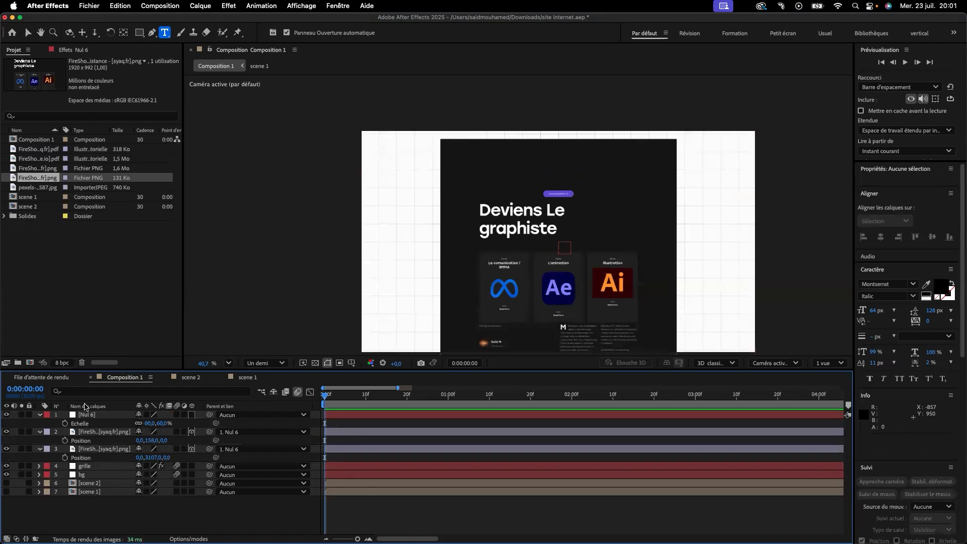
# Make the null object a 3D layer and turn its Y orientation to about 313°.
pyautogui.click(91, 415)
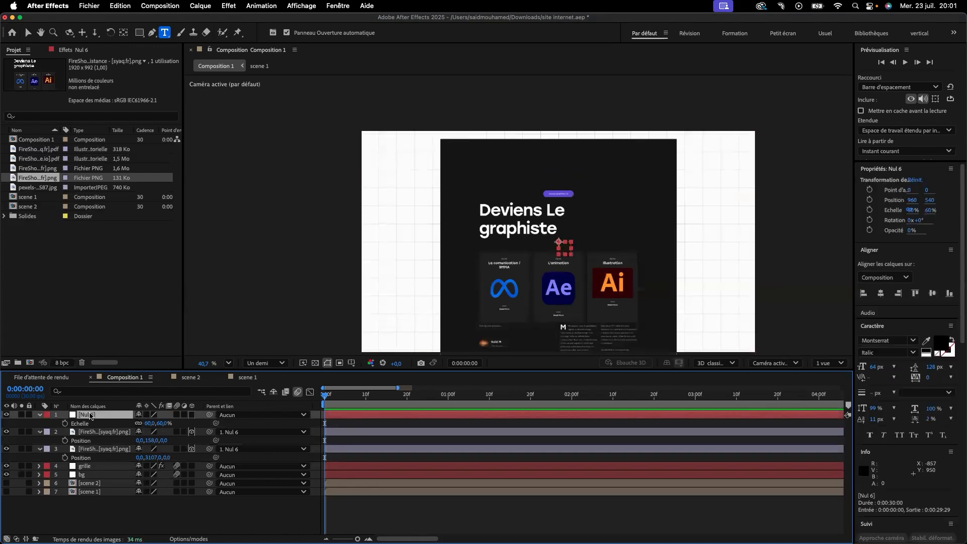
pyautogui.press('r')
pyautogui.click(191, 416)
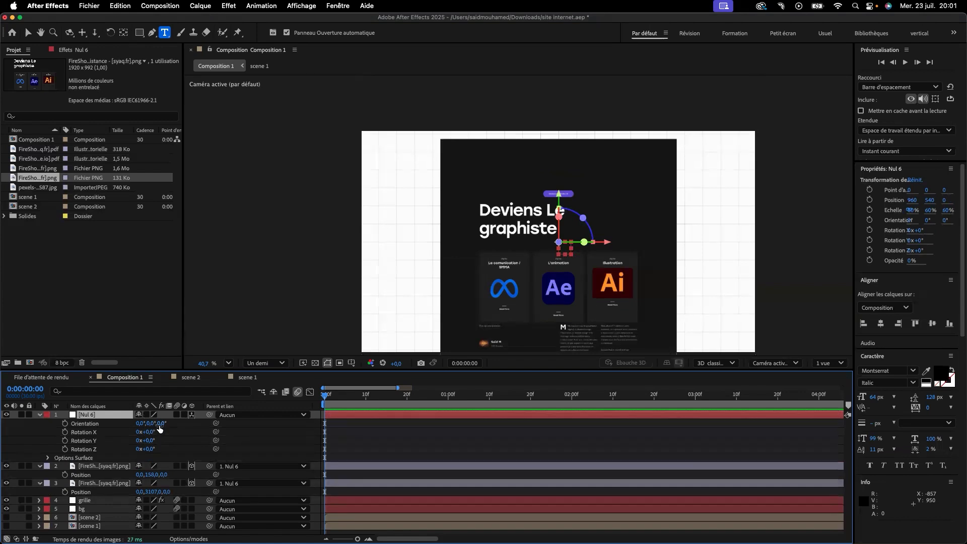
pyautogui.moveTo(152, 426); pyautogui.dragTo(128, 424)
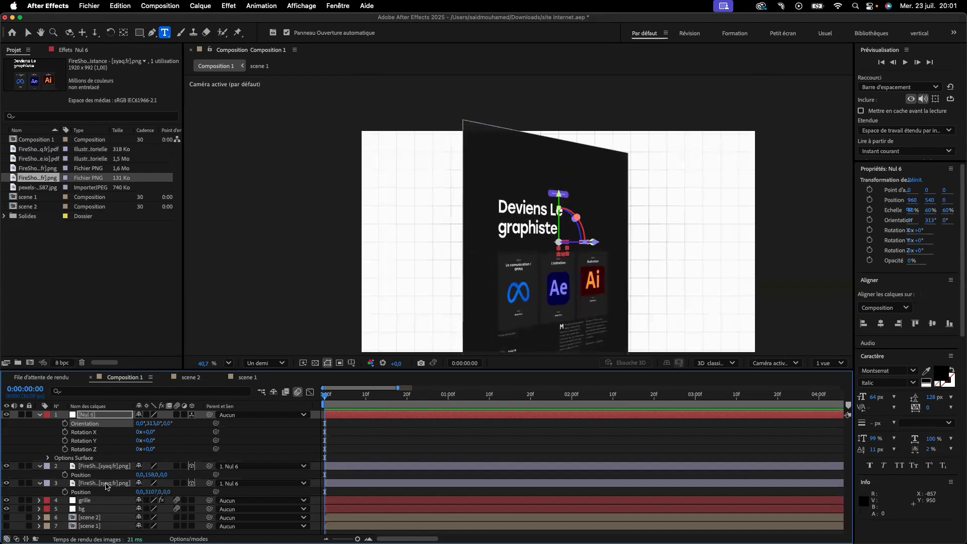
# Offset the FireShot Capture 005 layer in front of the full-page capture, at position 0, 549.4, -370.1.
pyautogui.click(107, 467)
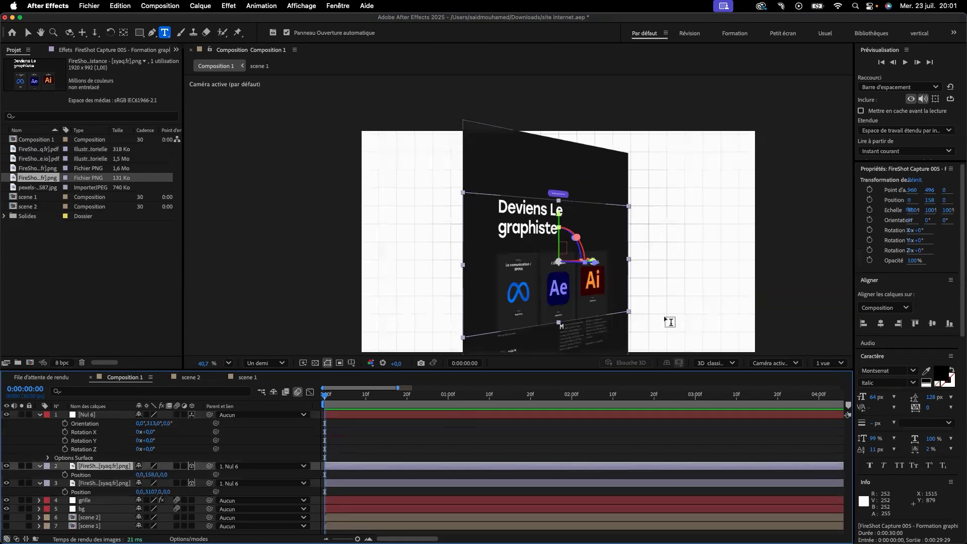
pyautogui.scroll(-2, 322, 214)
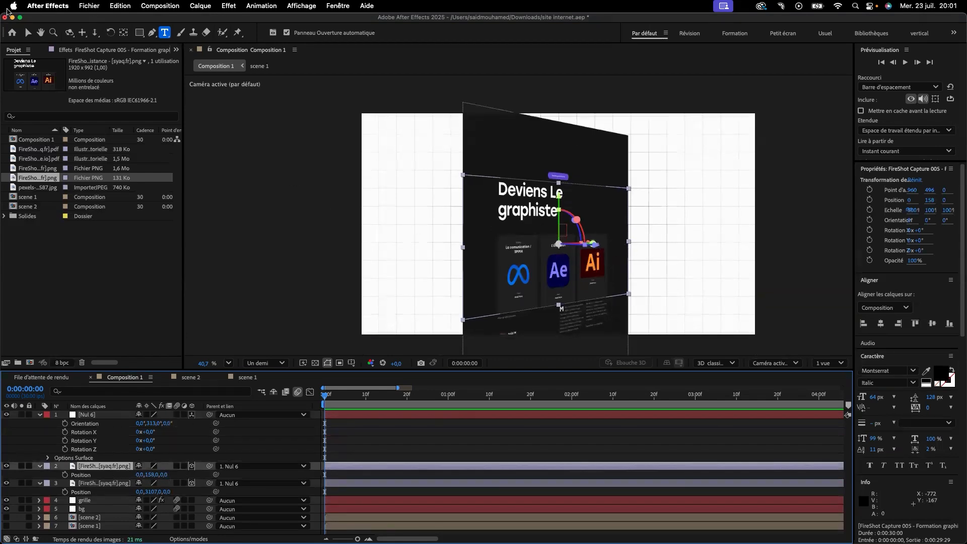
pyautogui.press('v')
pyautogui.moveTo(599, 247); pyautogui.dragTo(639, 255)
pyautogui.moveTo(594, 213); pyautogui.dragTo(594, 247)
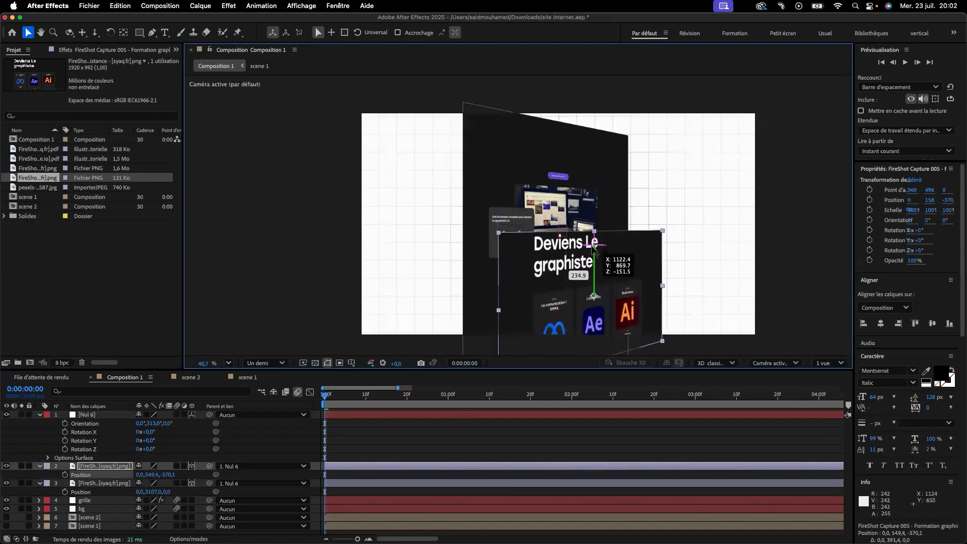
# Return the null's orientation to 0° and scale the FireShot Capture 005 layer to 92%, matching the full-page capture's width.
pyautogui.moveTo(153, 424); pyautogui.dragTo(173, 425)
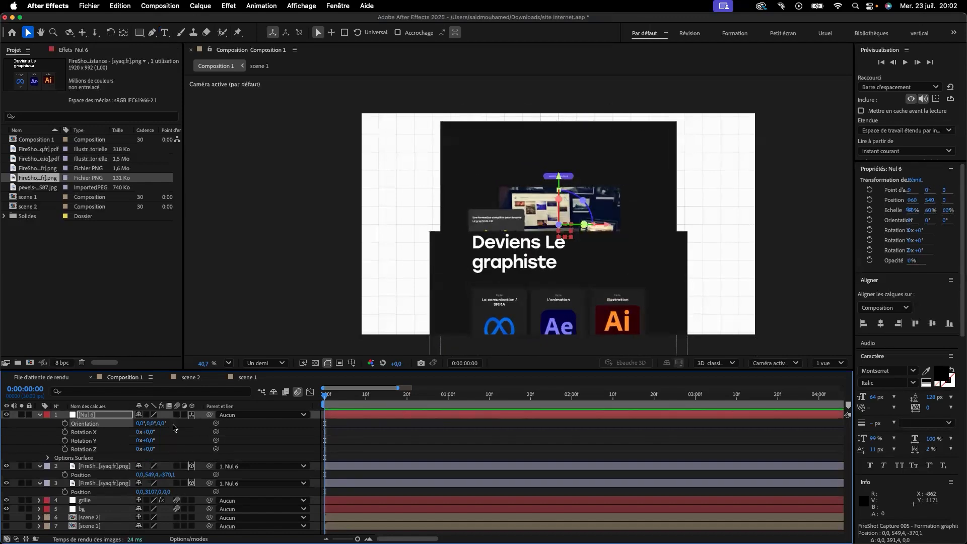
pyautogui.click(460, 332)
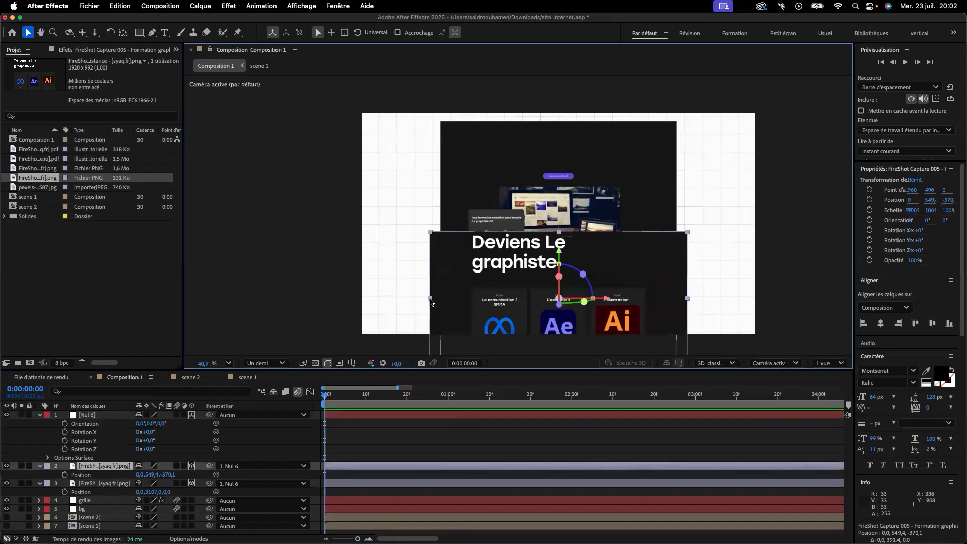
pyautogui.press('super+shift+a')
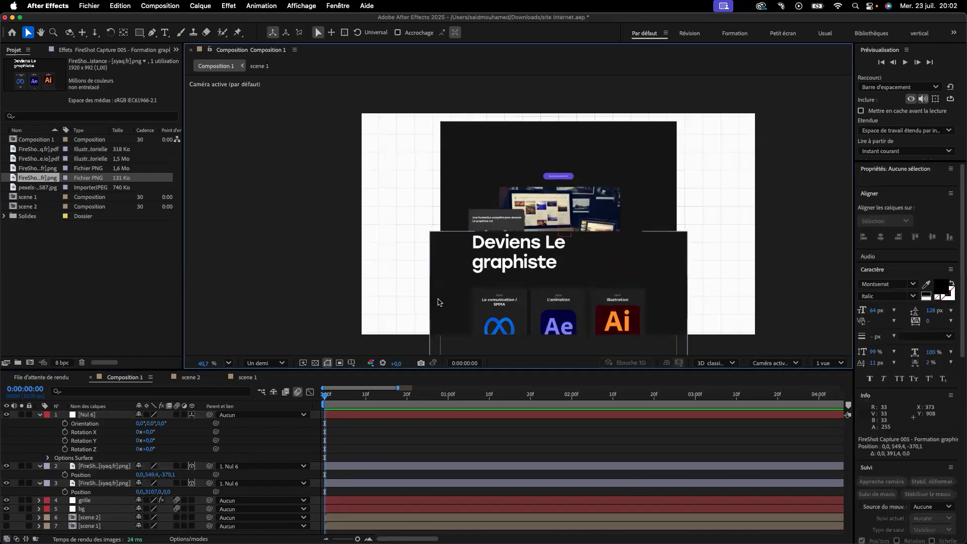
pyautogui.click(433, 303)
pyautogui.moveTo(431, 301); pyautogui.dragTo(442, 300)
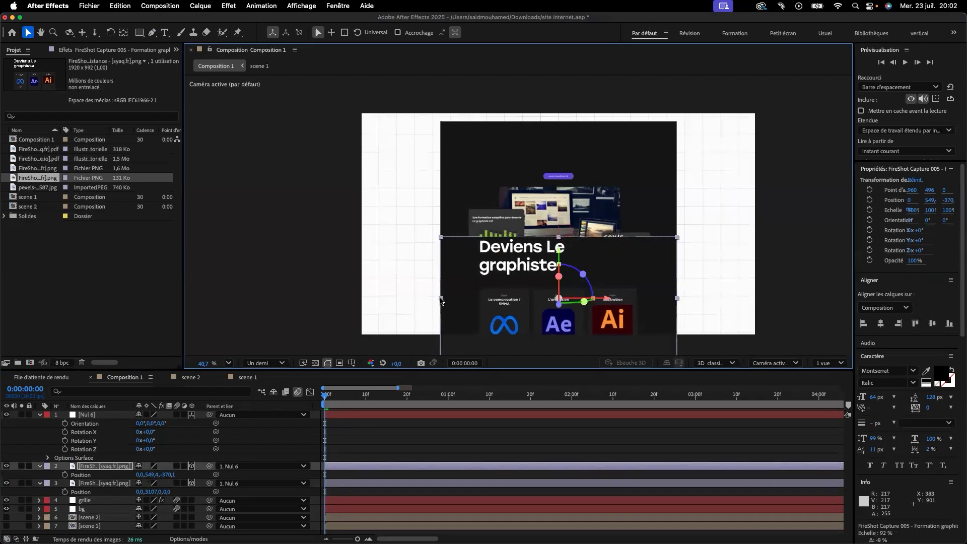
pyautogui.click(417, 281)
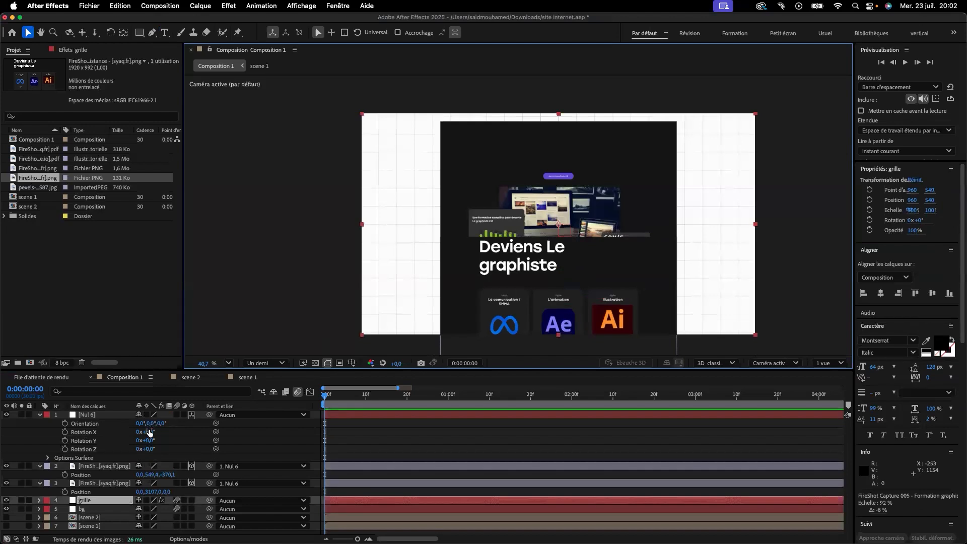
# Keyframe the null's orientation at 0 seconds with the values 22°, 304°, 354°.
pyautogui.moveTo(150, 427)
pyautogui.mouseDown()
pyautogui.moveTo(124, 424)
pyautogui.moveTo(149, 423)
pyautogui.mouseUp()
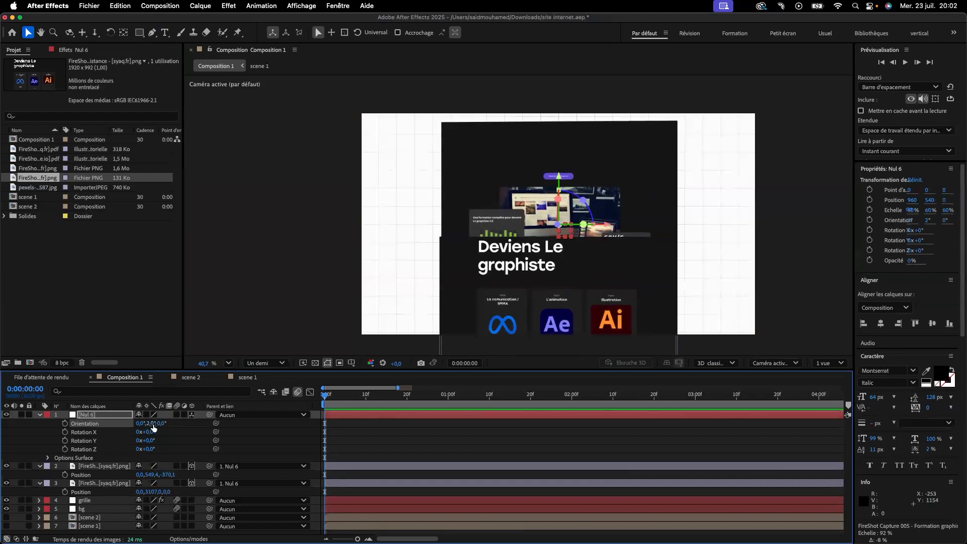
pyautogui.press('super+z')
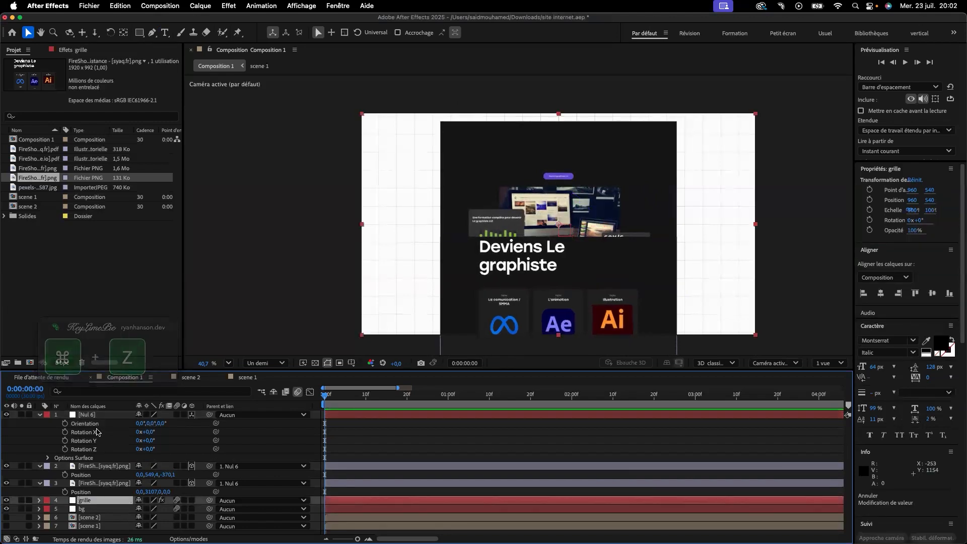
pyautogui.click(65, 424)
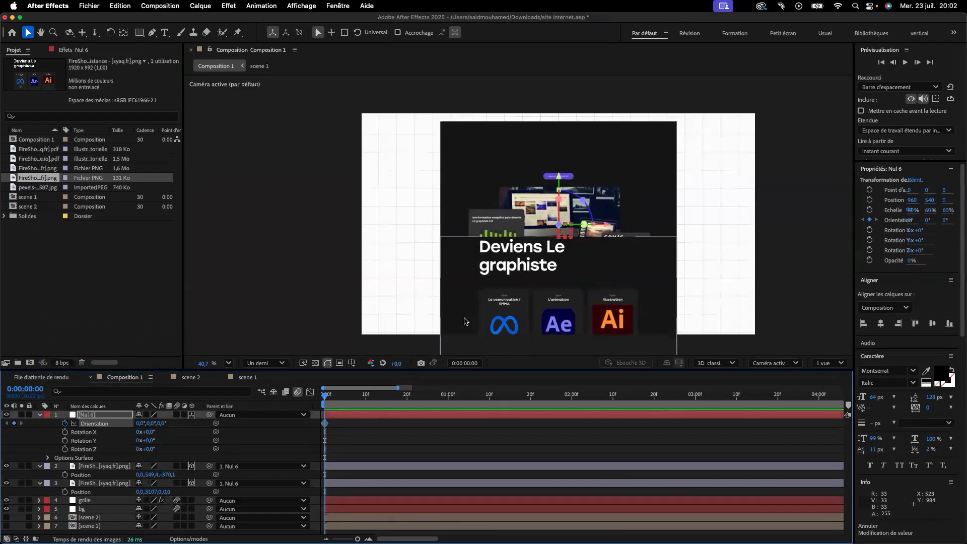
pyautogui.press('space')
pyautogui.click(570, 402)
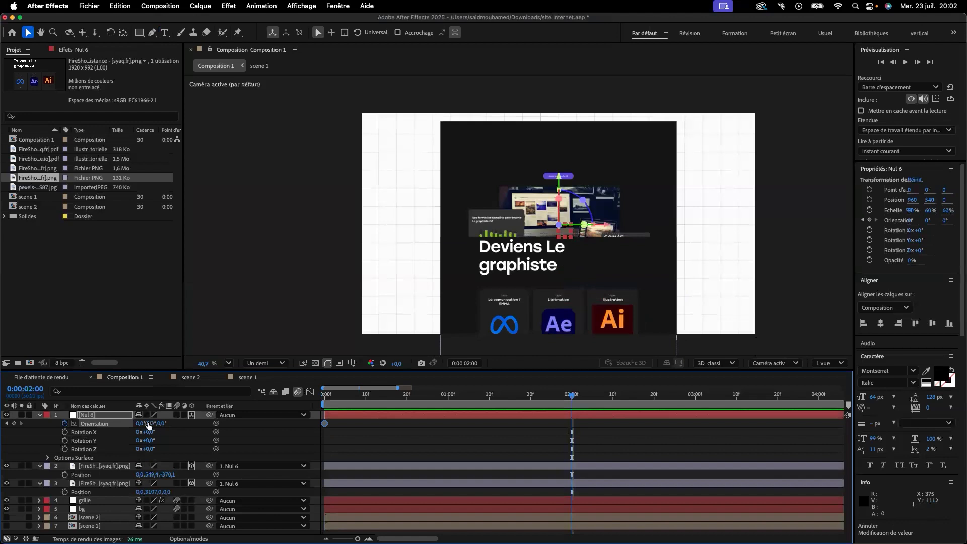
pyautogui.moveTo(573, 396); pyautogui.dragTo(319, 407)
pyautogui.moveTo(153, 424); pyautogui.dragTo(175, 423)
# Add an orientation keyframe to the null at 2 seconds with the values 347°, 40°, 15°.
pyautogui.press('space')
pyautogui.moveTo(536, 406); pyautogui.dragTo(572, 406)
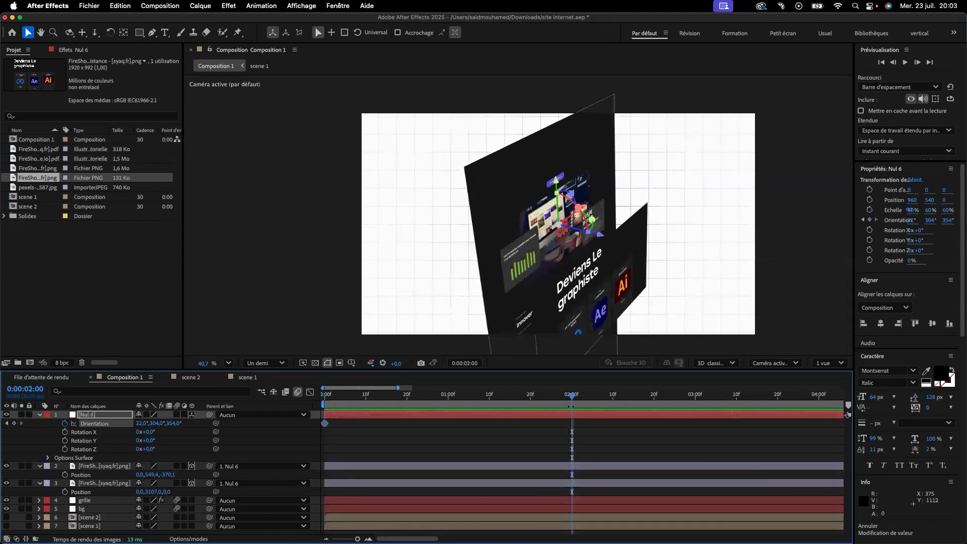
pyautogui.moveTo(159, 428); pyautogui.dragTo(130, 423)
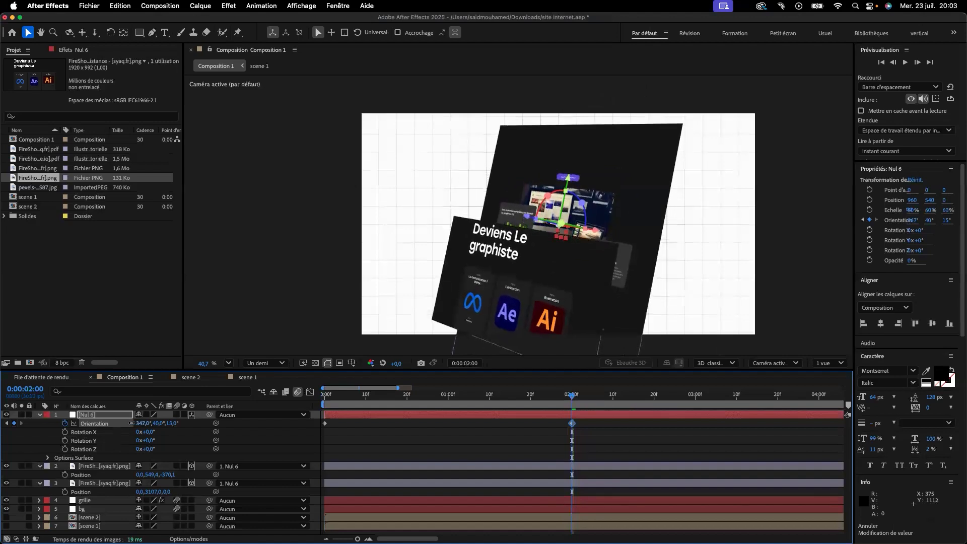
# Keyframe the null's scale with 74% at 2 seconds and 60% at 0 seconds.
pyautogui.click(99, 416)
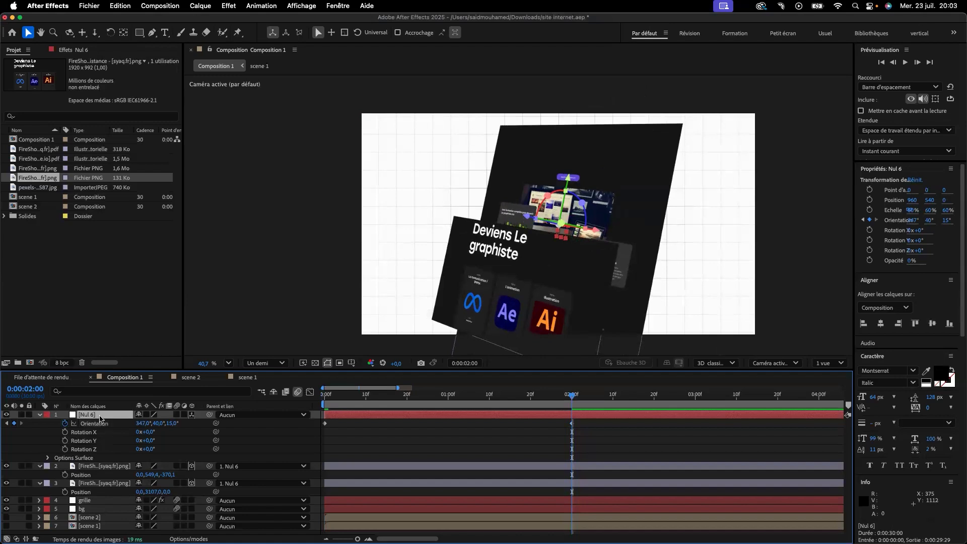
pyautogui.press('s')
pyautogui.click(65, 424)
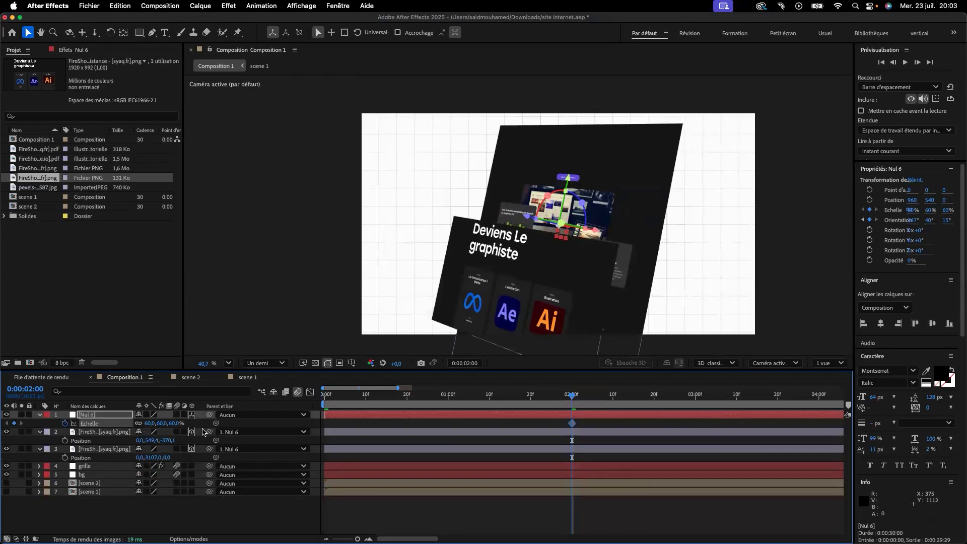
pyautogui.moveTo(173, 423); pyautogui.dragTo(177, 424)
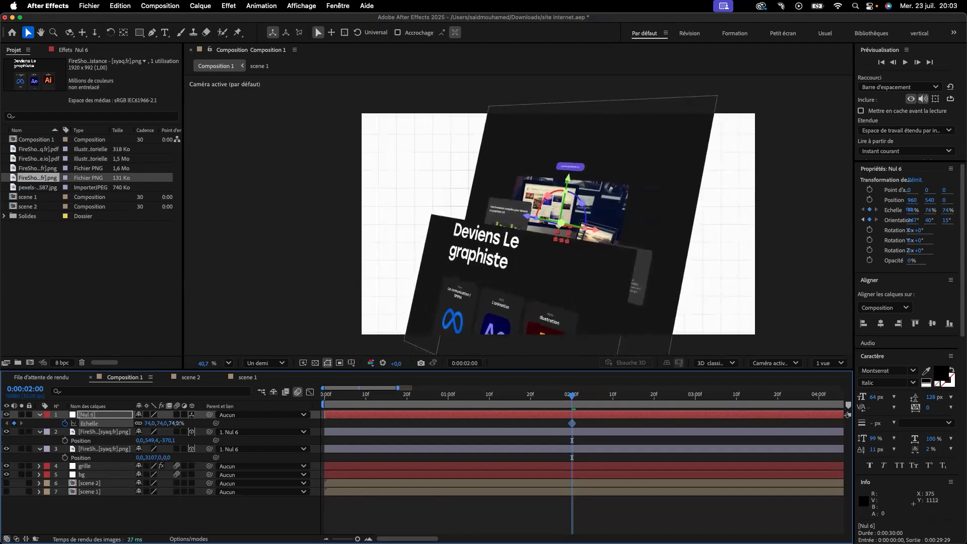
pyautogui.moveTo(572, 397); pyautogui.dragTo(268, 397)
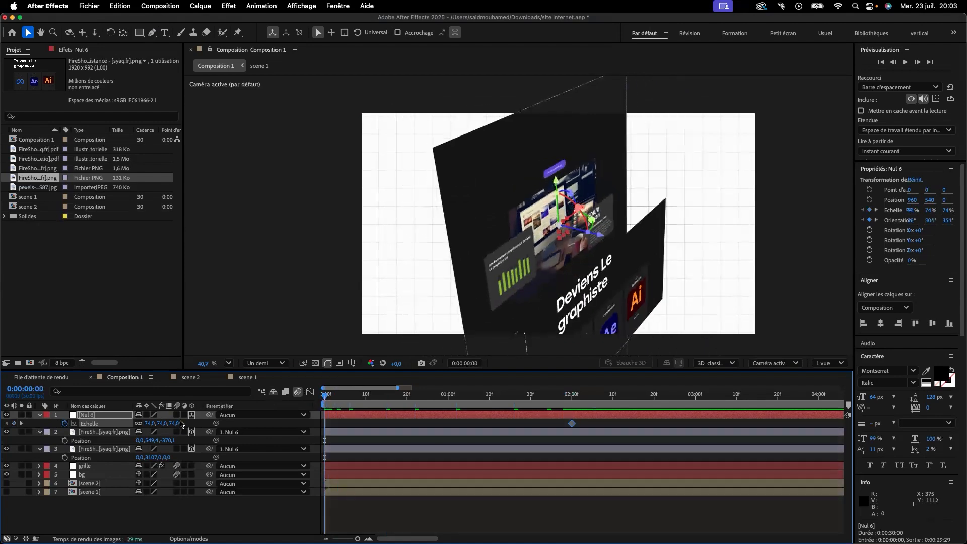
pyautogui.moveTo(175, 423); pyautogui.dragTo(168, 423)
# Apply Easy Ease to the null's scale keyframes and extend the end keyframe's influence back to about 1 second in the speed graph.
pyautogui.moveTo(595, 425); pyautogui.dragTo(295, 424)
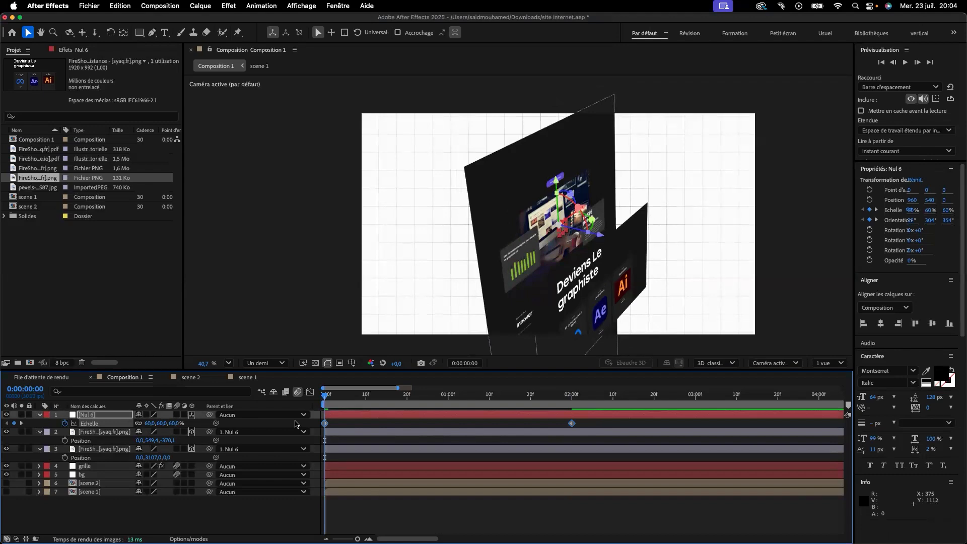
pyautogui.click(310, 392)
pyautogui.moveTo(634, 461); pyautogui.dragTo(327, 435)
pyautogui.click(650, 528)
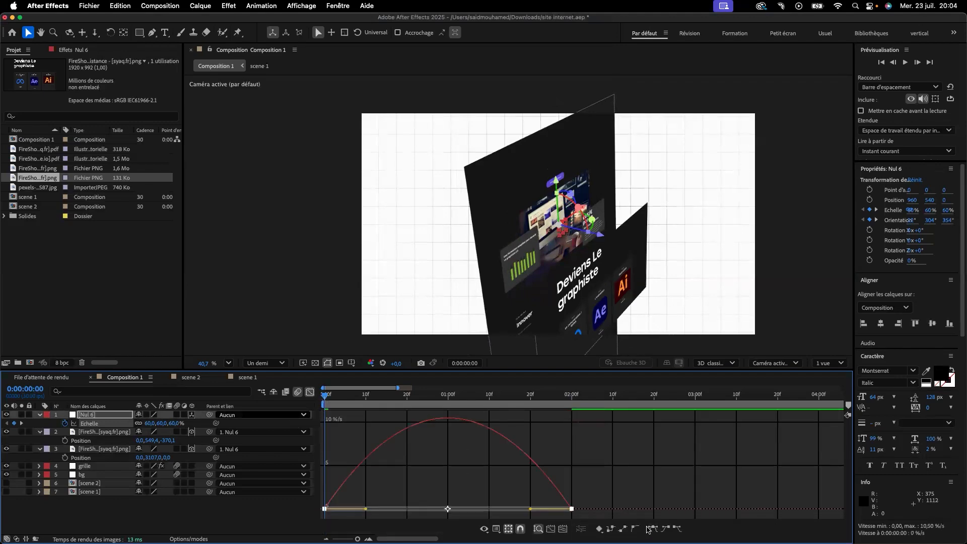
pyautogui.moveTo(528, 511); pyautogui.dragTo(445, 510)
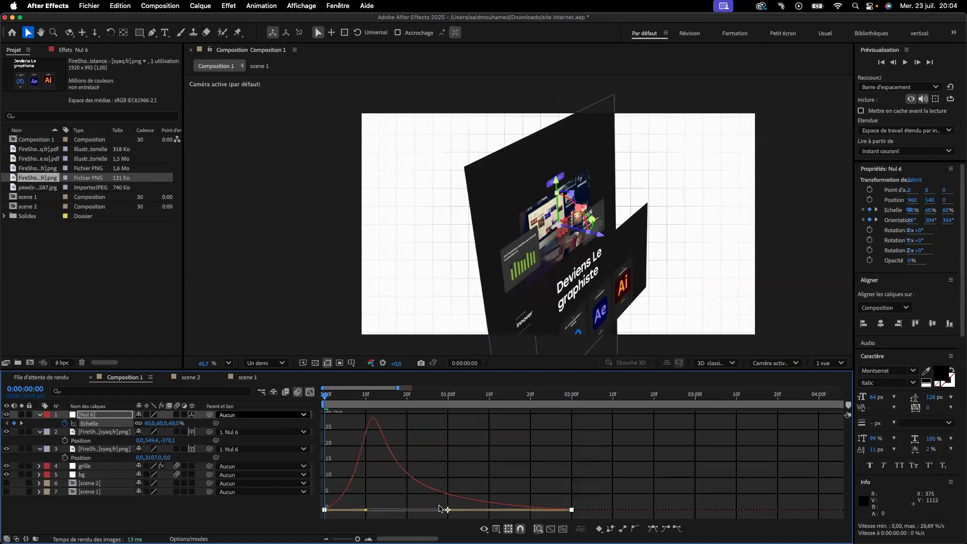
pyautogui.click(311, 392)
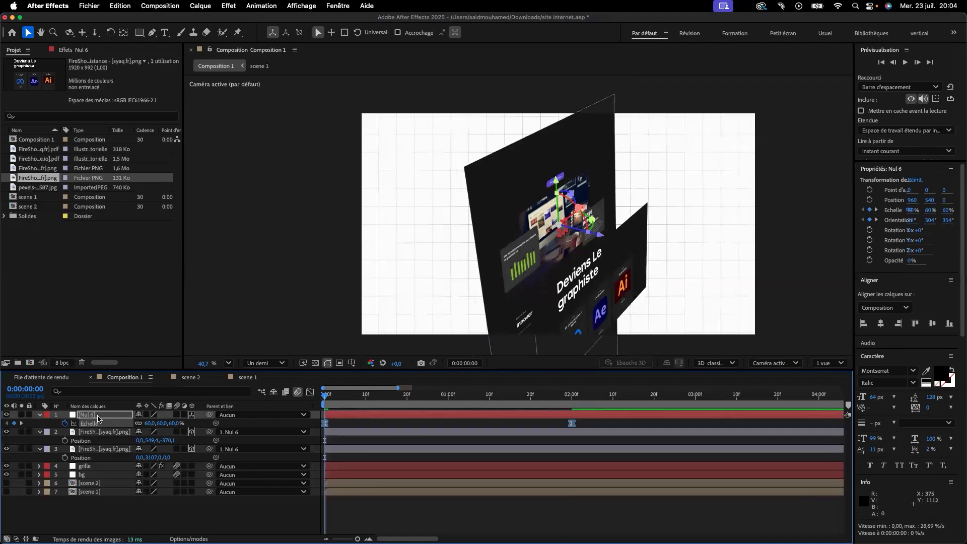
# Ease the null's scale and orientation keyframes together, shaping both speed curves with a fast start and a long slowdown.
pyautogui.click(99, 416)
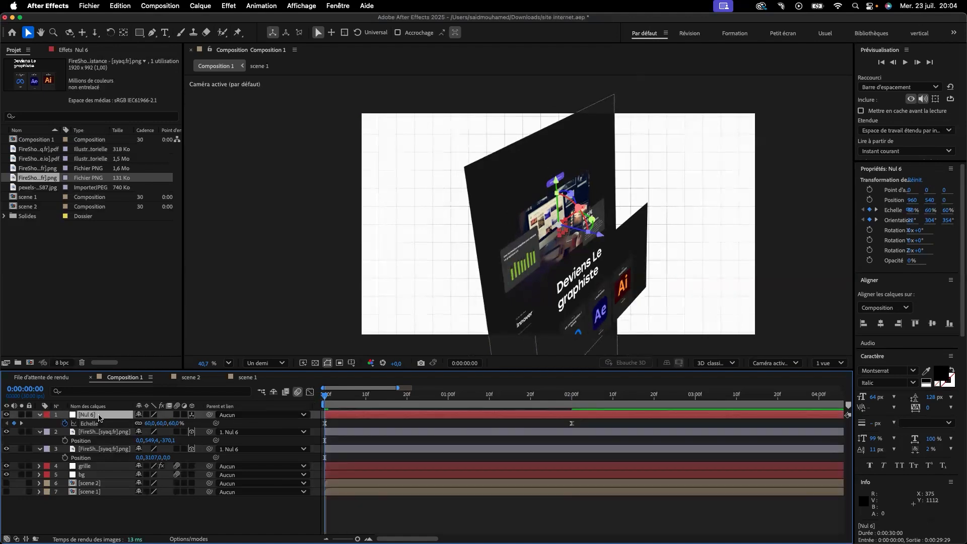
pyautogui.press('u')
pyautogui.press('u')
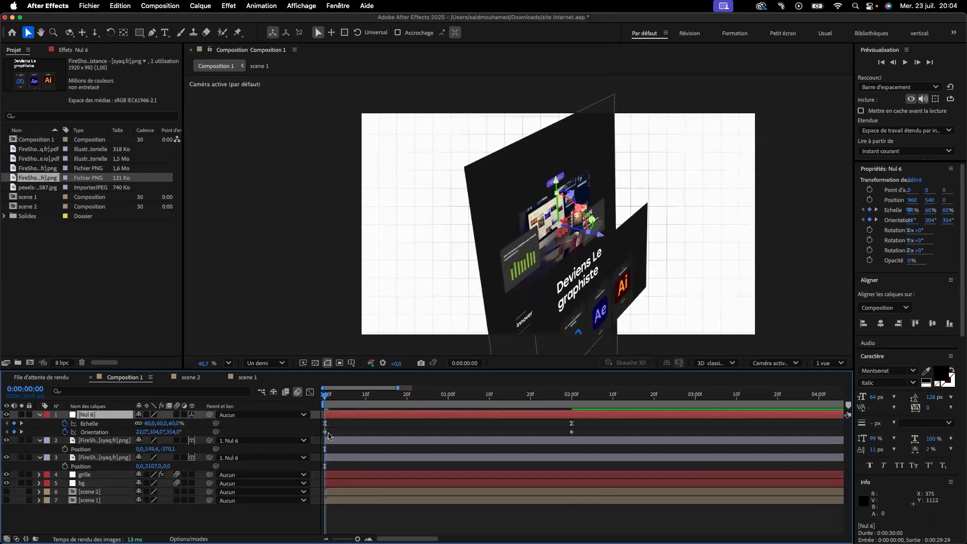
pyautogui.moveTo(609, 432); pyautogui.dragTo(309, 431)
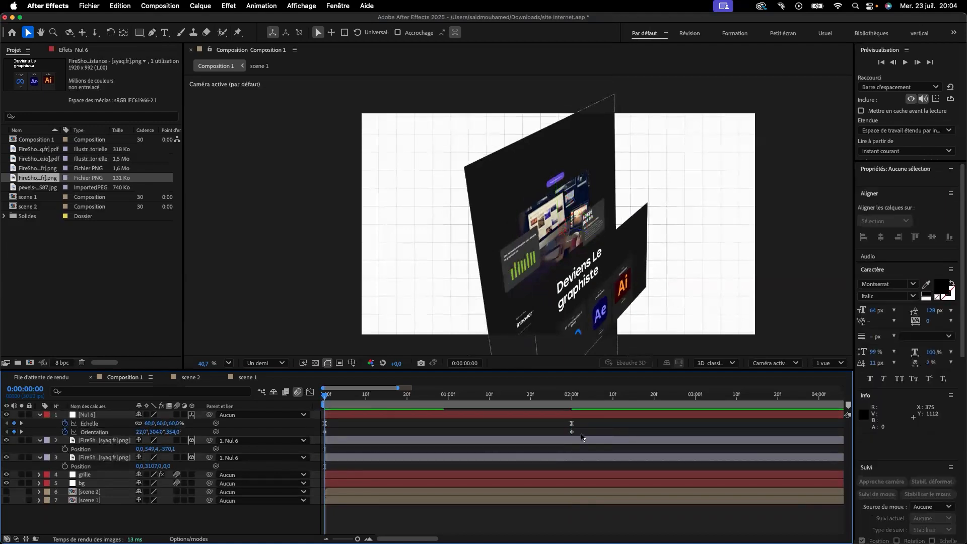
pyautogui.moveTo(592, 426); pyautogui.dragTo(317, 429)
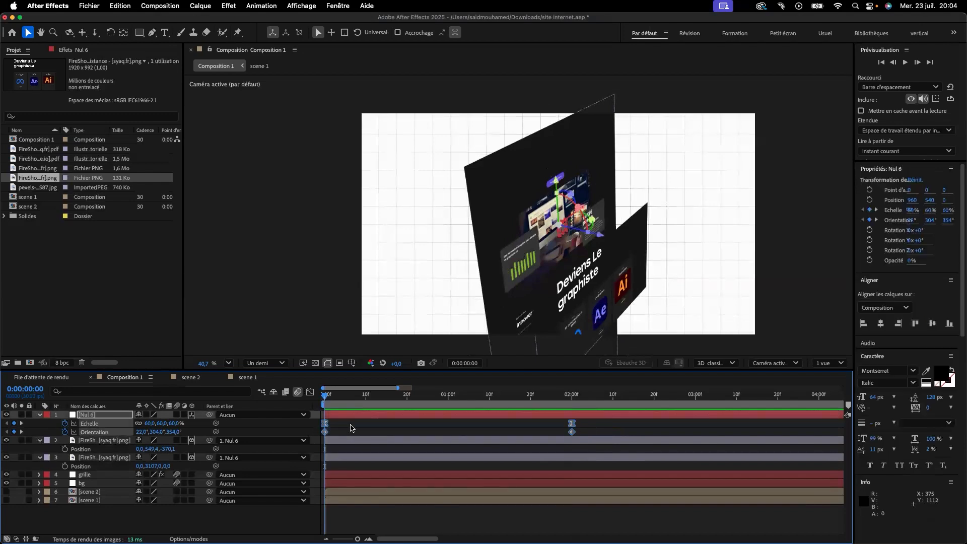
pyautogui.click(310, 391)
pyautogui.moveTo(587, 518); pyautogui.dragTo(305, 496)
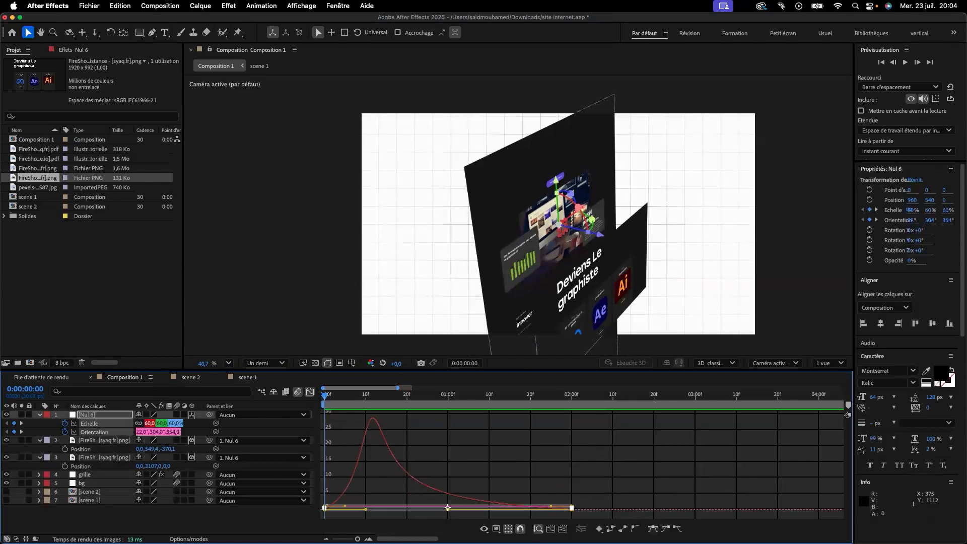
pyautogui.click(653, 529)
pyautogui.moveTo(528, 501); pyautogui.dragTo(448, 502)
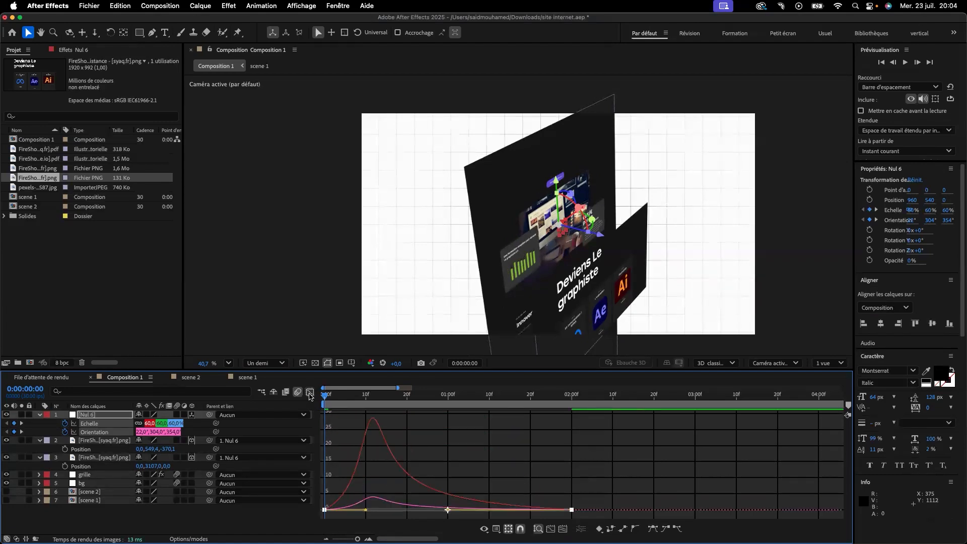
pyautogui.click(310, 392)
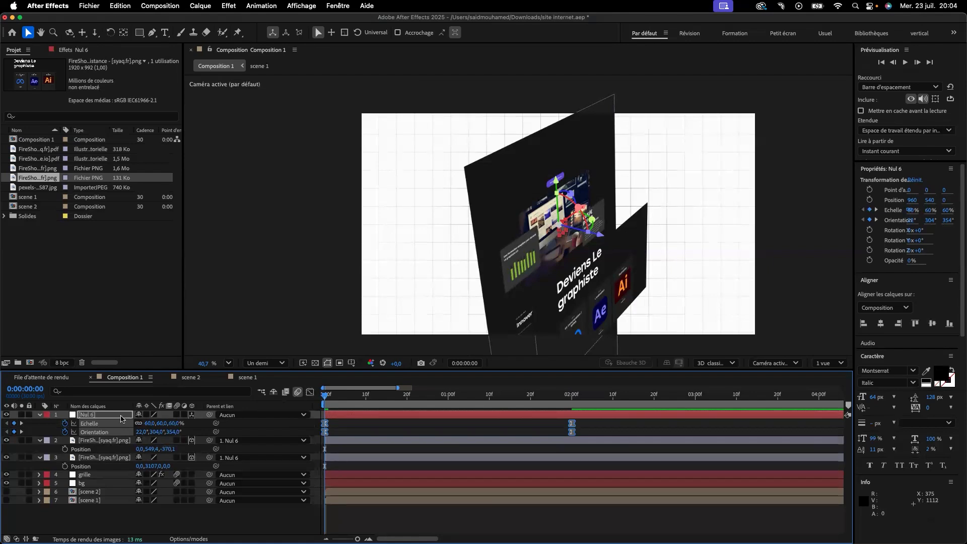
# Turn the grille and bg layers into 3D layers.
pyautogui.click(111, 478)
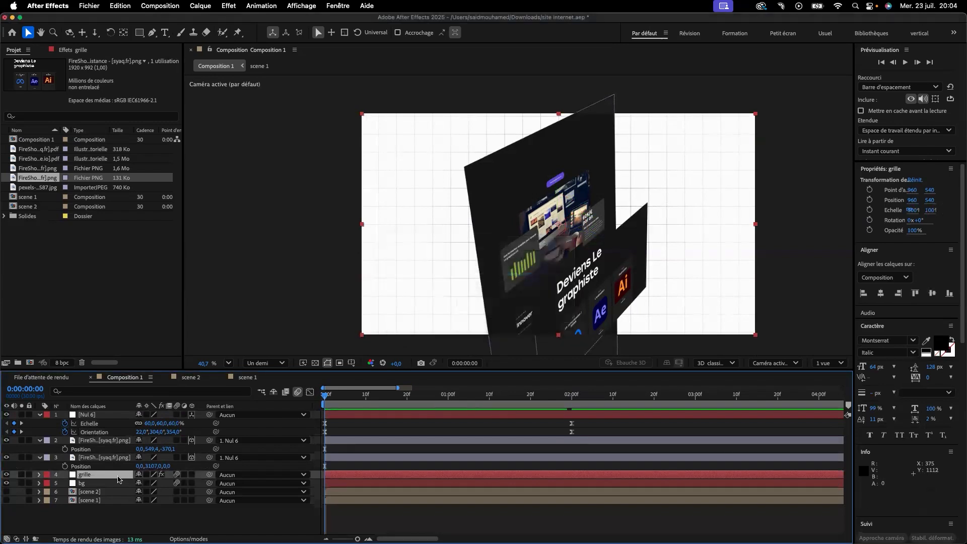
pyautogui.click(190, 474)
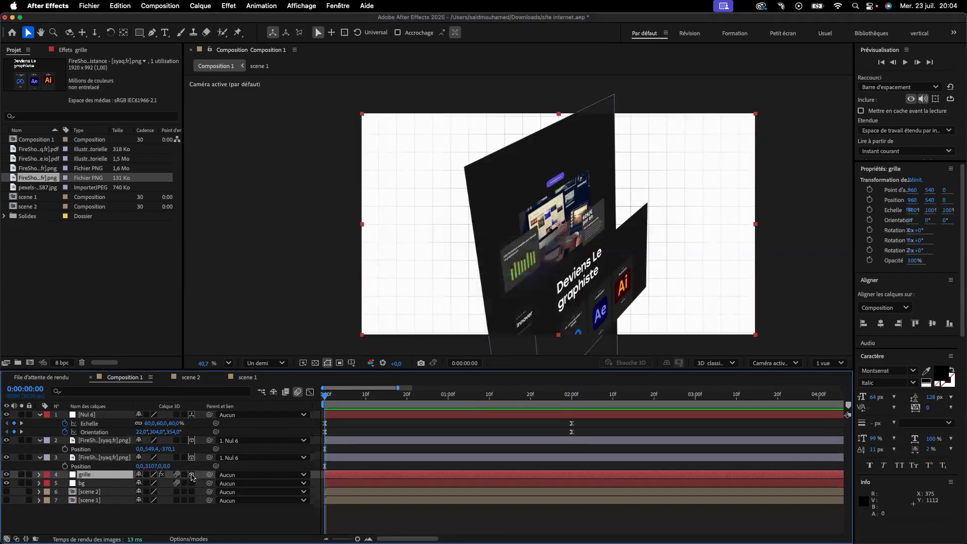
pyautogui.click(192, 483)
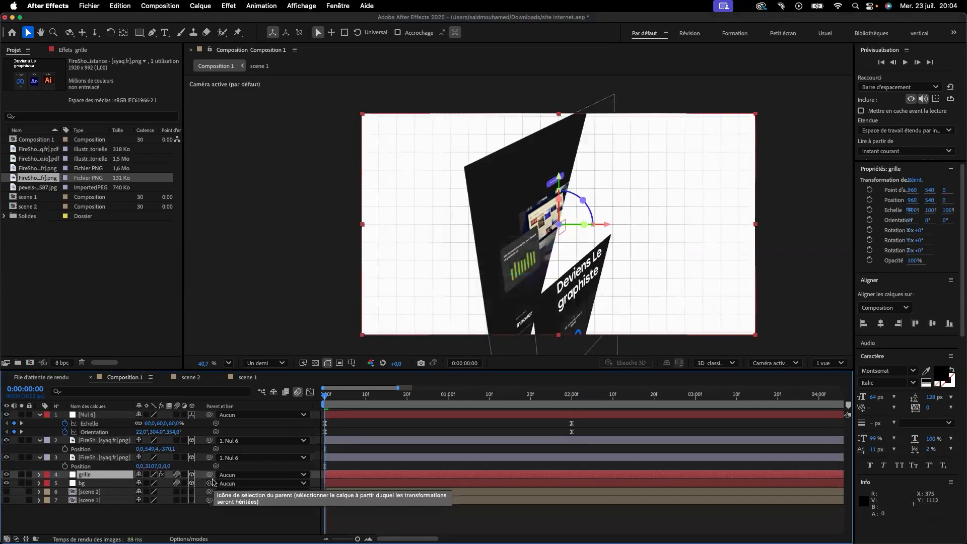
# Reset the null's orientation by switching 3D off, with 3D enabled again on the null, grille, bg and both capture layers.
pyautogui.keyDown('shift'); pyautogui.click(99, 485); pyautogui.keyUp('shift')
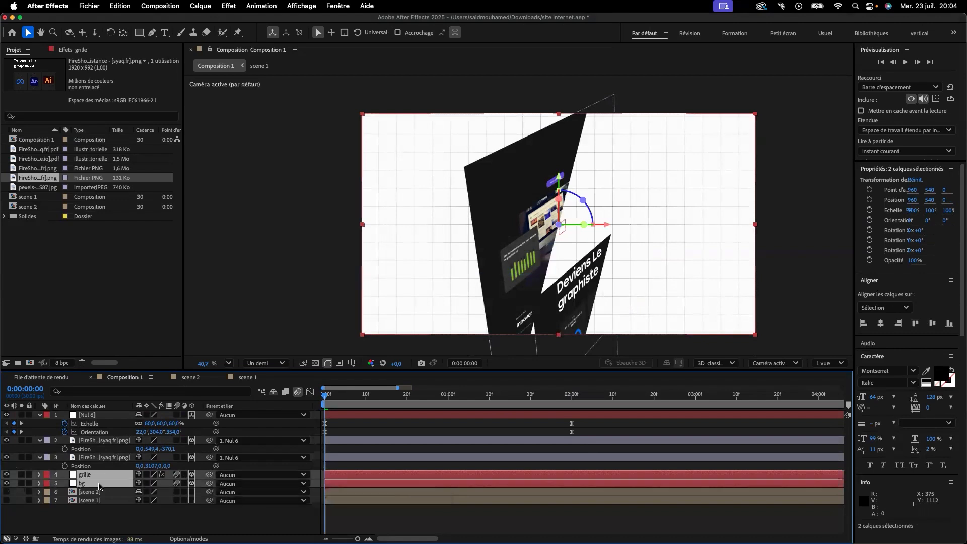
pyautogui.keyDown('shift'); pyautogui.click(95, 416); pyautogui.keyUp('shift')
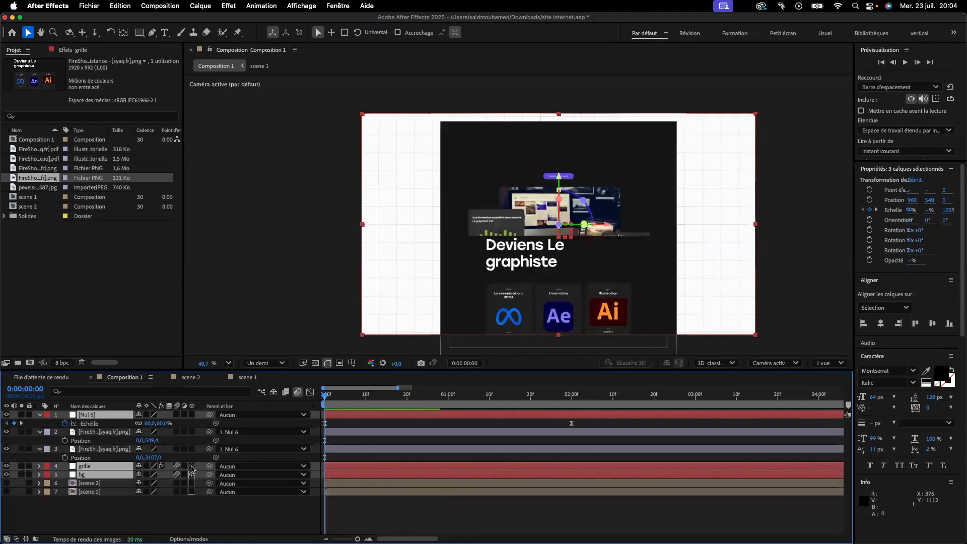
pyautogui.click(192, 415)
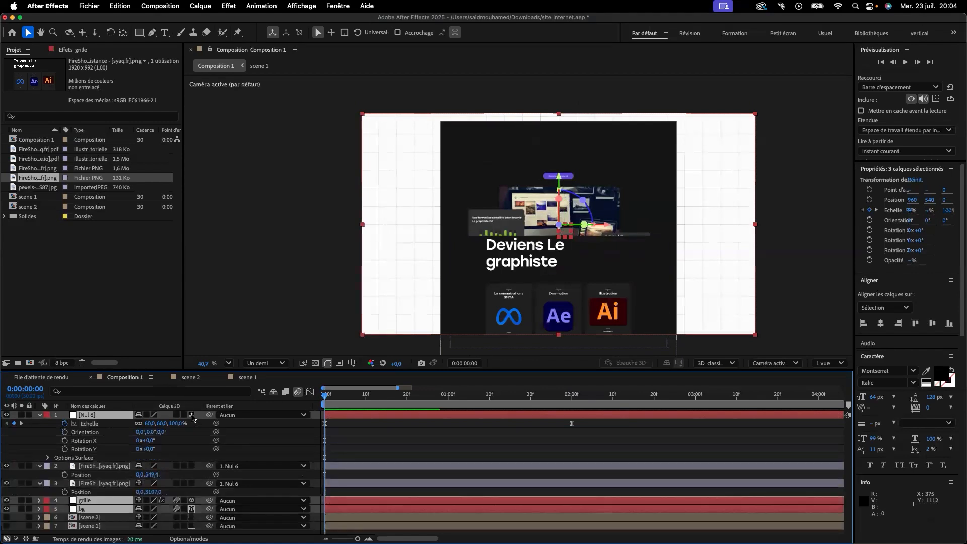
pyautogui.click(191, 466)
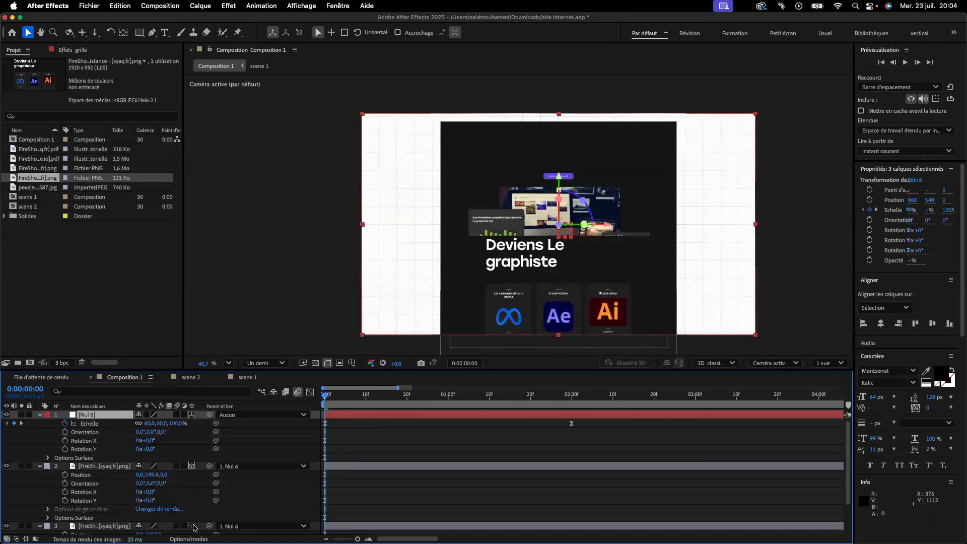
pyautogui.click(192, 526)
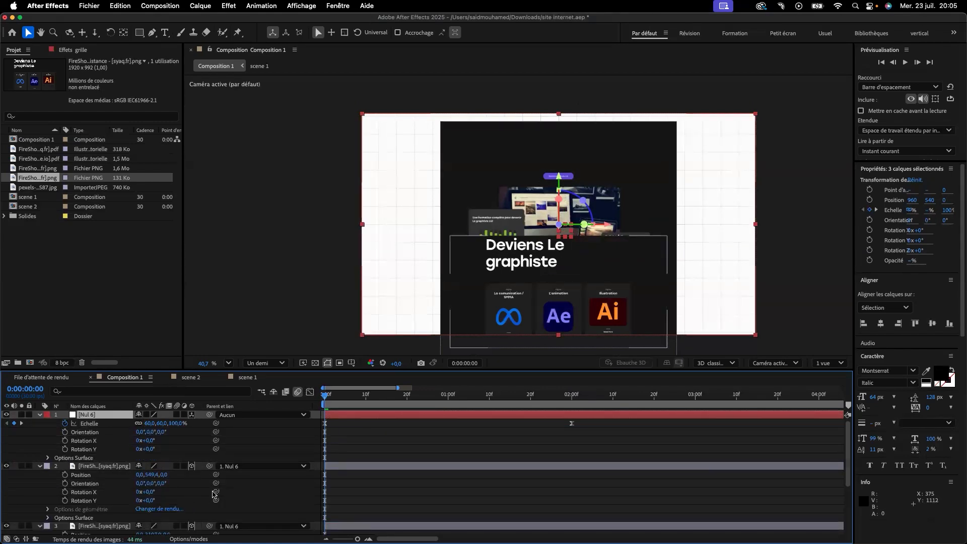
pyautogui.scroll(-4, 207, 504)
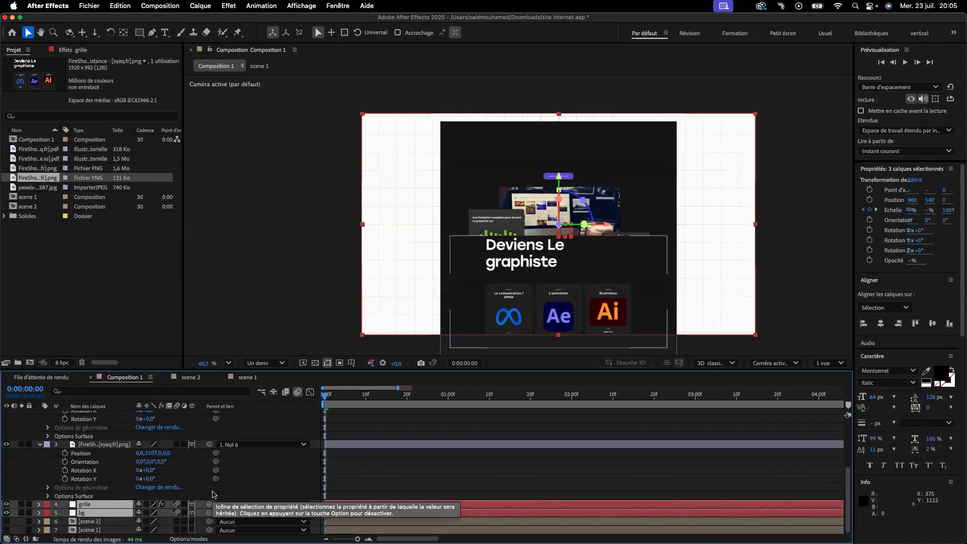
pyautogui.click(262, 497)
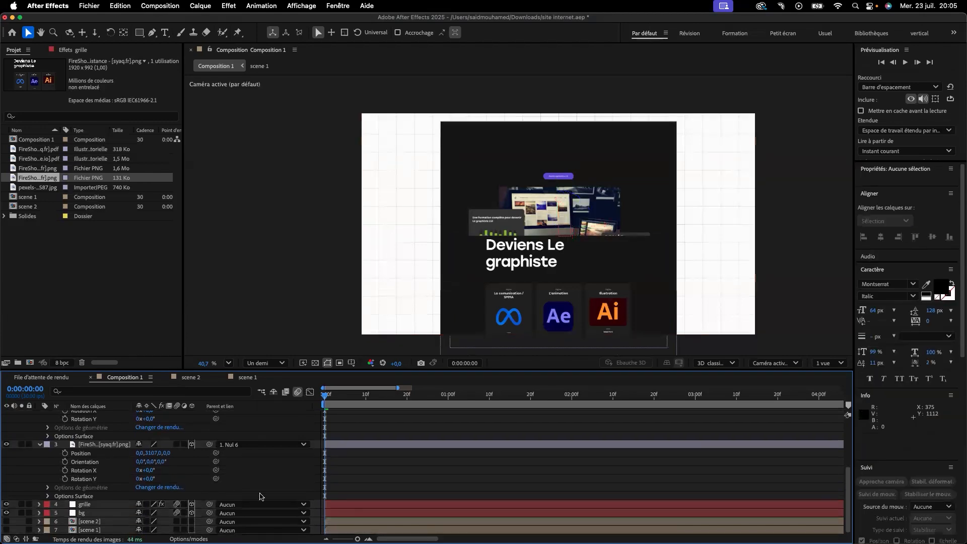
# Parent the grille and bg layers to Nul 6 with the current time at the start of the composition.
pyautogui.moveTo(325, 398); pyautogui.dragTo(294, 398)
pyautogui.scroll(4, 181, 458)
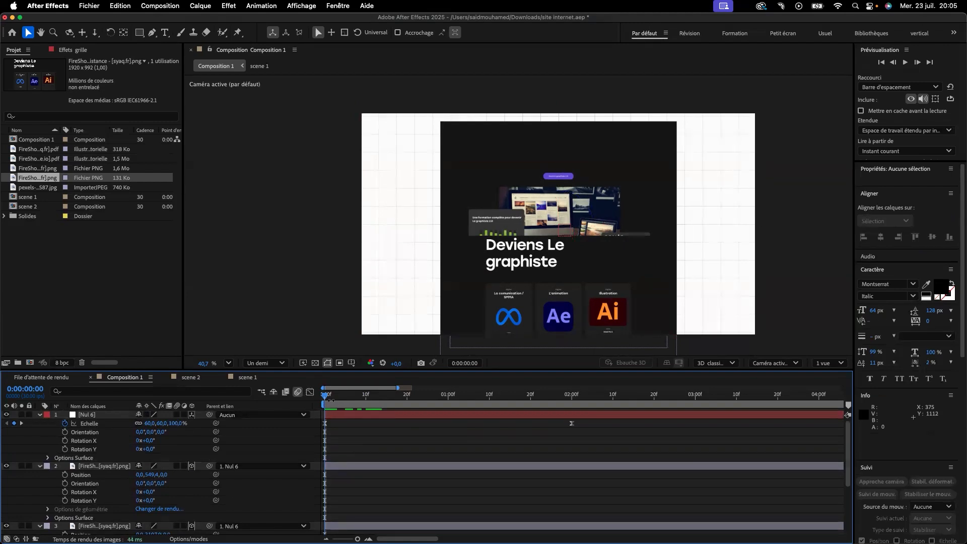
pyautogui.scroll(-5, 278, 441)
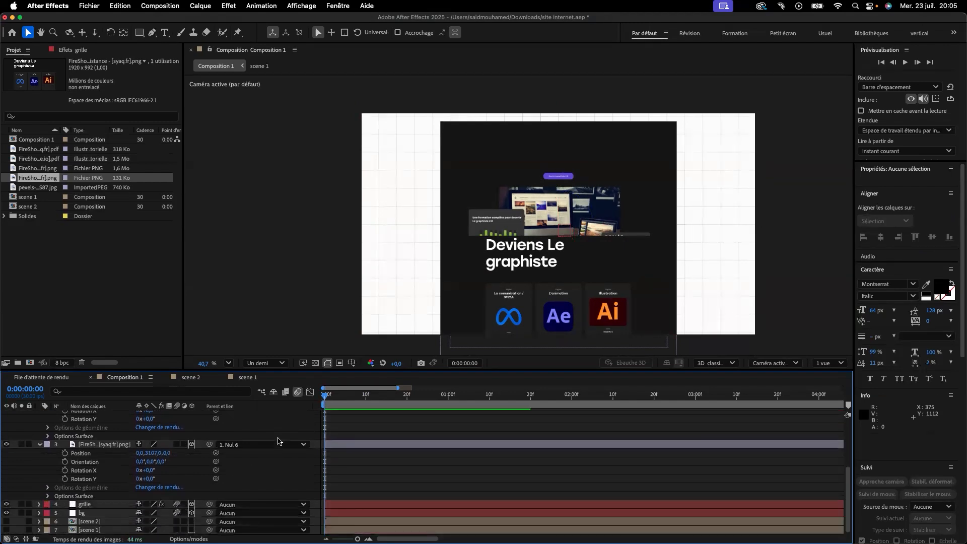
pyautogui.click(228, 506)
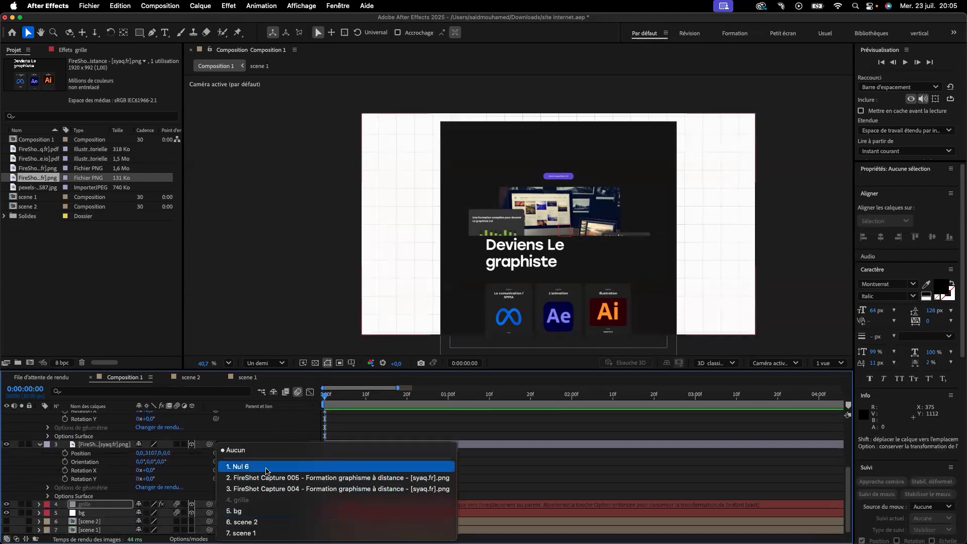
pyautogui.click(241, 465)
pyautogui.click(247, 514)
pyautogui.click(252, 466)
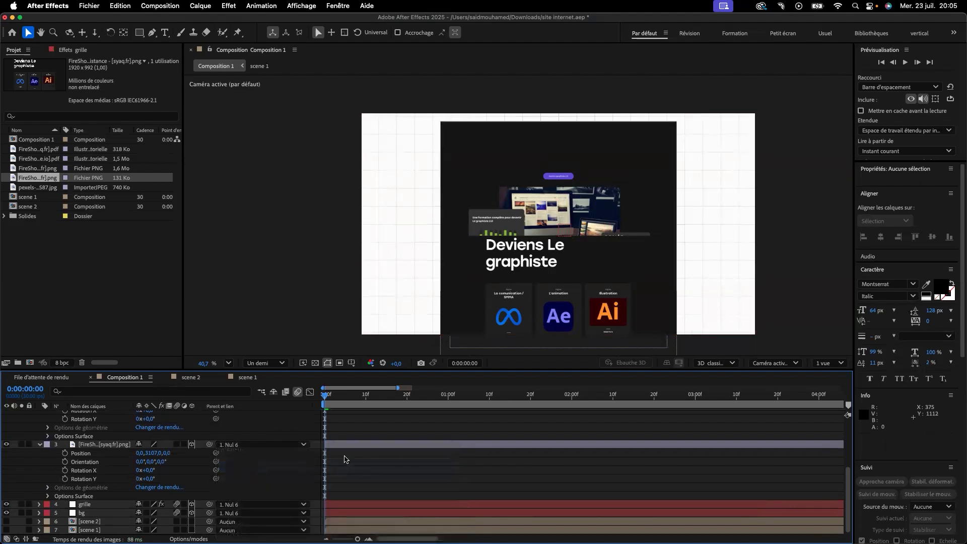
# Collapse the properties of the two website capture layers in the timeline.
pyautogui.scroll(5, 345, 459)
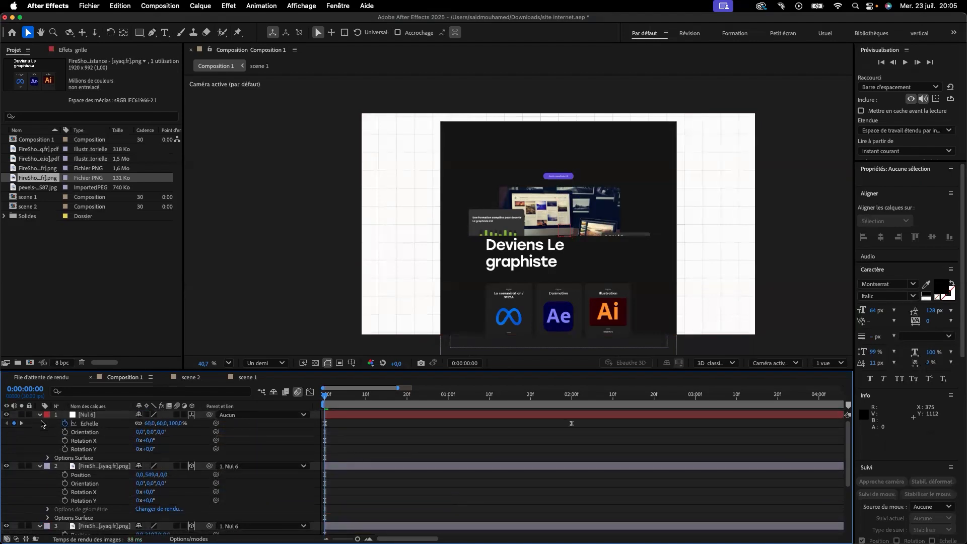
pyautogui.click(40, 466)
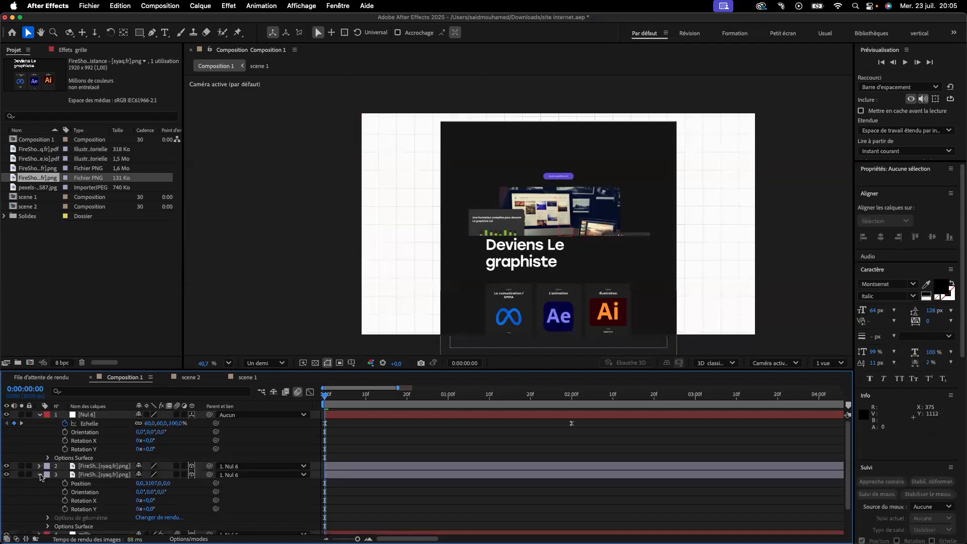
pyautogui.click(40, 475)
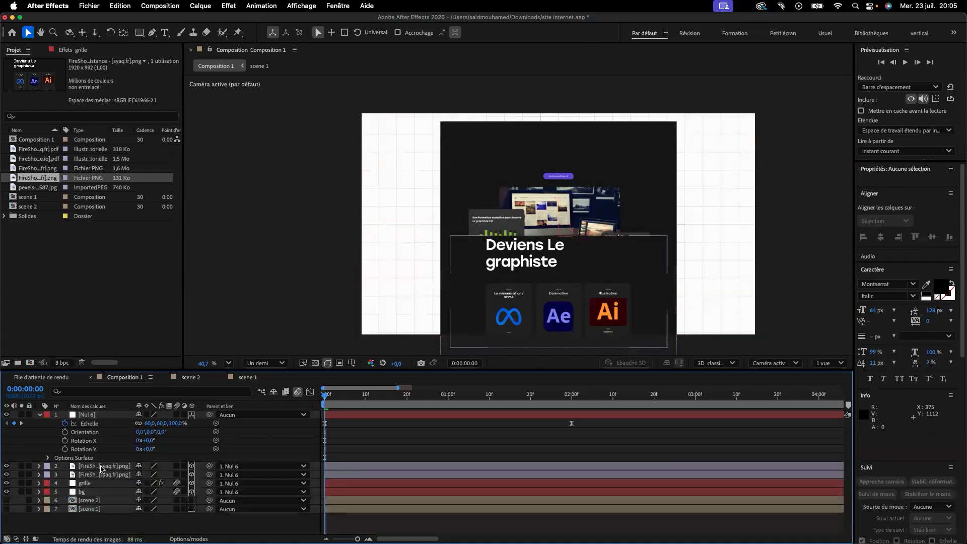
# Select the grille layer and get the effects and presets search ready.
pyautogui.click(102, 467)
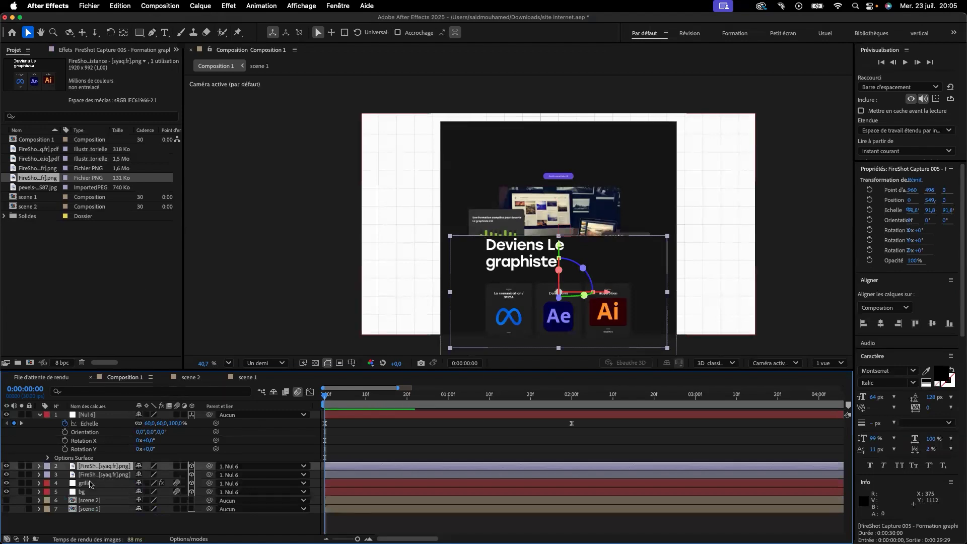
pyautogui.click(90, 483)
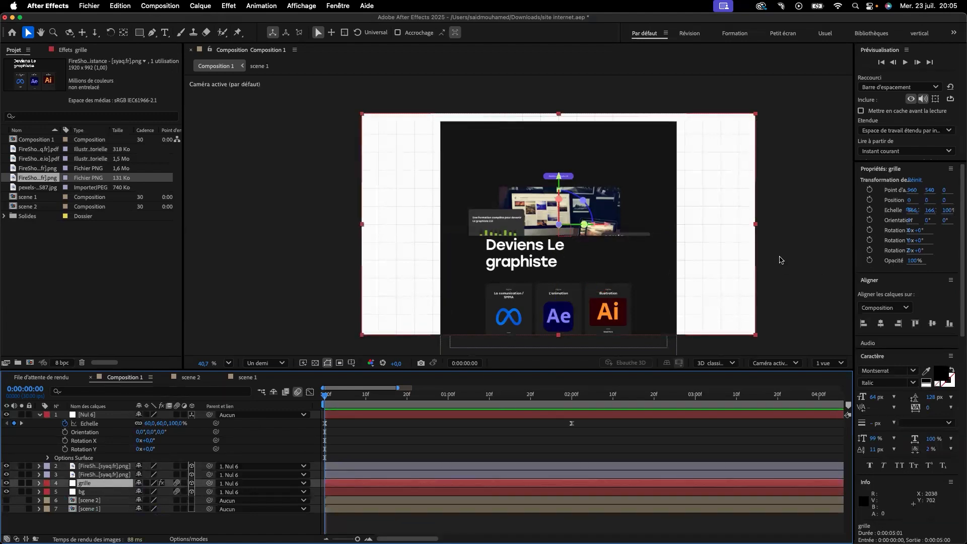
pyautogui.scroll(2, 788, 276)
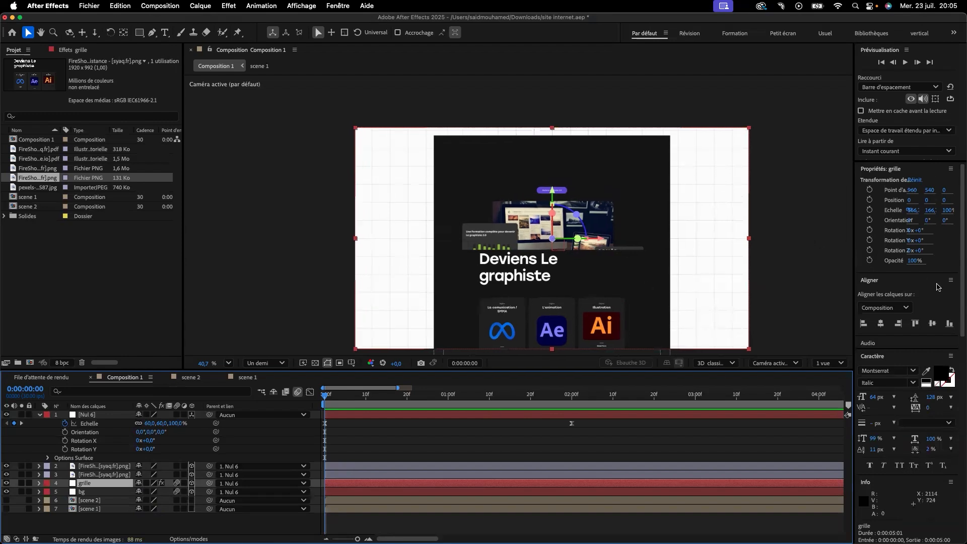
pyautogui.hscroll(1, 826, 349)
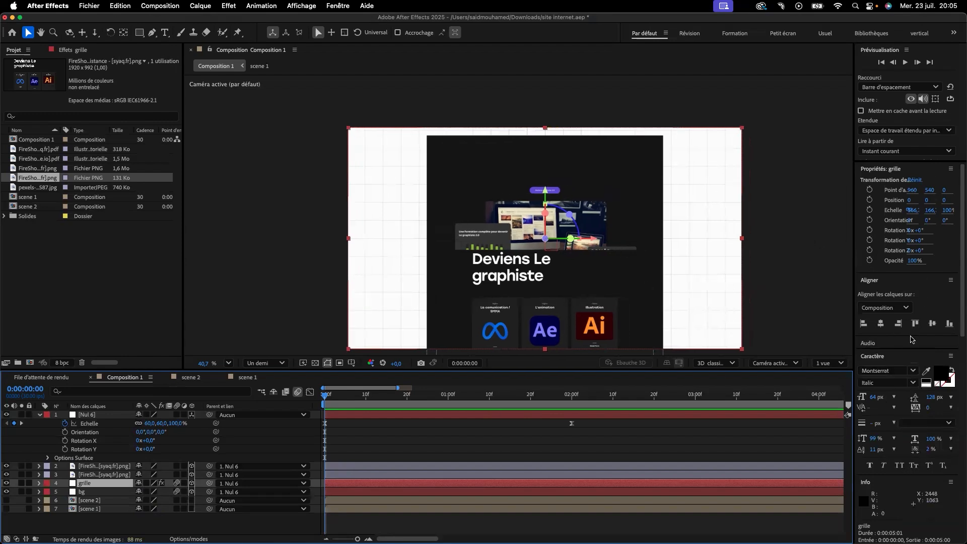
pyautogui.scroll(-10, 912, 339)
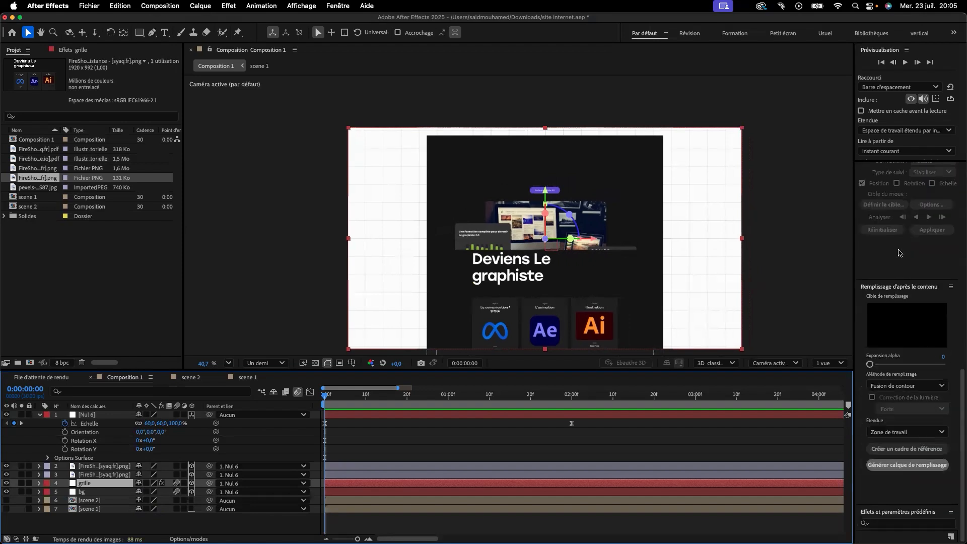
pyautogui.scroll(8, 900, 252)
pyautogui.scroll(3, 925, 395)
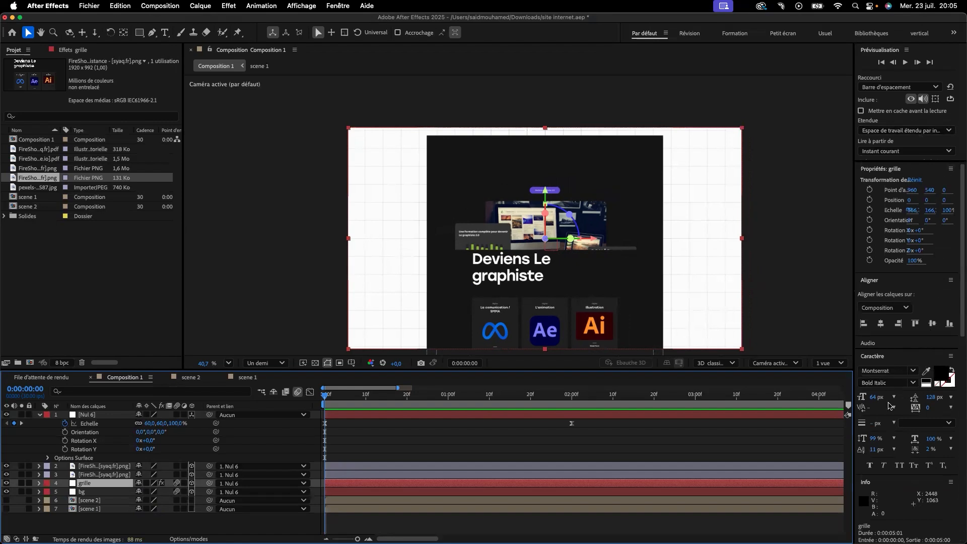
pyautogui.scroll(-8, 907, 458)
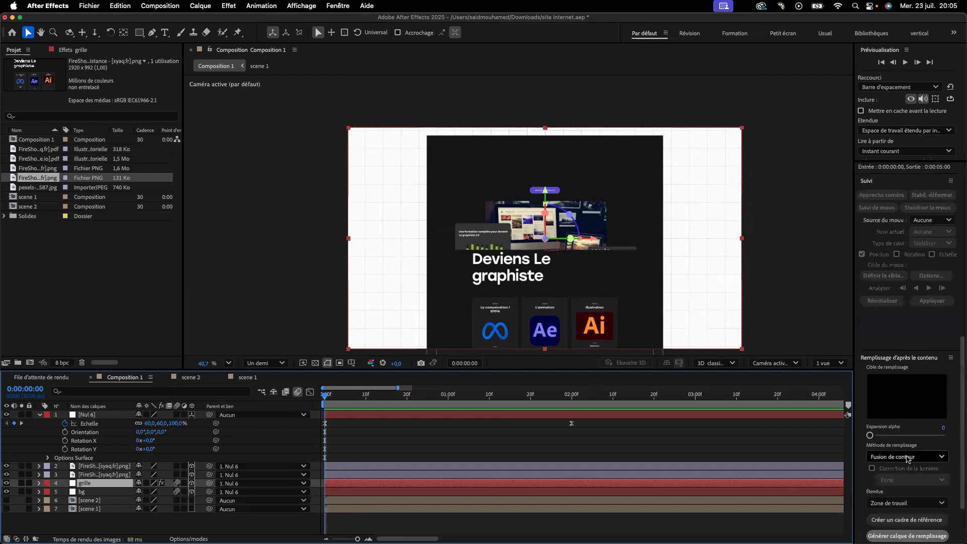
pyautogui.click(336, 7)
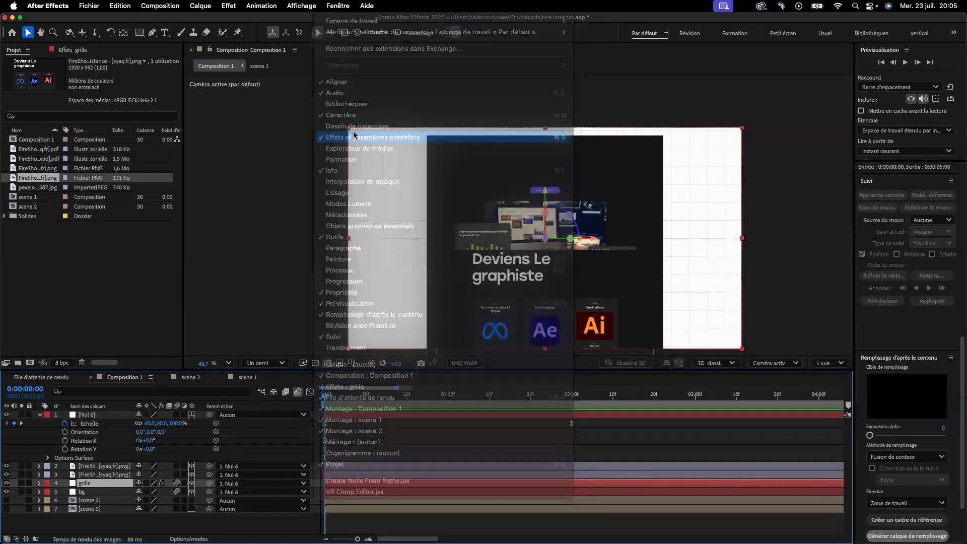
pyautogui.click(354, 135)
pyautogui.click(915, 525)
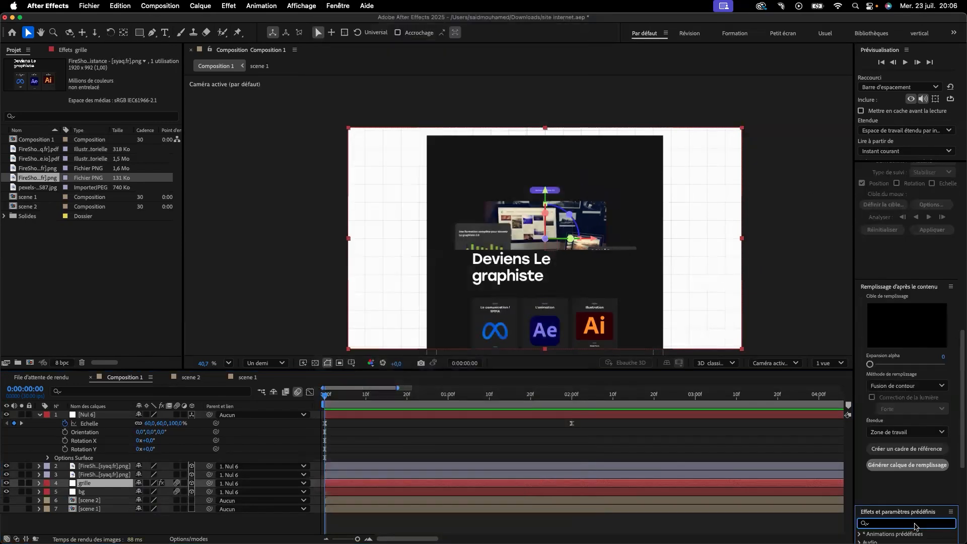
# Find the Flou gaussien effect with "flou gaussi", apply it to the grille layer and set its blur to 11.0.
pyautogui.write('flou gaussi')
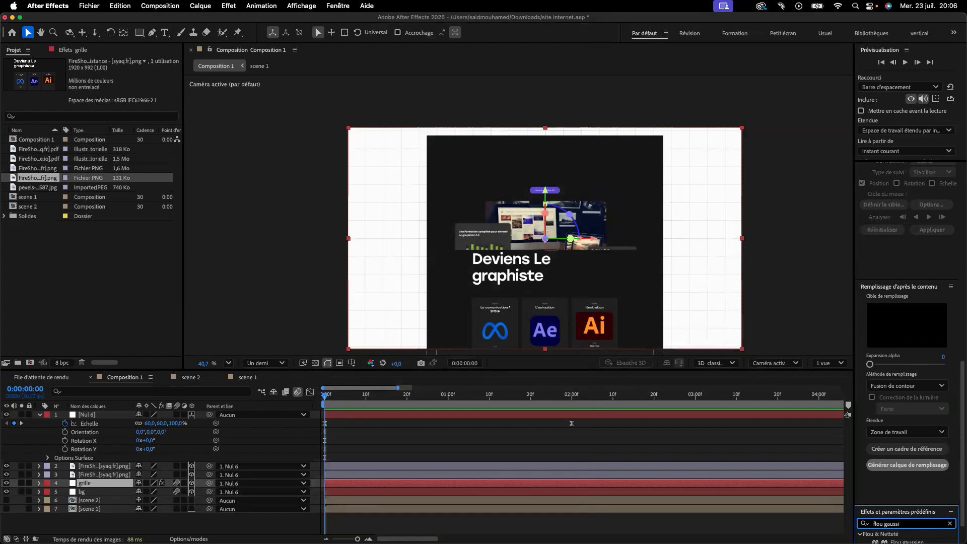
pyautogui.scroll(-2, 902, 491)
pyautogui.moveTo(918, 510); pyautogui.dragTo(90, 487)
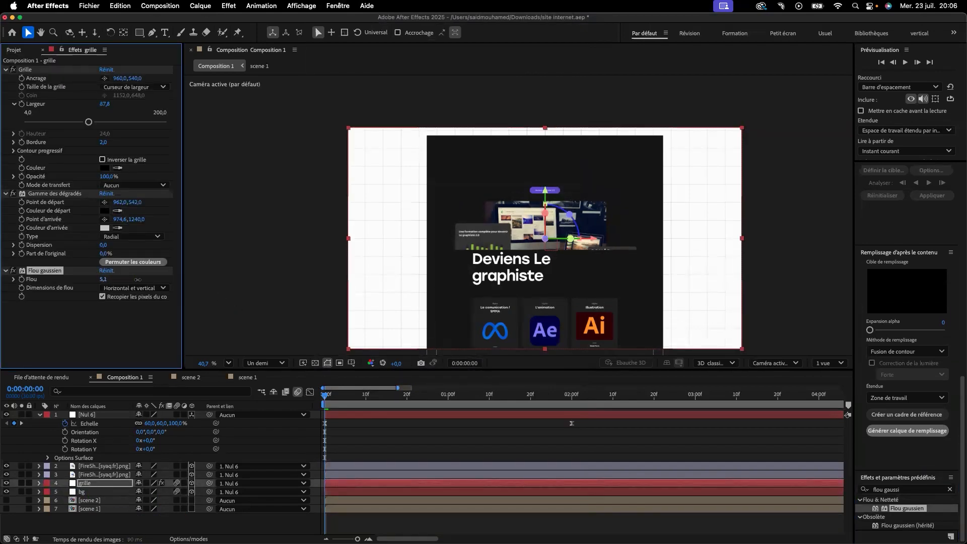
pyautogui.moveTo(154, 281); pyautogui.dragTo(156, 281)
pyautogui.moveTo(326, 401)
pyautogui.mouseDown()
pyautogui.moveTo(432, 406)
pyautogui.moveTo(325, 402)
pyautogui.mouseUp()
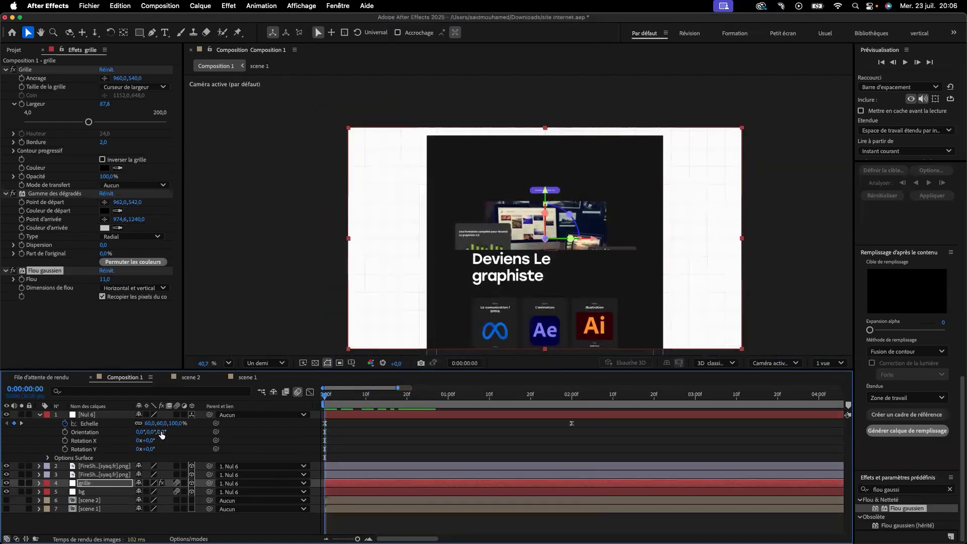
# Undo a trial Z tilt of the null and set its Y orientation to 329°.
pyautogui.moveTo(161, 431); pyautogui.dragTo(157, 432)
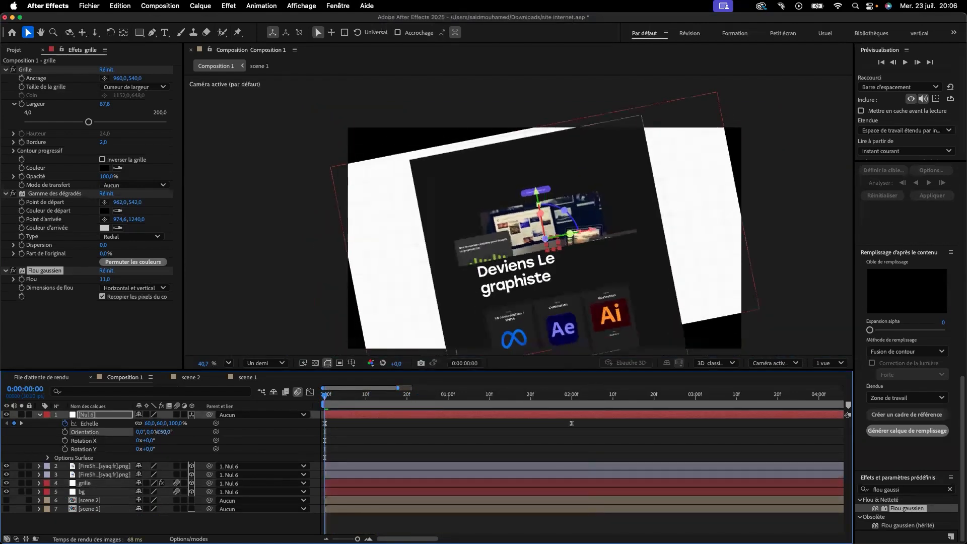
pyautogui.press('super+z')
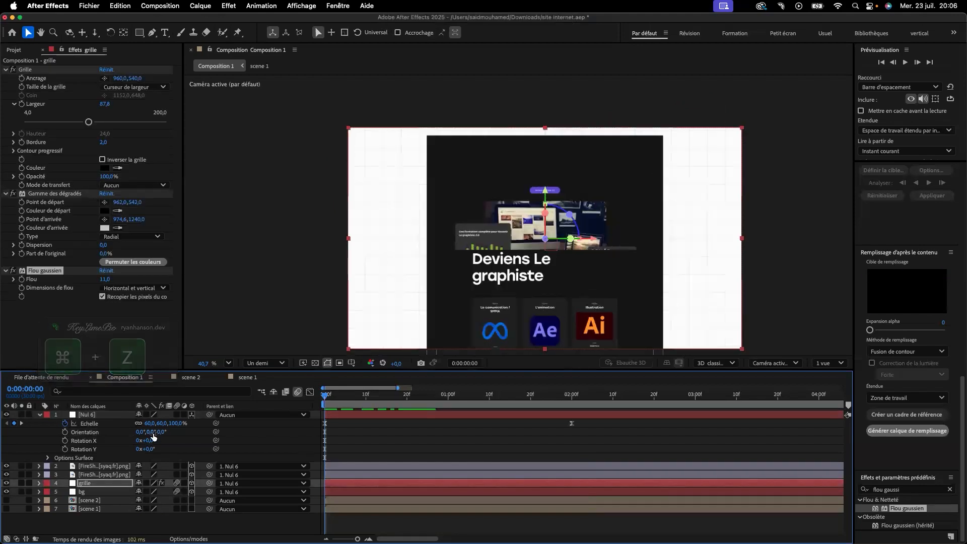
pyautogui.moveTo(150, 431); pyautogui.dragTo(134, 440)
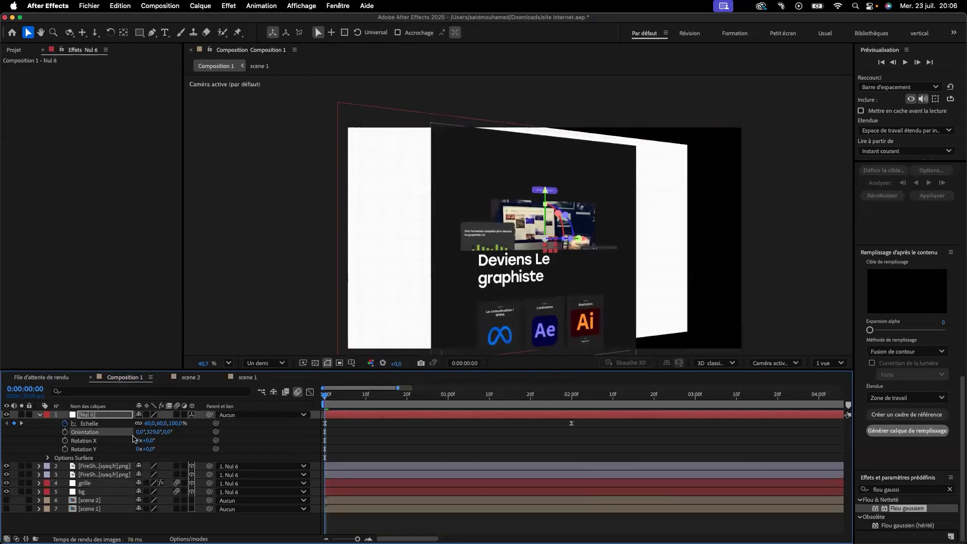
# Pull the FireShot Capture 005 layer forward in depth and set the null's orientation to 19°, 329°, 345°.
pyautogui.click(111, 468)
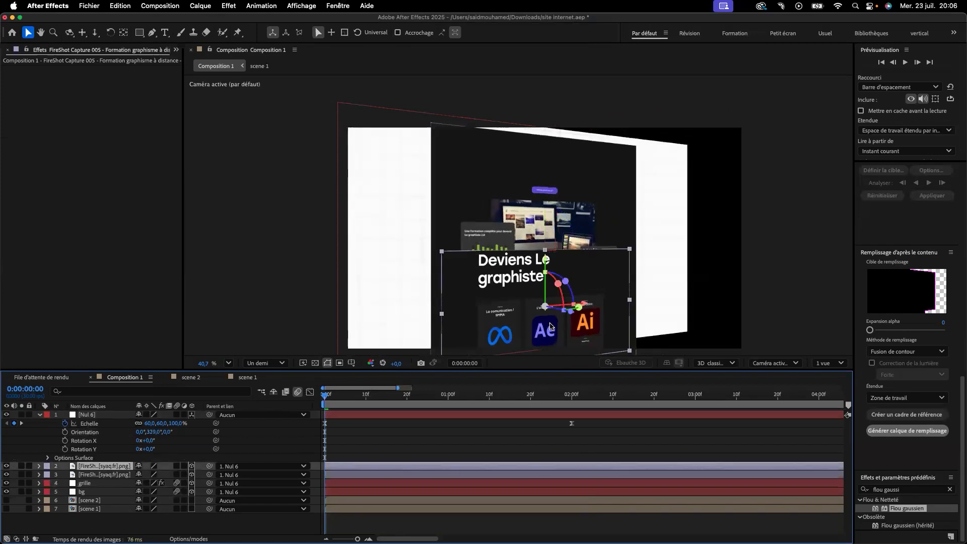
pyautogui.moveTo(576, 317); pyautogui.dragTo(602, 331)
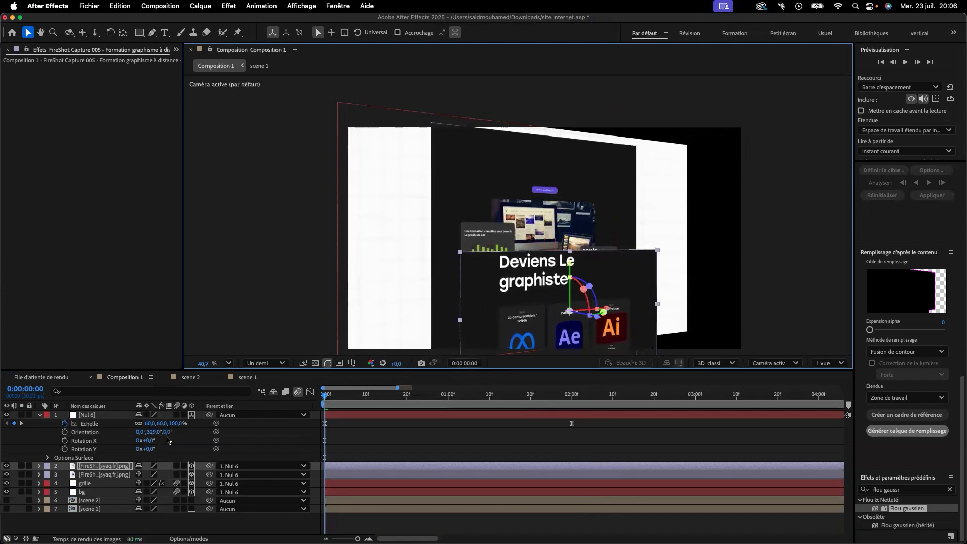
pyautogui.moveTo(166, 434)
pyautogui.mouseDown()
pyautogui.moveTo(132, 433)
pyautogui.moveTo(151, 434)
pyautogui.mouseUp()
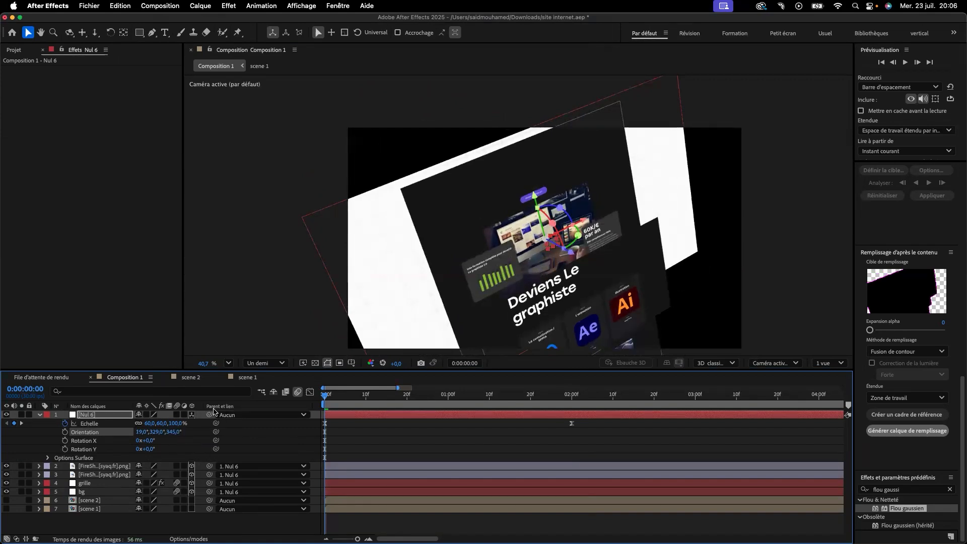
# Keyframe the null's orientation at the start of the composition and set it to 342°, 19°, 12° at 0:00:02:00.
pyautogui.click(64, 431)
pyautogui.click(328, 397)
pyautogui.moveTo(340, 398); pyautogui.dragTo(571, 414)
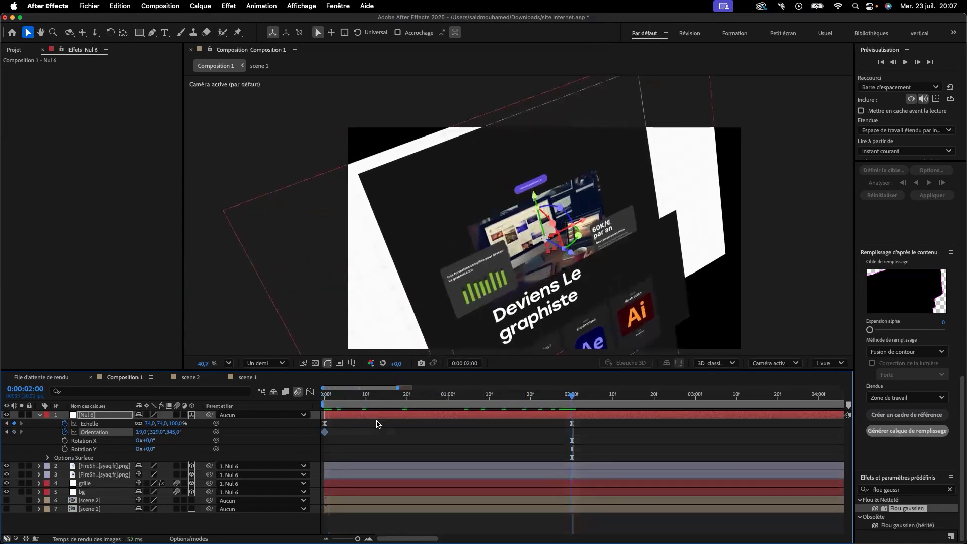
pyautogui.moveTo(141, 434); pyautogui.dragTo(214, 456)
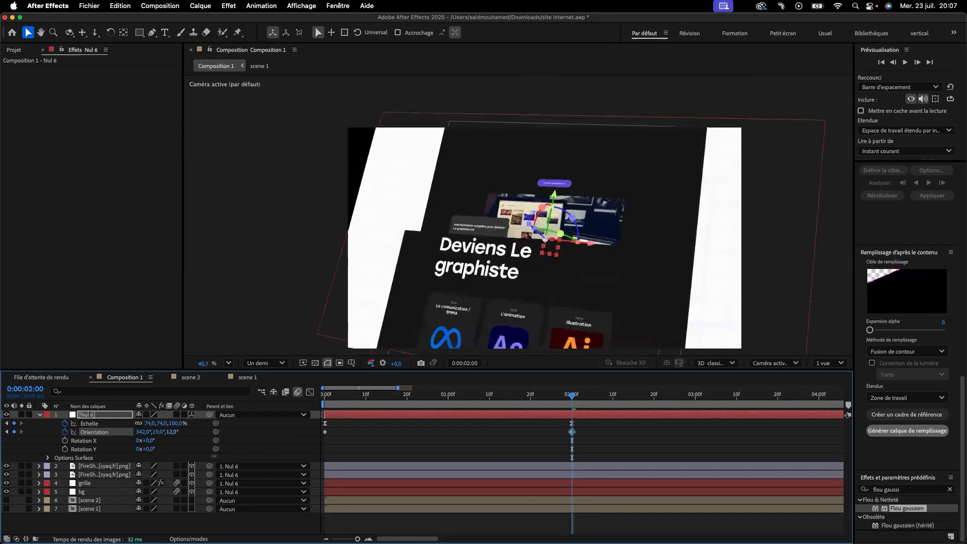
# Scale the bg layer up to 348.7, 348.7, 209.2% and the grille layer to 267.7, 267.7, 160.6%.
pyautogui.click(94, 484)
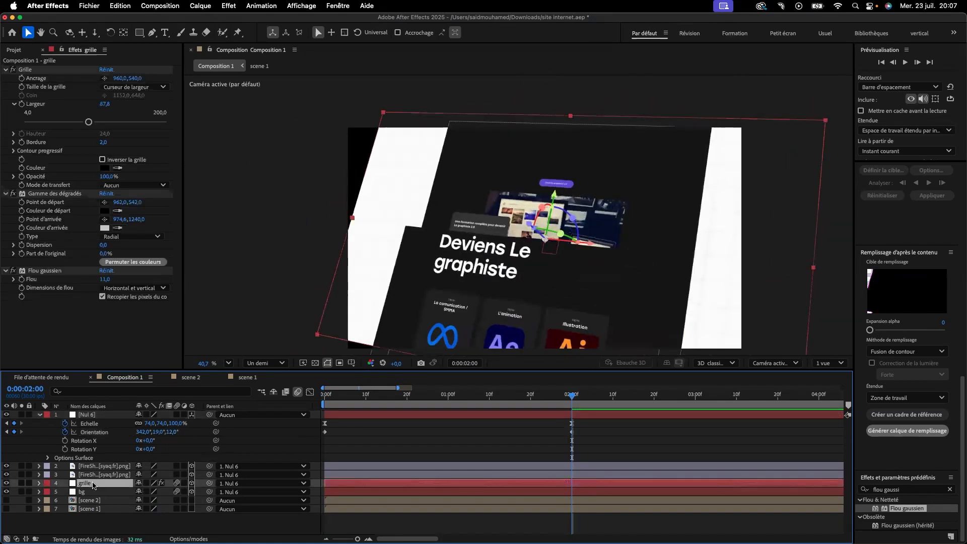
pyautogui.press('s')
pyautogui.click(95, 501)
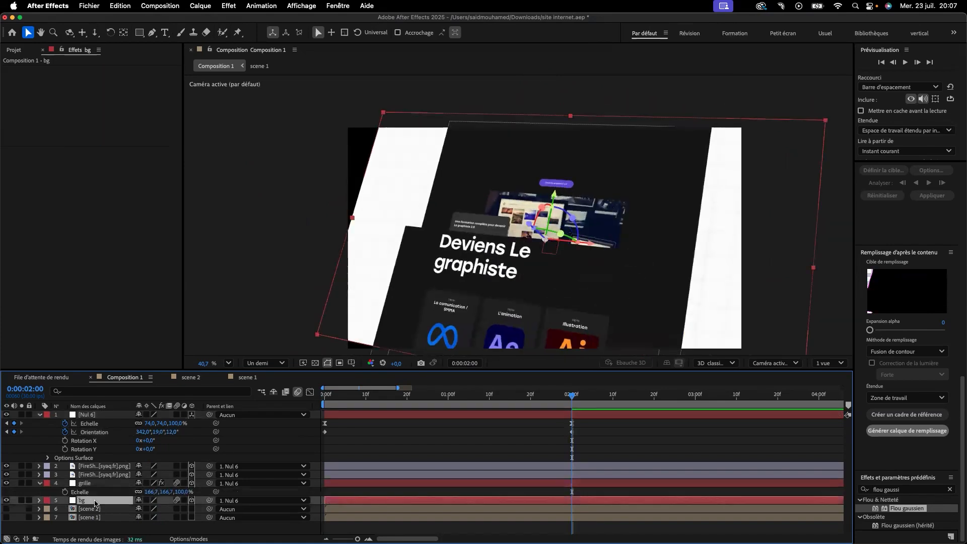
pyautogui.press('s')
pyautogui.moveTo(151, 508); pyautogui.dragTo(247, 515)
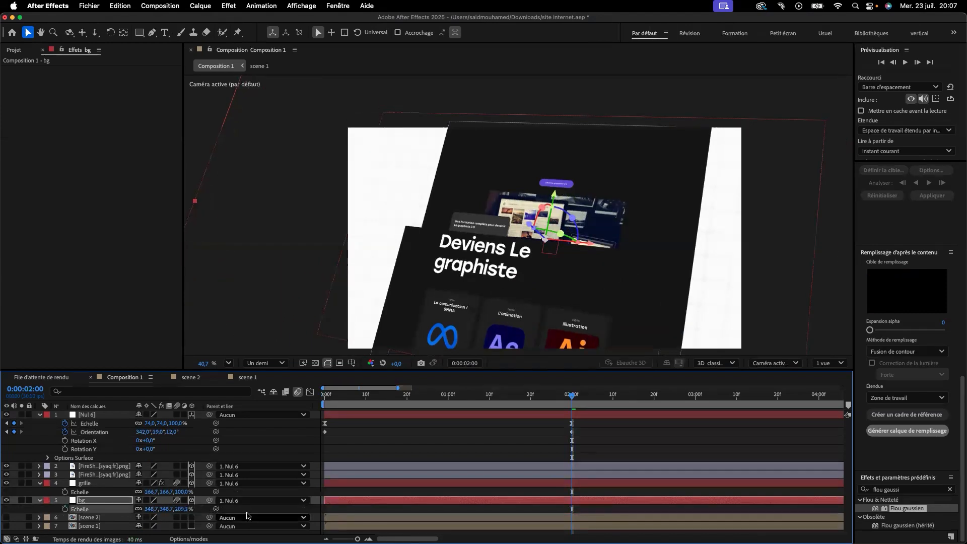
pyautogui.click(94, 484)
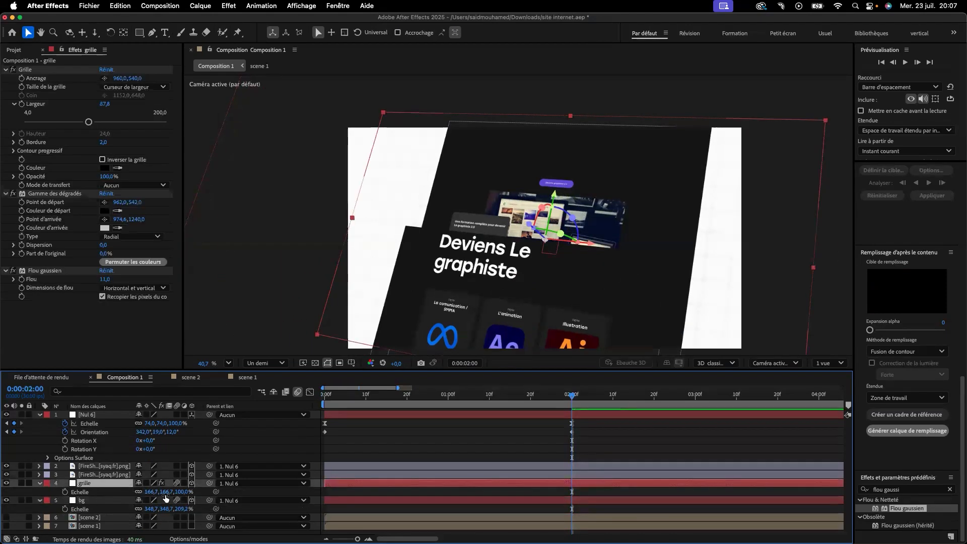
pyautogui.moveTo(148, 493); pyautogui.dragTo(207, 500)
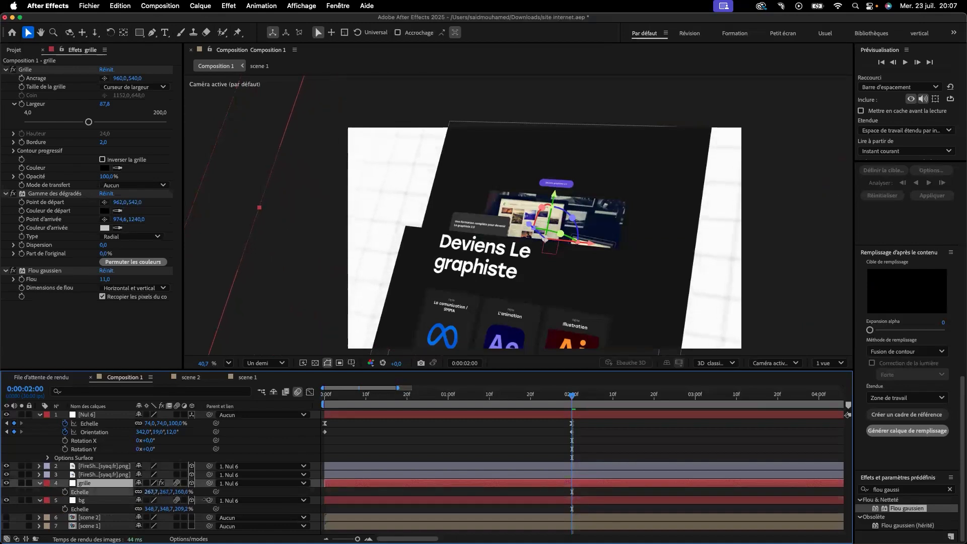
# Enable motion blur on the null and both FireShot capture layers.
pyautogui.click(180, 415)
pyautogui.click(177, 414)
pyautogui.click(177, 466)
pyautogui.click(176, 475)
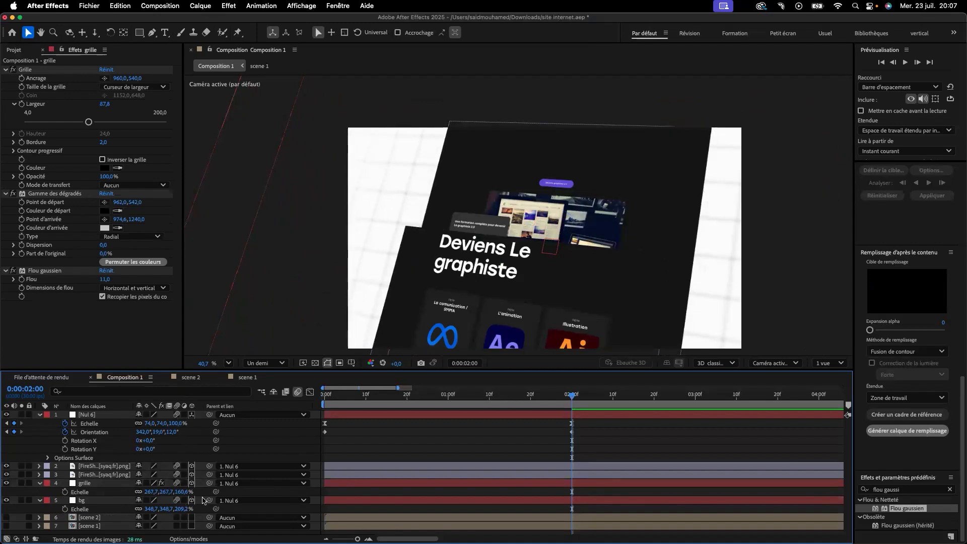
# Ease the null's orientation keyframes, extend the last keyframe's ease back to about 1 s in the speed graph, and preview from the start.
pyautogui.moveTo(582, 435); pyautogui.dragTo(299, 429)
pyautogui.click(309, 392)
pyautogui.moveTo(614, 463); pyautogui.dragTo(320, 410)
pyautogui.click(653, 529)
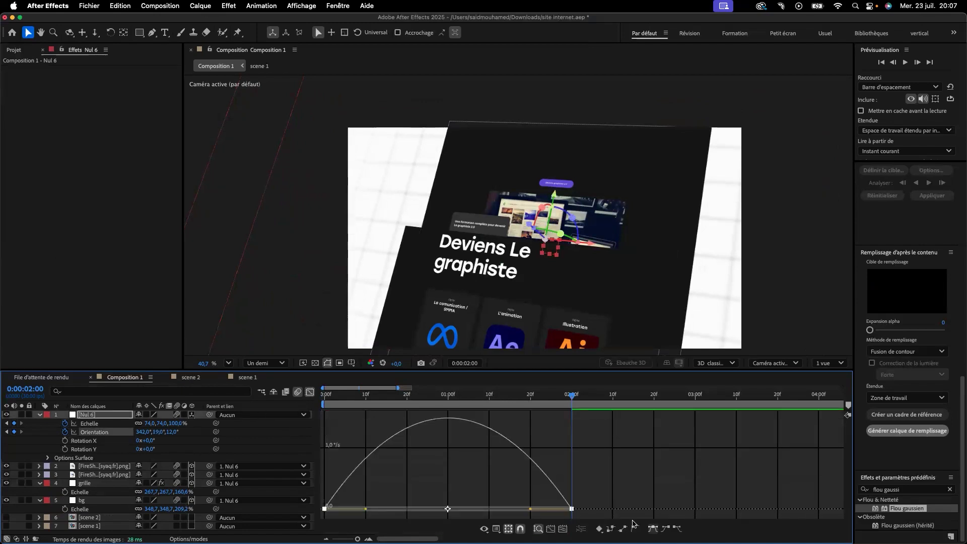
pyautogui.moveTo(532, 508); pyautogui.dragTo(448, 509)
pyautogui.click(309, 391)
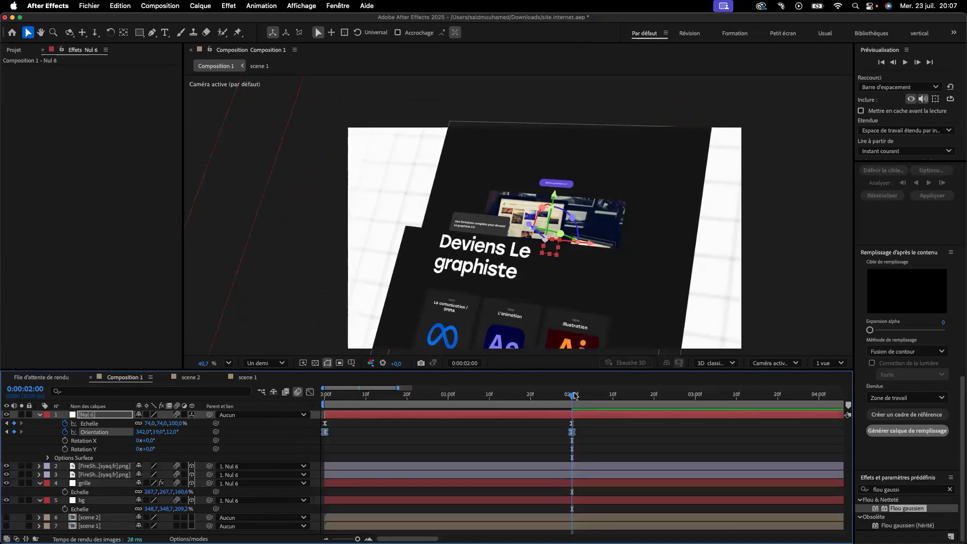
pyautogui.moveTo(575, 395); pyautogui.dragTo(271, 400)
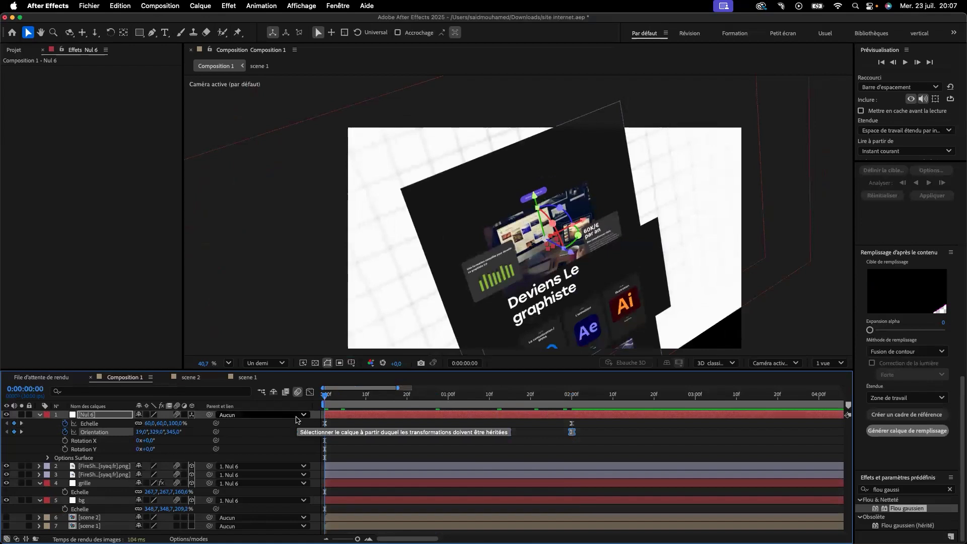
pyautogui.press('space')
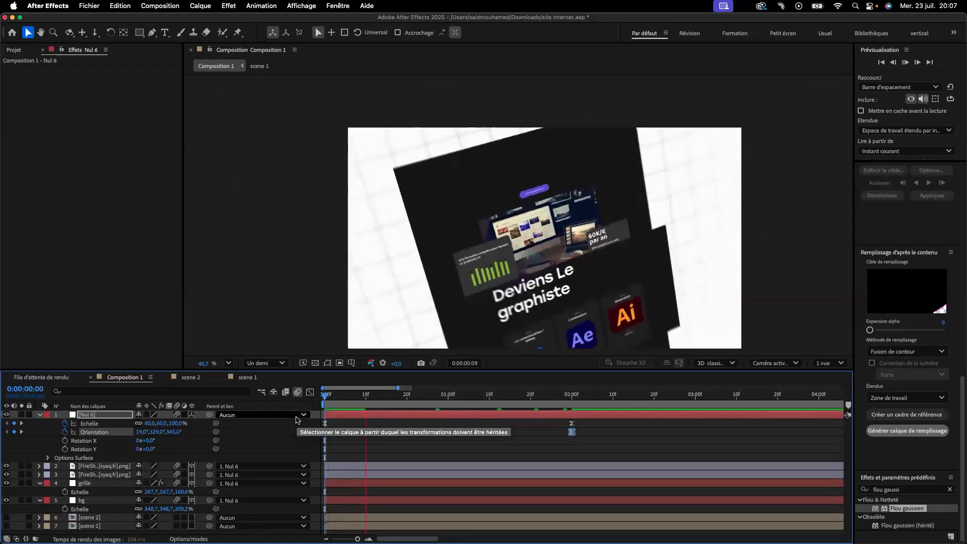